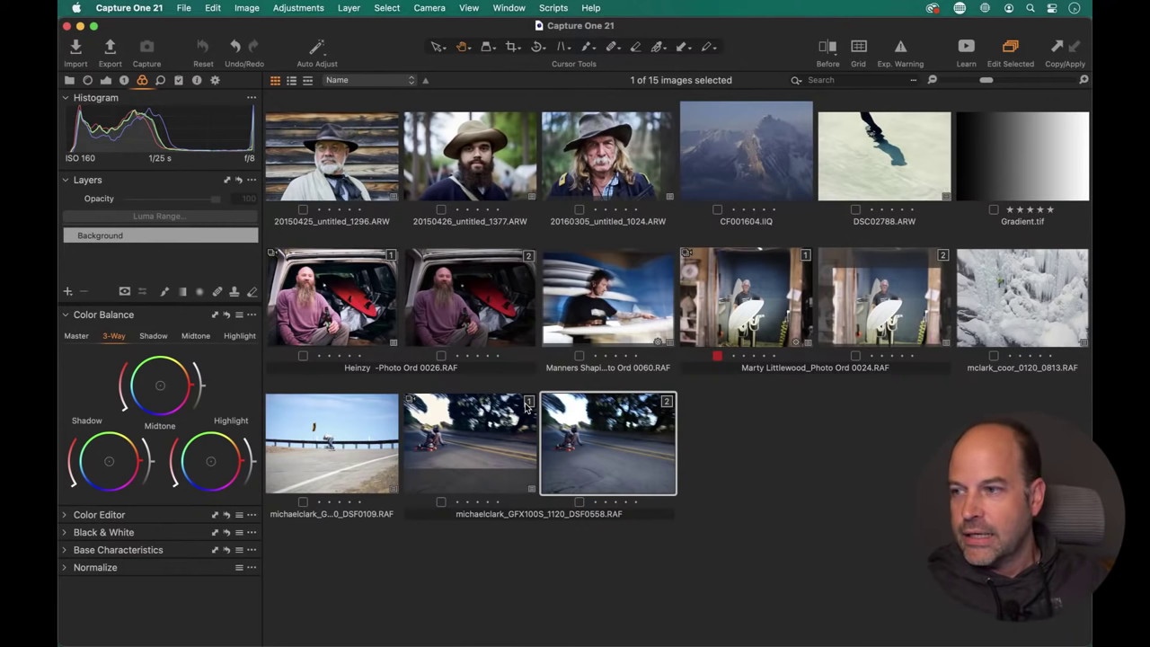
Clear the image selection and launch the Mouseposé presentation utility from system search.
left_click(854, 487)
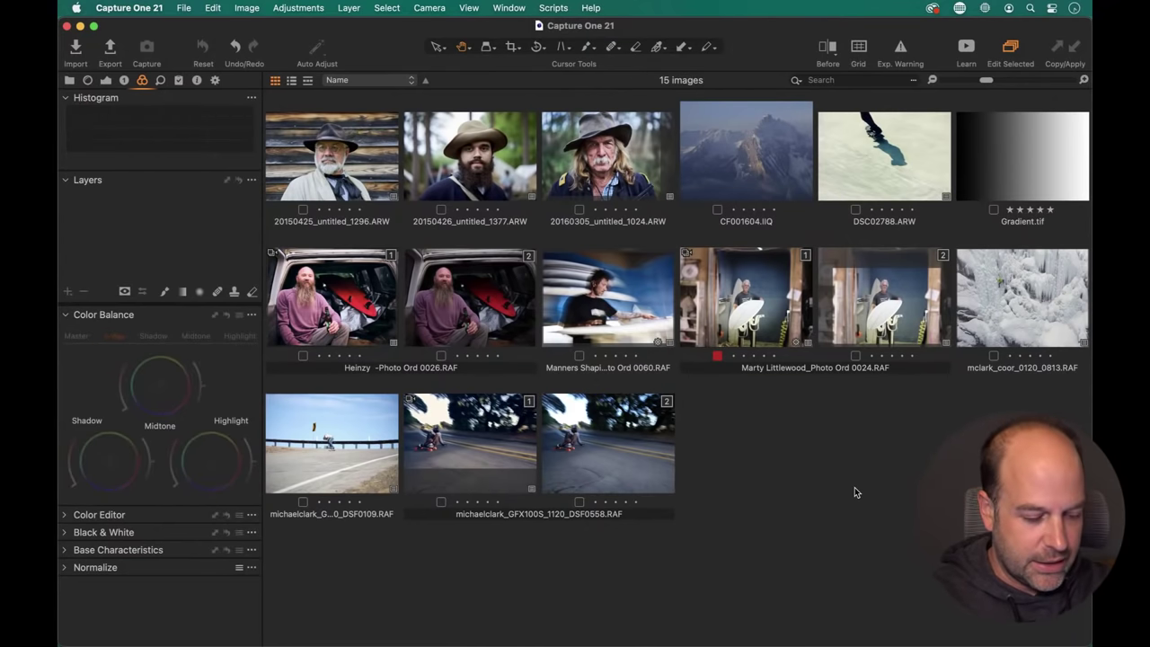
key("super+space")
type("mouse")
key("Return")
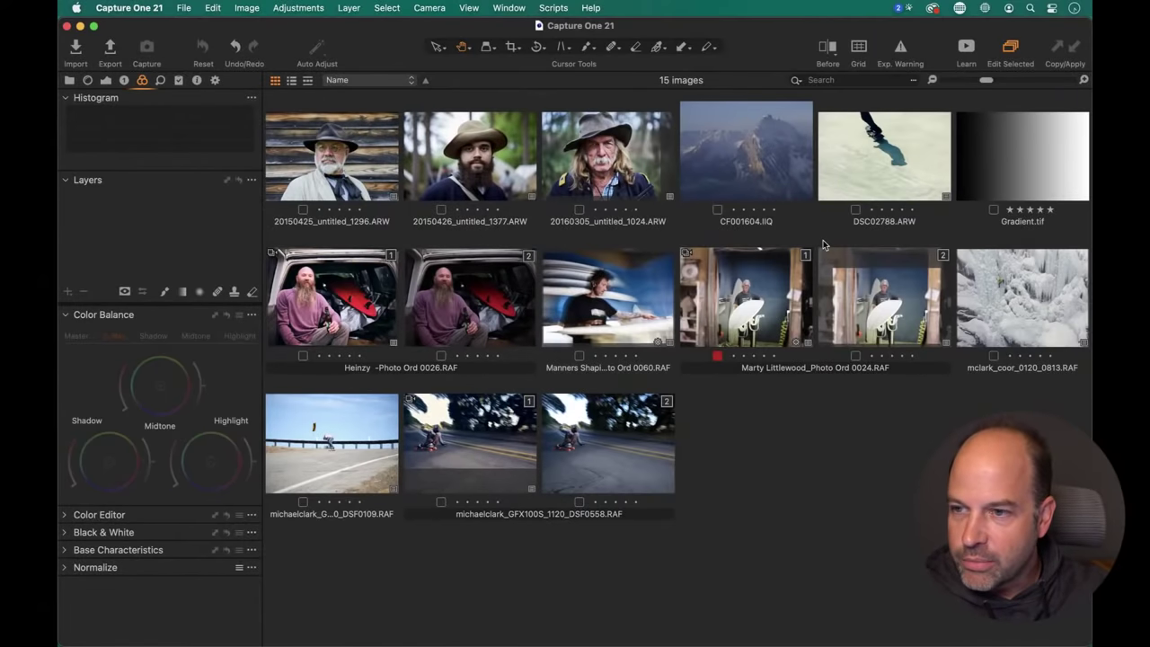
Open the last skateboard photo on its own, then return to the thumbnail grid.
left_click(586, 461)
double_click(586, 461)
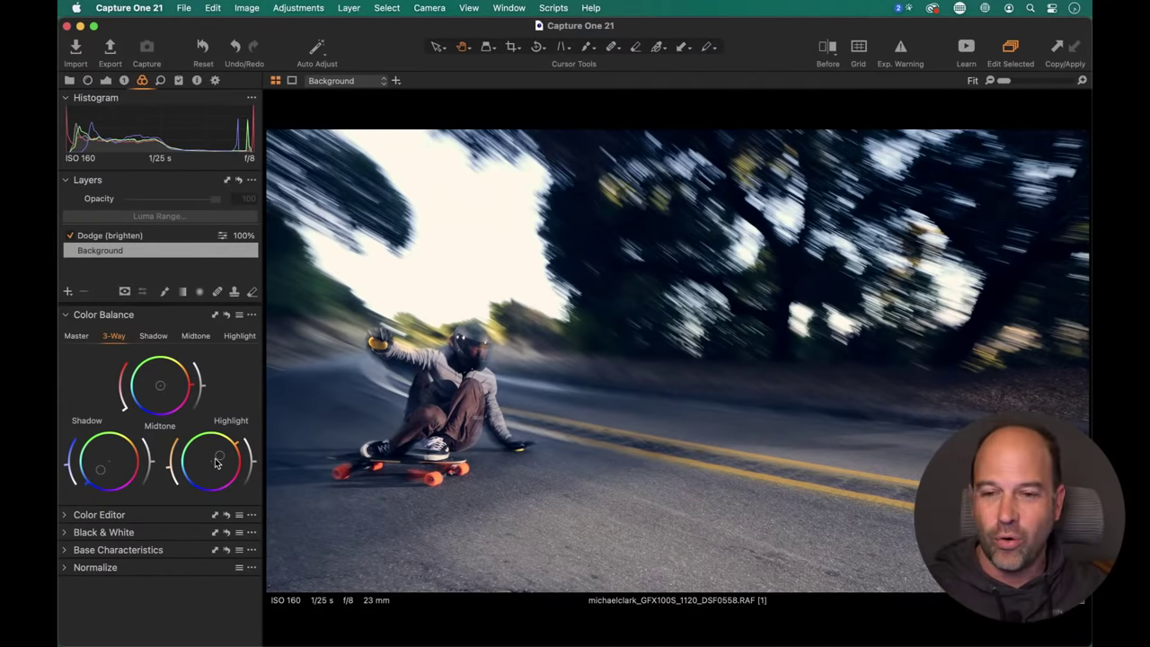
key("super+alt+v")
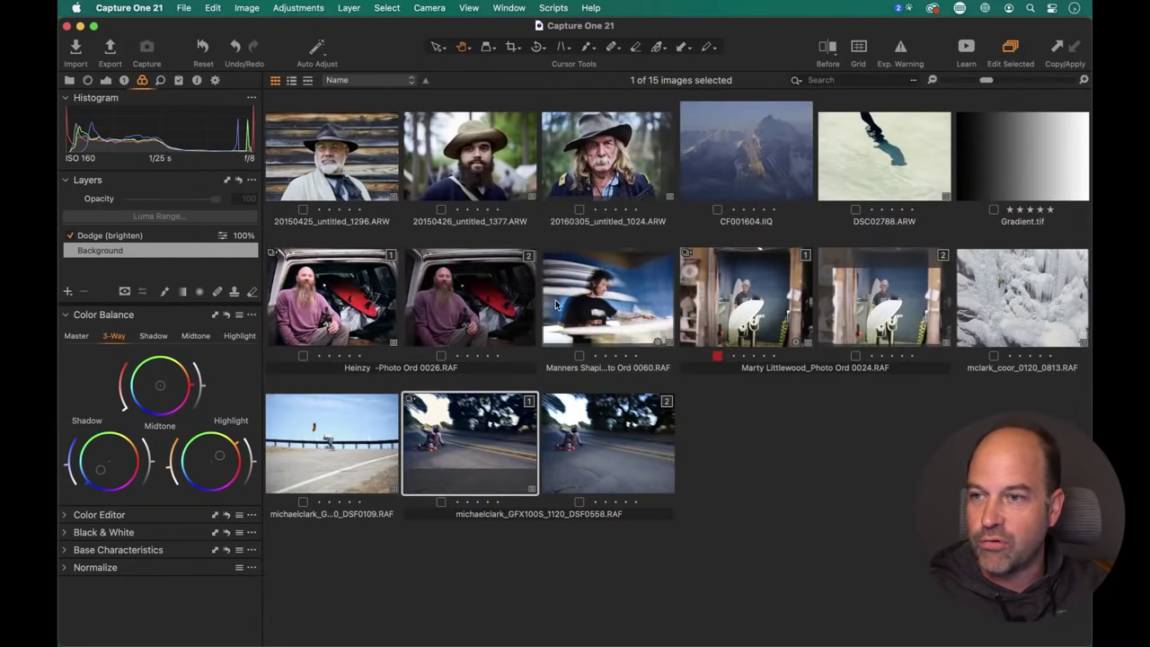
View the CF001604.IIQ mountain photo full size, then briefly preview the second skateboard version.
left_click(764, 169)
key("super+alt+v")
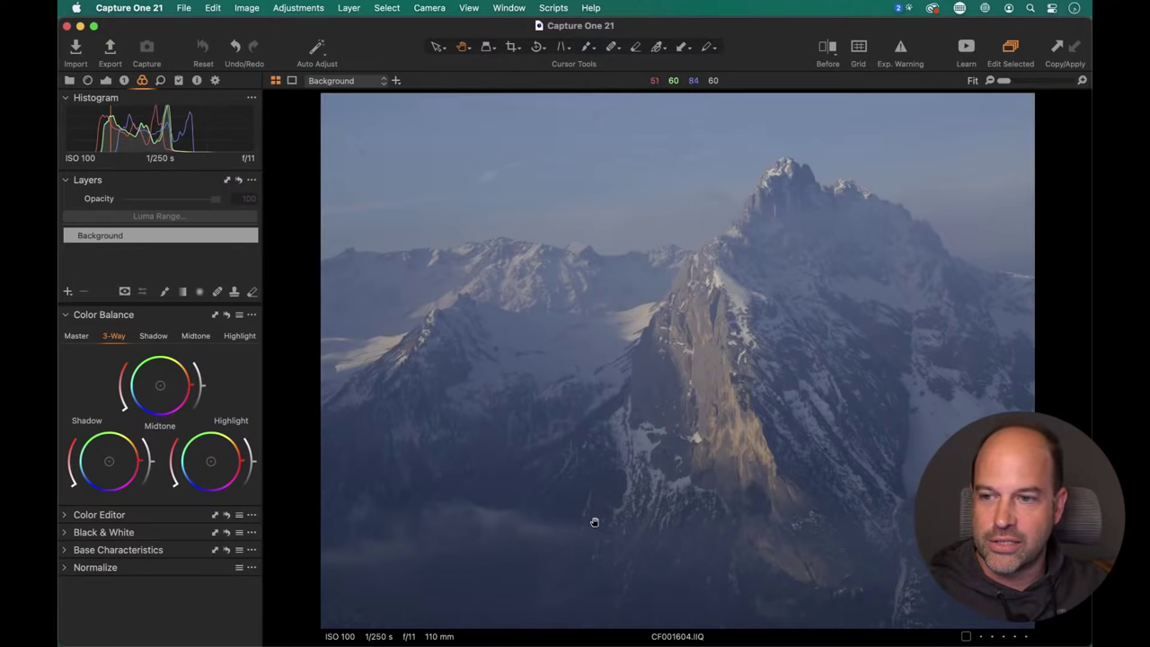
key("alt+super+v")
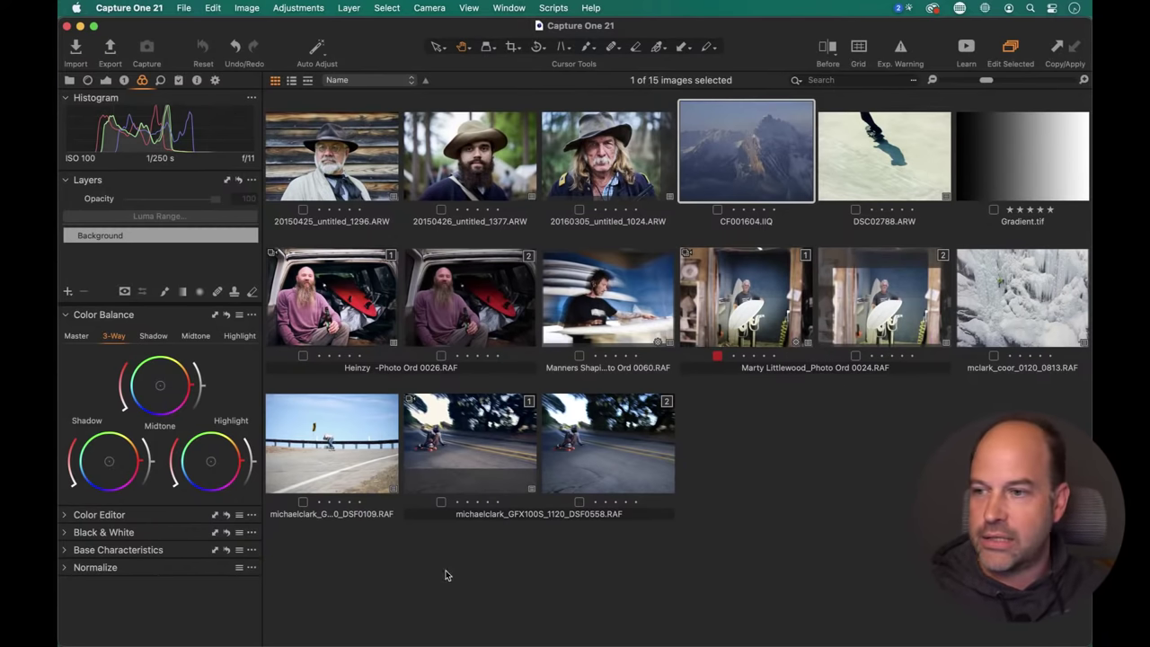
left_click(589, 476)
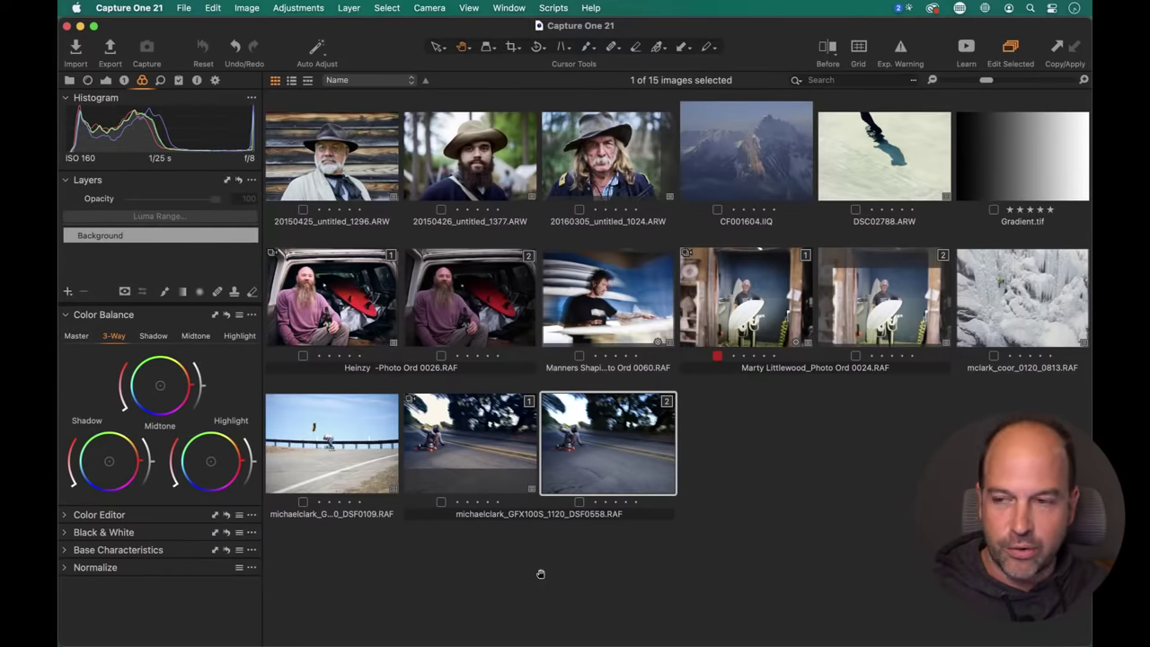
key("space")
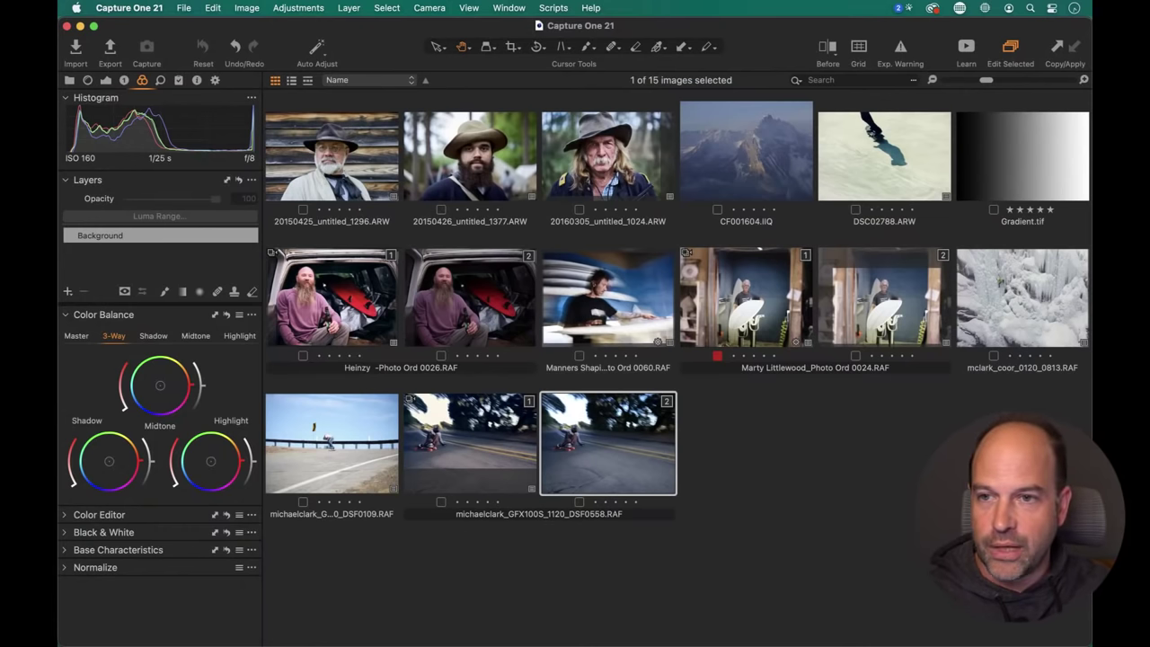
Open Gradient.tif and cycle Color Balance through Master, 3-Way and Shadow, ending on Master.
double_click(1021, 172)
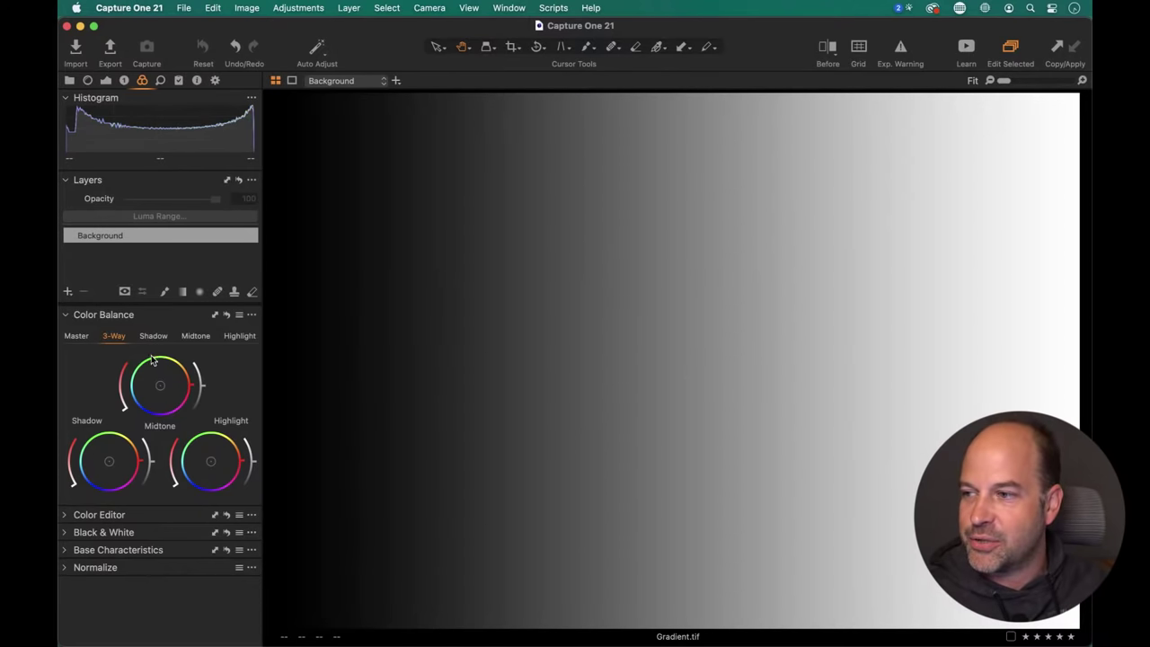
left_click(76, 336)
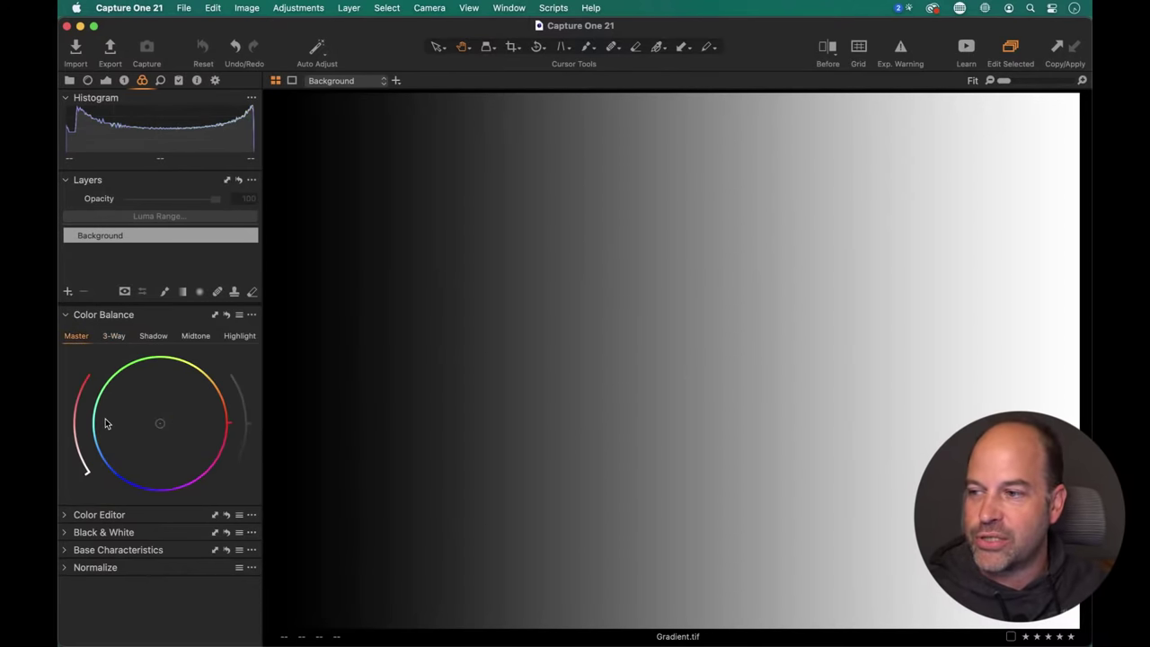
left_click(114, 336)
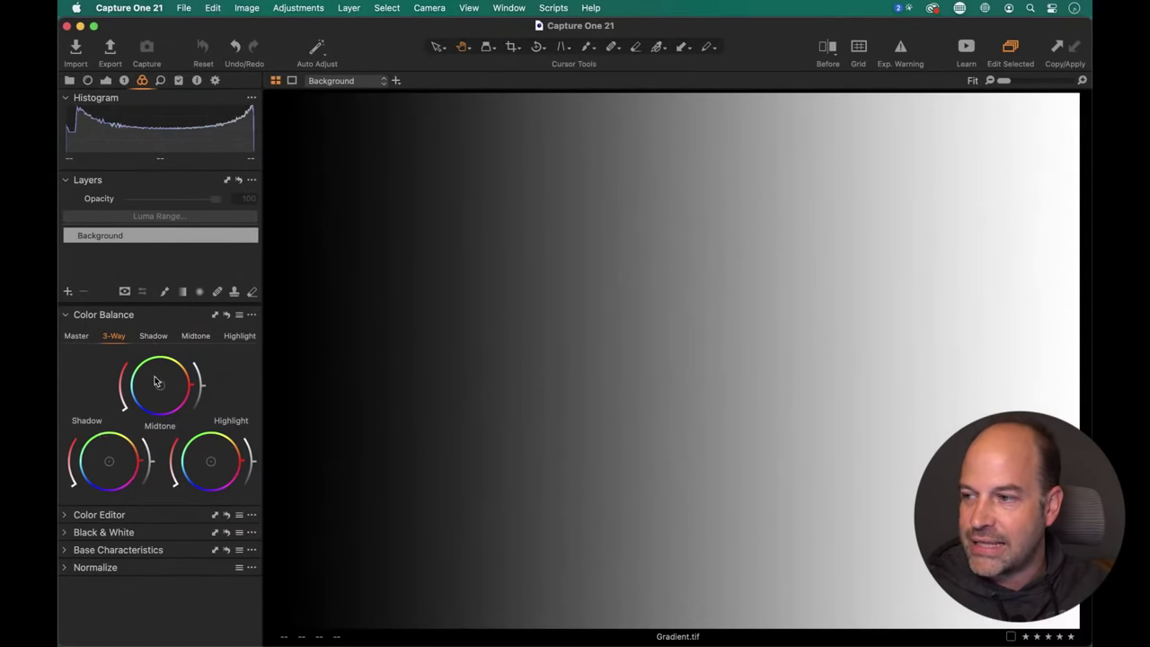
left_click(155, 338)
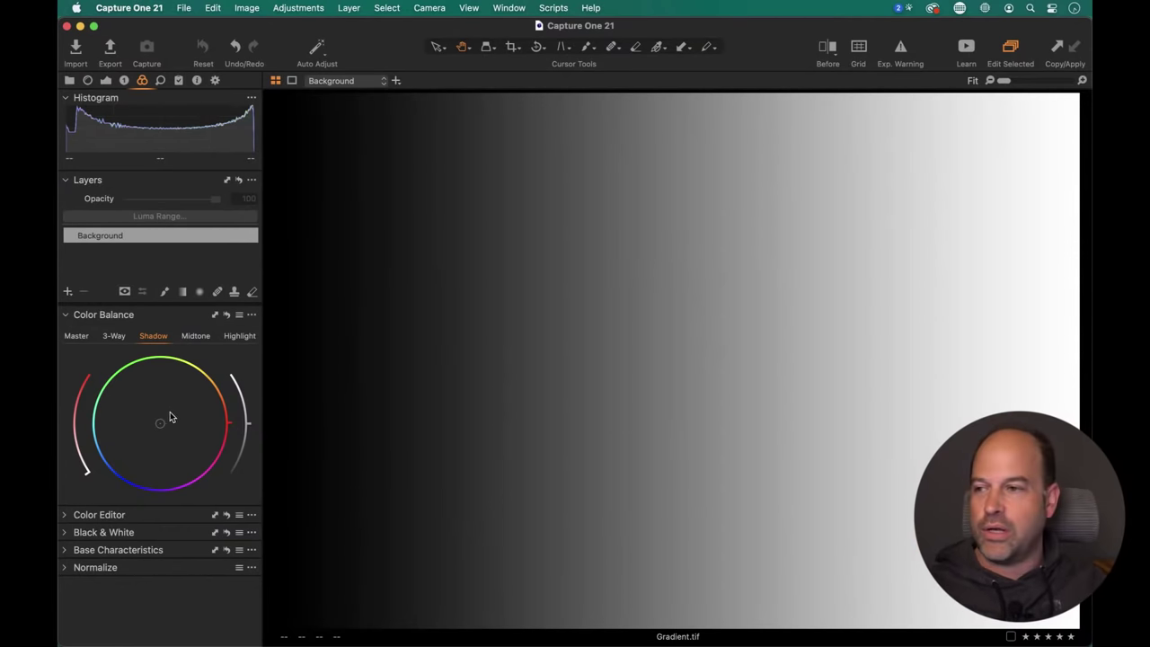
left_click(77, 337)
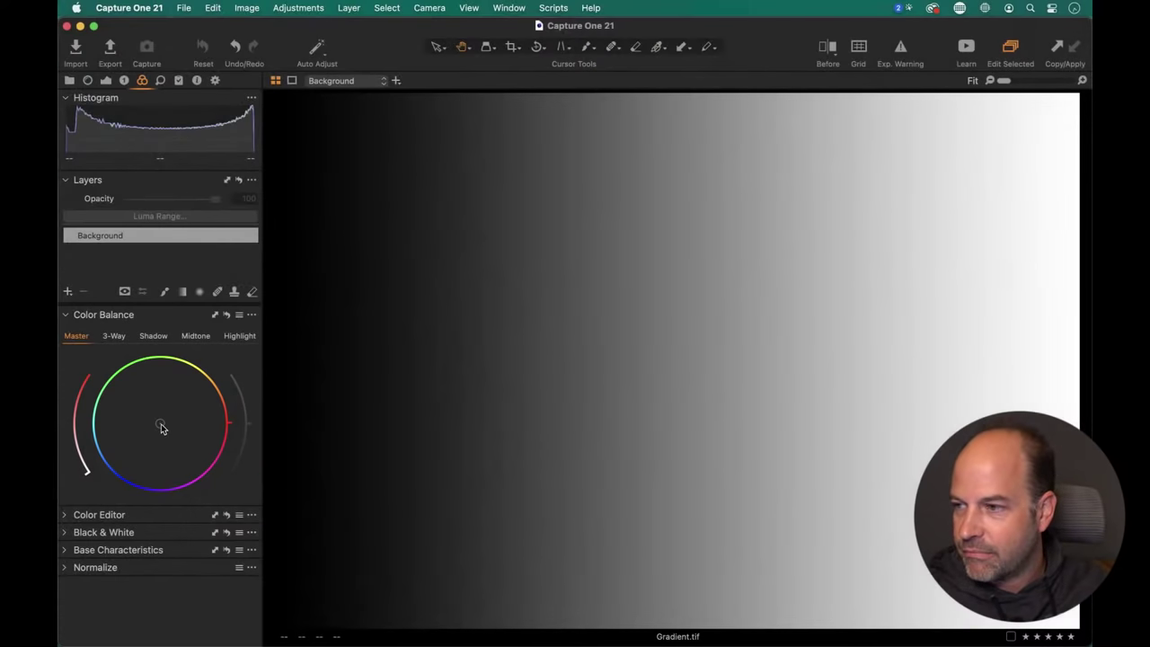
left_click_drag(161, 426, 191, 390)
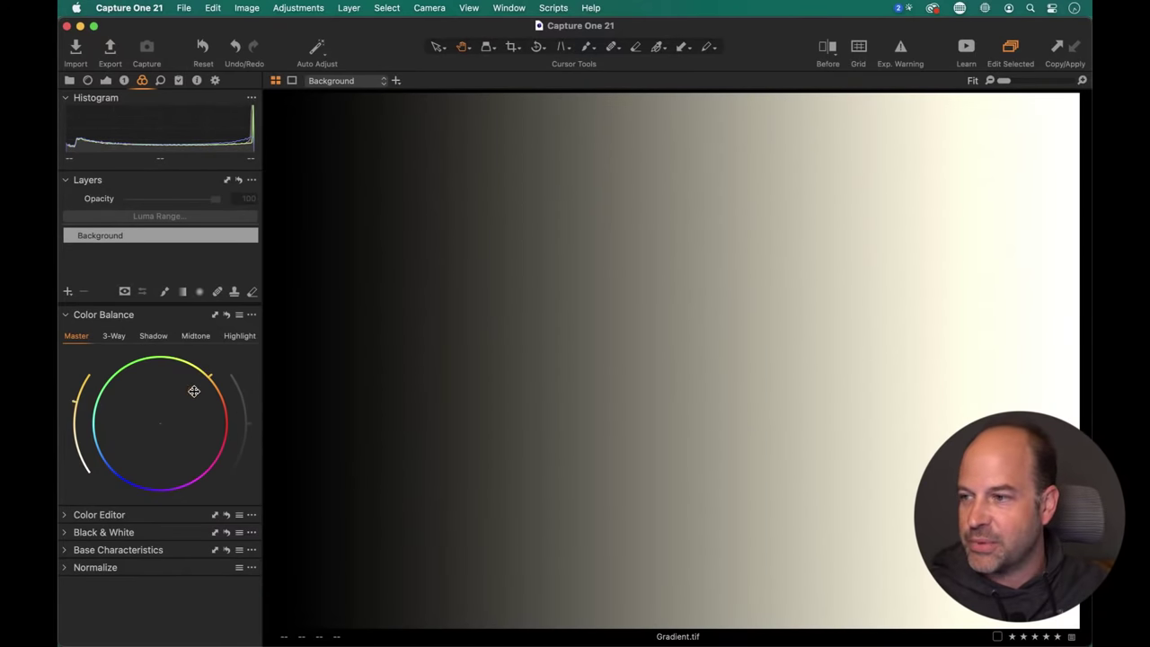
left_click_drag(194, 390, 117, 467)
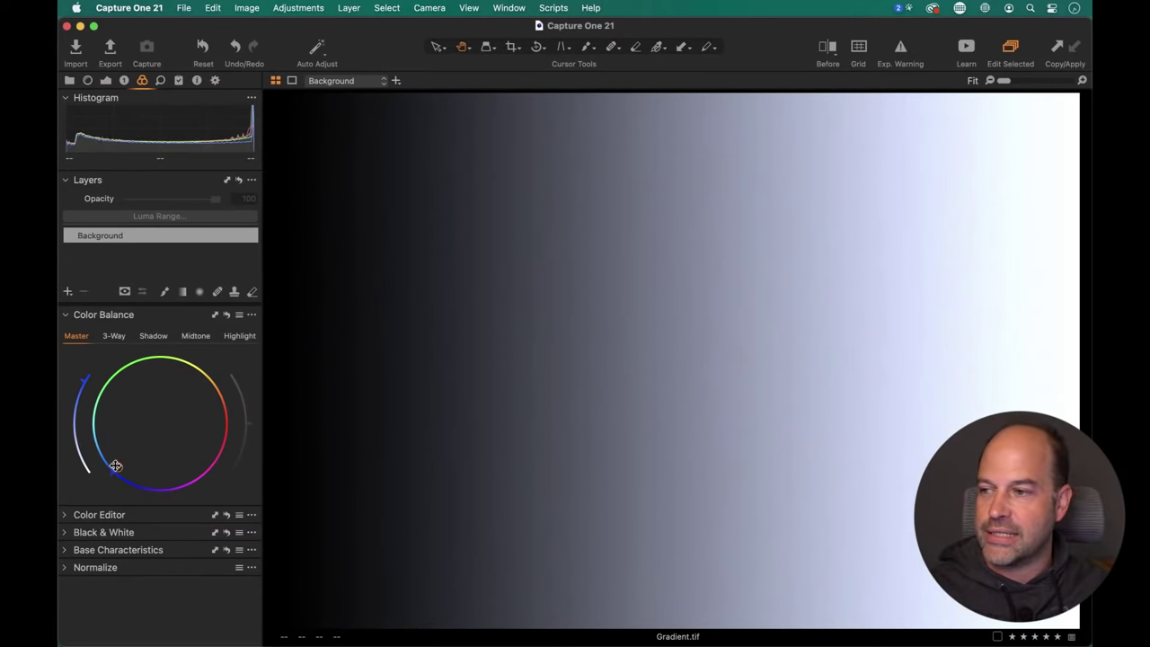
double_click(170, 435)
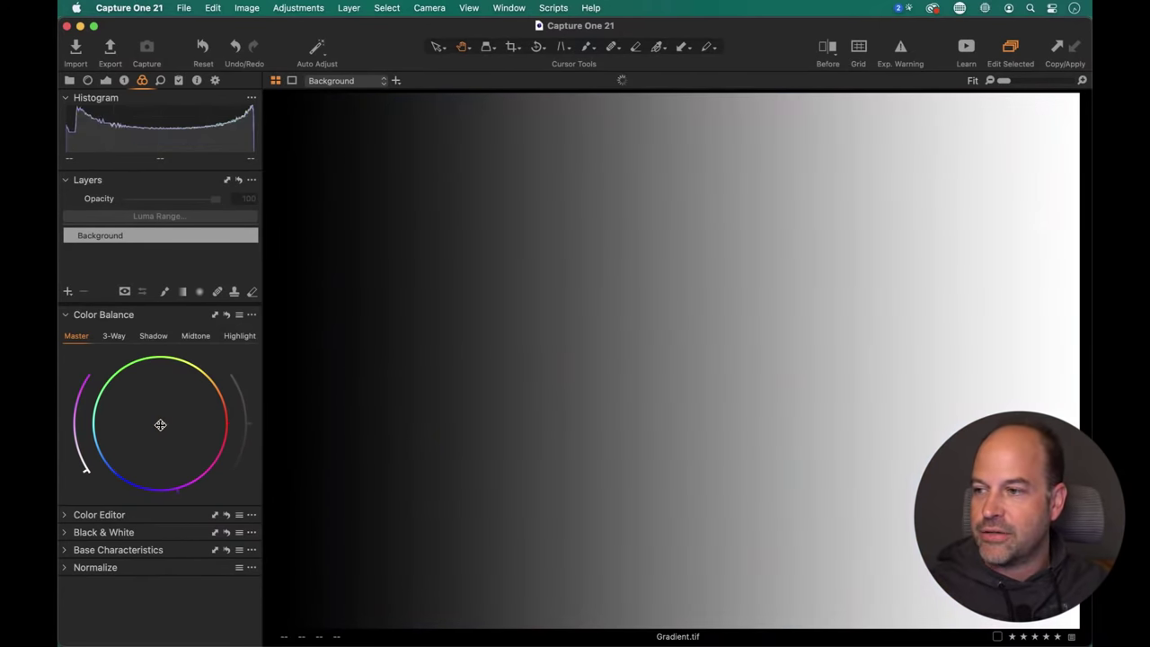
left_click_drag(206, 426, 193, 447)
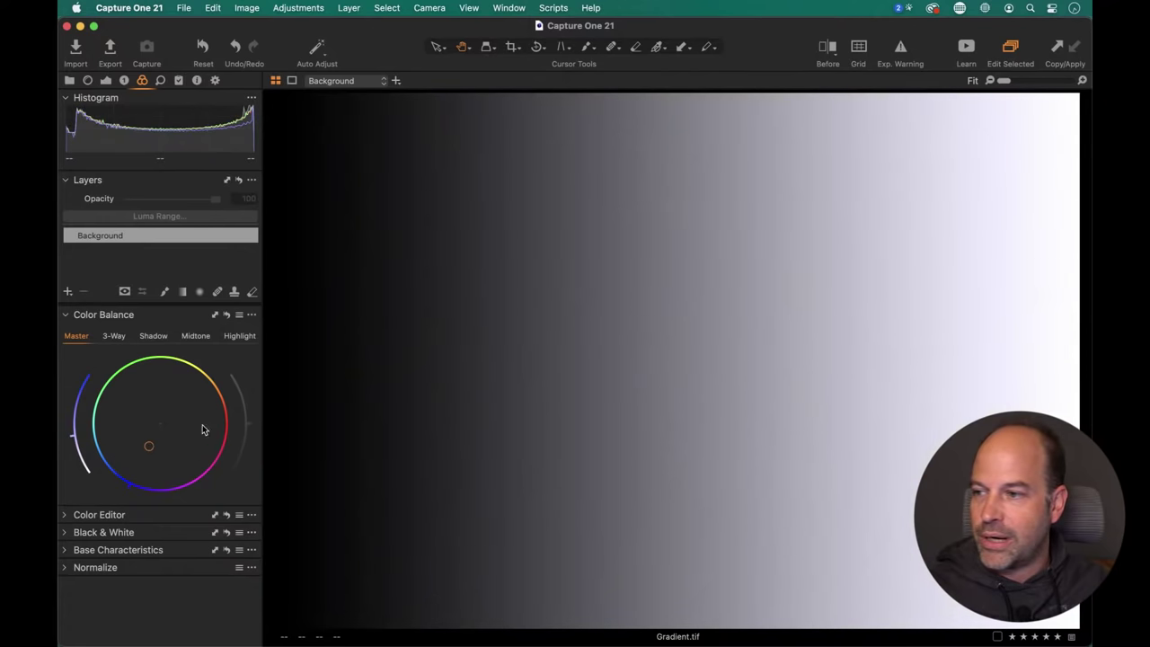
double_click(166, 409)
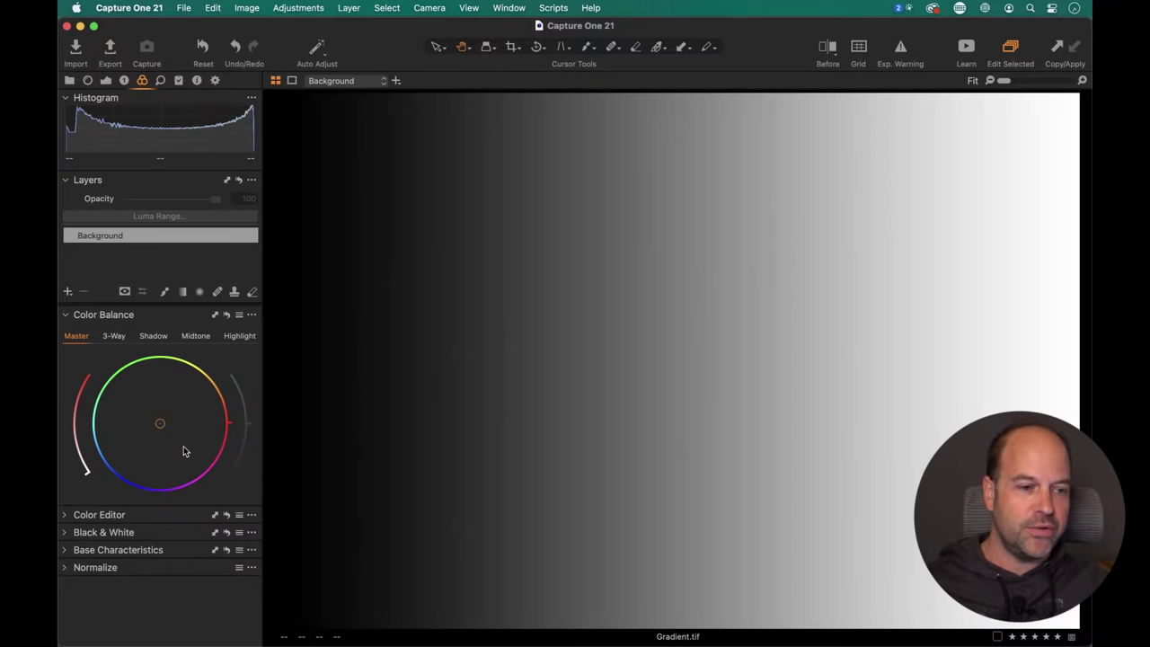
Grade Gradient.tif in 3-Way: deep blue shadows, yellow-orange midtones, lavender-blue highlights.
left_click(114, 338)
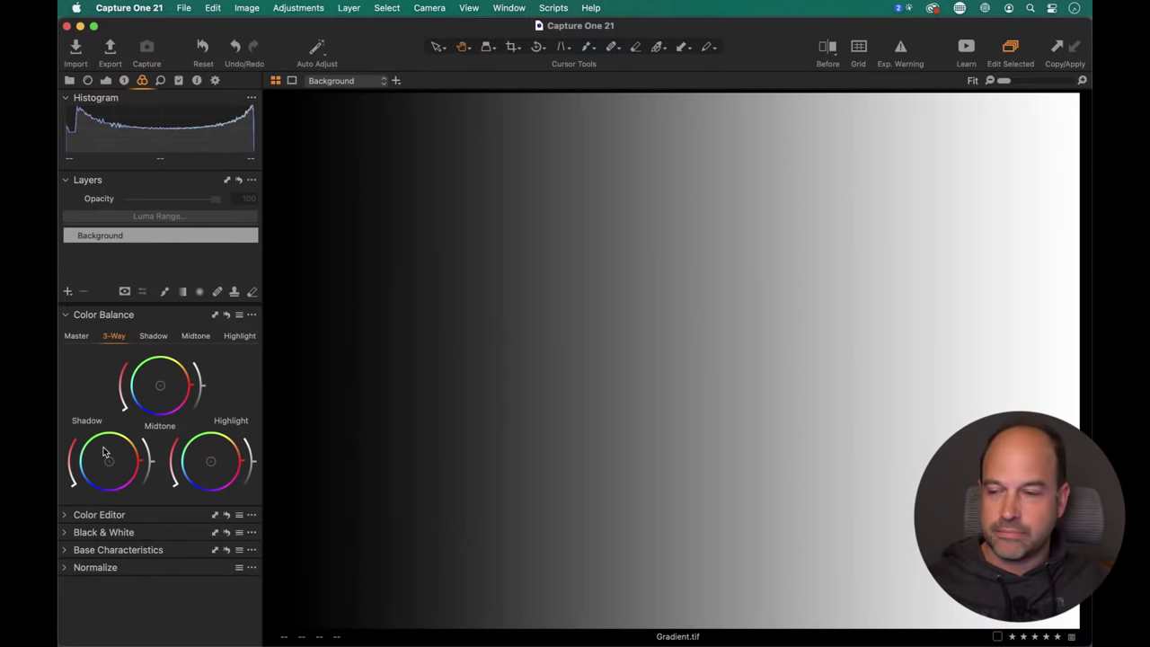
left_click_drag(112, 467, 90, 482)
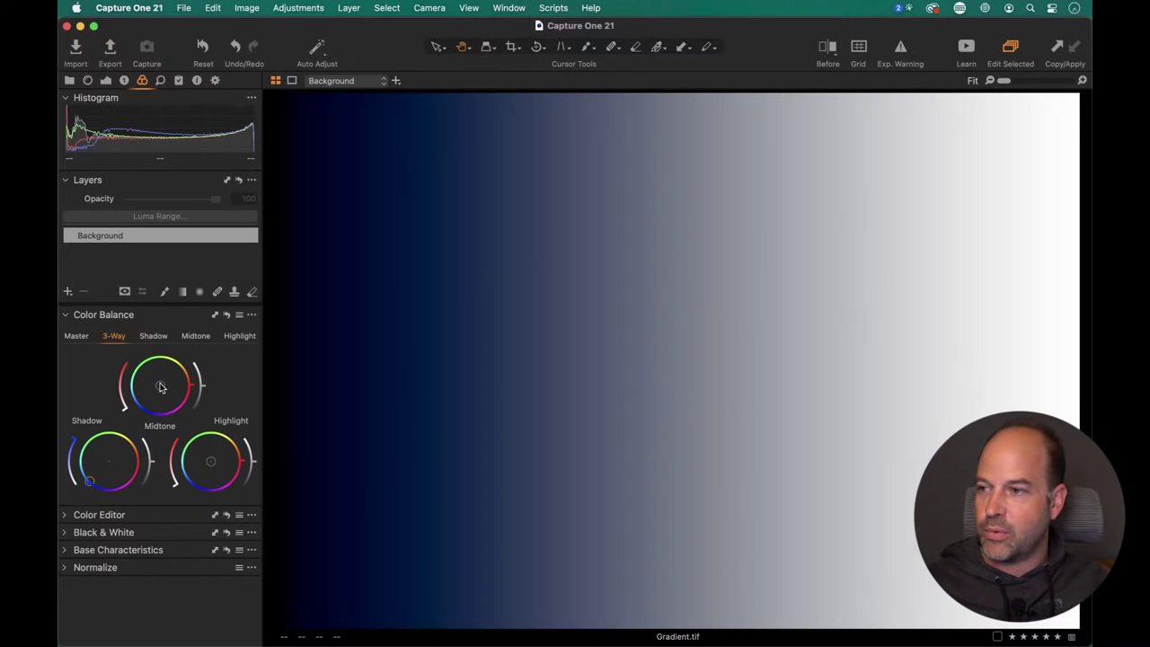
left_click_drag(161, 387, 192, 351)
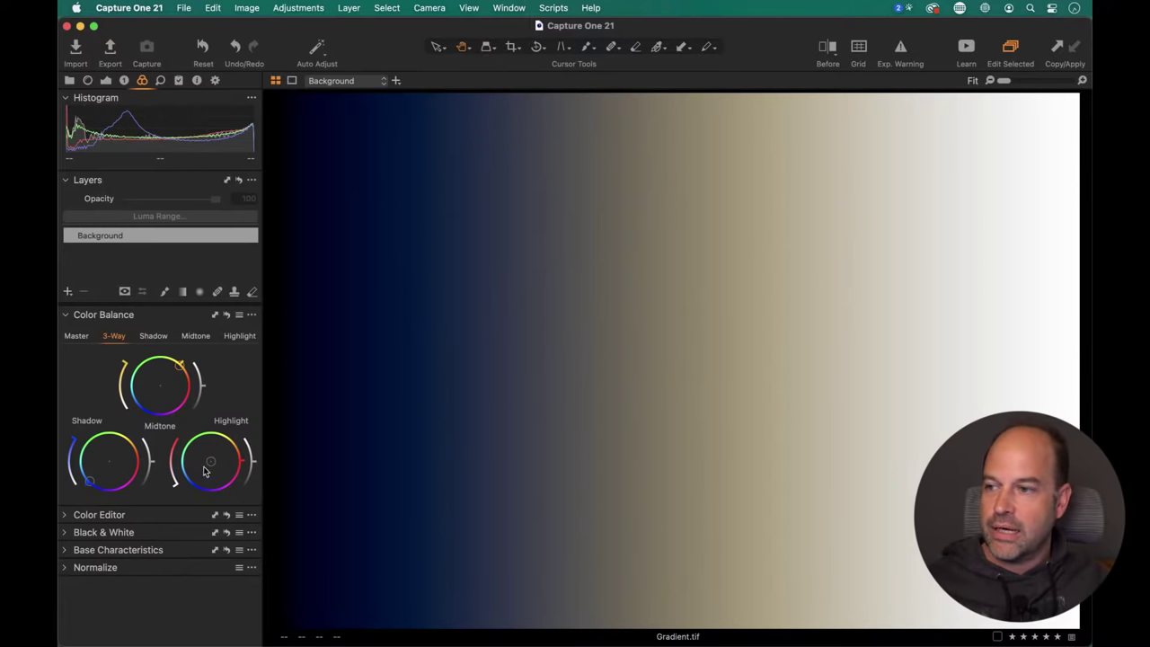
left_click_drag(209, 465, 195, 485)
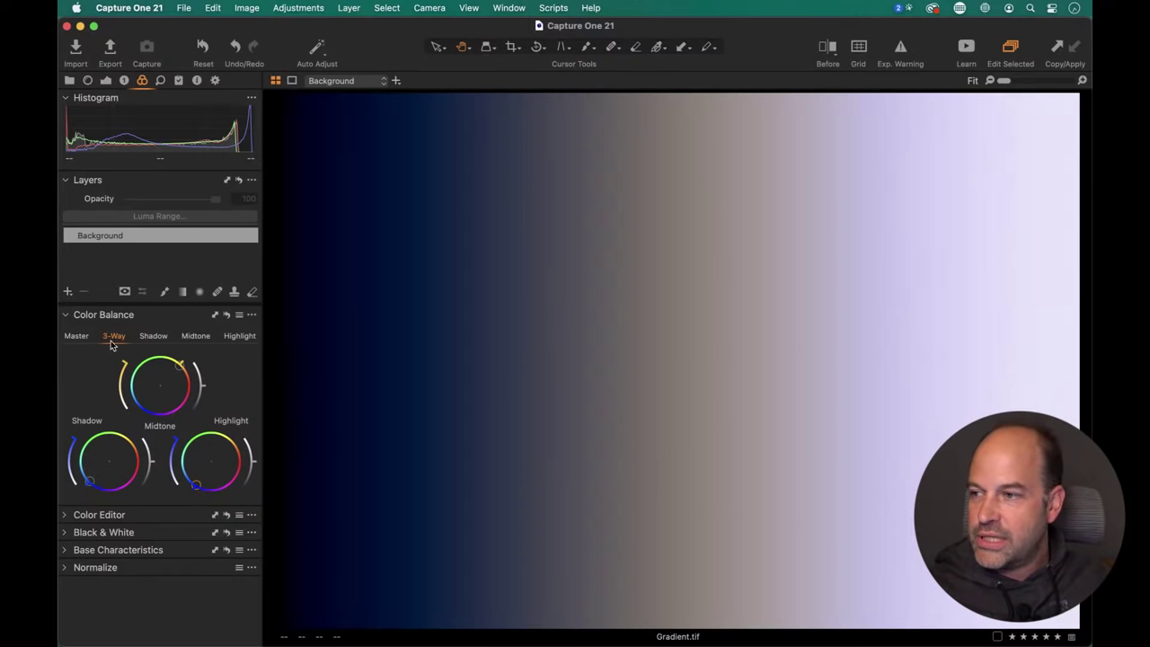
In 3-Way, darken the shadow luminance, brighten the midtones and darken the highlights.
left_click(77, 337)
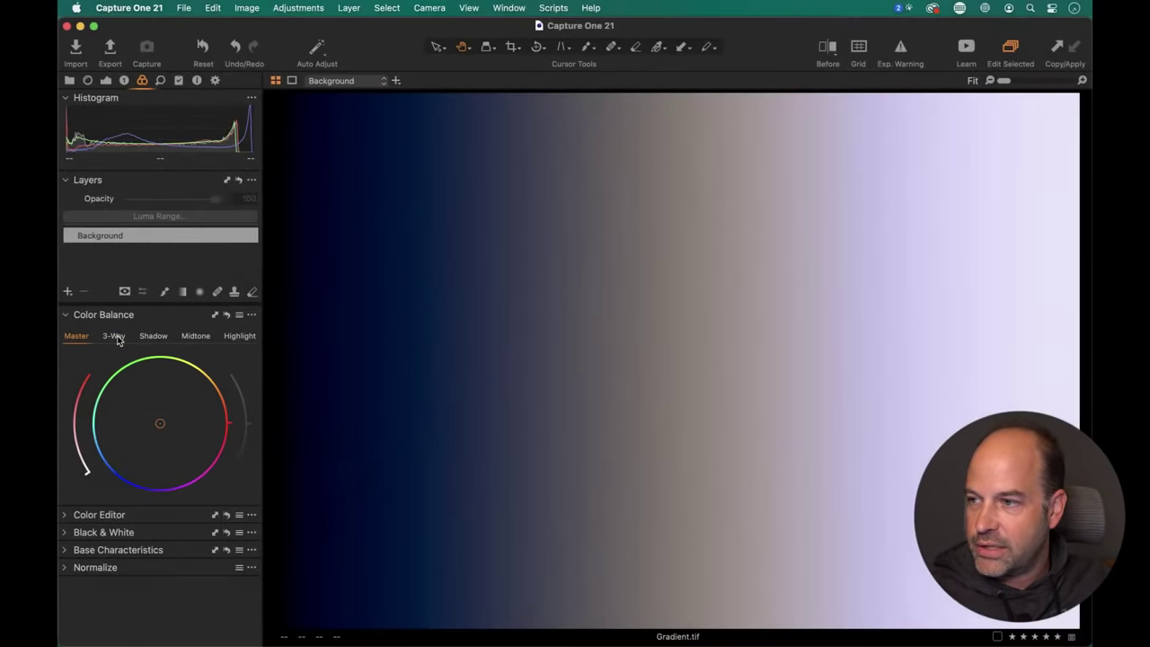
left_click(115, 335)
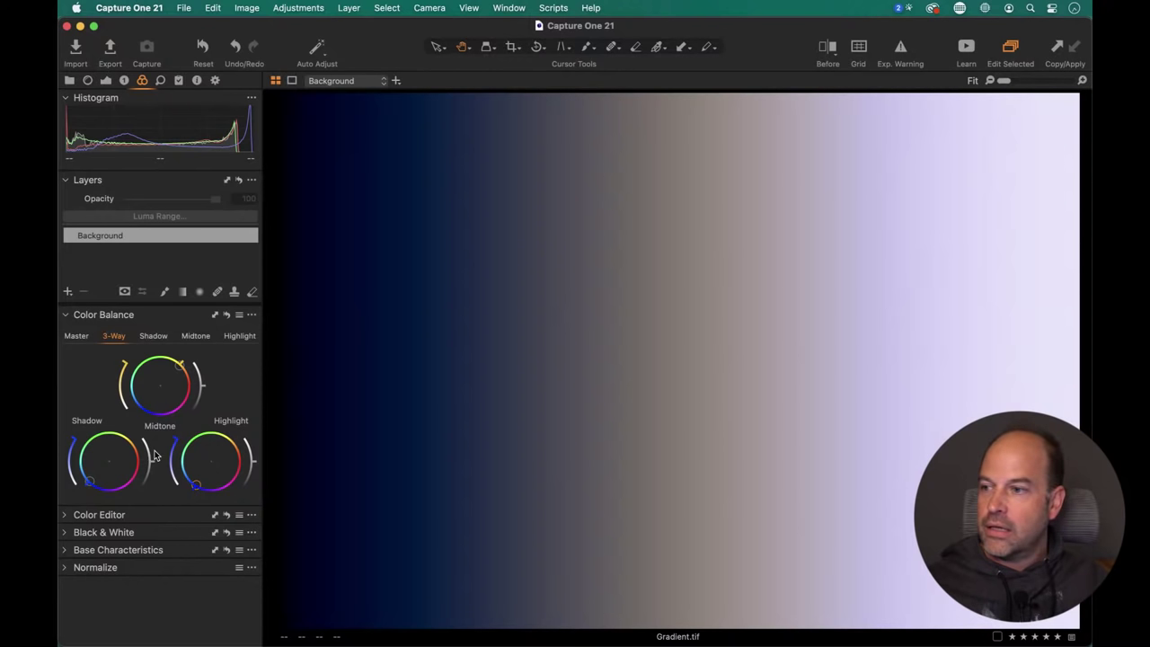
left_click(151, 463)
left_click_drag(151, 469, 141, 489)
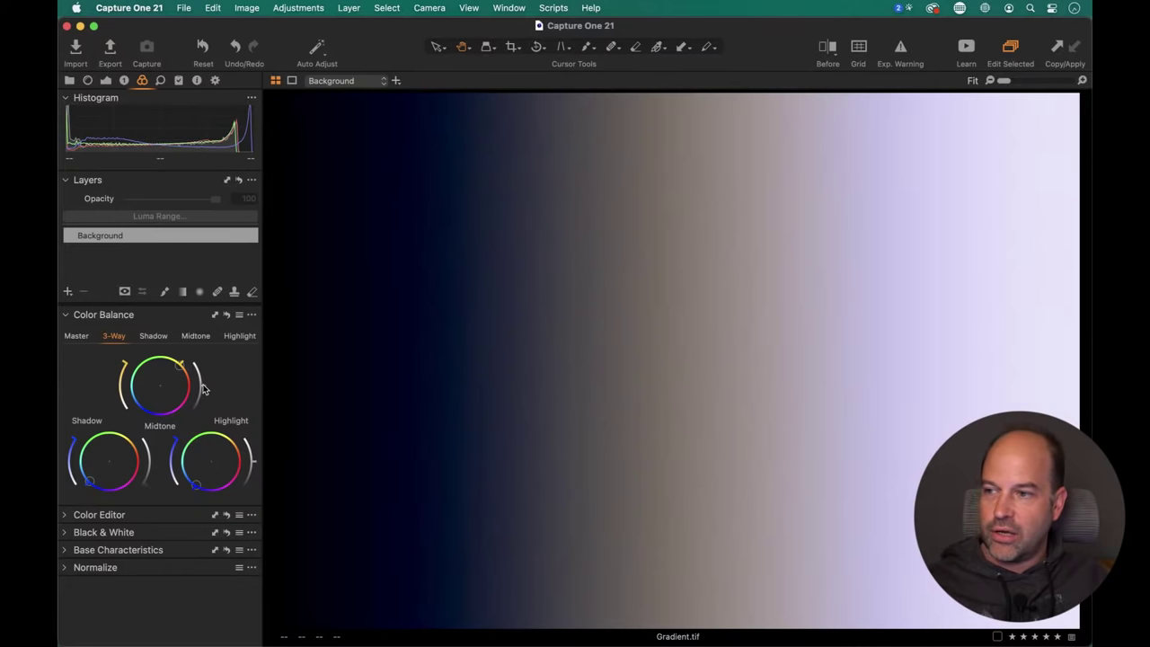
left_click_drag(201, 387, 199, 357)
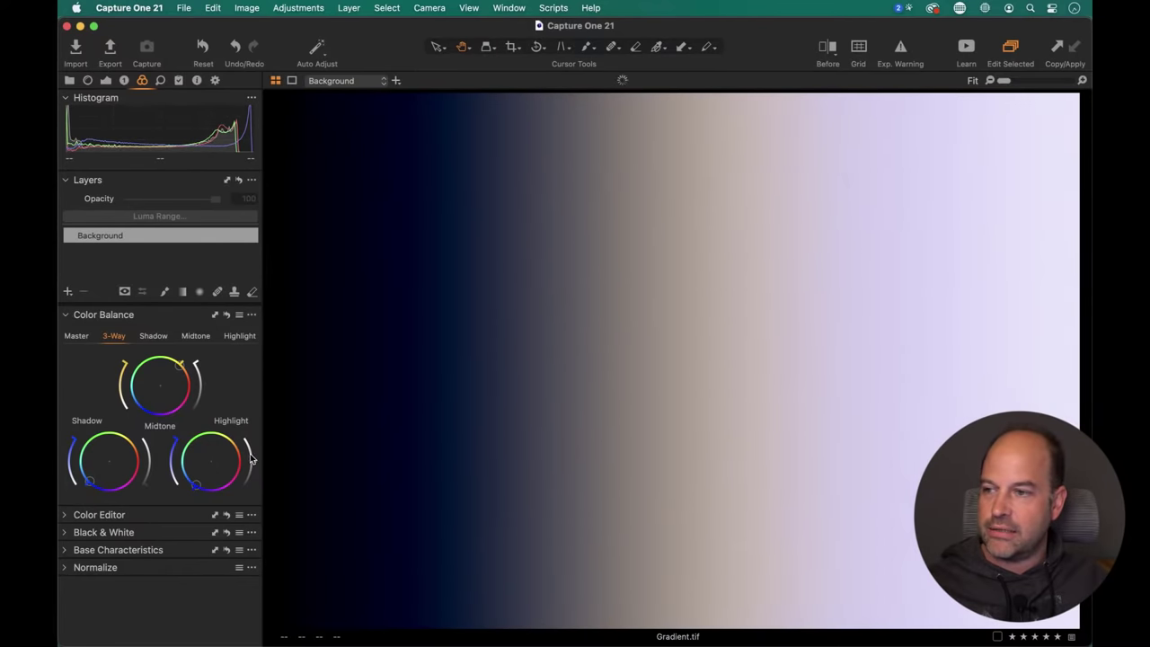
left_click_drag(252, 462, 245, 491)
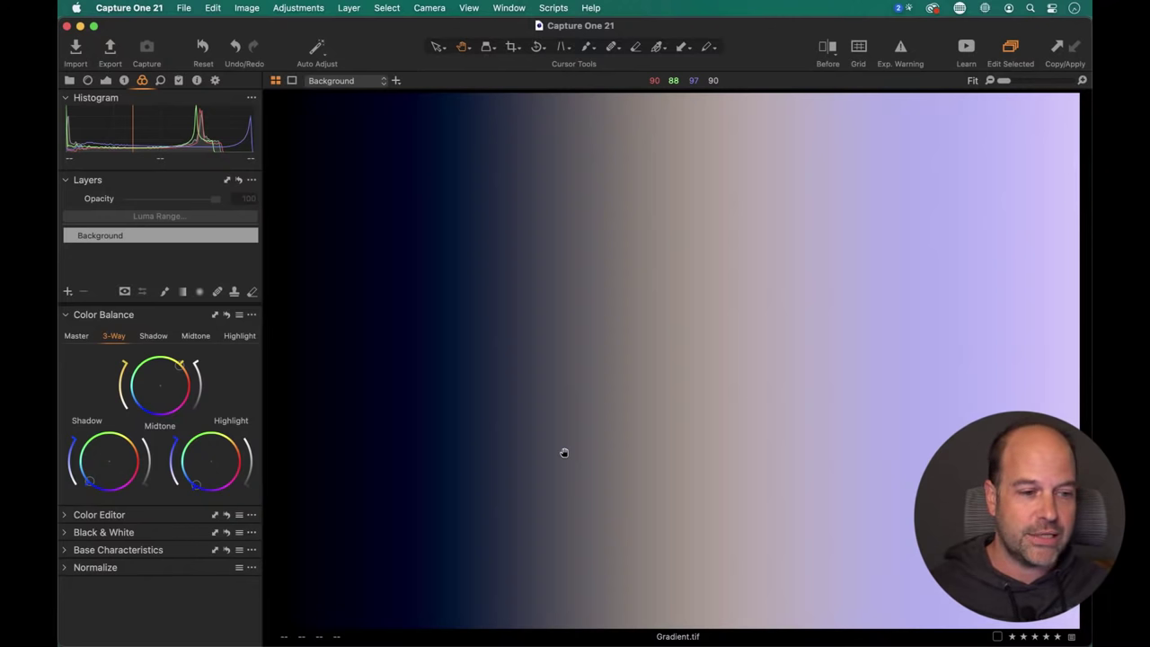
Reset Color Balance and open the second skateboard photo version full size.
left_click(227, 316)
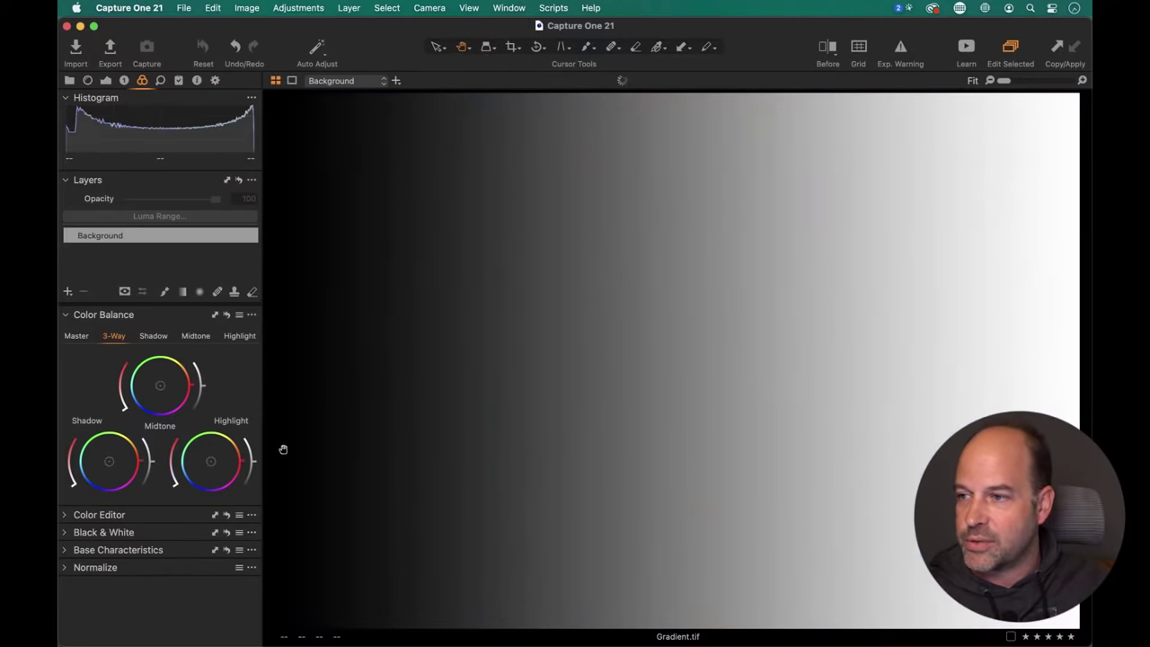
key("super+shift+v")
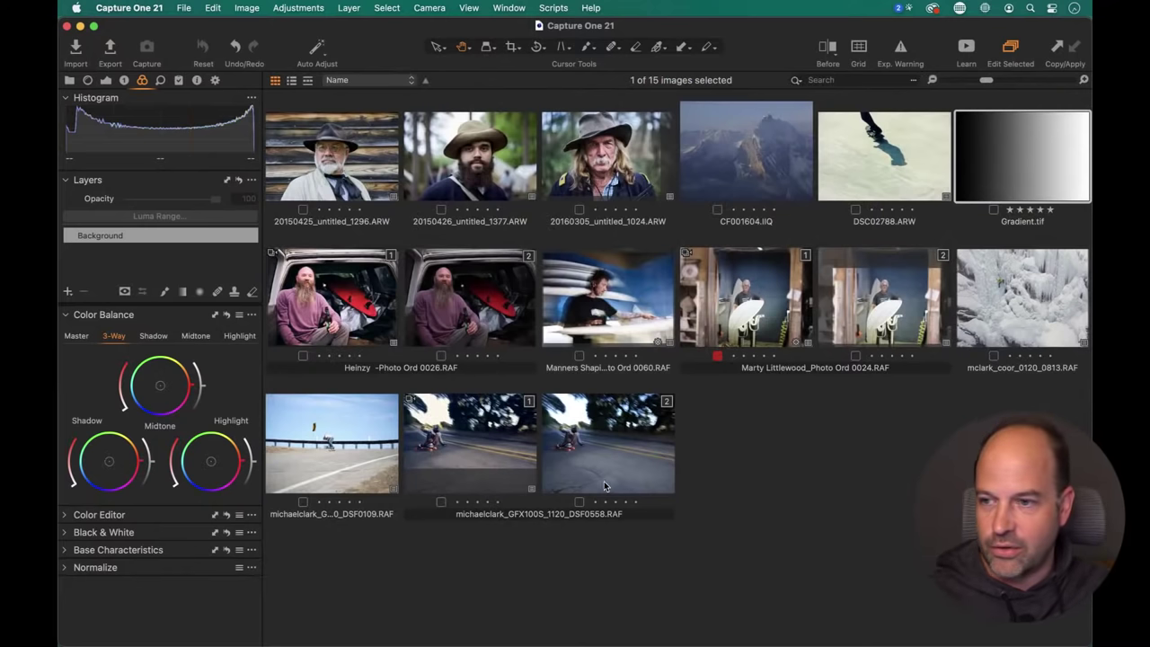
left_click(608, 443)
key("super+shift+v")
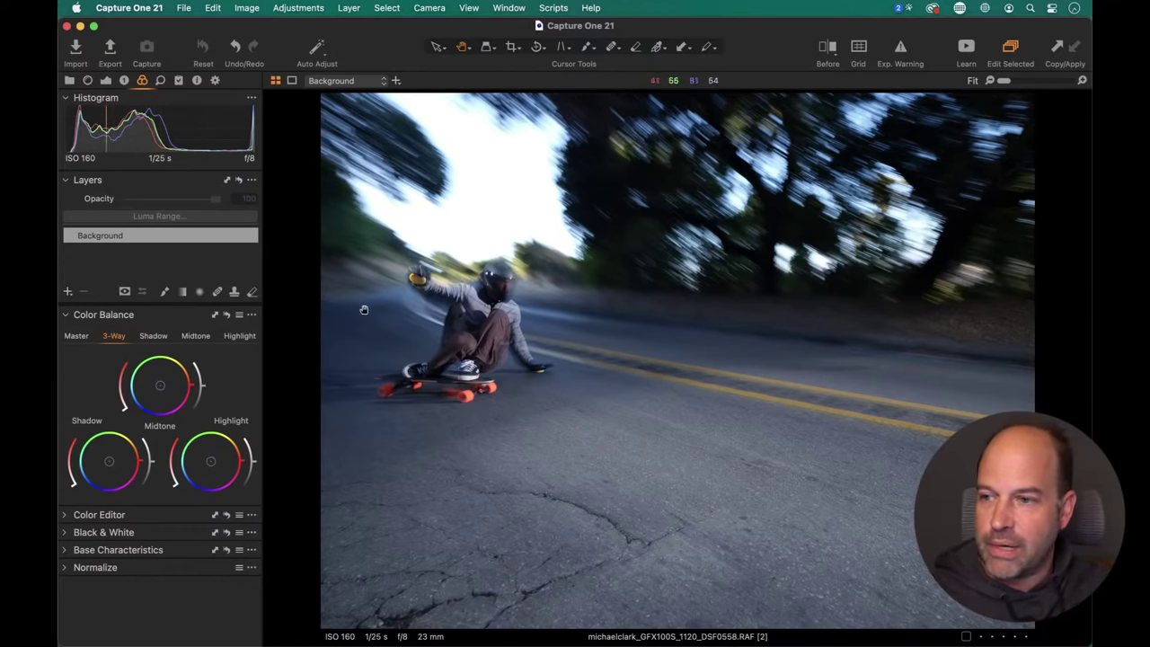
Inspect the skater at 100%, then crop away the bottom strip of road.
left_click(508, 321)
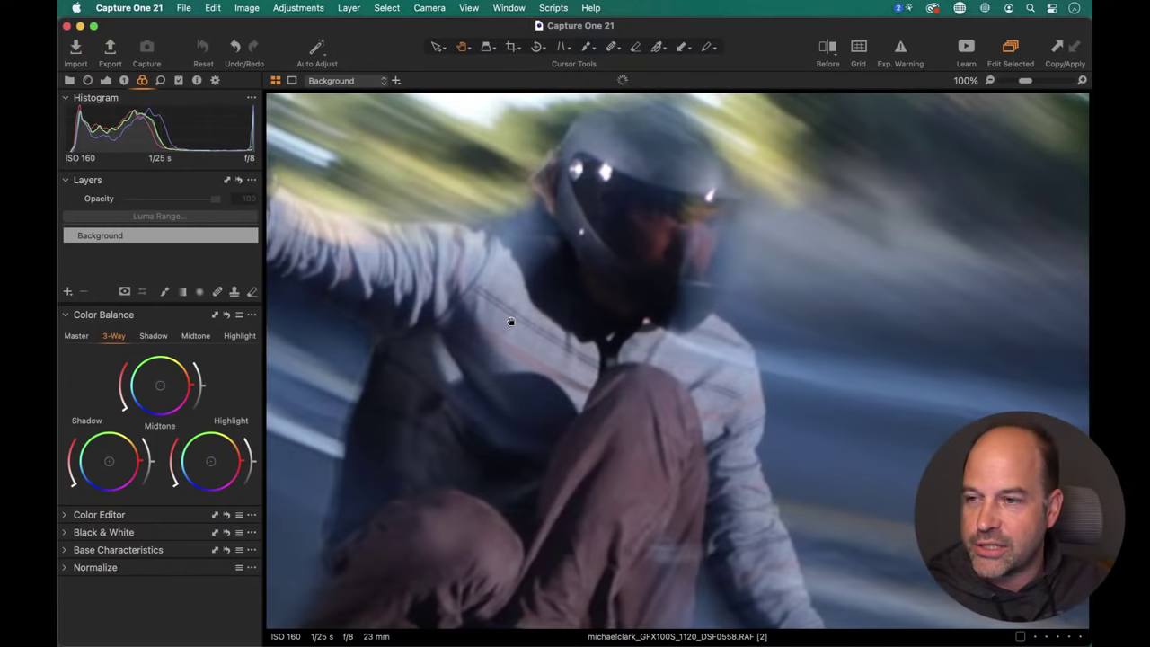
left_click_drag(510, 321, 585, 385)
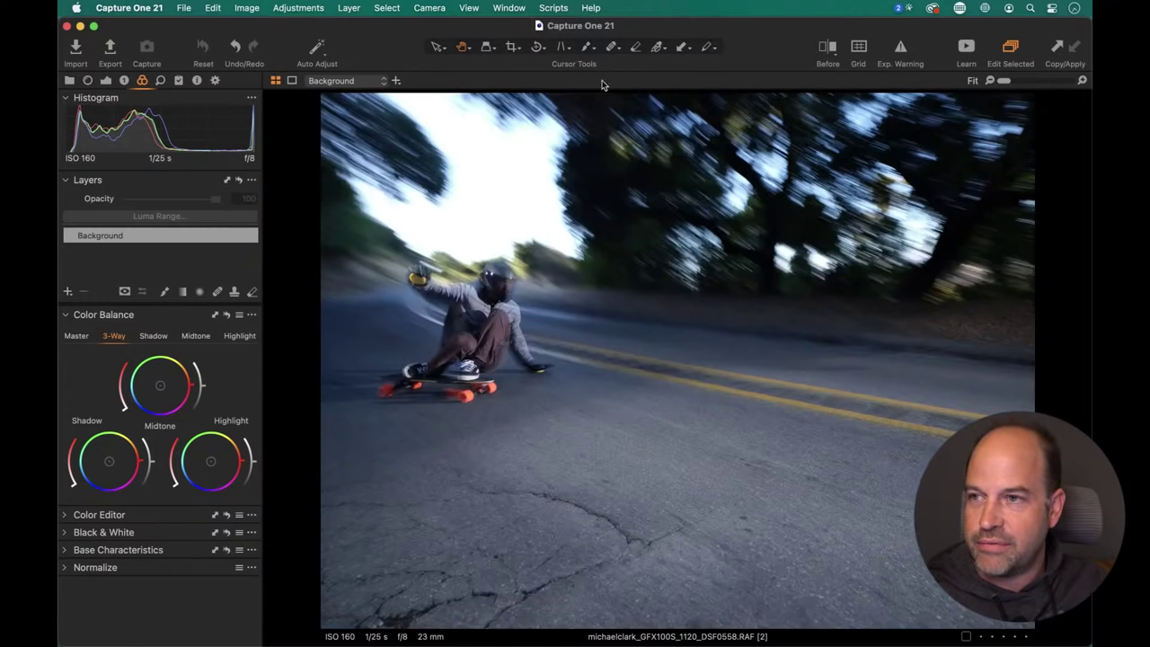
left_click(514, 50)
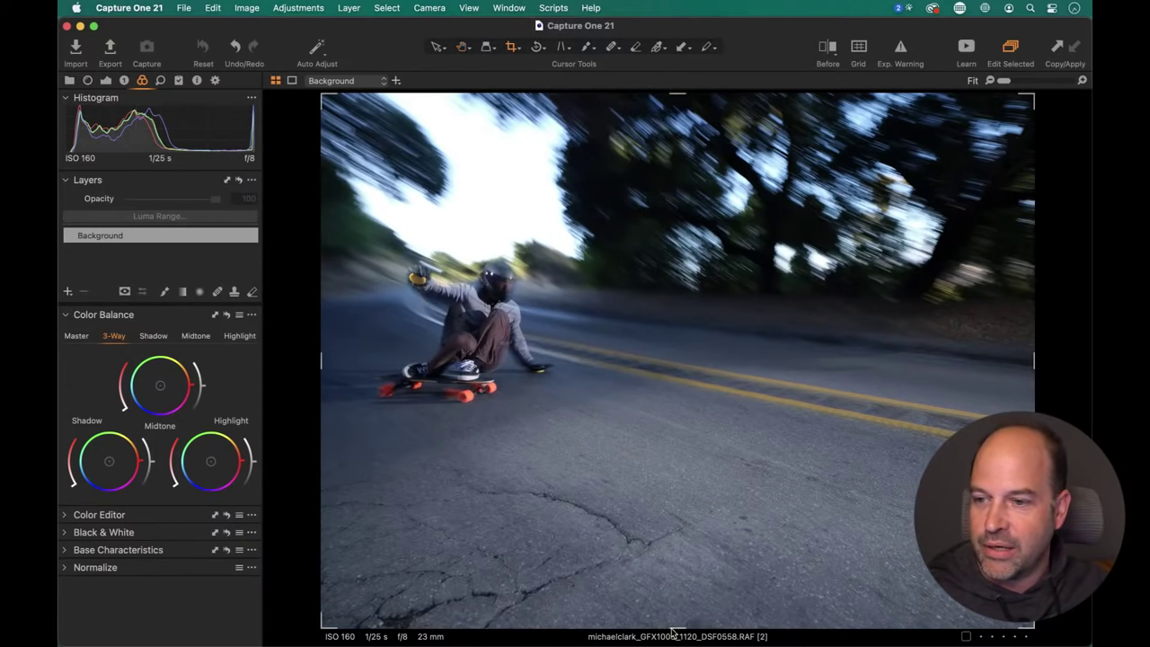
left_click_drag(677, 627, 678, 494)
key("h")
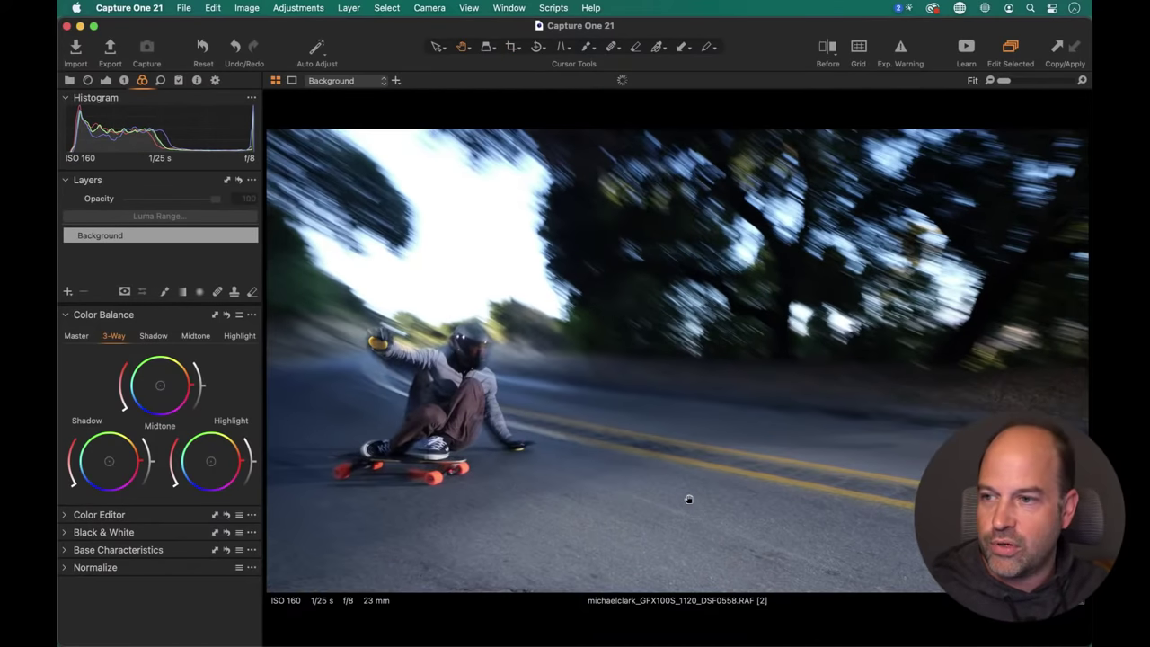
Set white balance to 5458 K, Brightness 6, Highlight -31 and Shadow 14.
left_click(106, 80)
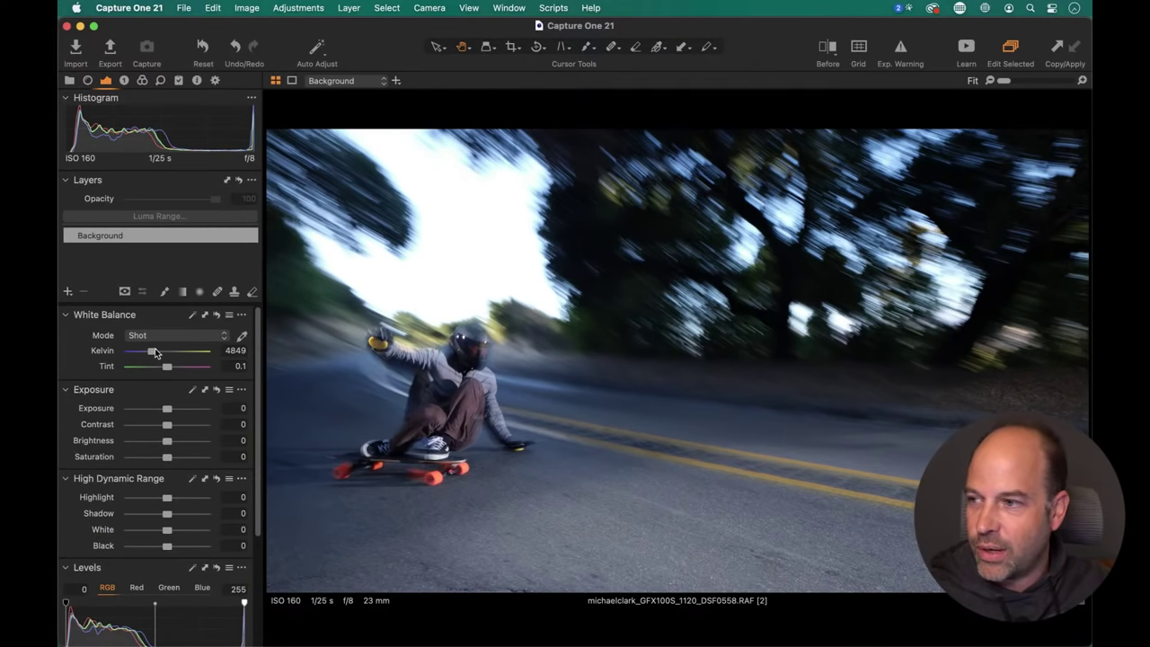
left_click_drag(154, 347, 155, 352)
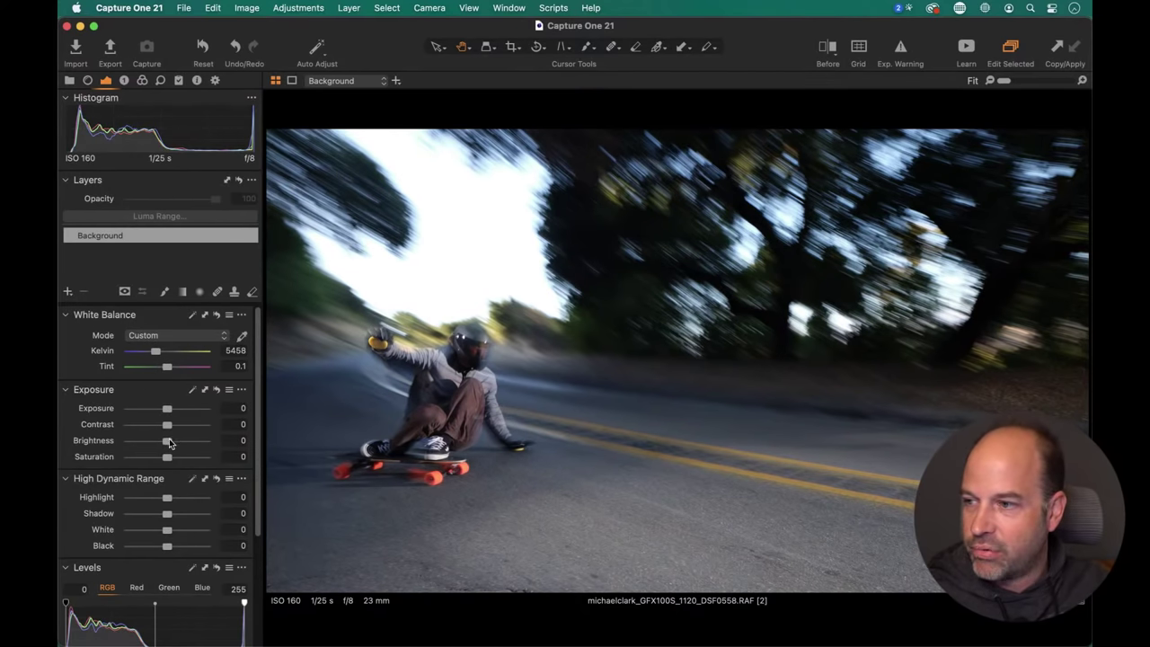
left_click_drag(168, 440, 175, 440)
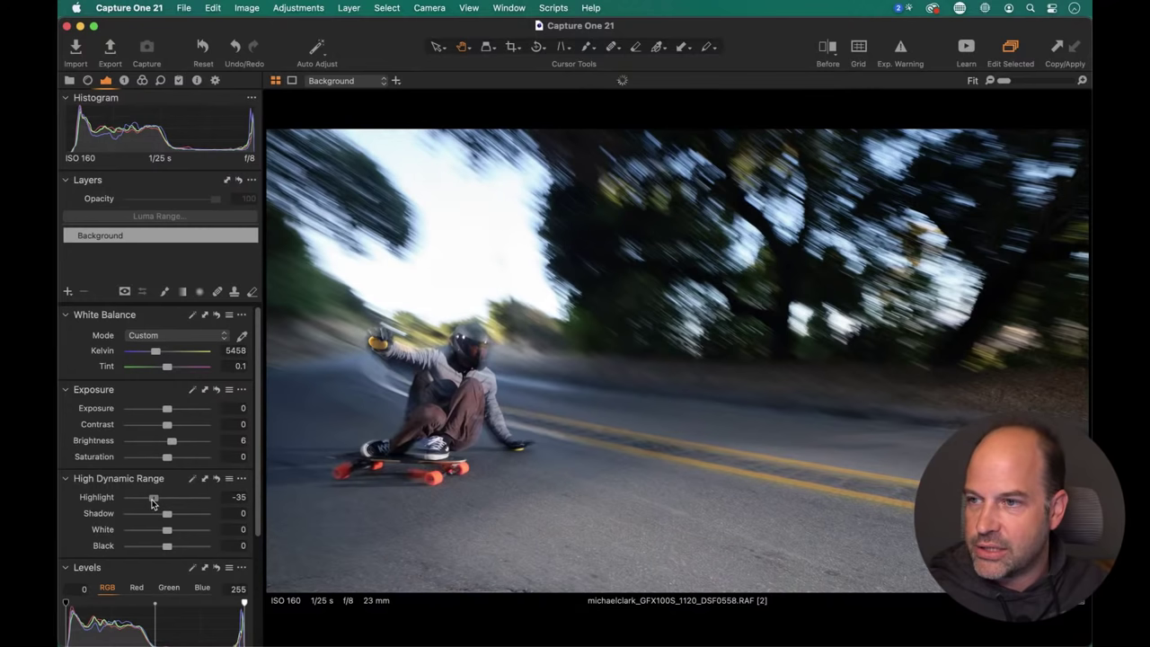
left_click_drag(167, 499, 153, 497)
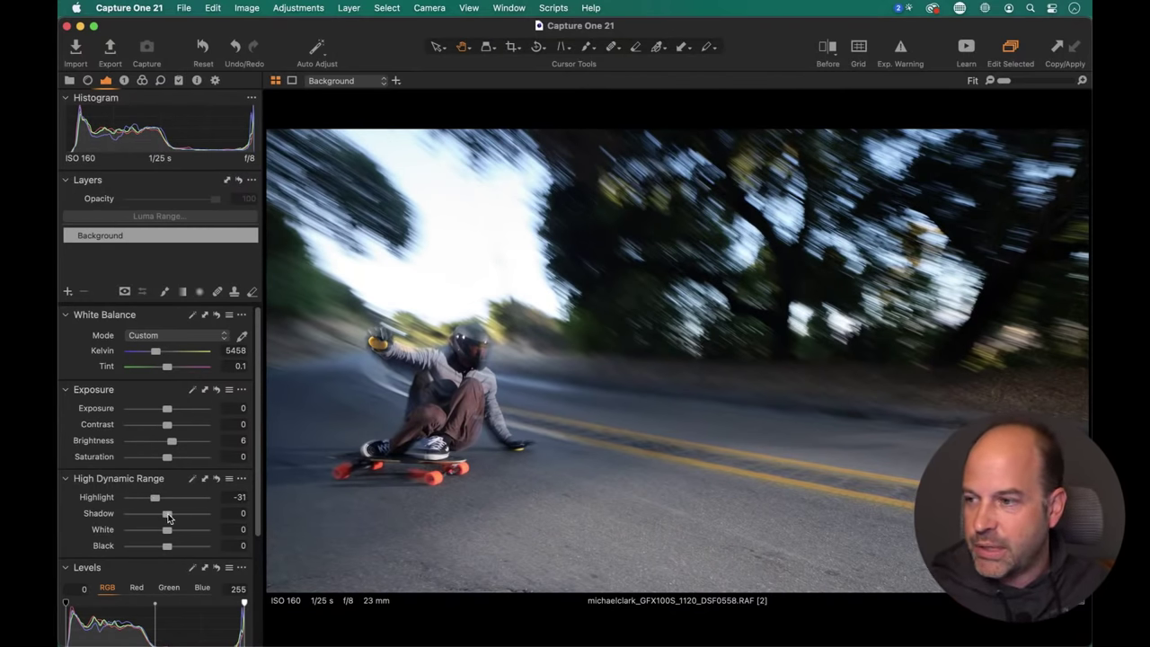
left_click_drag(167, 513, 157, 547)
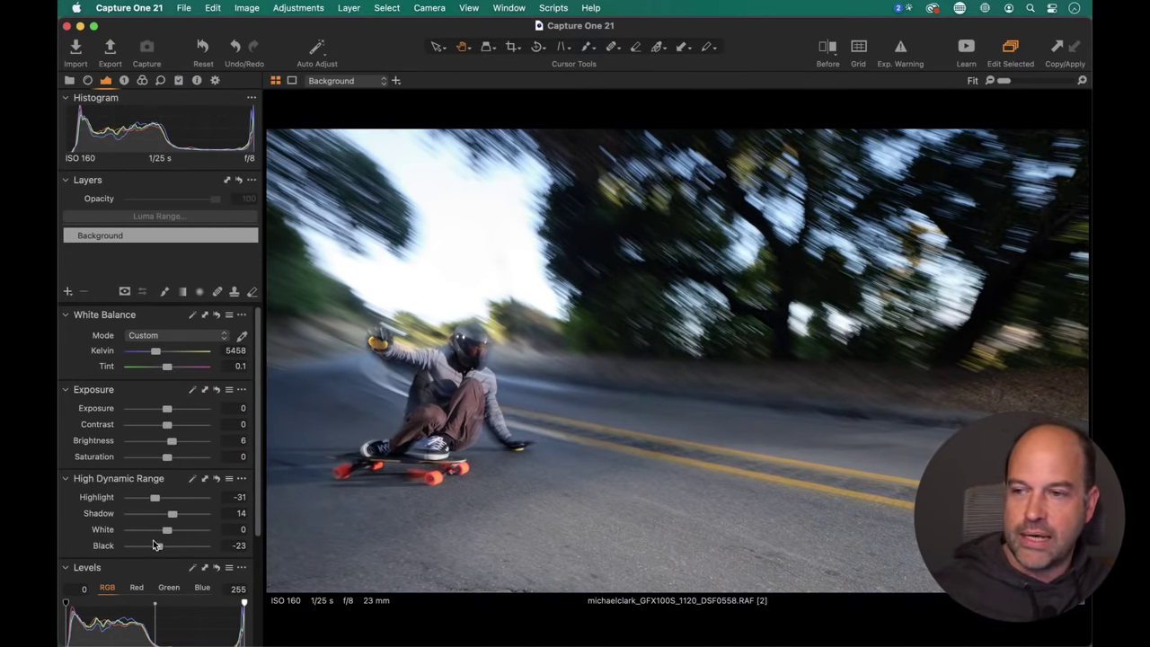
Set Clarity 13 and Structure 6, checking detail at 100% before returning to Fit.
scroll(137, 506, "down", 5)
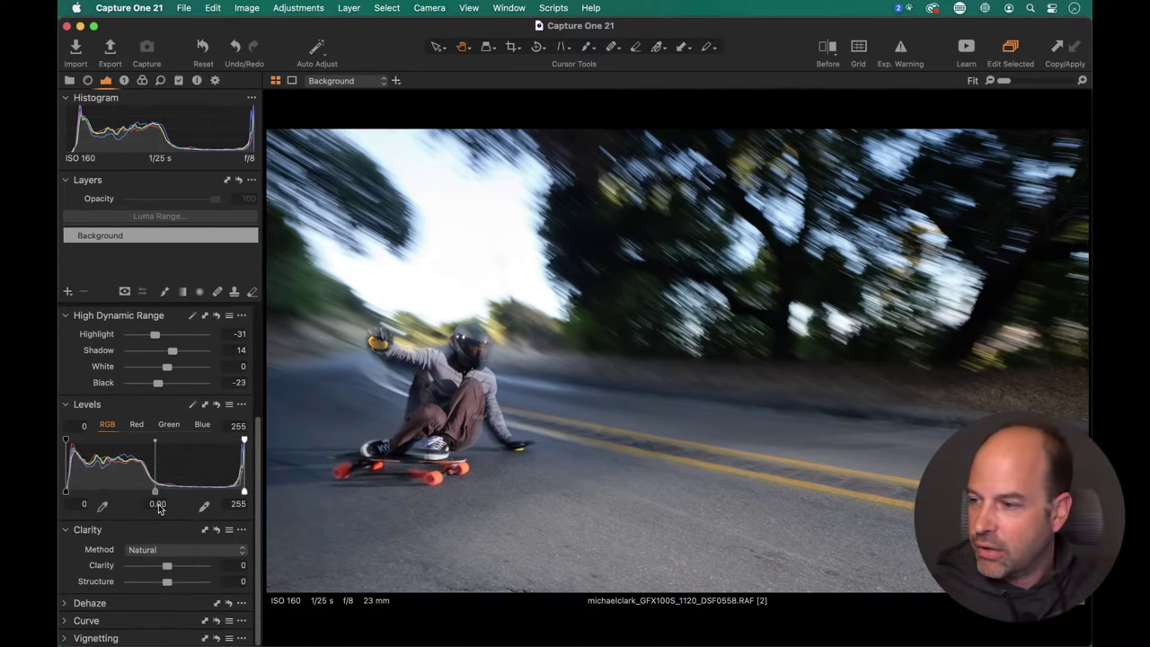
left_click_drag(169, 566, 176, 568)
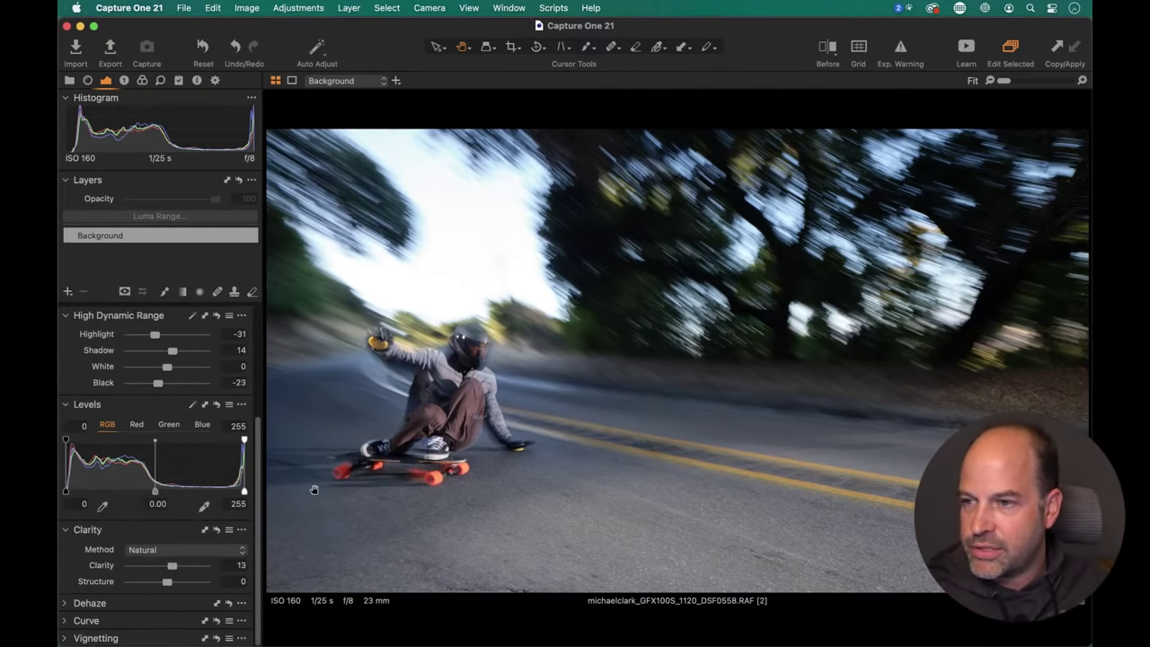
left_click(477, 375)
scroll(486, 401, "right", 2)
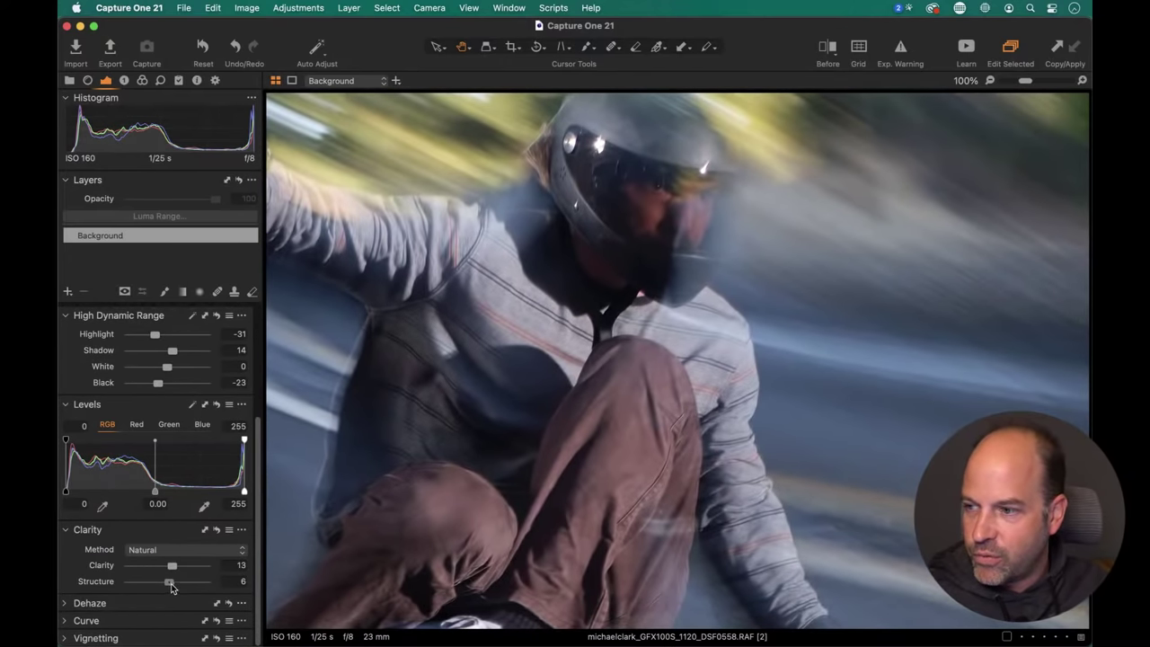
left_click(581, 368)
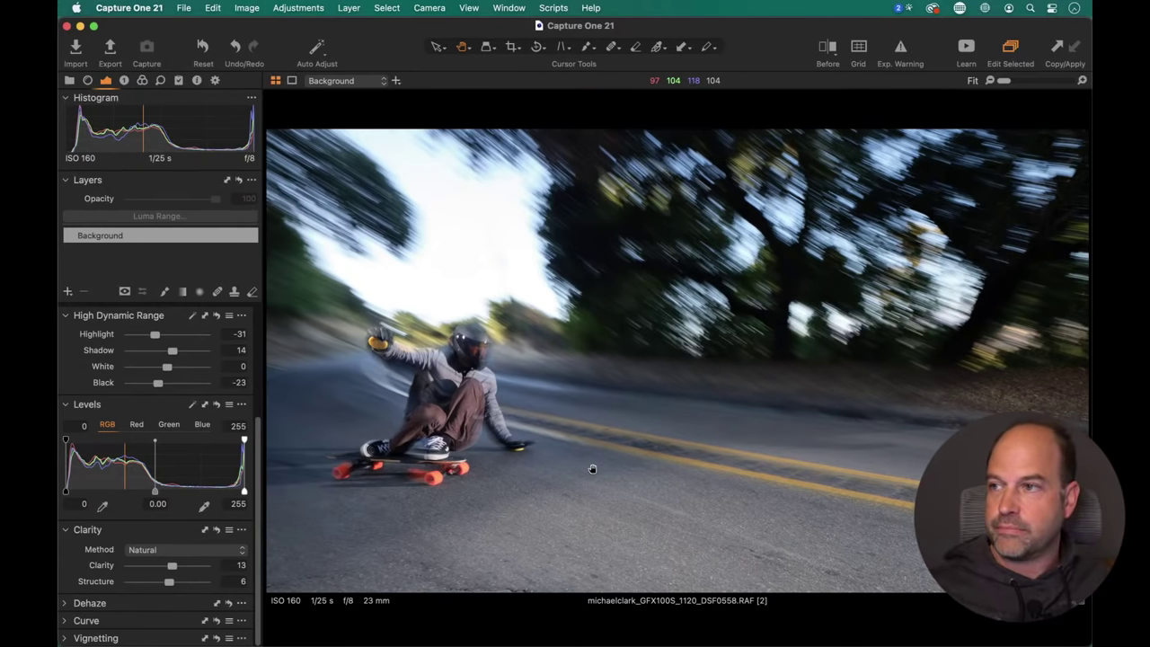
left_click(143, 81)
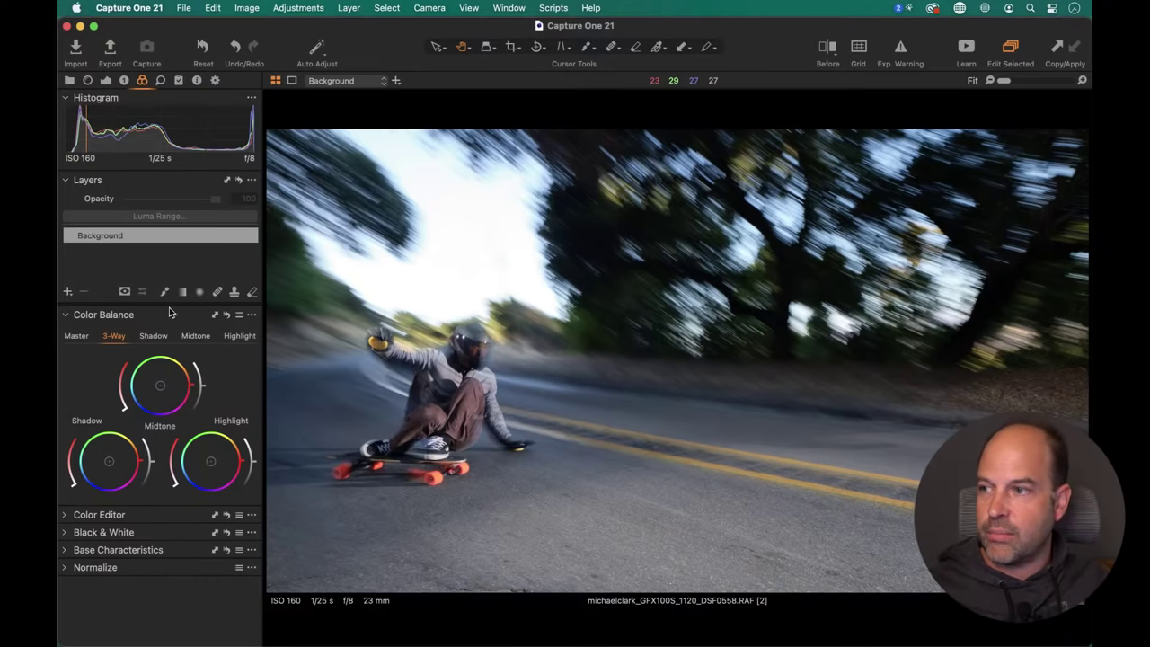
Float and enlarge Color Balance, dock it back in the tool column, and show the Master wheel.
left_click_drag(166, 314, 629, 180)
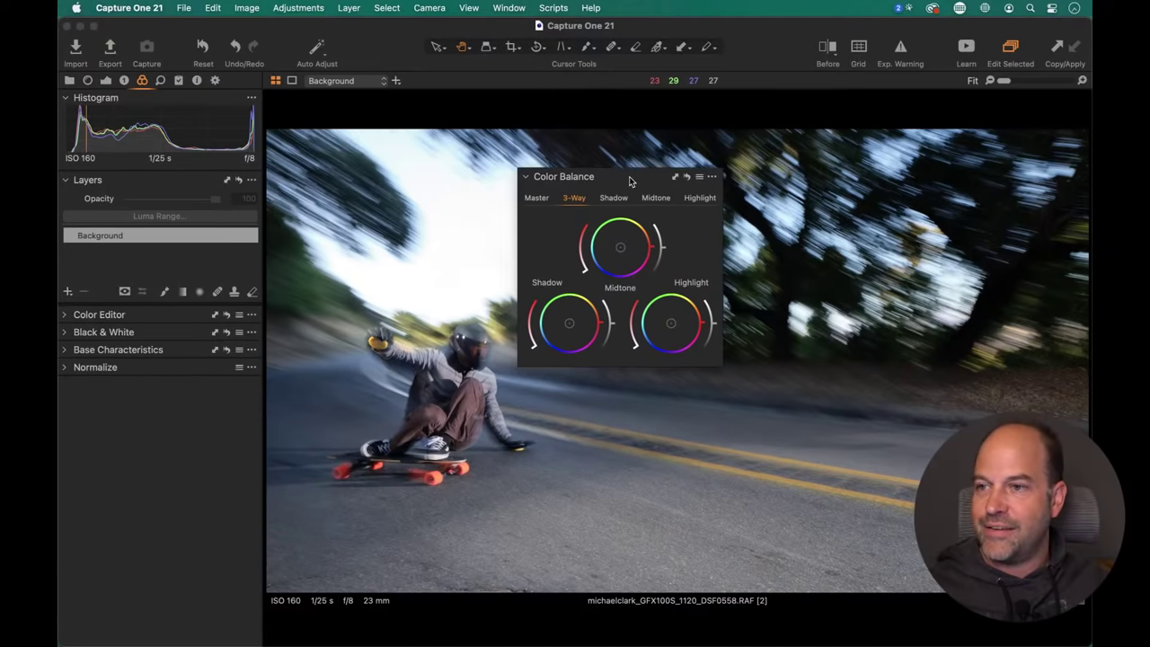
mouse_move(723, 367)
left_mouse_down()
mouse_move(883, 504)
mouse_move(834, 477)
mouse_move(721, 366)
left_mouse_up()
left_click_drag(602, 178, 160, 319)
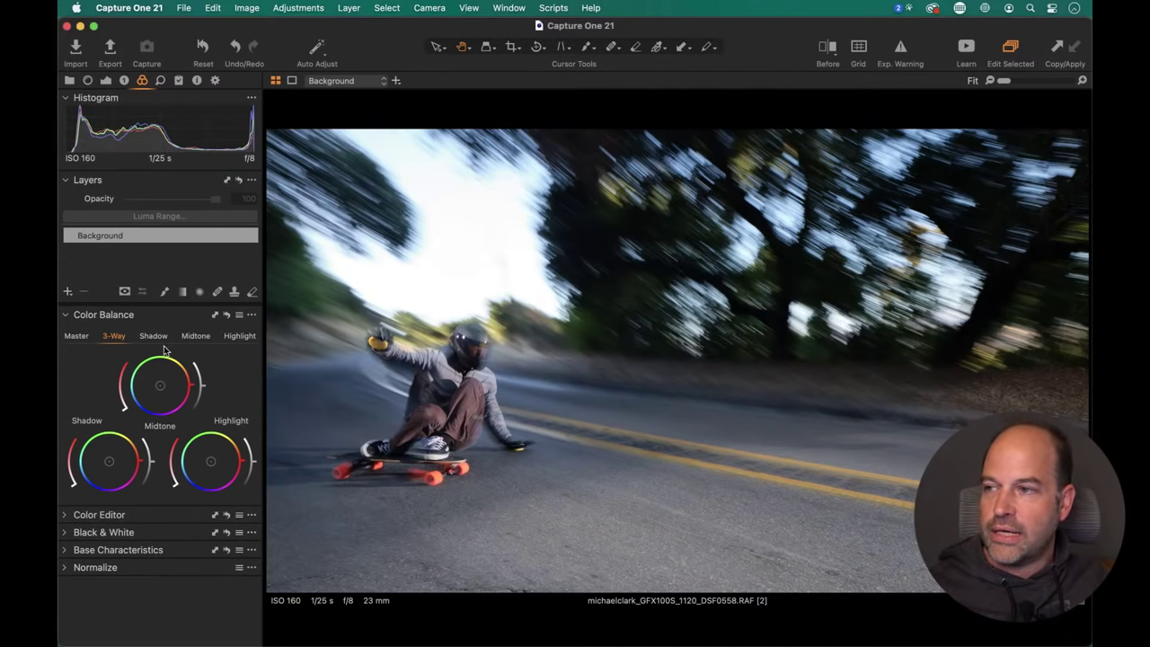
left_click(77, 336)
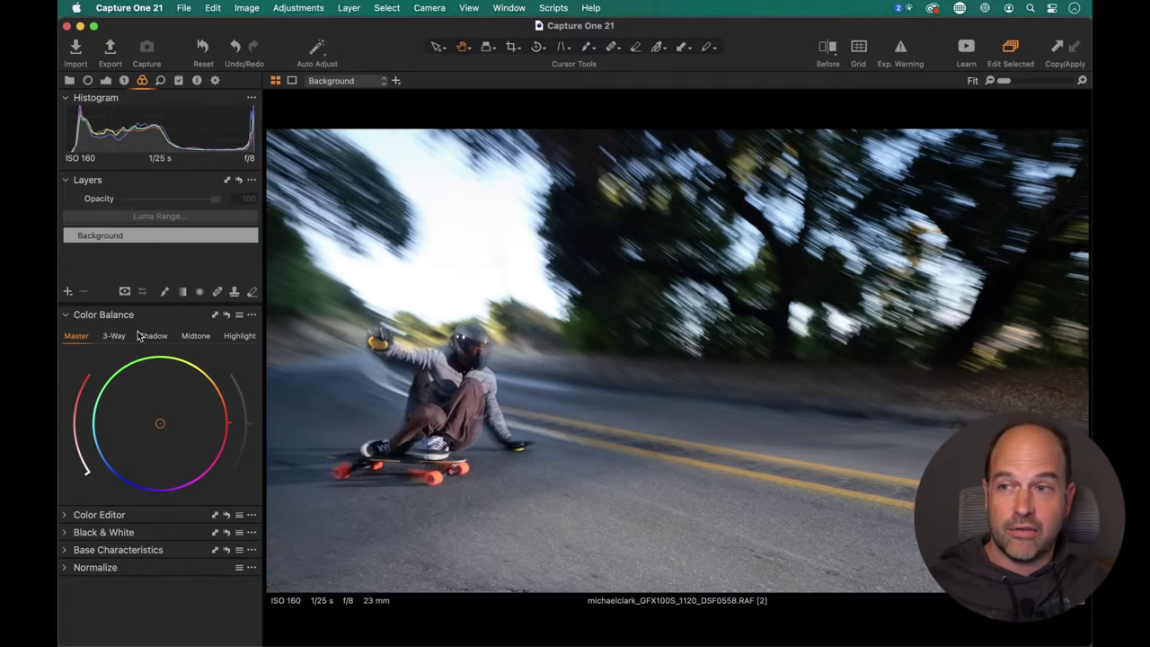
Tint the whole skateboard photo toward orange with the Master wheel, then return to 3-Way.
left_click_drag(161, 423, 172, 412)
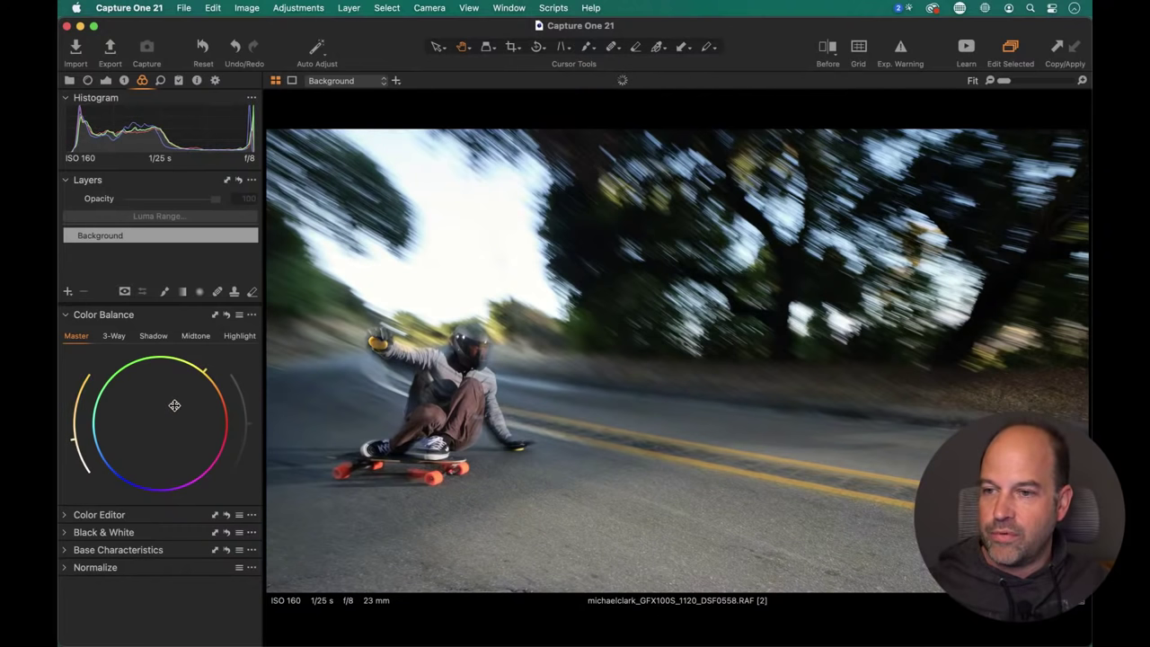
mouse_move(175, 405)
left_mouse_down()
mouse_move(184, 416)
mouse_move(172, 406)
left_mouse_up()
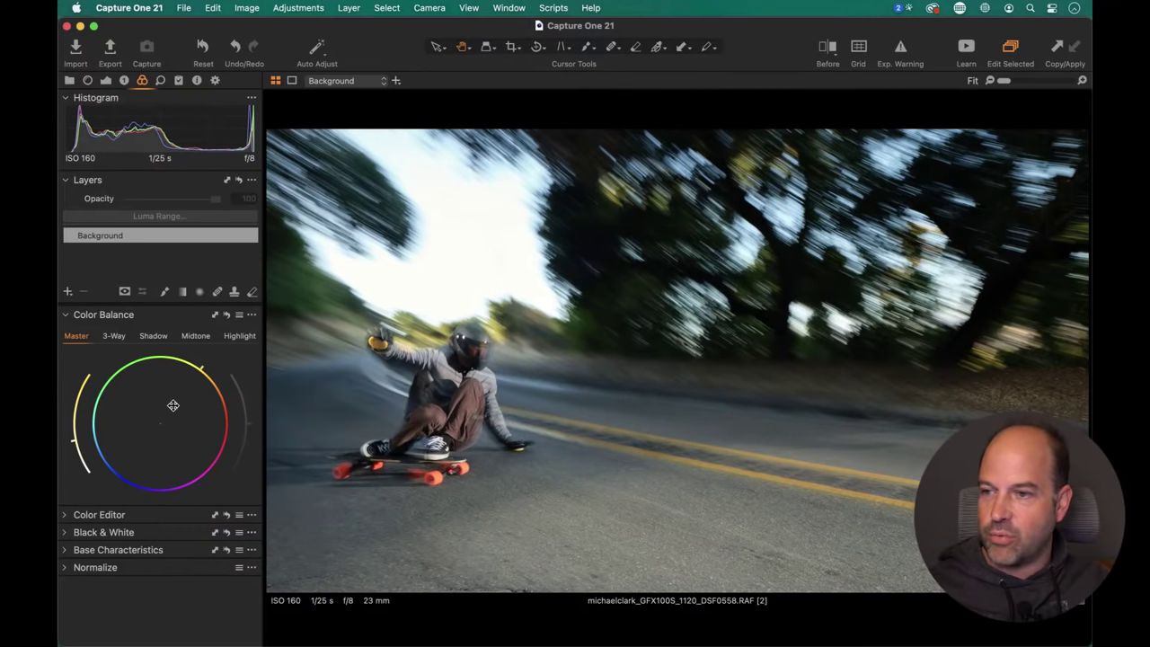
left_click(114, 336)
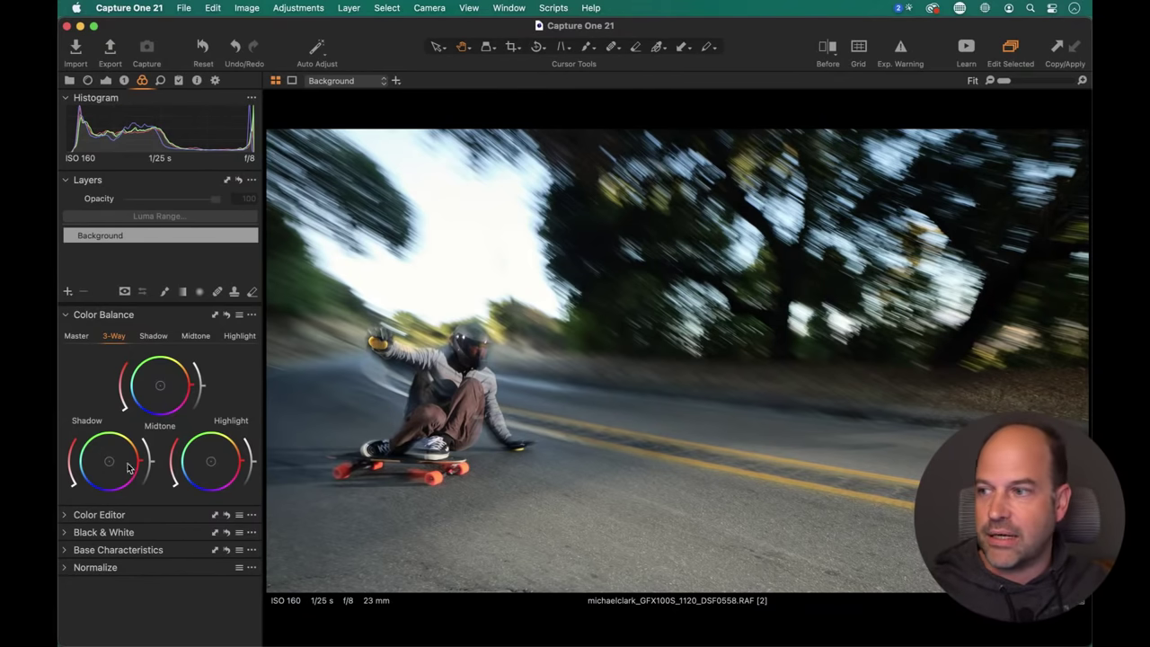
Push shadows toward blue-cyan and midtones toward orange, then brighten the midtones and highlights.
left_click_drag(106, 464, 88, 467)
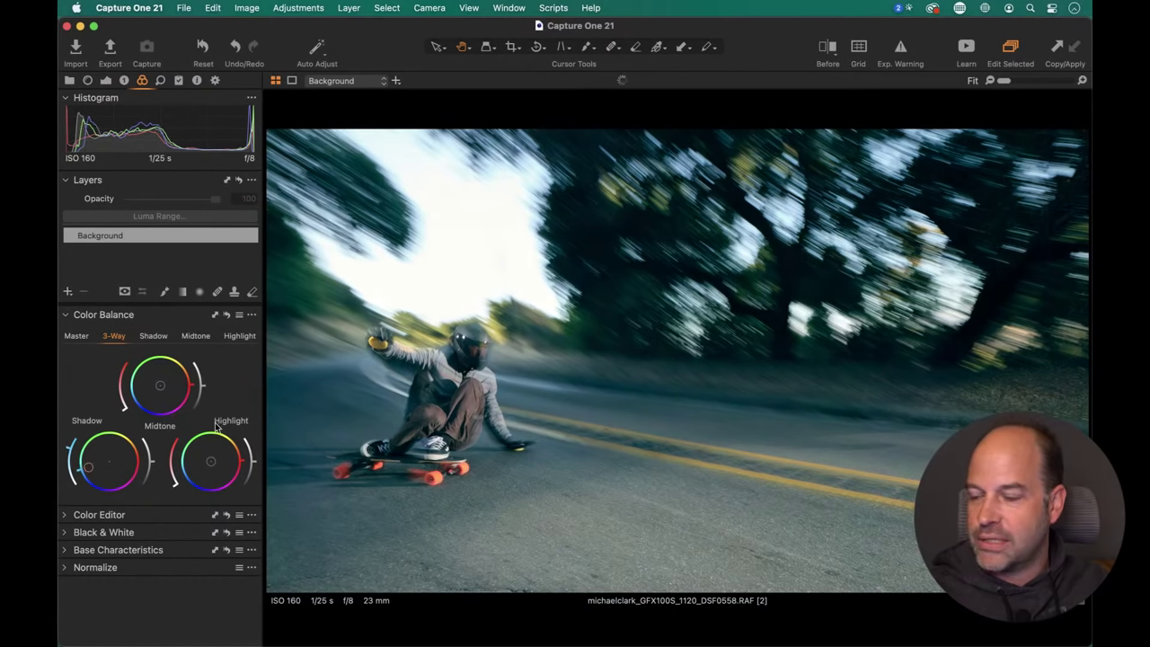
left_click_drag(162, 380, 169, 378)
left_click_drag(211, 463, 214, 458)
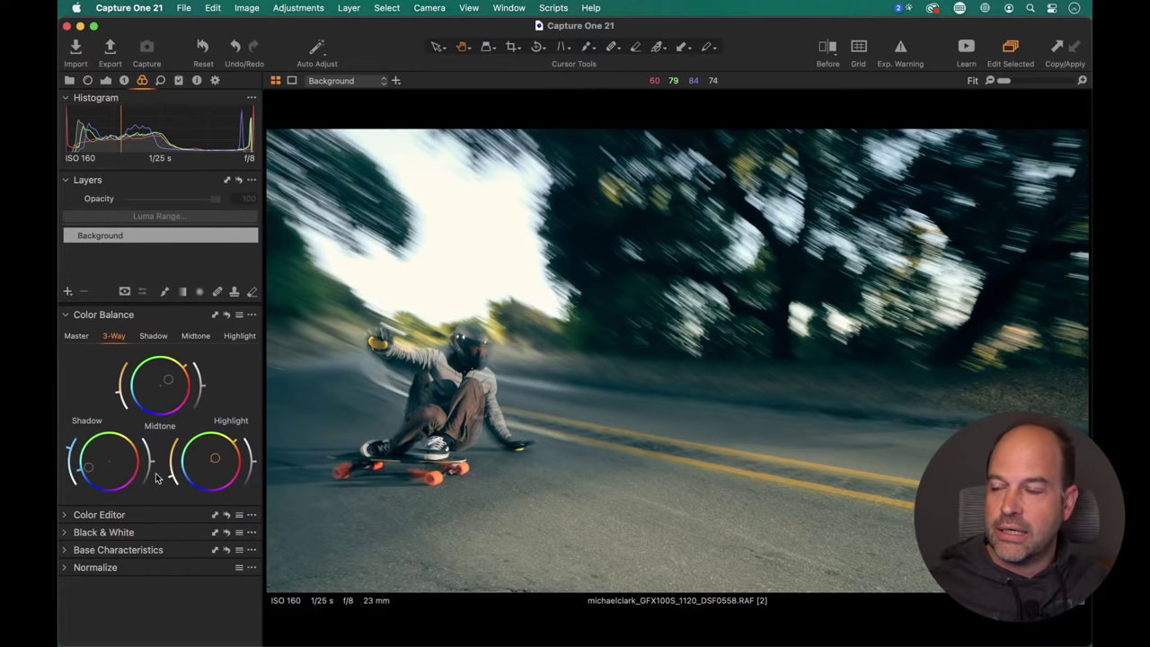
left_click_drag(155, 467, 153, 471)
mouse_move(256, 465)
left_mouse_down()
mouse_move(251, 451)
mouse_move(253, 476)
left_mouse_up()
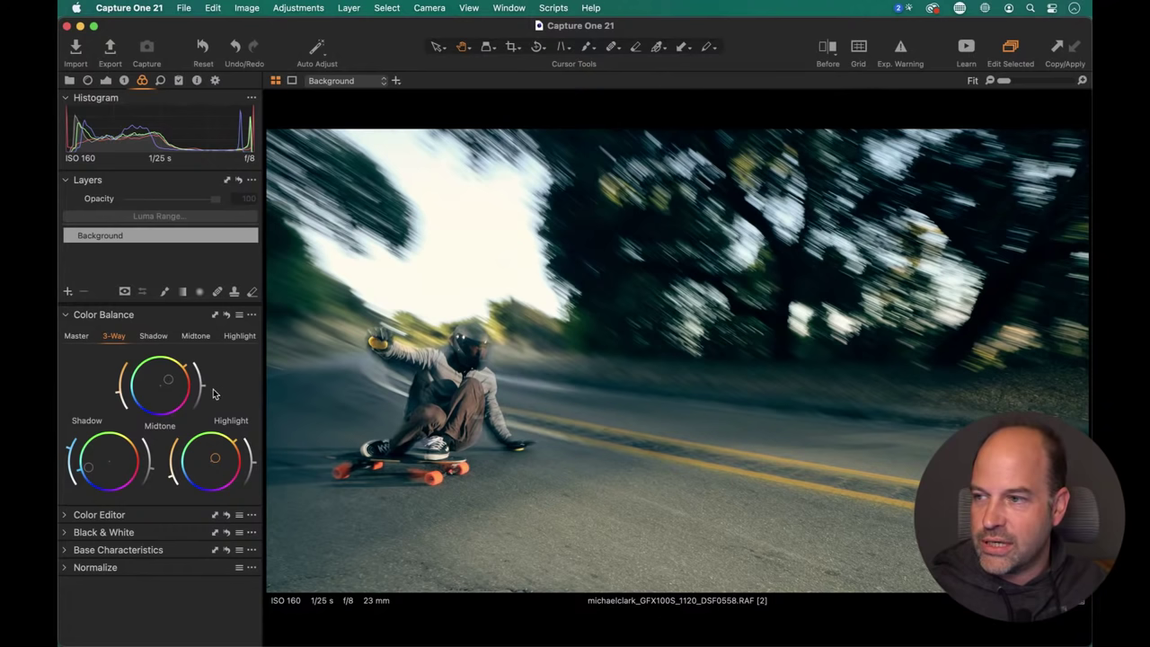
left_click_drag(204, 390, 202, 388)
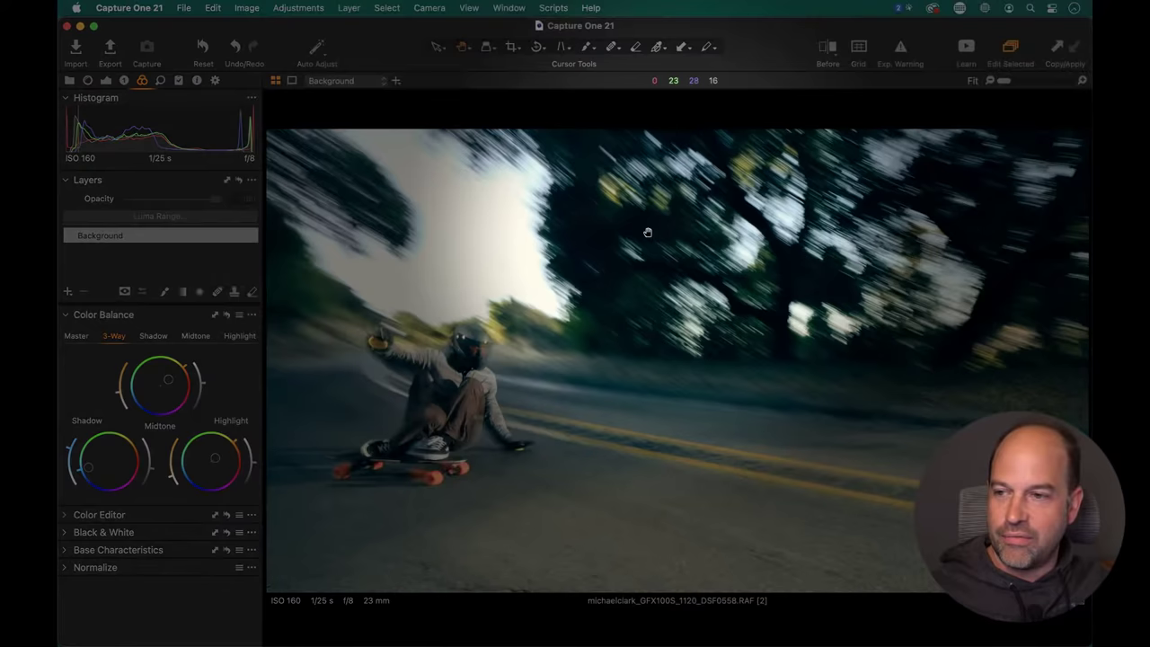
Refine the shadows toward blue and the midtones and highlights slightly toward orange.
left_click_drag(647, 232, 464, 360)
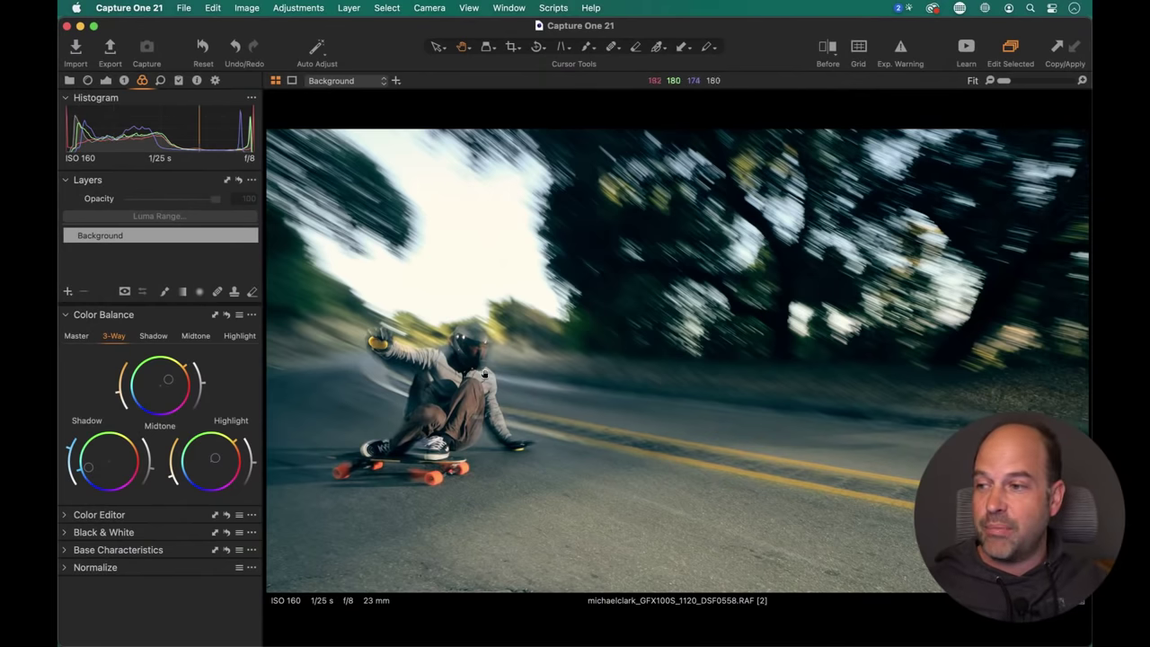
left_click_drag(90, 471, 93, 468)
left_click_drag(166, 380, 166, 381)
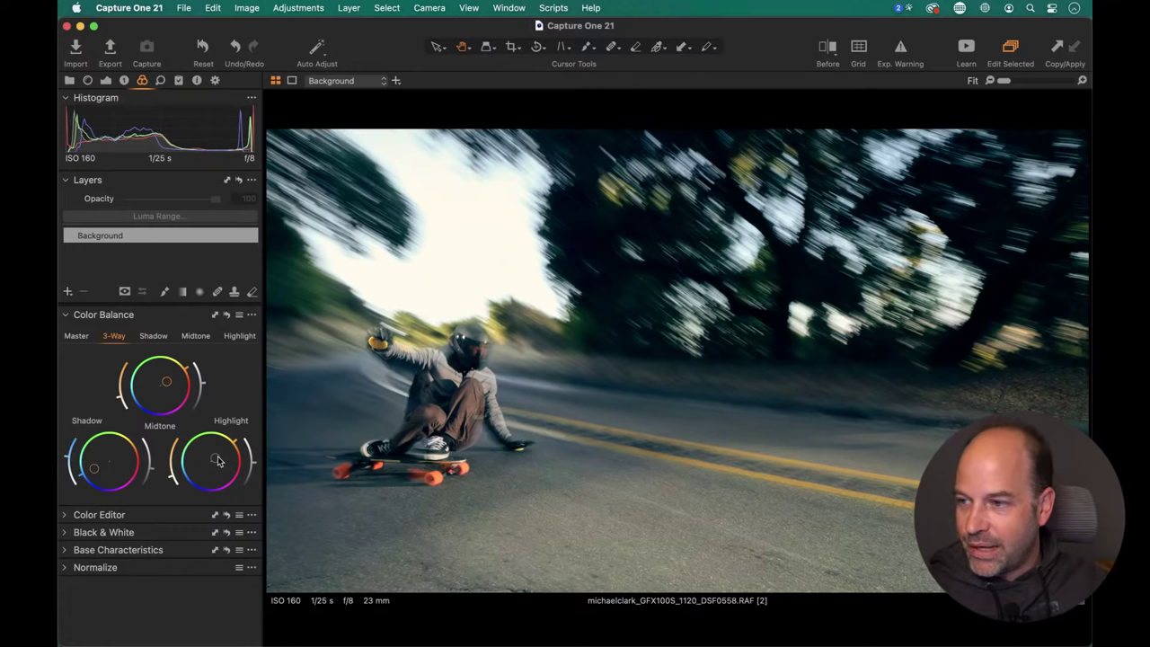
left_click_drag(217, 461, 215, 459)
mouse_move(739, 611)
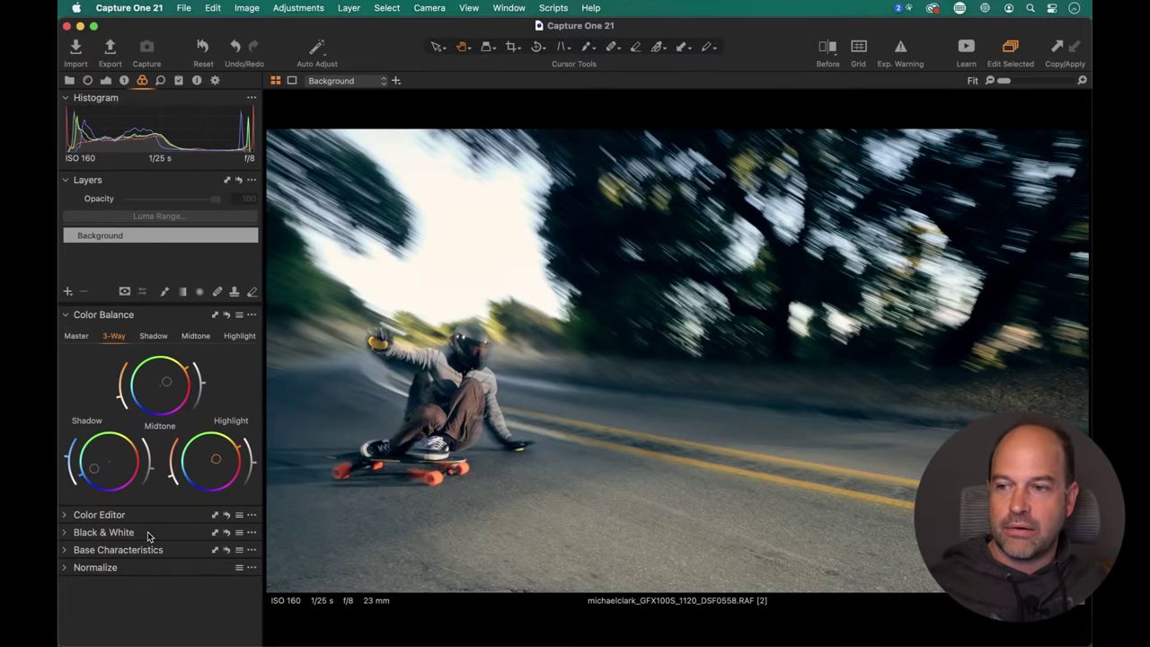
left_click(827, 49)
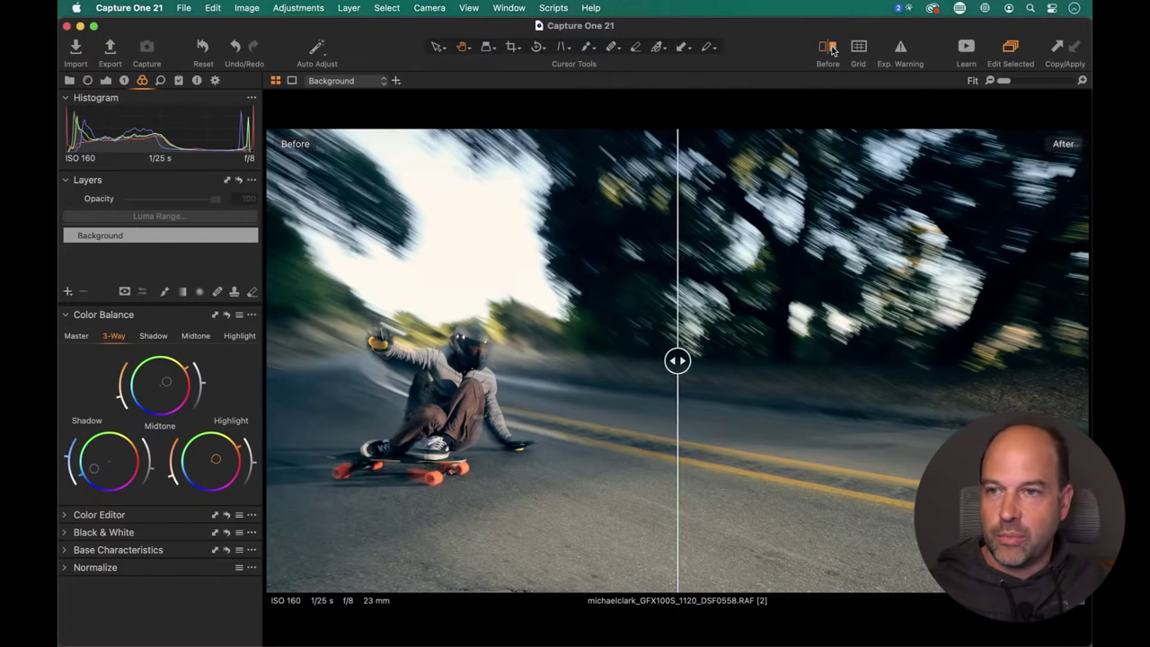
mouse_move(678, 360)
left_mouse_down()
mouse_move(1084, 360)
mouse_move(267, 360)
mouse_move(677, 362)
left_mouse_up()
key("y")
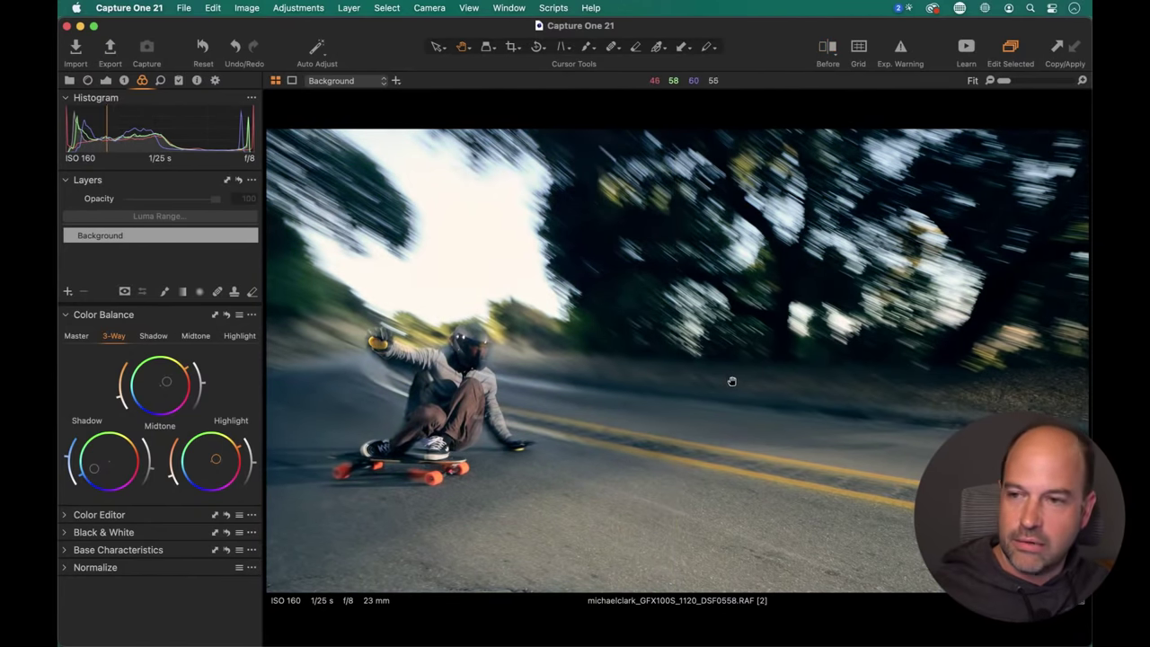
key("alt+super+v")
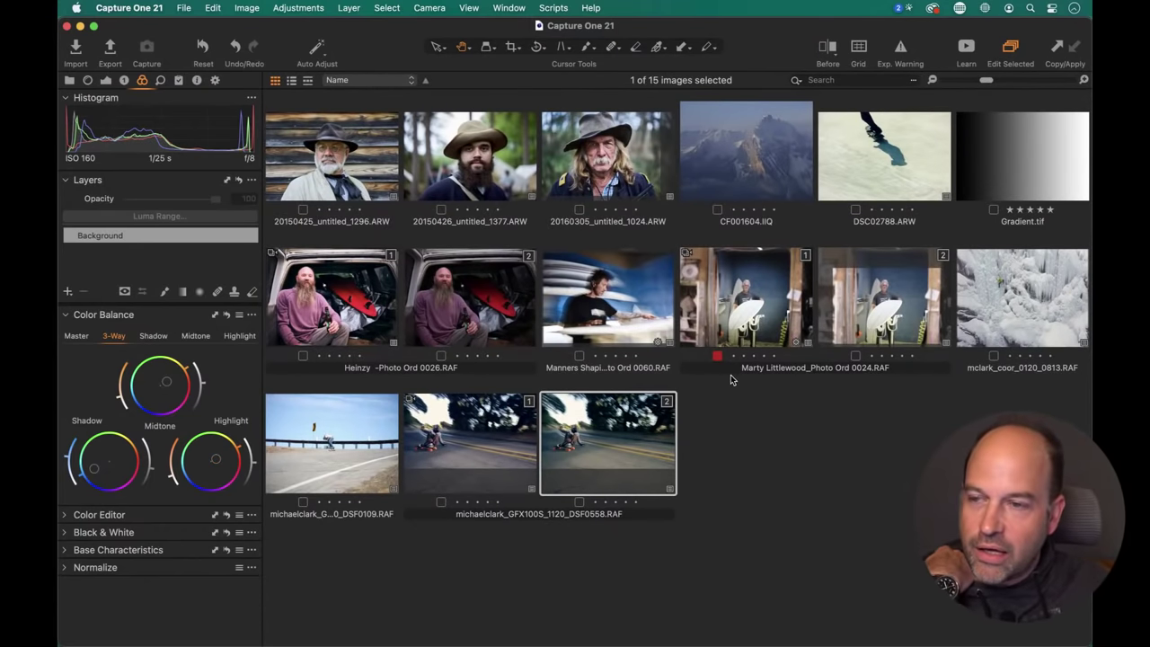
Open the ice-climbing photo full size and reset its Color Balance.
left_click(1040, 308)
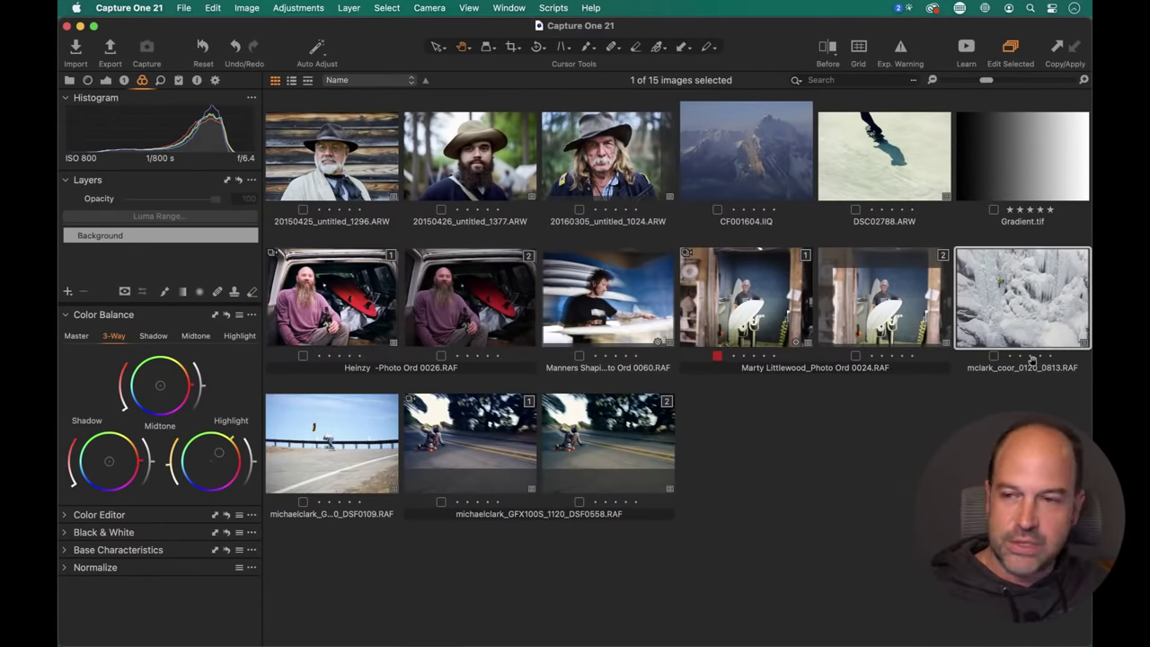
key("alt+super+v")
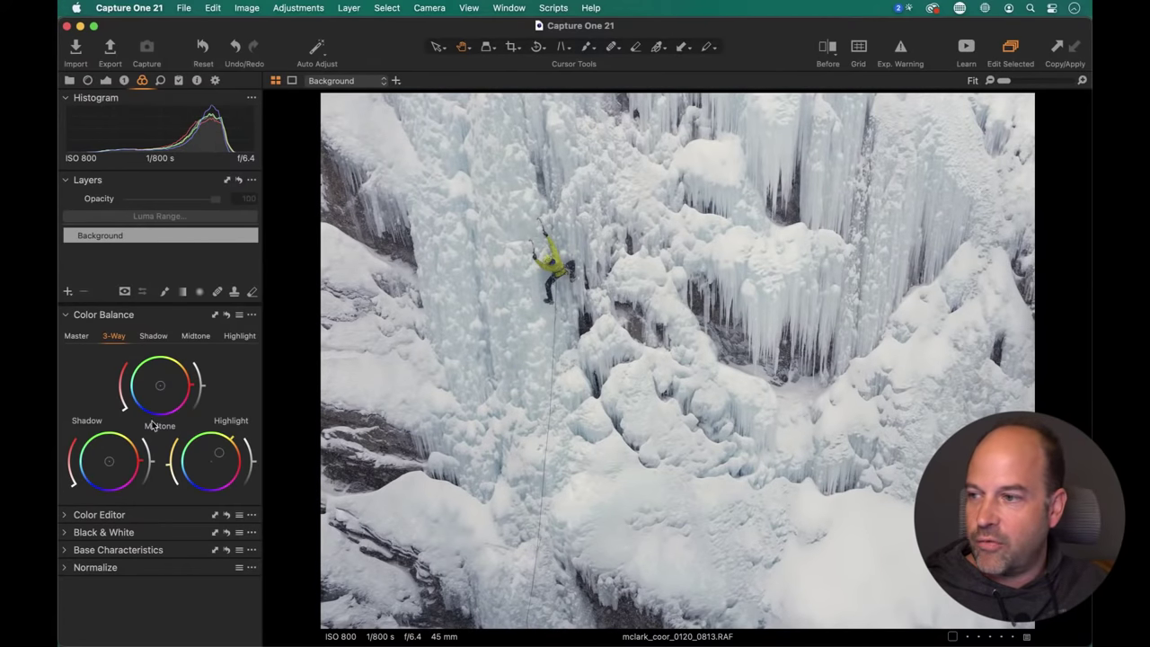
left_click(225, 315)
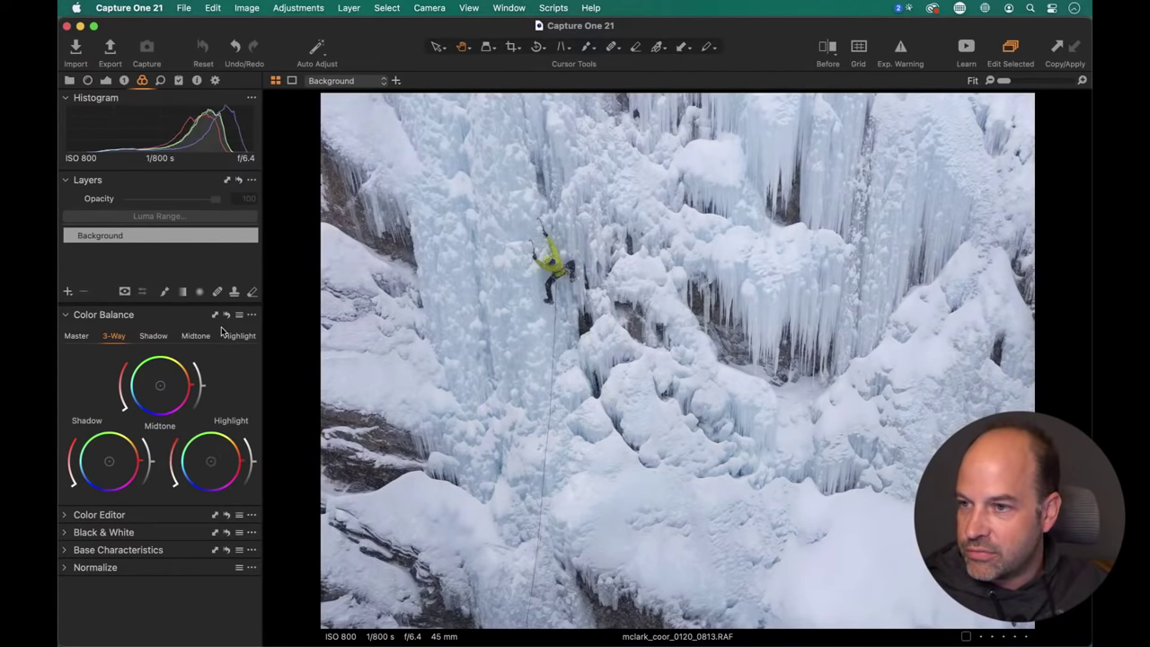
Auto-set Levels to black 33 and white 231 on the Exposure tab.
left_click(95, 82)
left_click(106, 79)
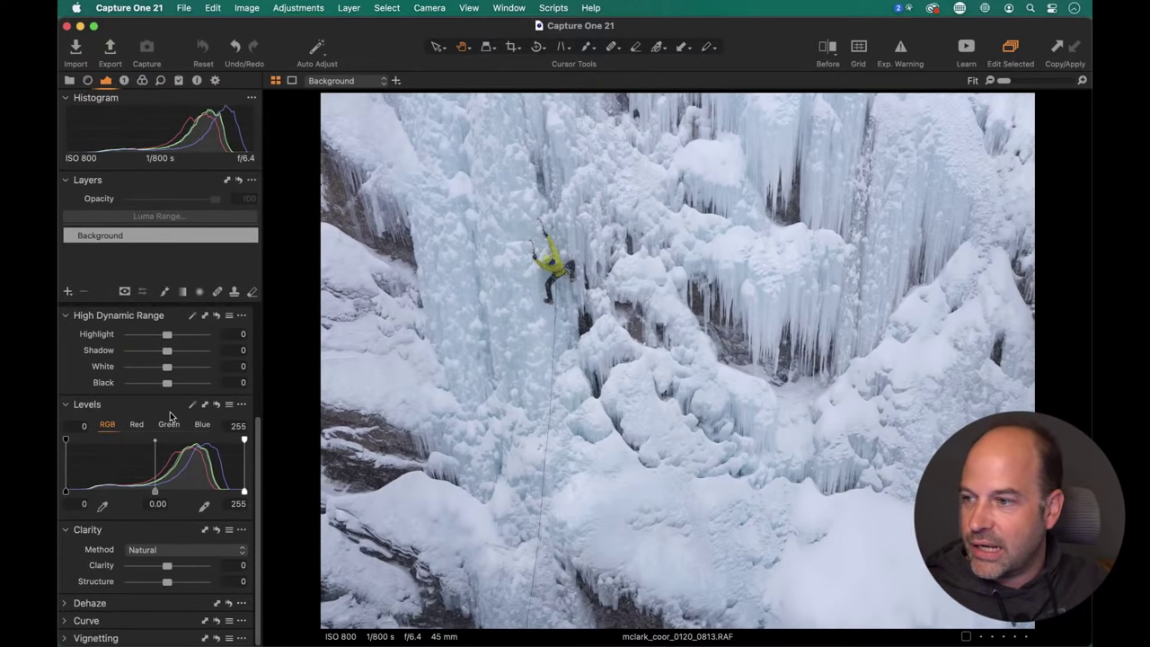
left_click(190, 406)
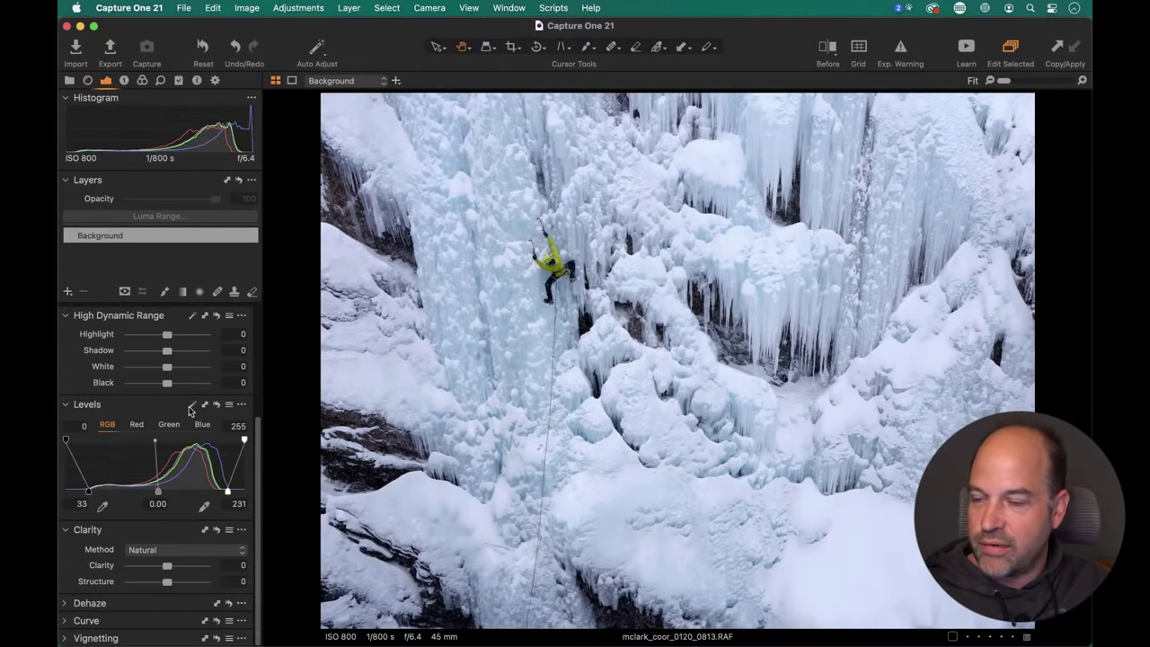
left_click(142, 80)
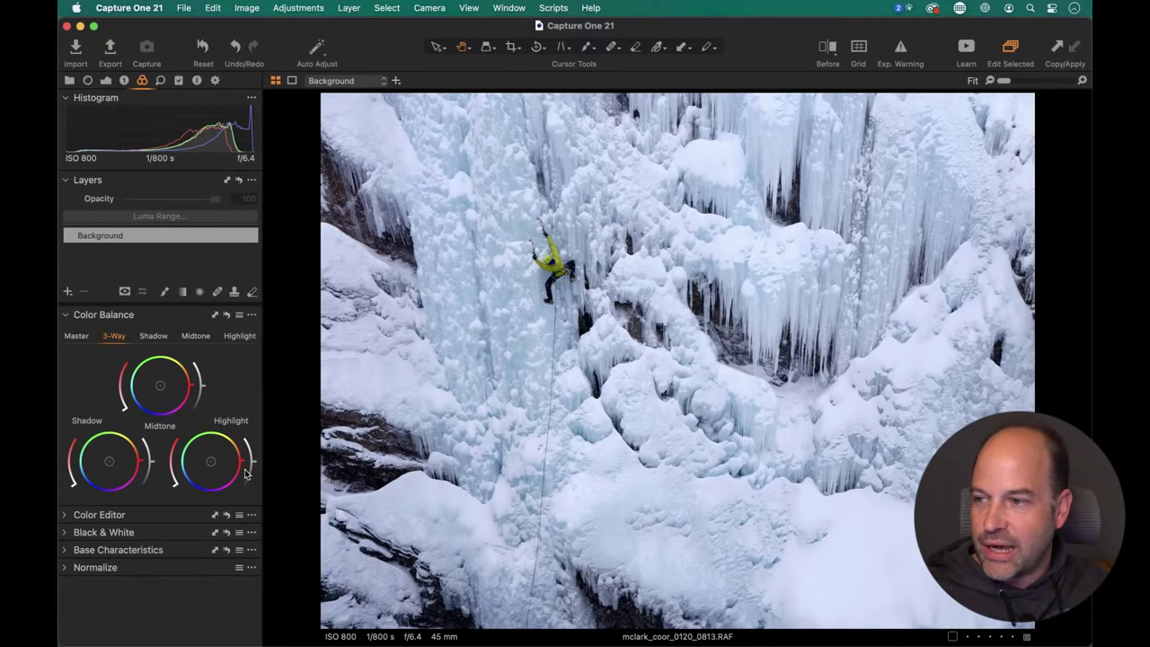
Warm the ice photo's highlights toward yellow, set HDR Highlight to -19, and return to the grid.
left_click_drag(213, 464, 219, 452)
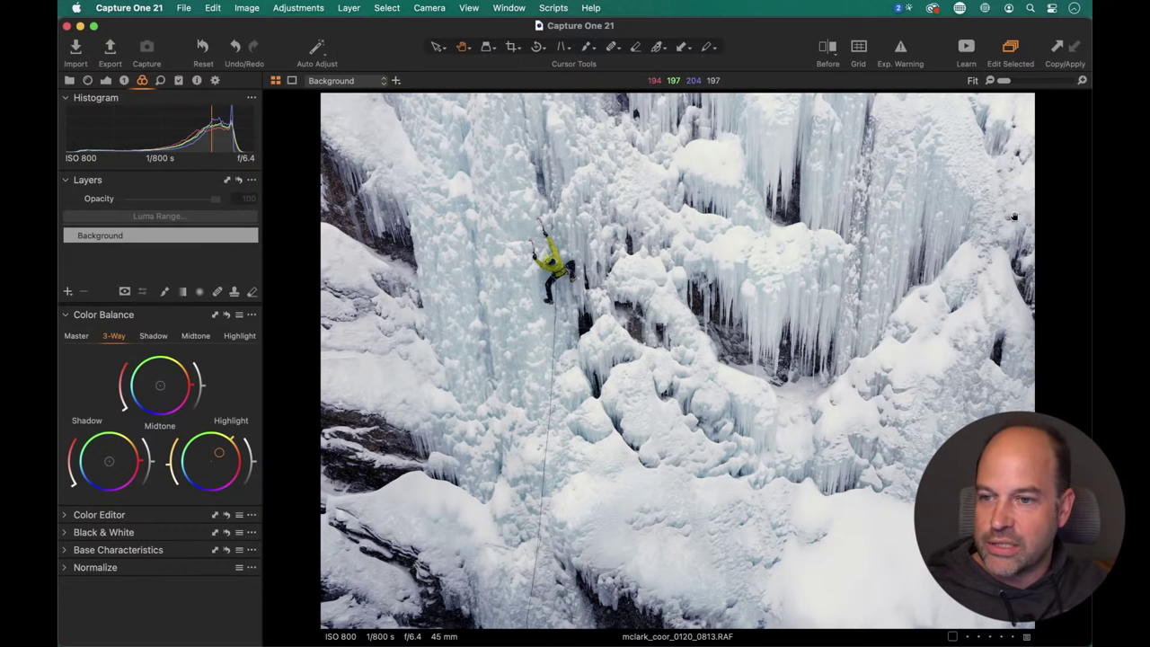
left_click(109, 81)
left_click_drag(160, 335, 158, 336)
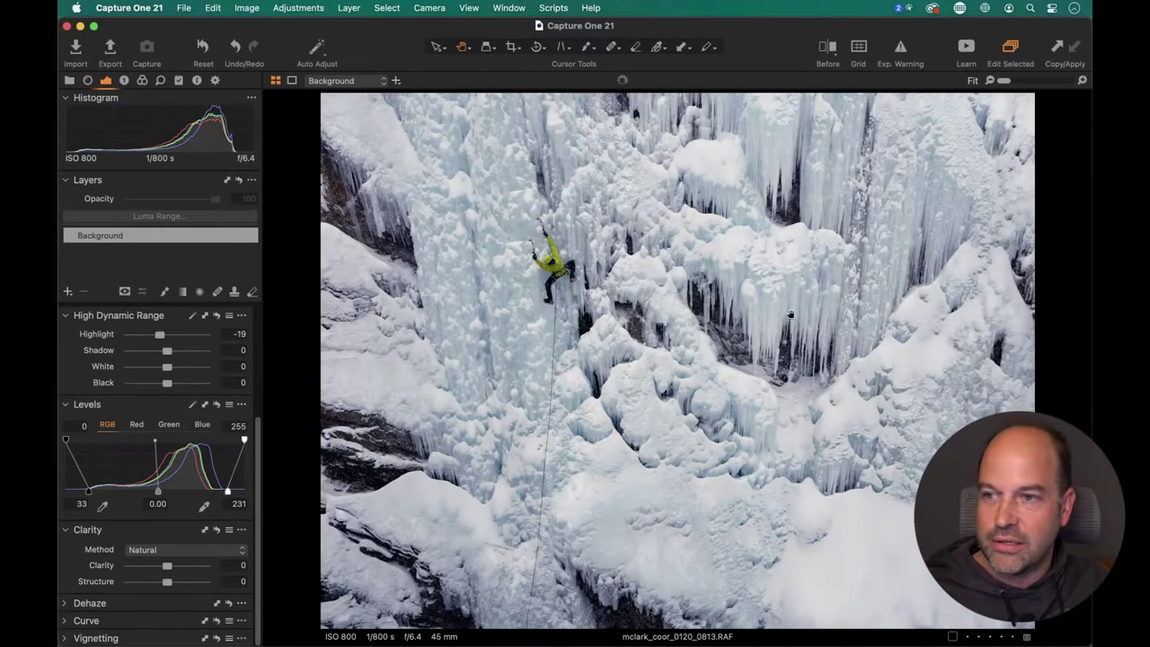
key("alt+super+v")
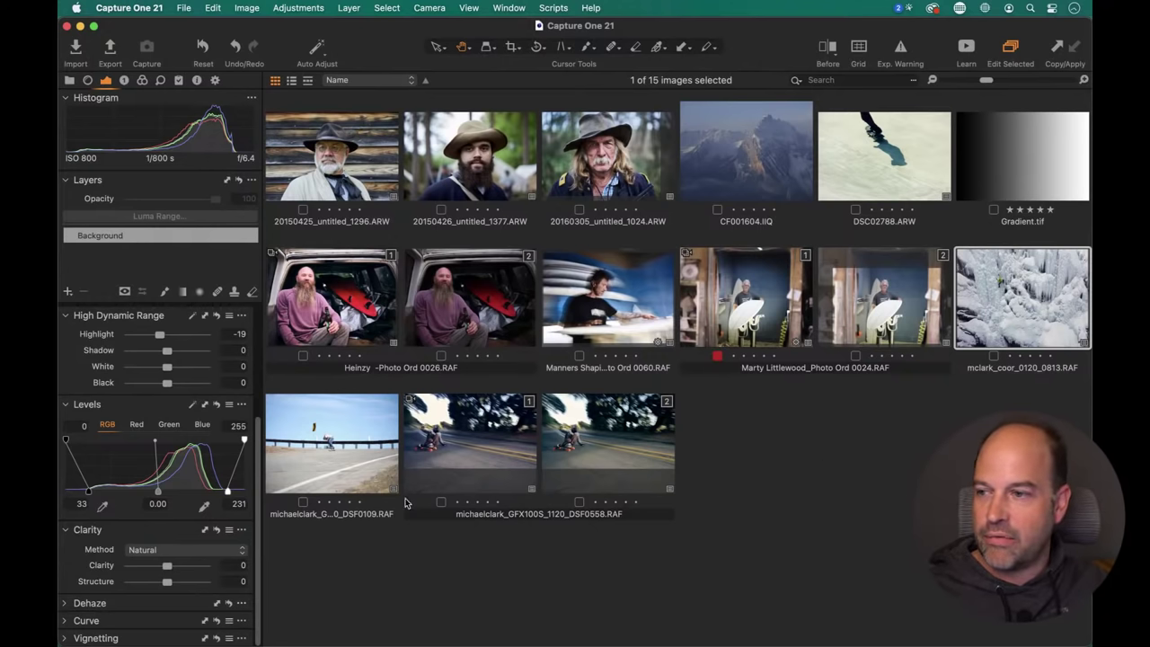
Open the skateboarding photo DSF0109 in the viewer and check its focus at 100%.
left_click(310, 465)
key("super+b")
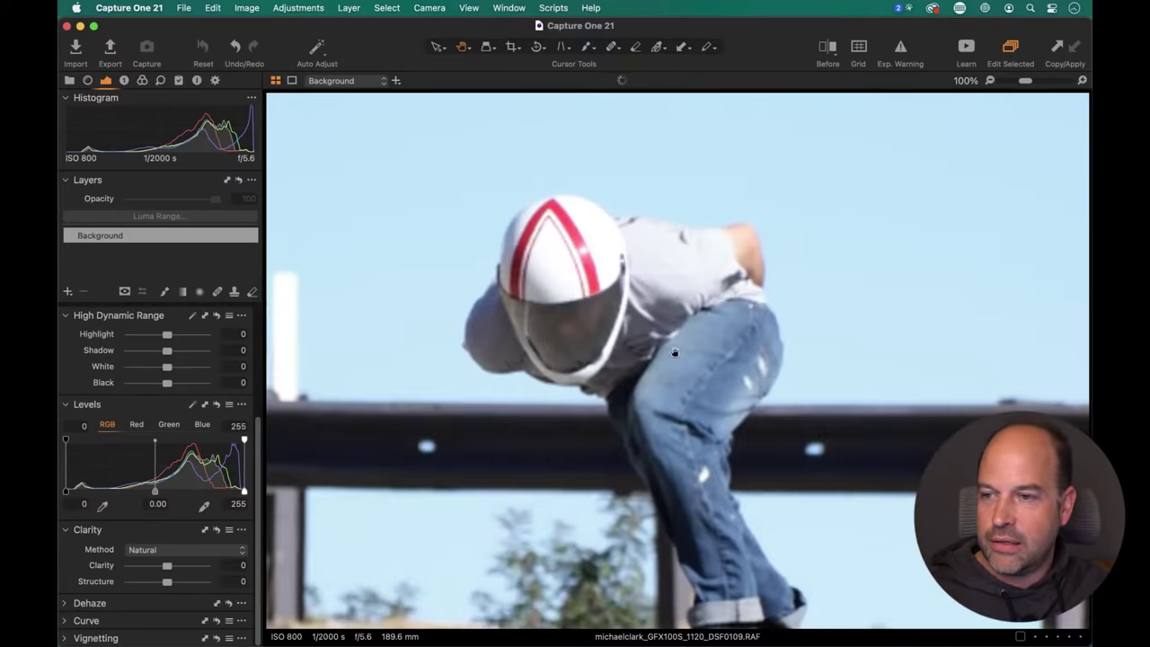
left_click(672, 348)
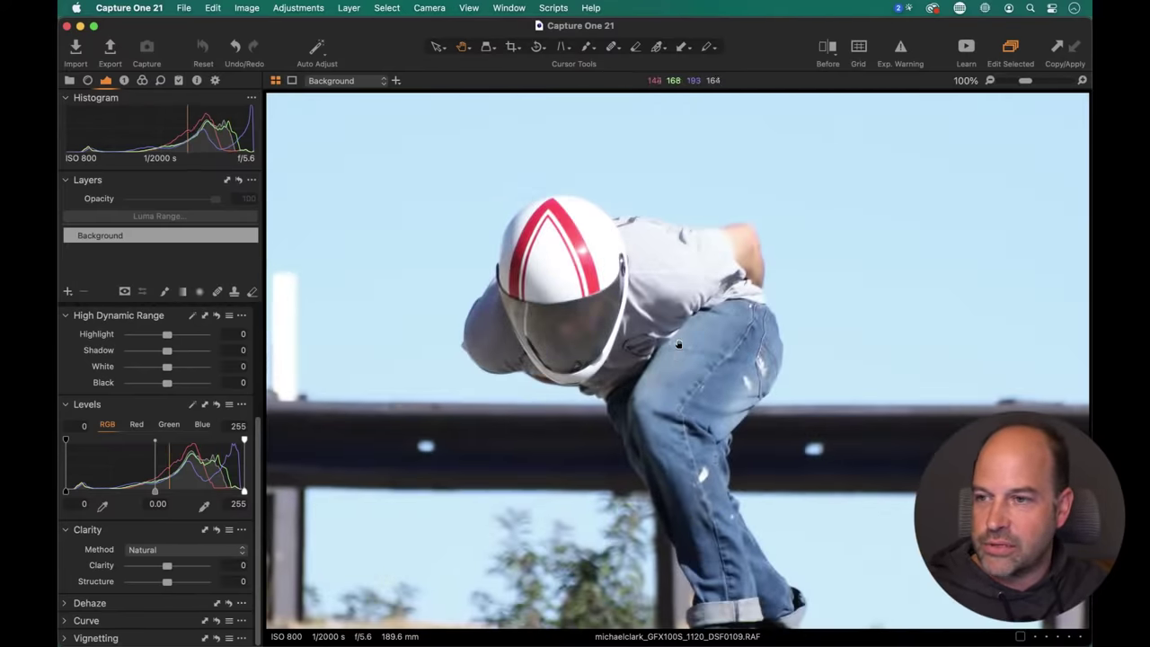
left_click(676, 350)
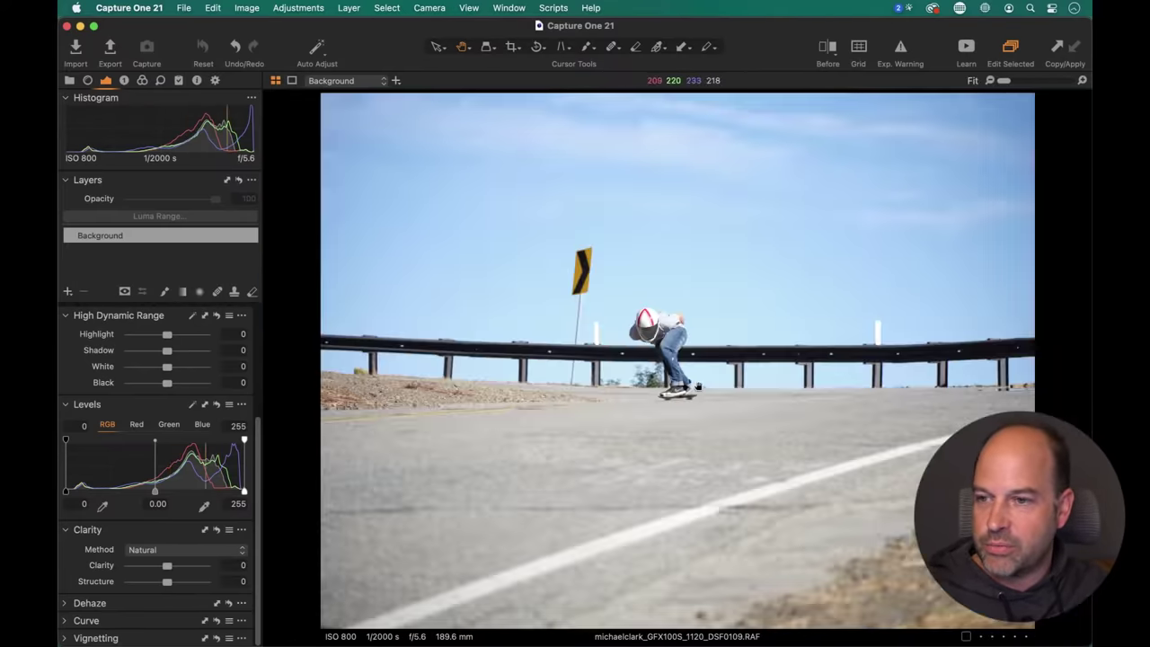
Crop DSF0109 by raising the bottom edge to trim off the road strip.
left_click(510, 51)
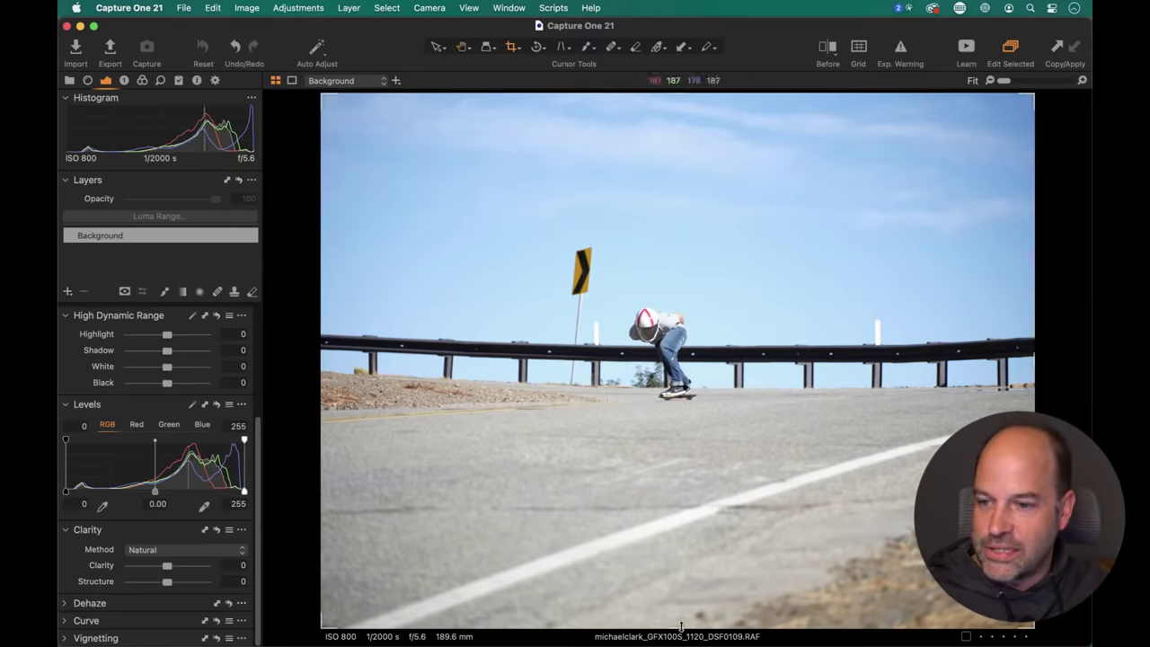
left_click_drag(672, 584, 673, 544)
left_click_drag(674, 107, 688, 195)
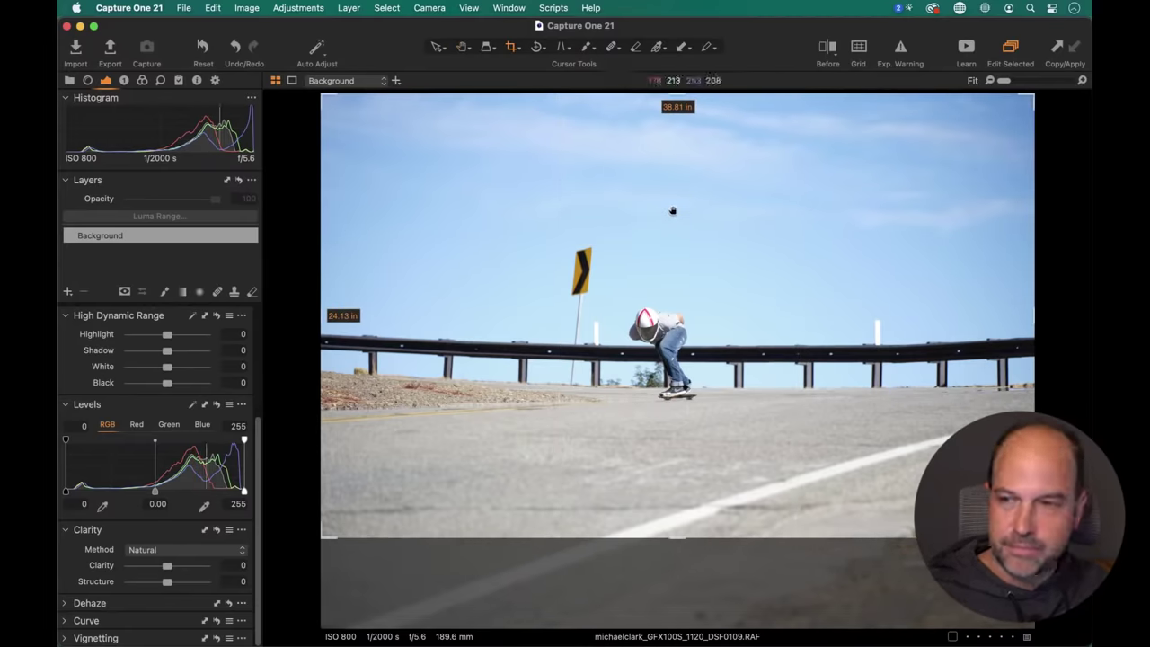
key("h")
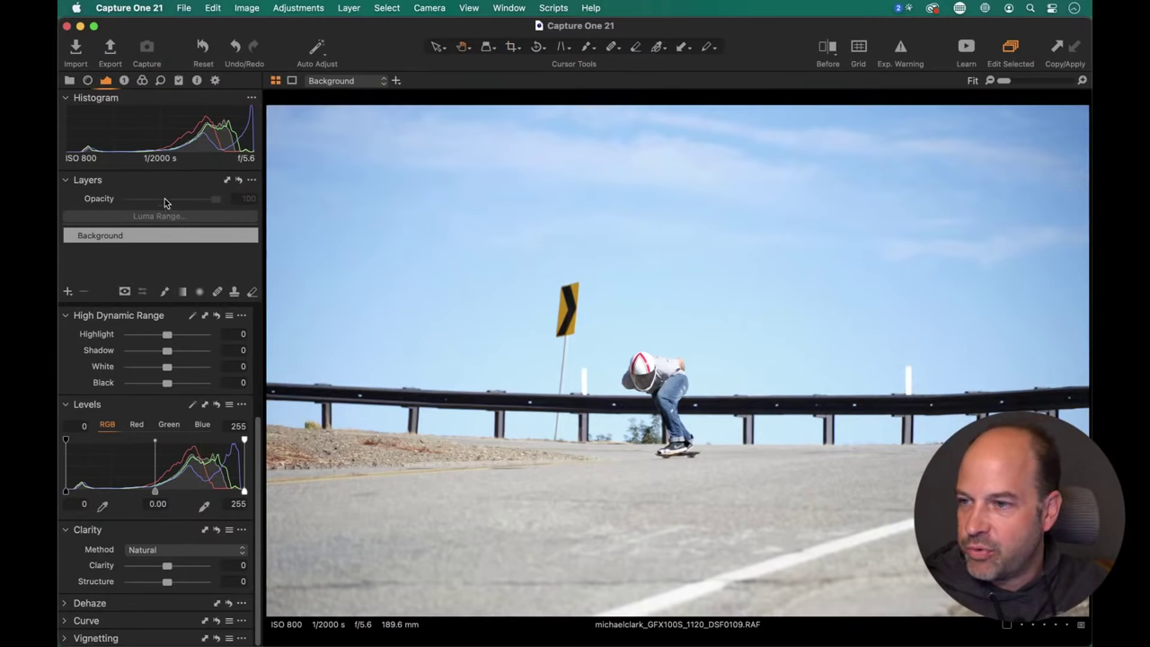
scroll(134, 382, "up", 5)
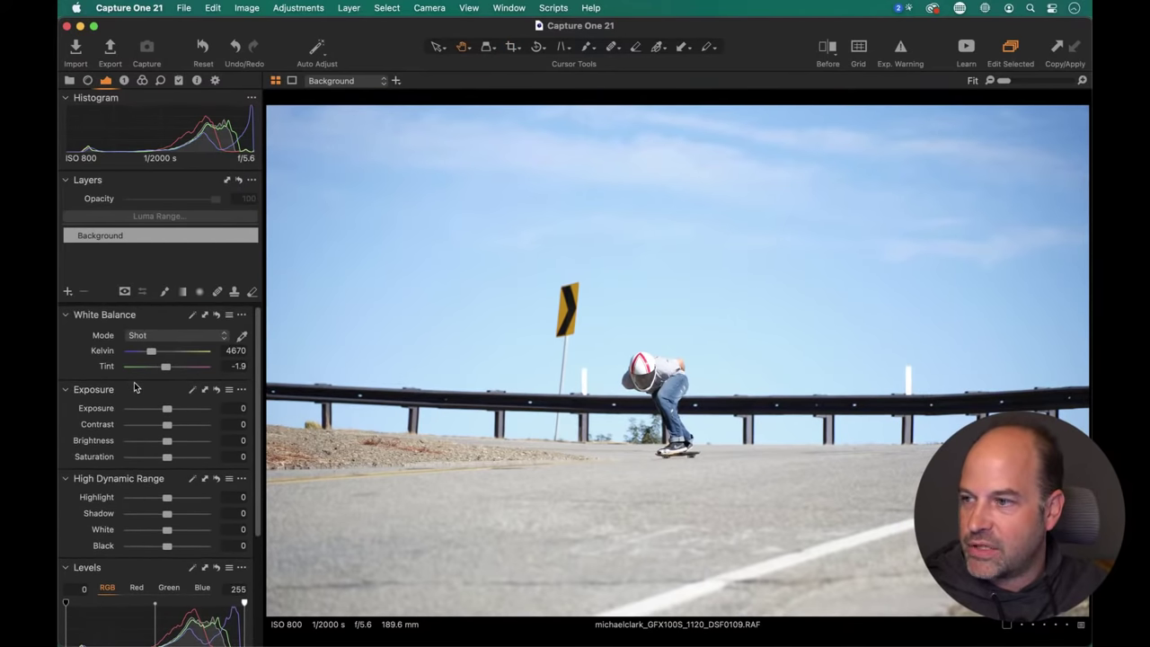
Set Exposure to -0.39, HDR White to -33 and white balance to 5130 K, checking detail at 100%.
left_click_drag(166, 407, 161, 409)
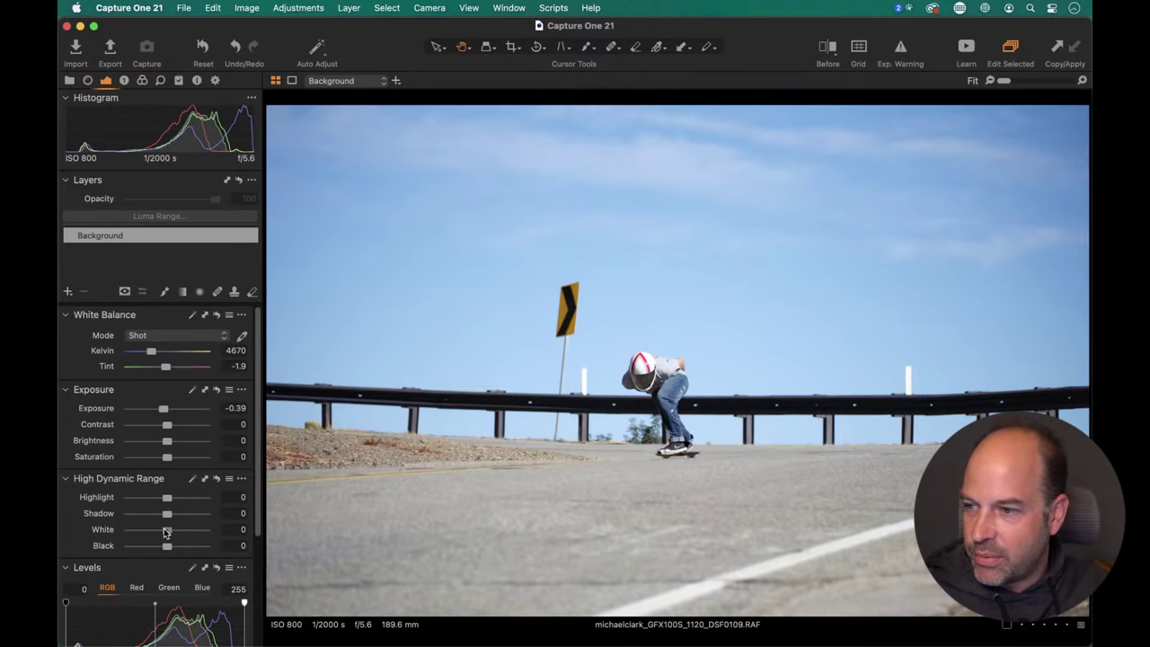
left_click_drag(167, 528, 153, 530)
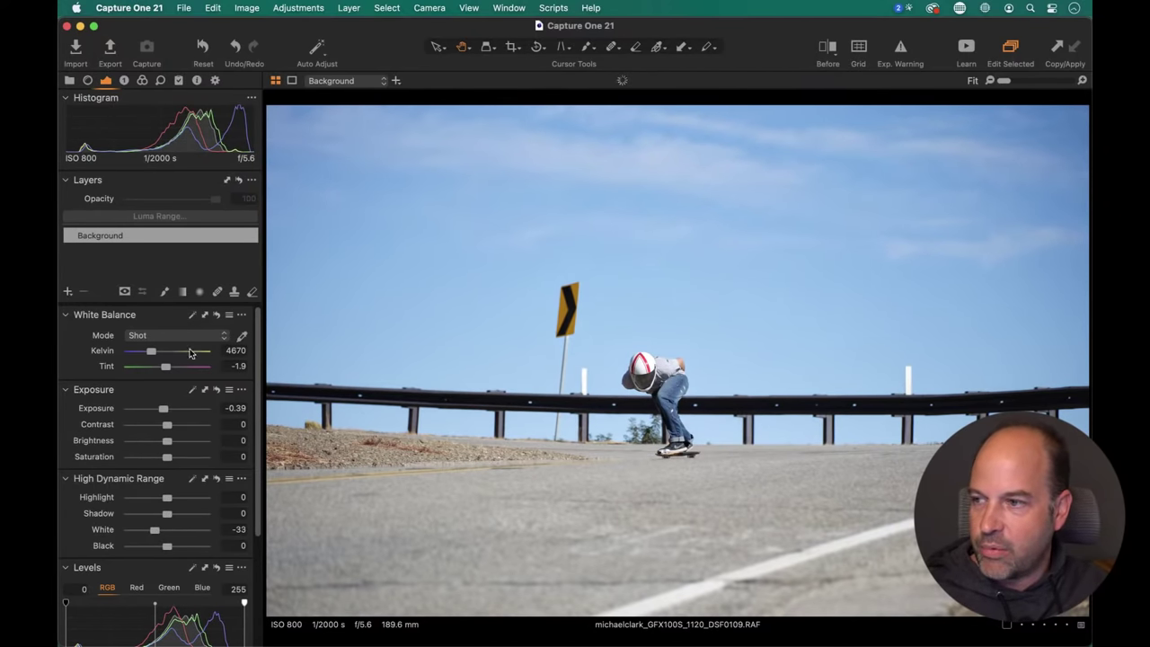
left_click_drag(150, 353, 157, 354)
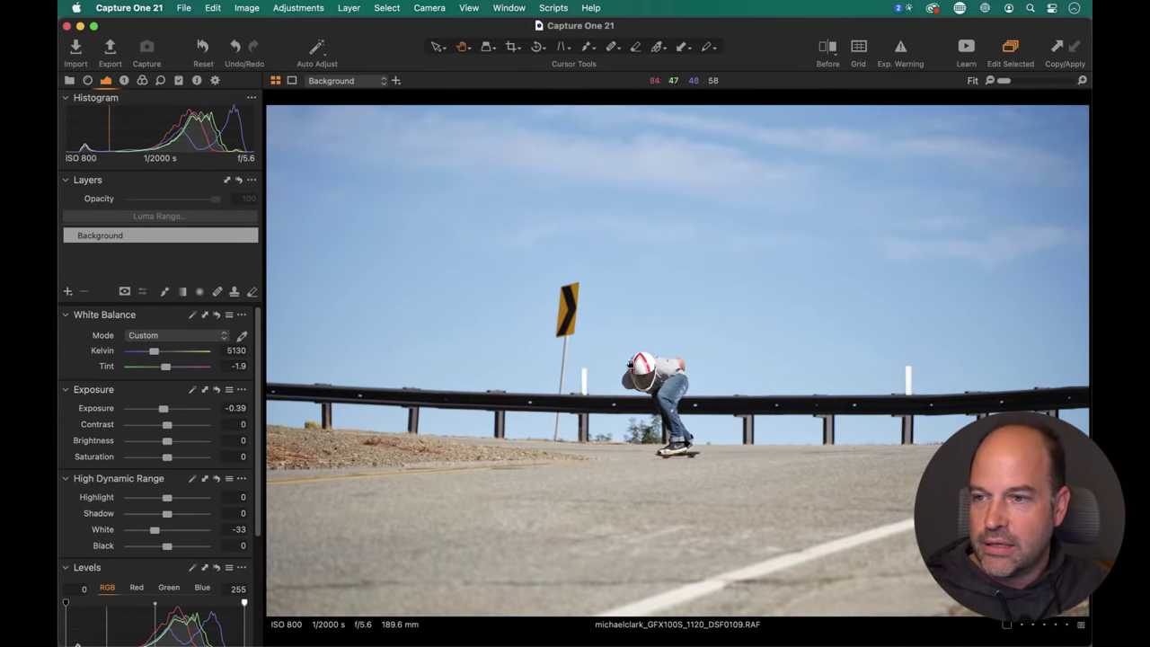
left_click(643, 368)
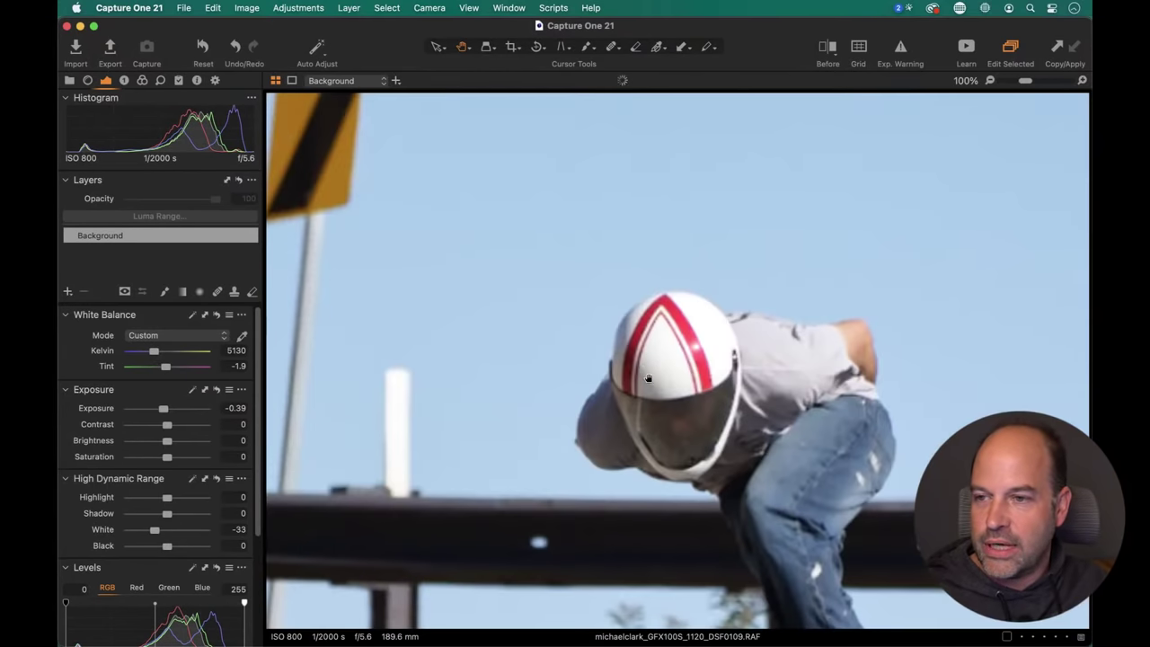
left_click(679, 431)
left_click(679, 431)
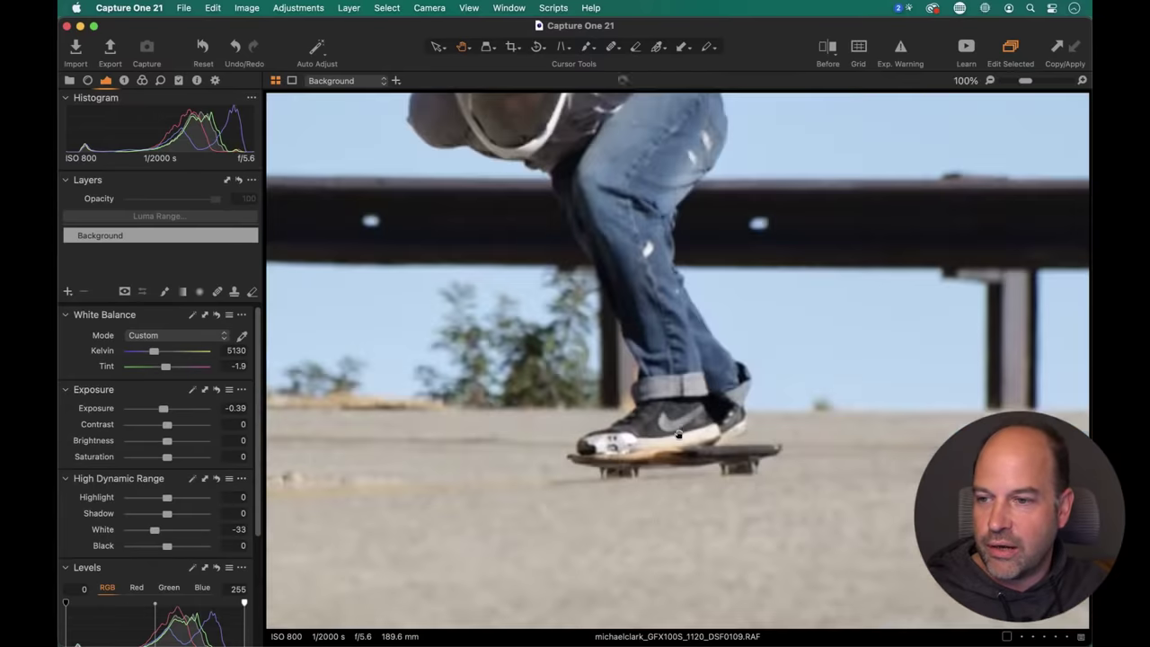
left_click(688, 449)
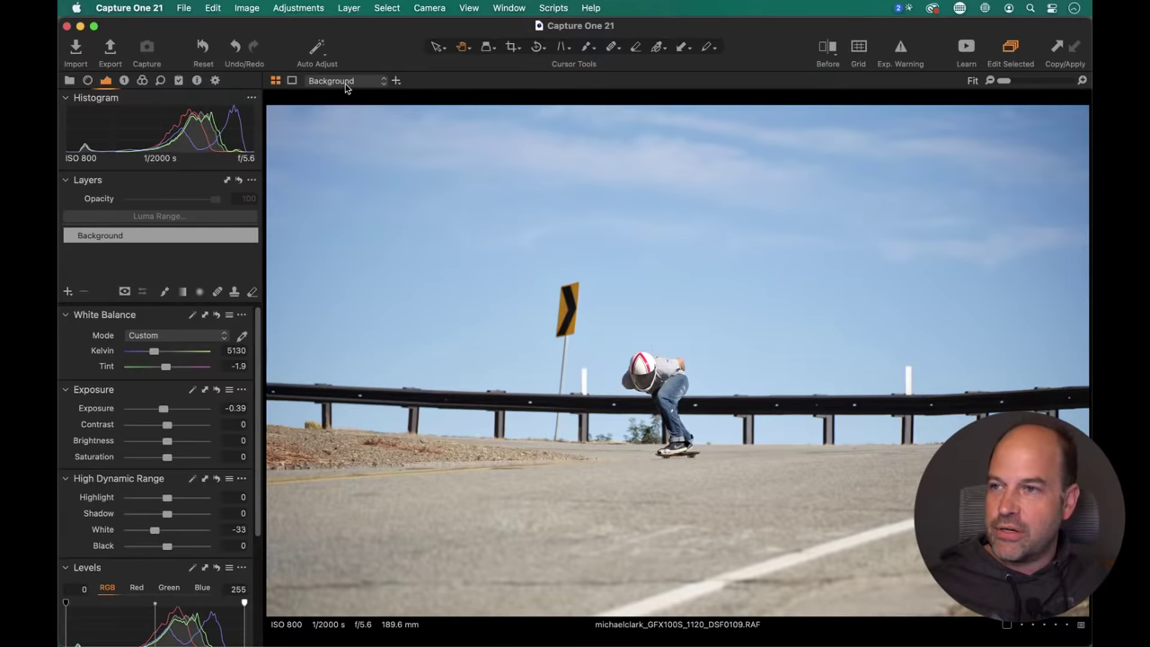
Tighten the crop slightly from the top-left corner.
key("c")
left_click_drag(323, 96, 319, 106)
left_click(462, 48)
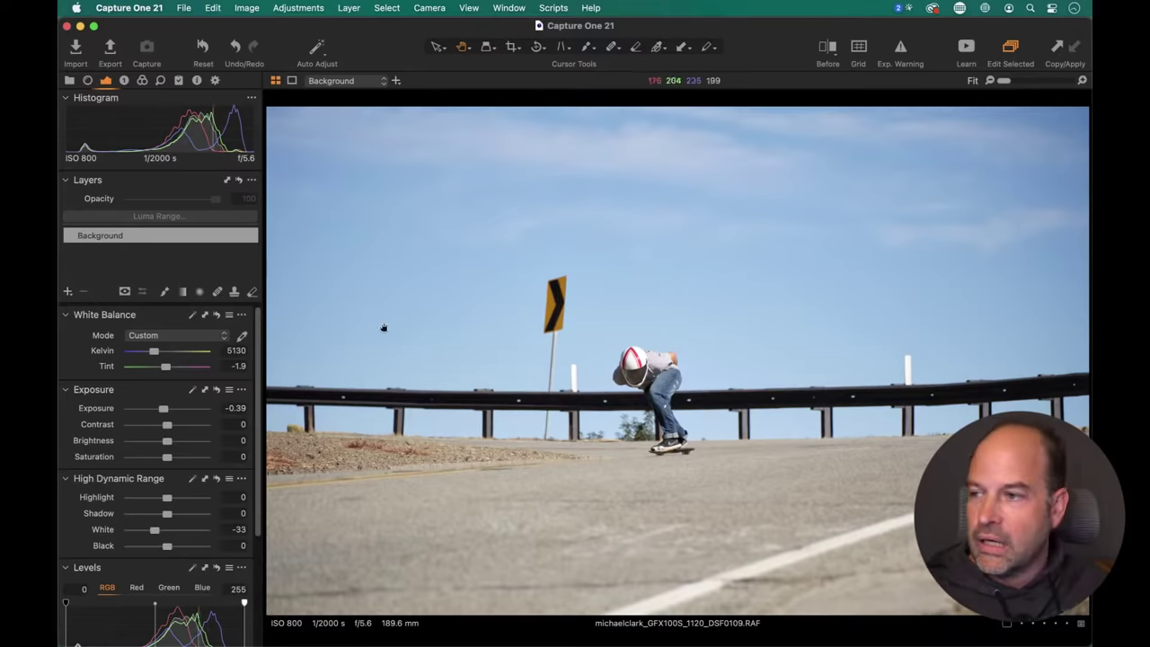
Add a new filled adjustment layer, Adjustment Layer 1, and briefly preview its mask.
left_click(67, 293)
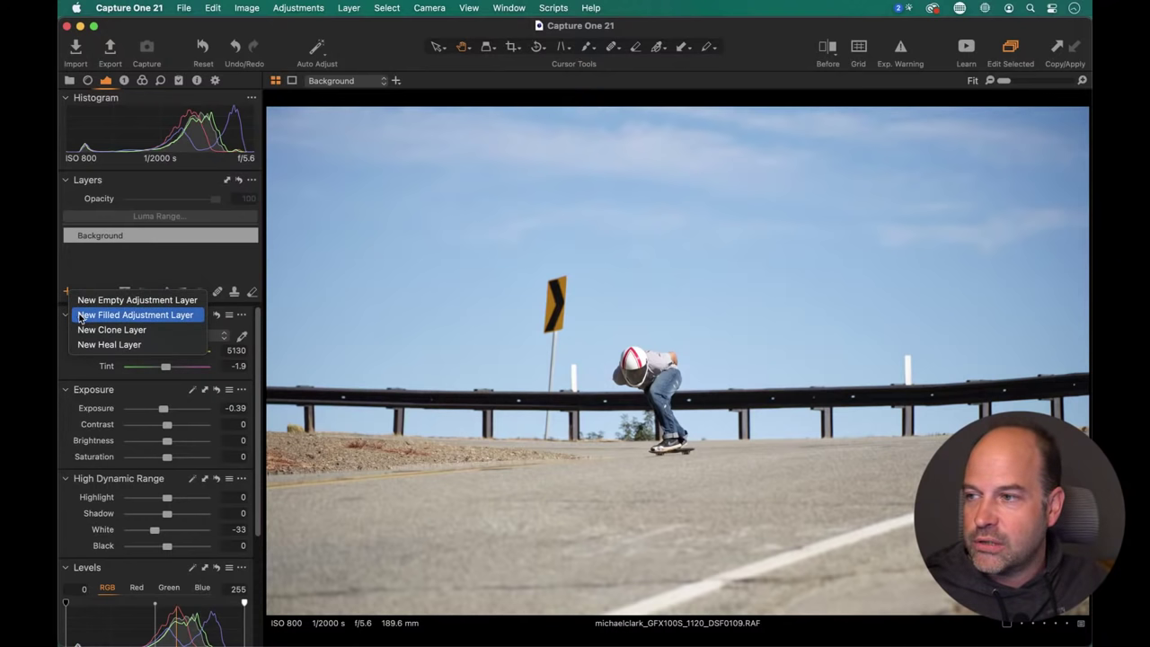
left_click(81, 316)
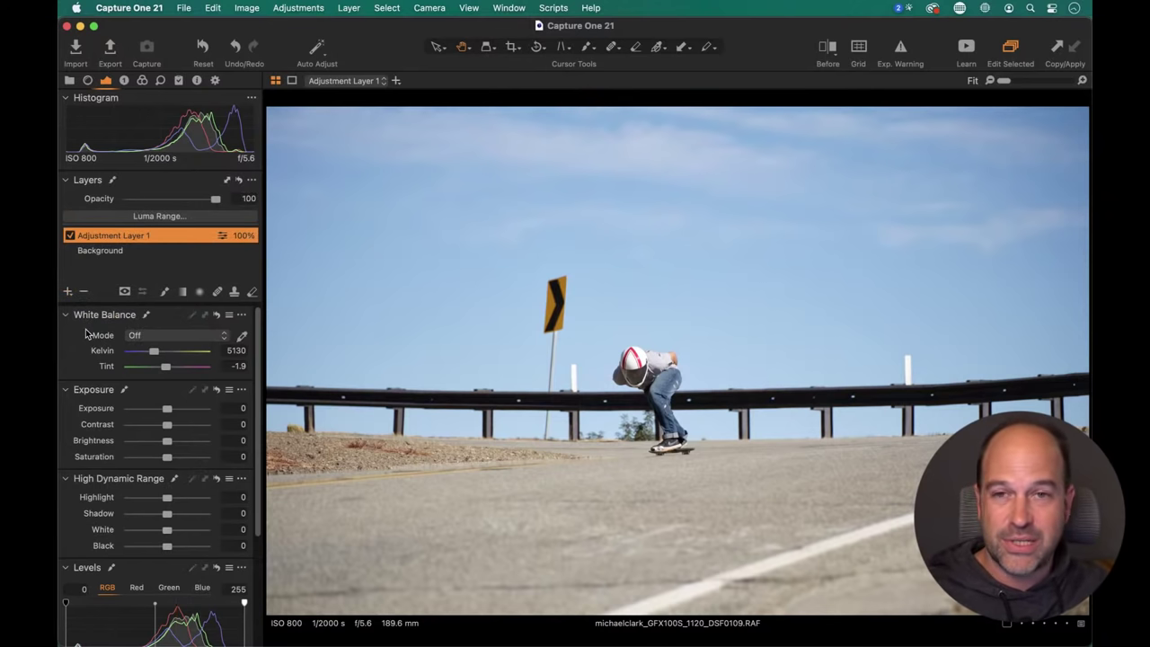
key("m")
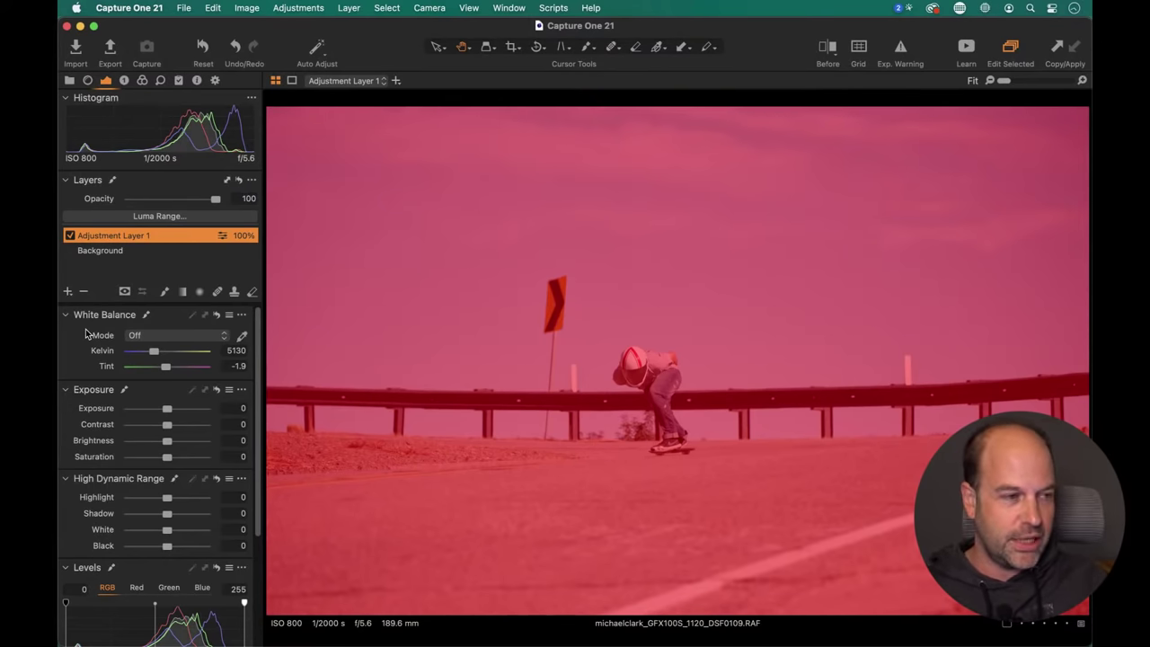
key("m")
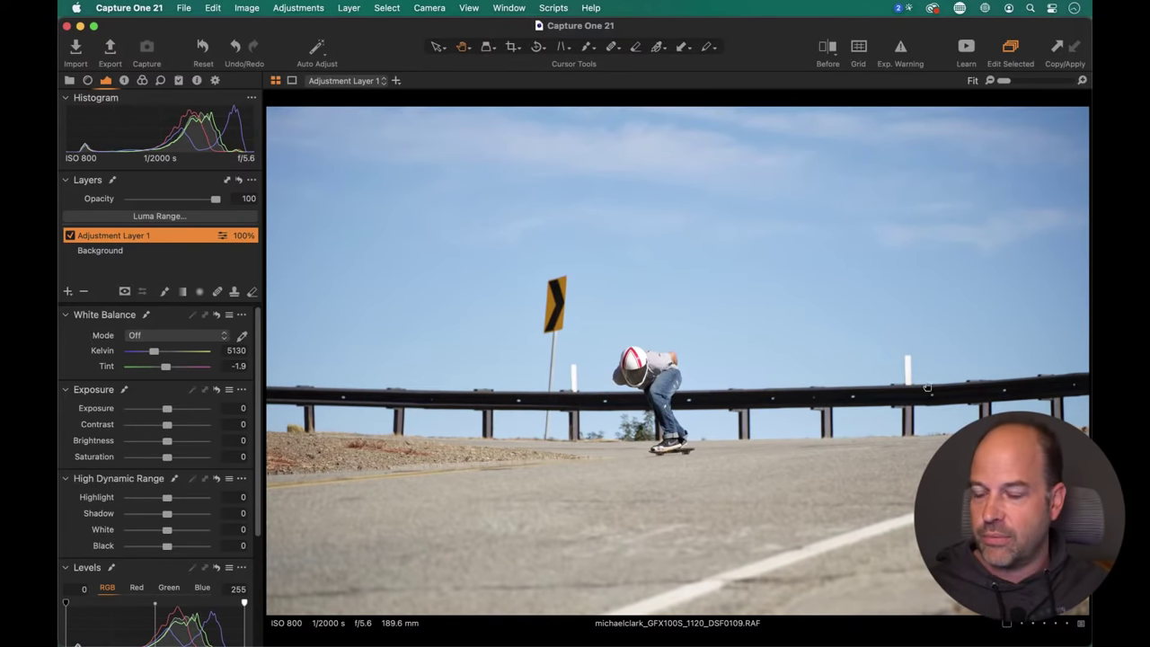
left_click(143, 81)
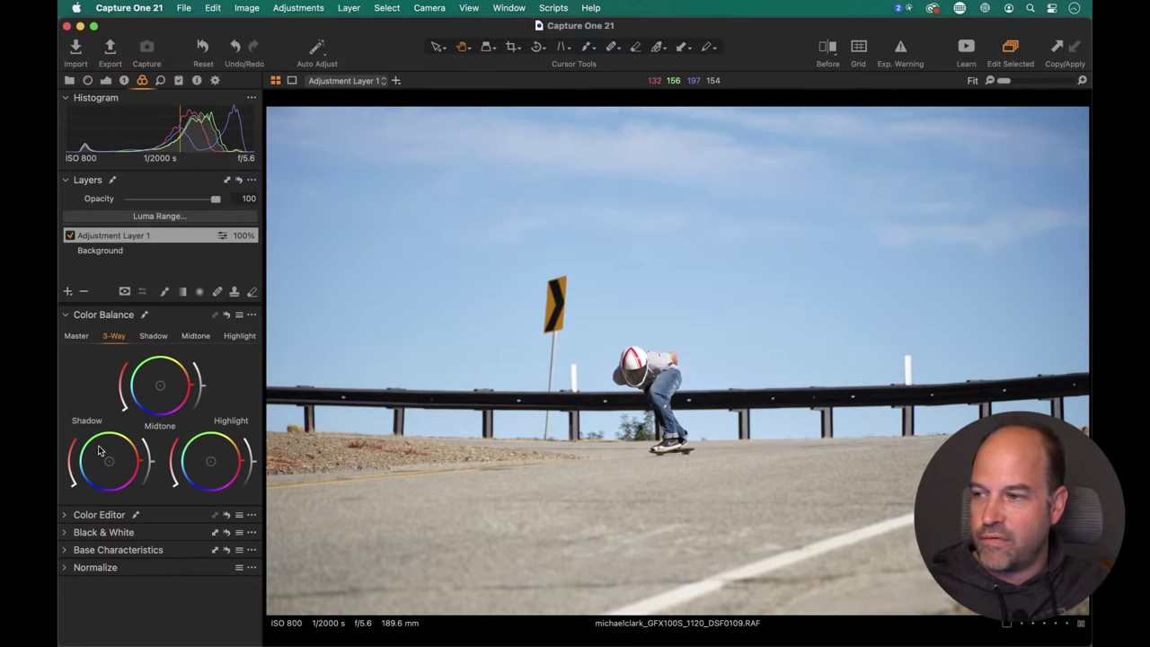
Grade Adjustment Layer 1 with 3-way wheels: shadows toward blue, midtones warm, highlights shifted.
left_click_drag(109, 461, 103, 462)
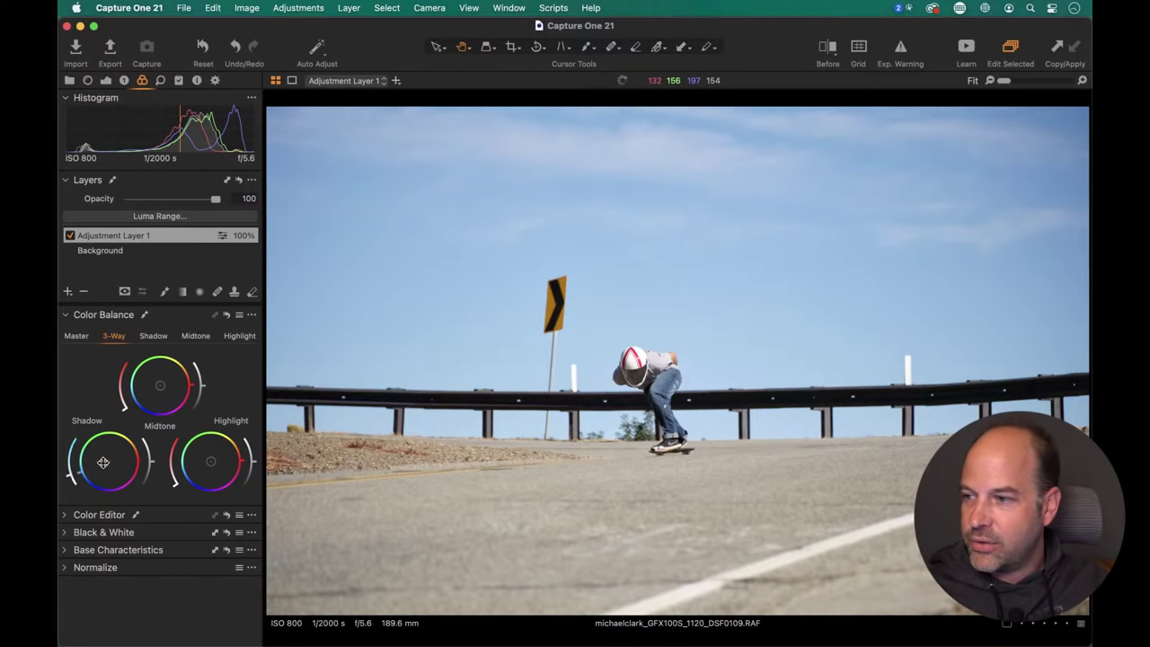
left_click_drag(160, 386, 169, 382)
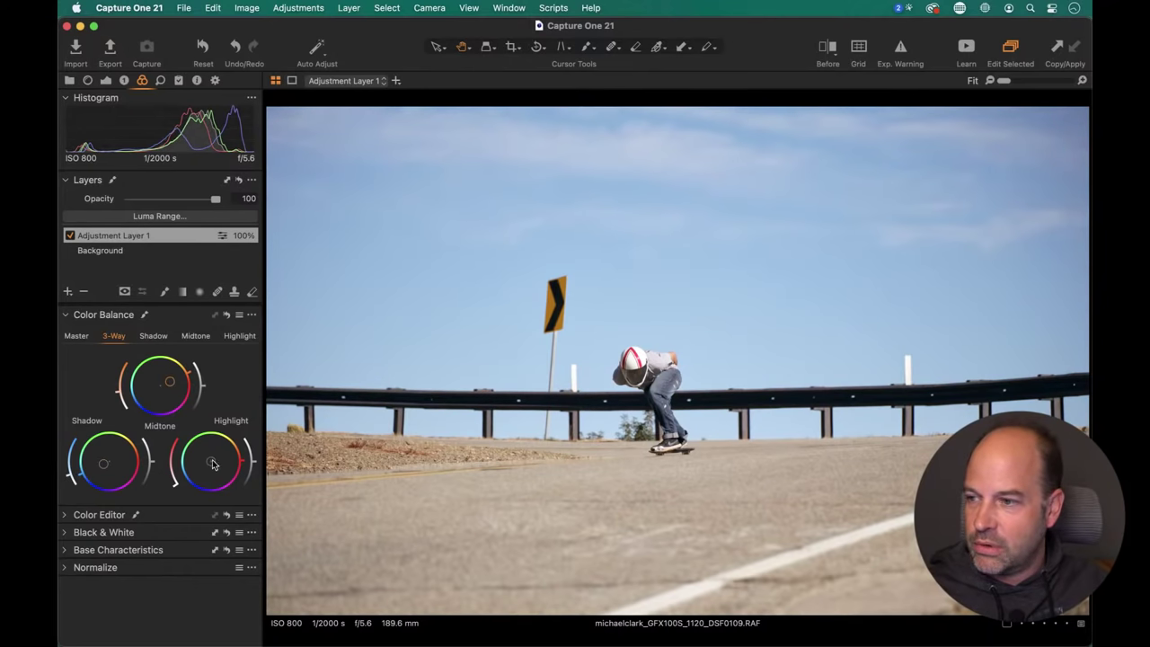
left_click_drag(213, 464, 223, 451)
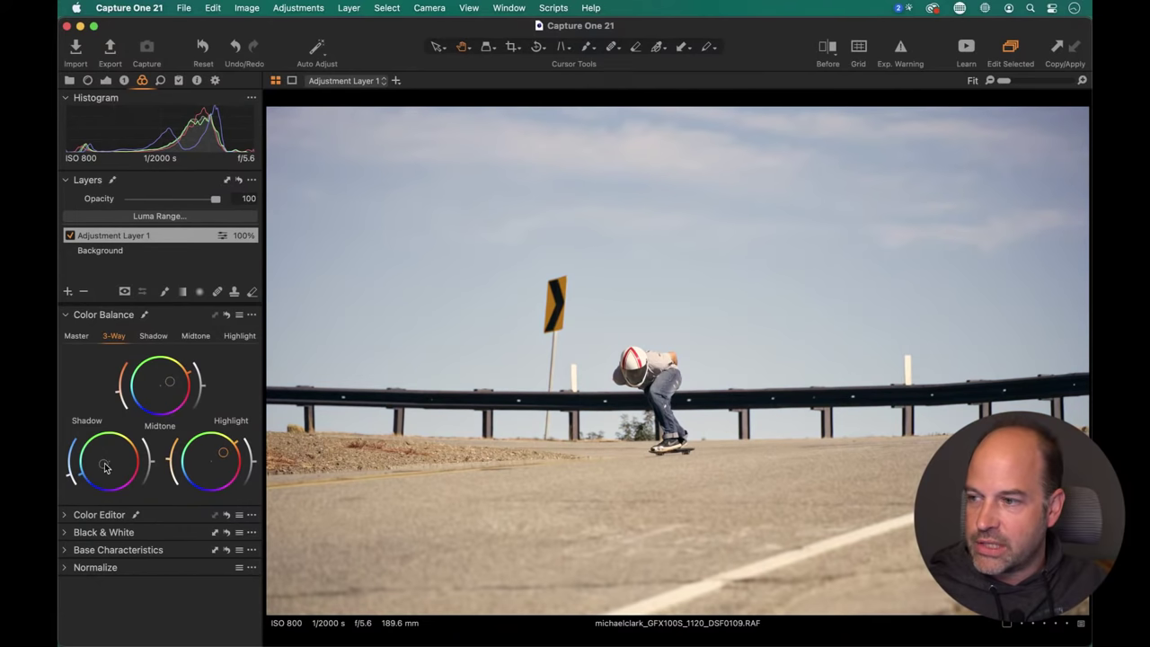
left_click_drag(104, 466, 104, 463)
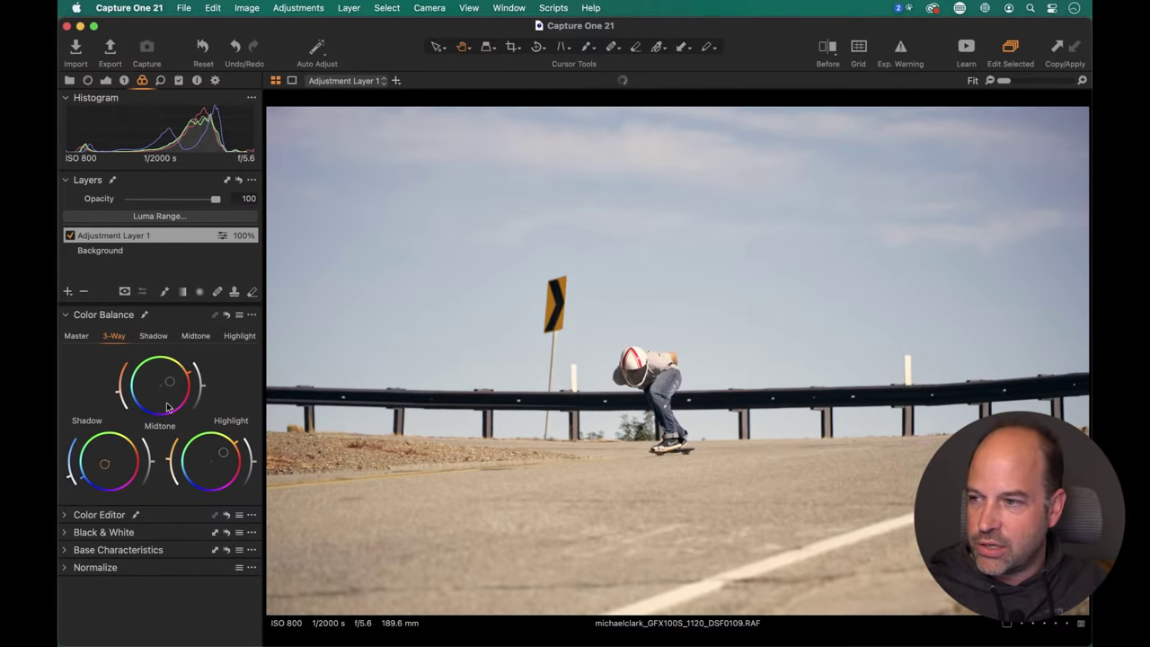
left_click_drag(169, 381, 169, 379)
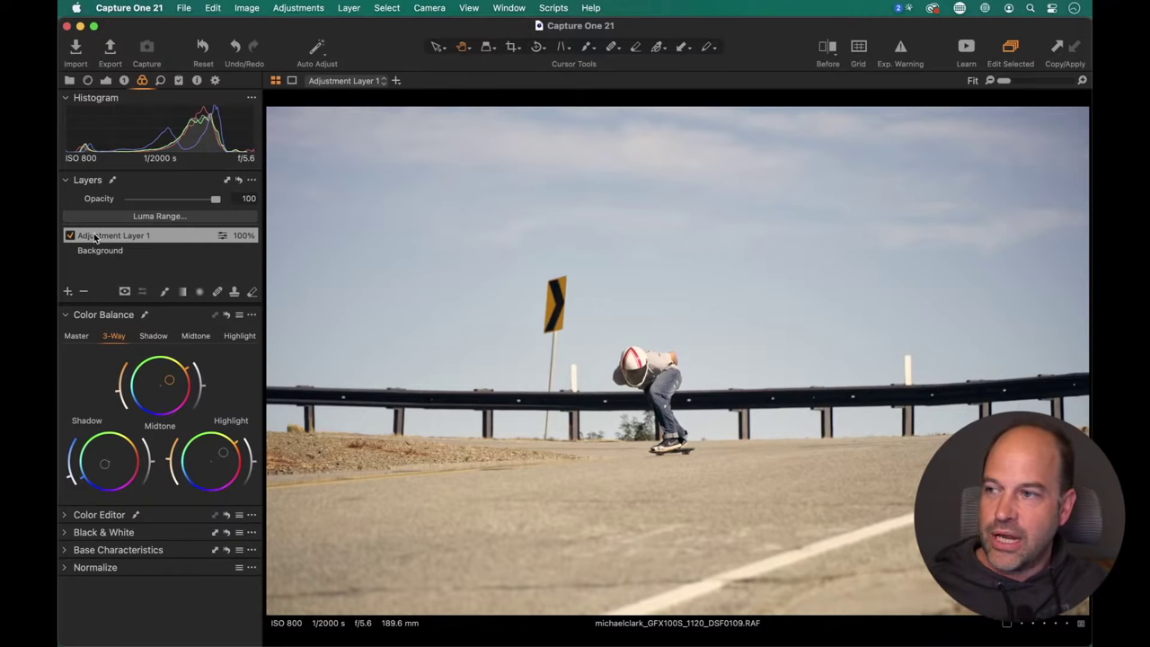
Rename the adjustment layer to 'Color Grade'.
double_click(140, 235)
type("Co")
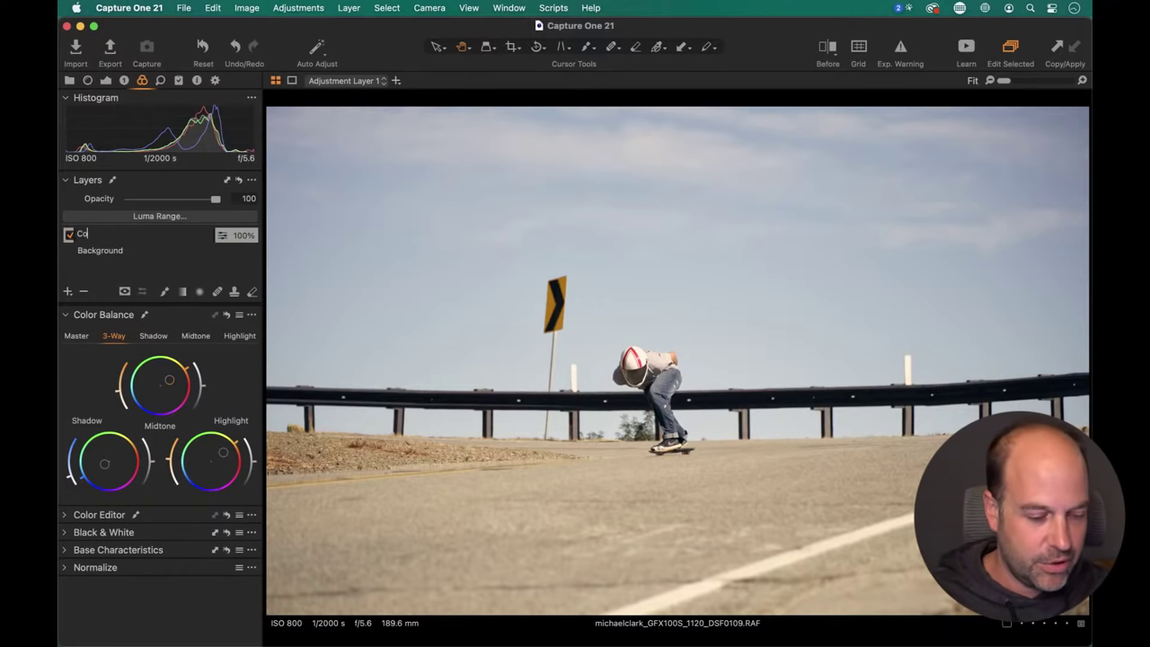
type("lor Grade")
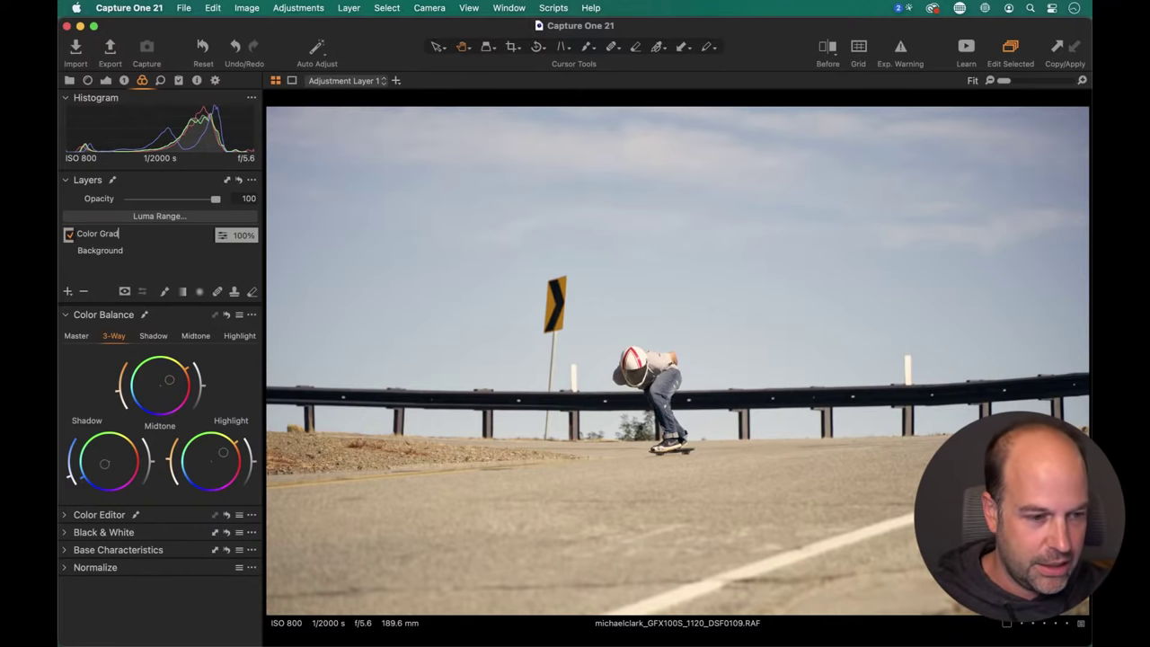
key("Return")
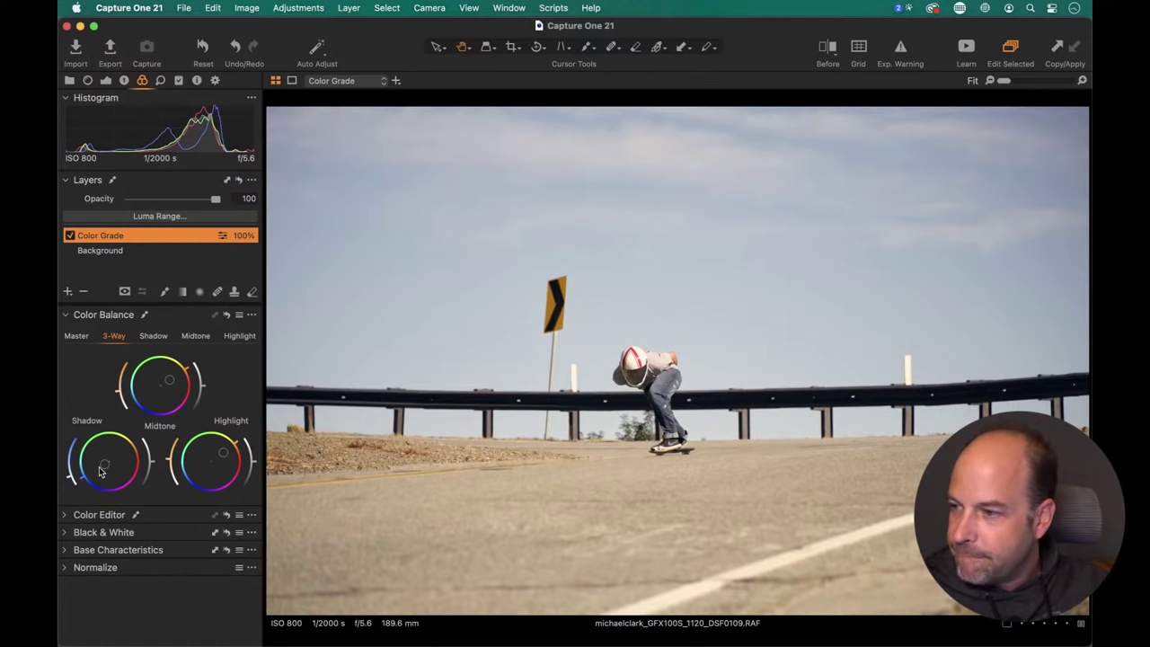
Fine-tune the shadow and midtone tints, brighten midtones slightly, and compare before/after.
left_click_drag(98, 469, 102, 469)
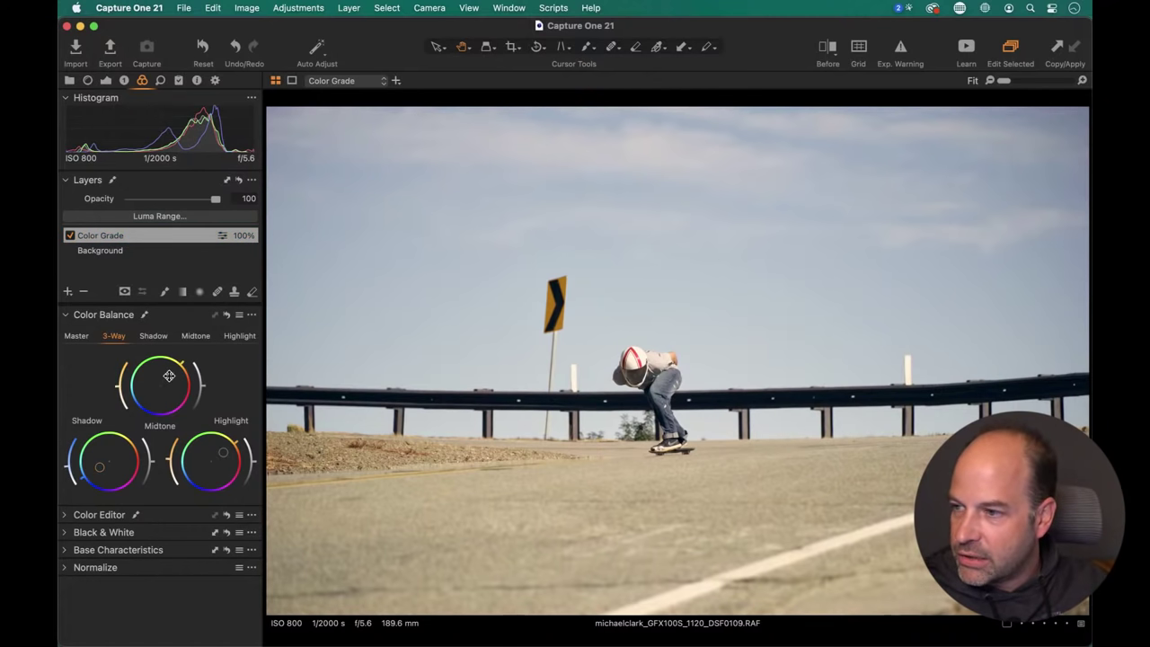
left_click_drag(172, 376, 173, 376)
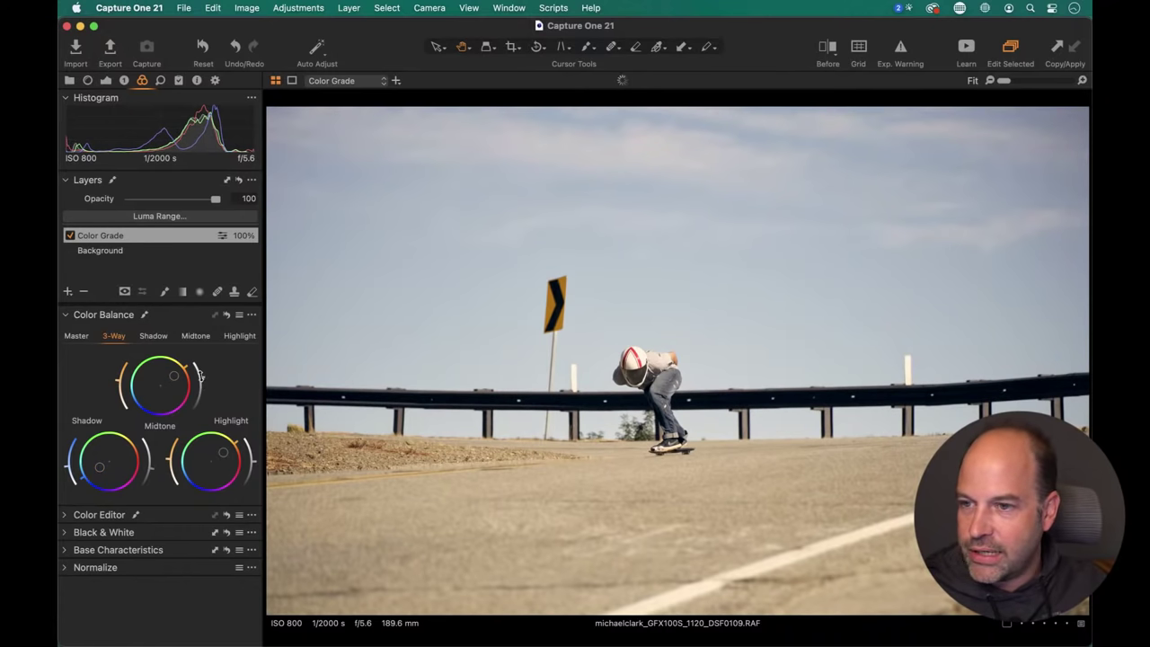
left_click_drag(199, 376, 200, 375)
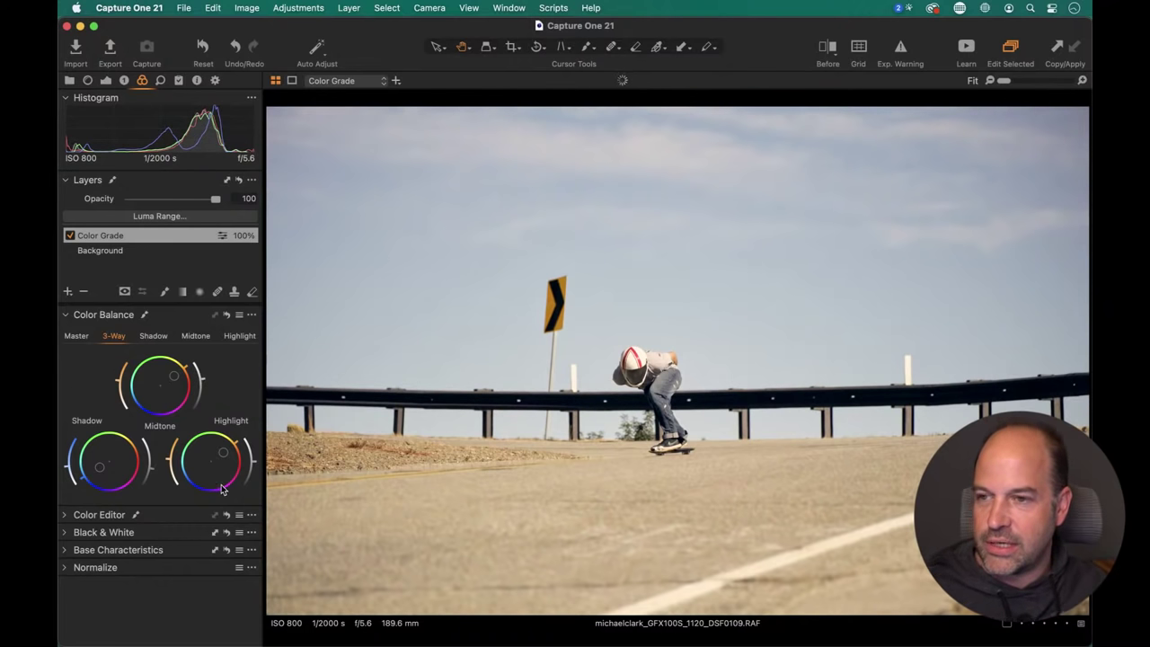
left_click(827, 49)
left_click_drag(677, 362, 733, 373)
left_click(827, 52)
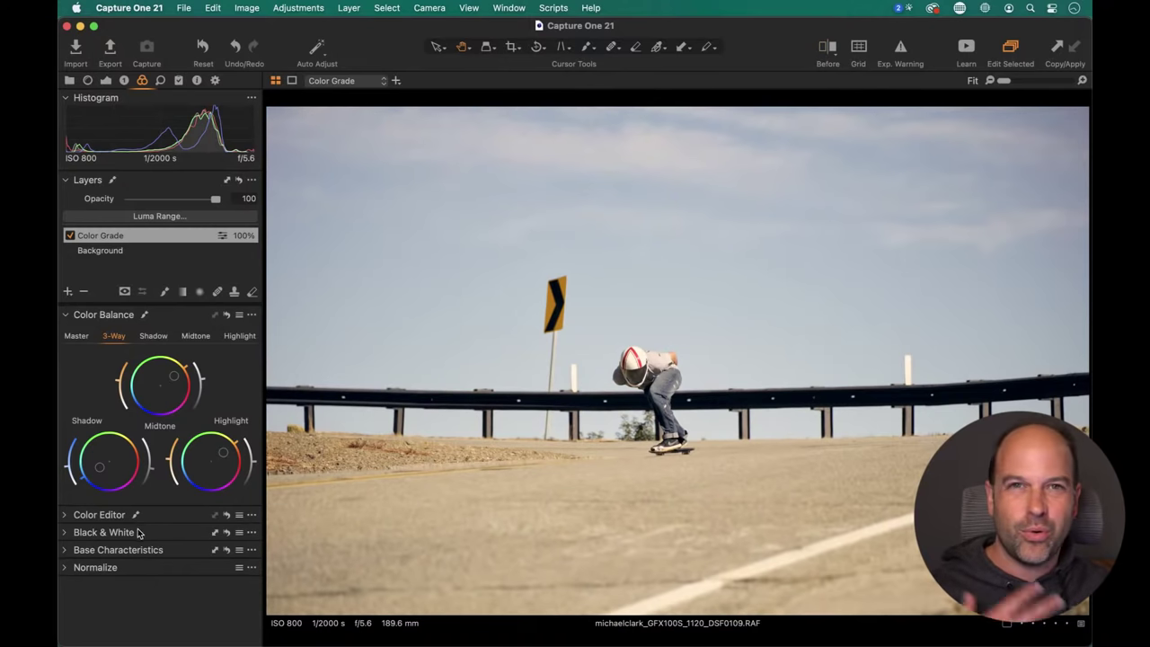
mouse_move(137, 537)
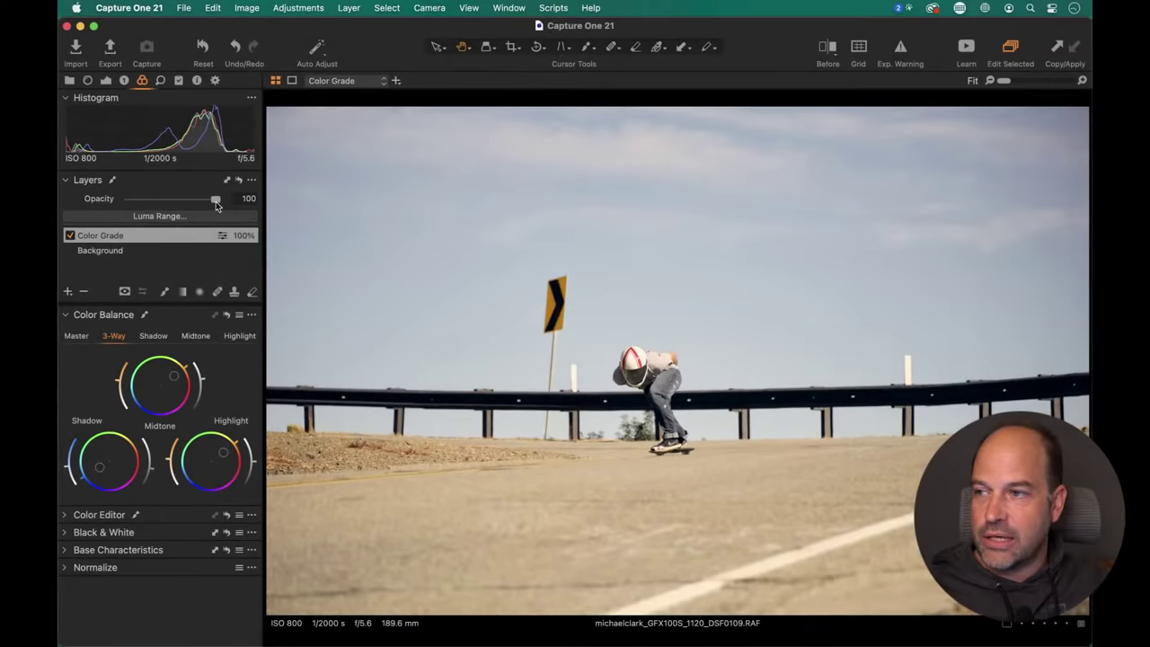
Set the Color Grade layer's Saturation to -26 and Contrast to 5.
left_click_drag(222, 199, 190, 203)
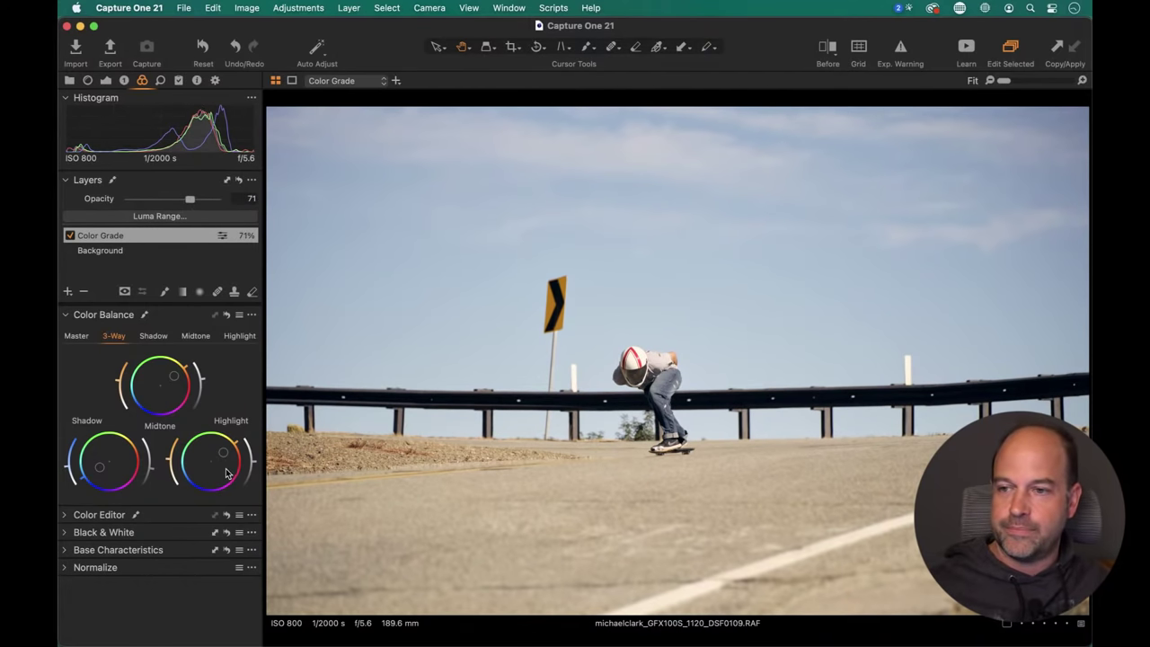
double_click(192, 204)
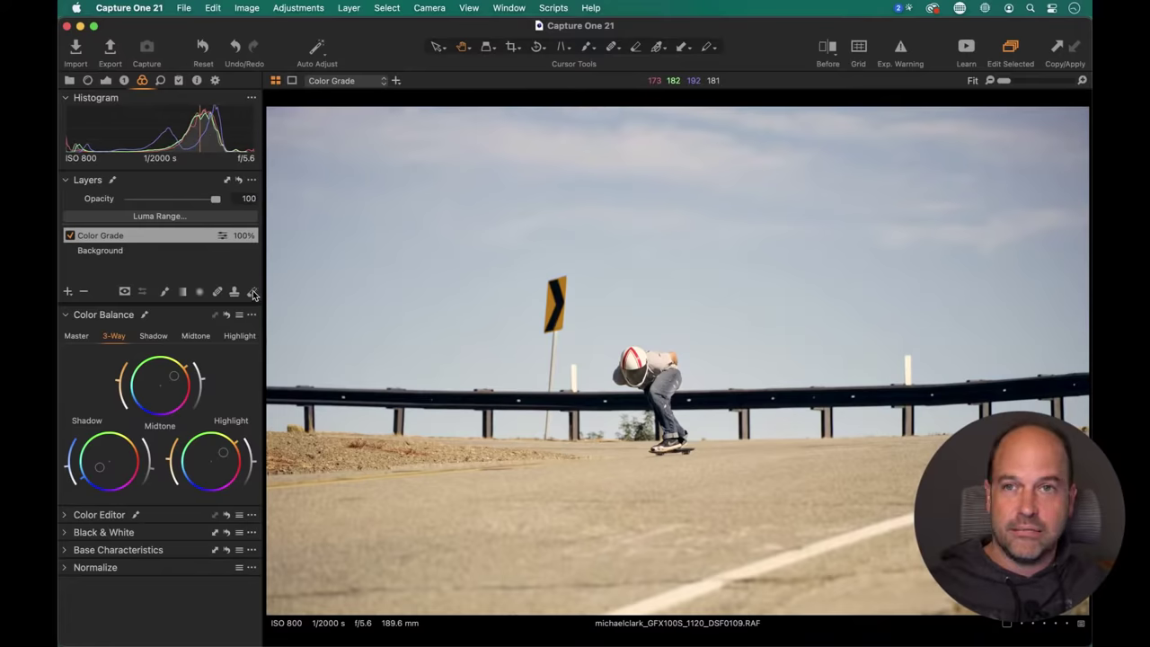
left_click(106, 81)
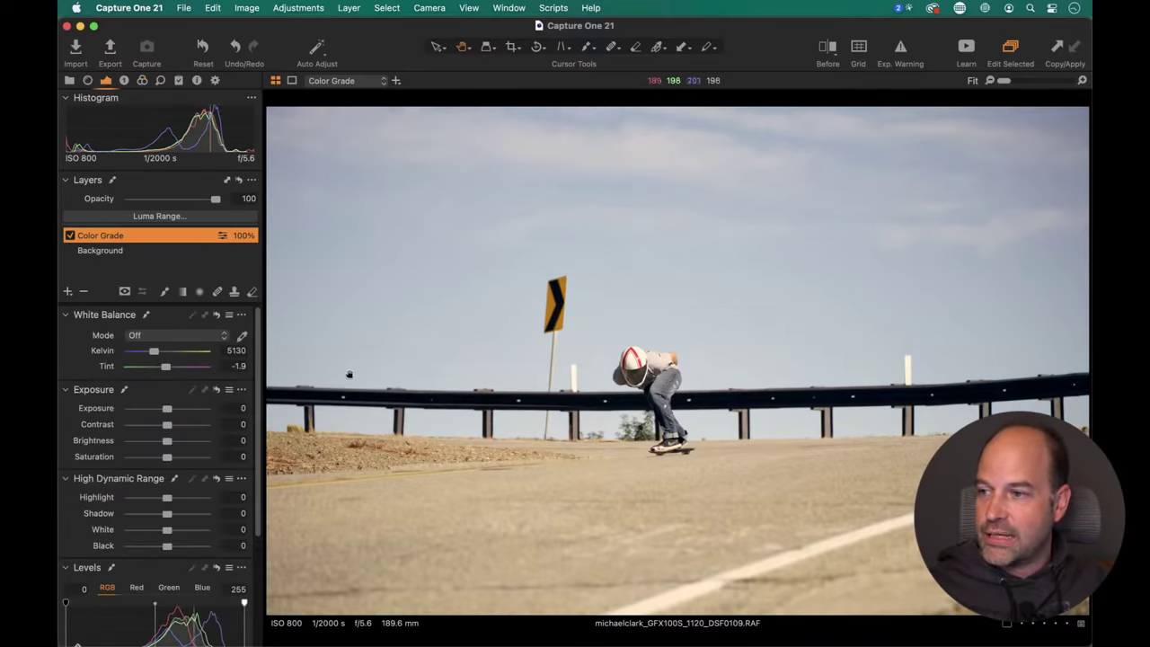
left_click_drag(165, 460, 156, 457)
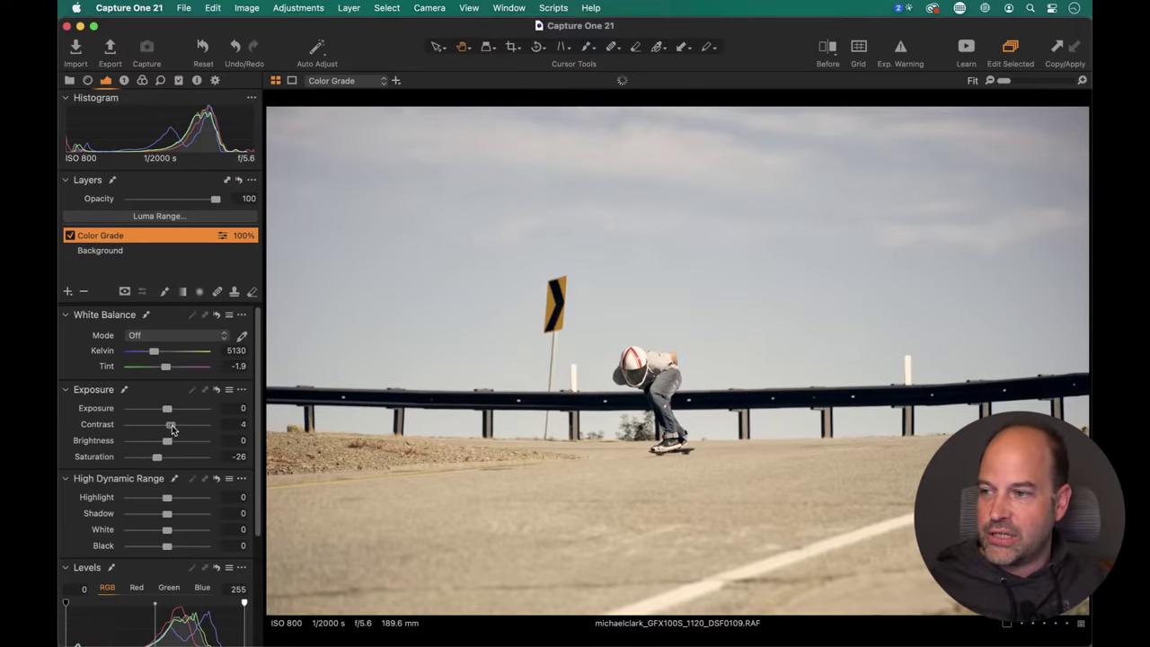
left_click_drag(172, 425, 172, 424)
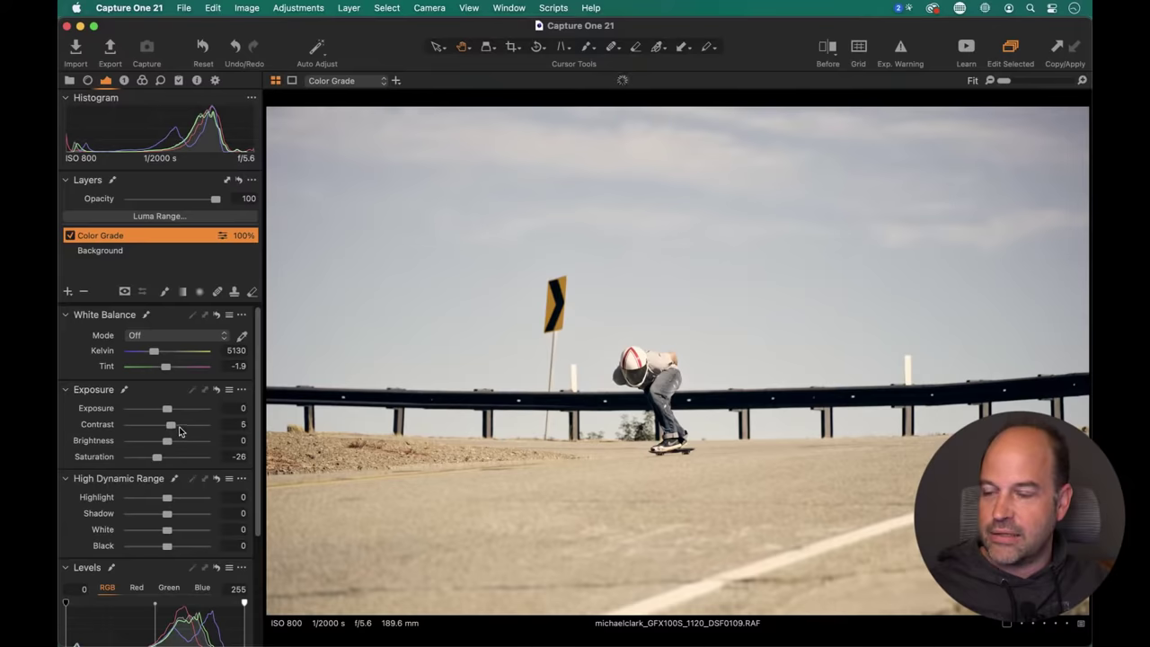
Compare with the layer toggled off and lower its opacity to 79.
left_click(70, 236)
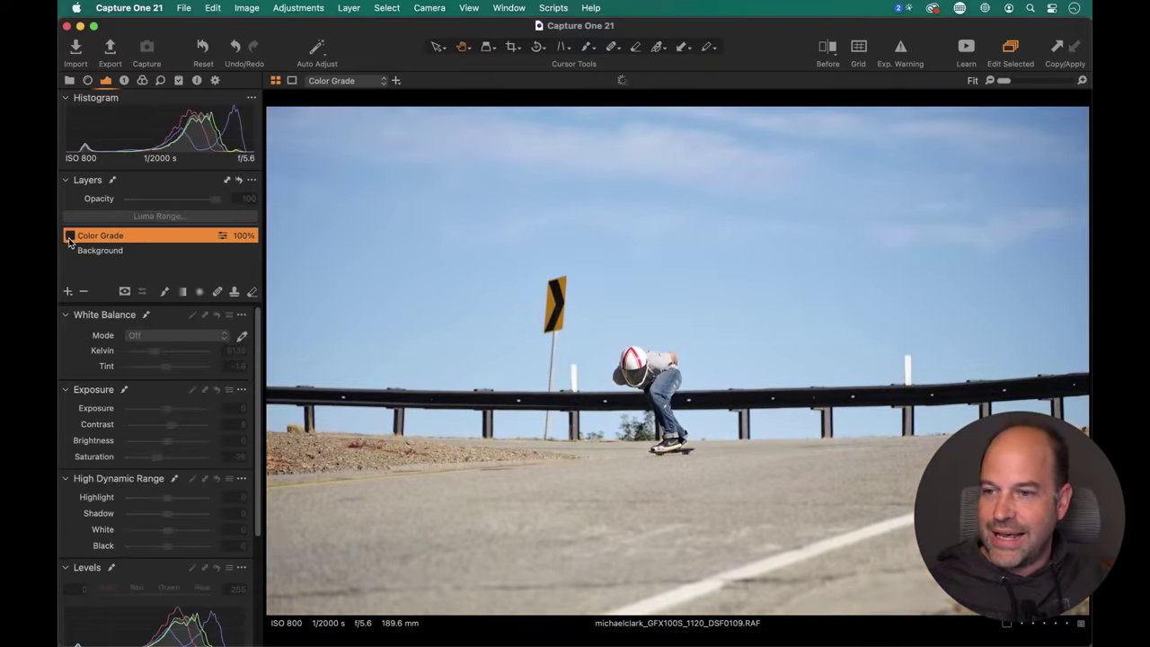
left_click(70, 236)
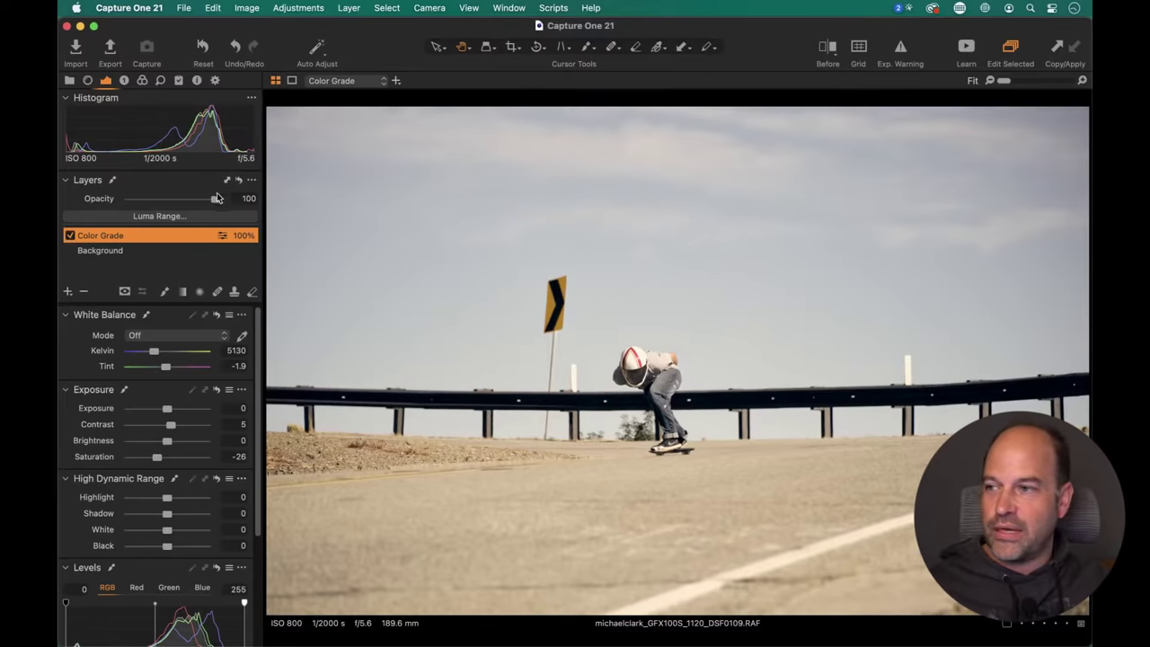
left_click_drag(213, 201, 196, 203)
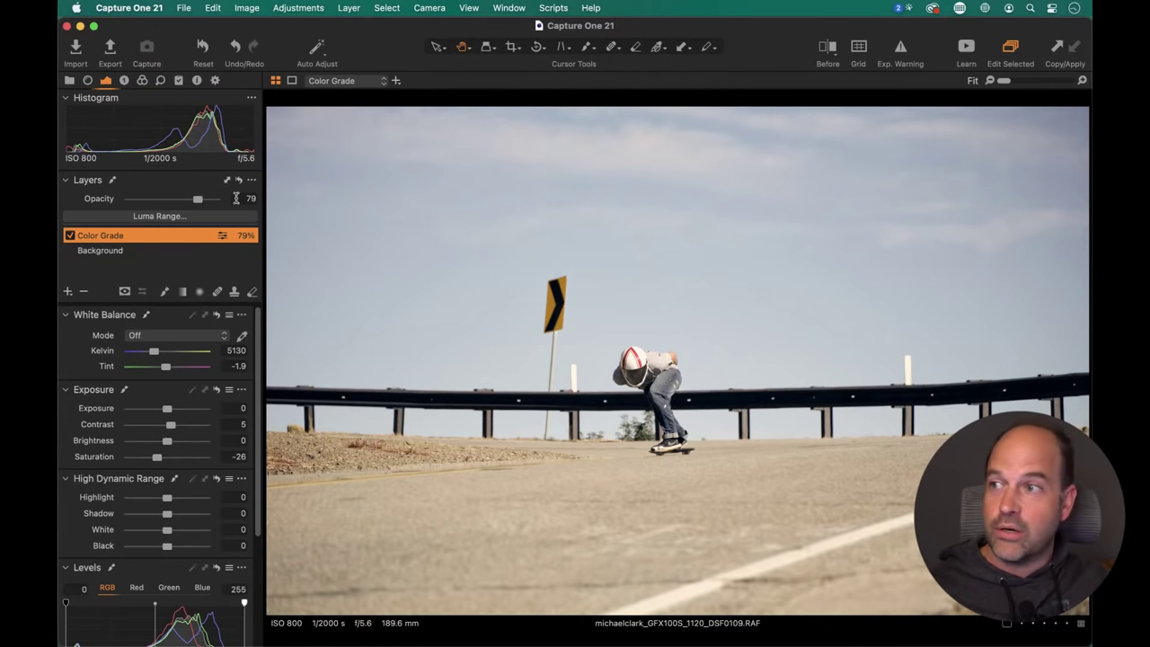
left_click(143, 81)
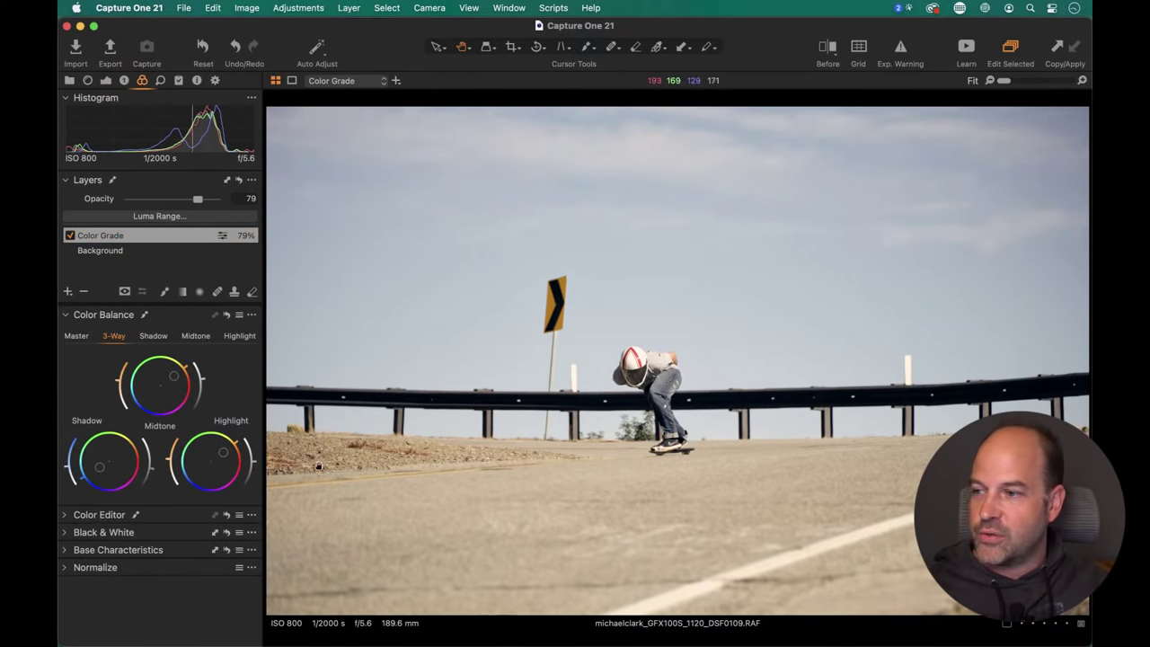
Pick the sky blue as a colour range in the Color Editor's Advanced mode.
left_click(73, 516)
scroll(171, 541, "down", 2)
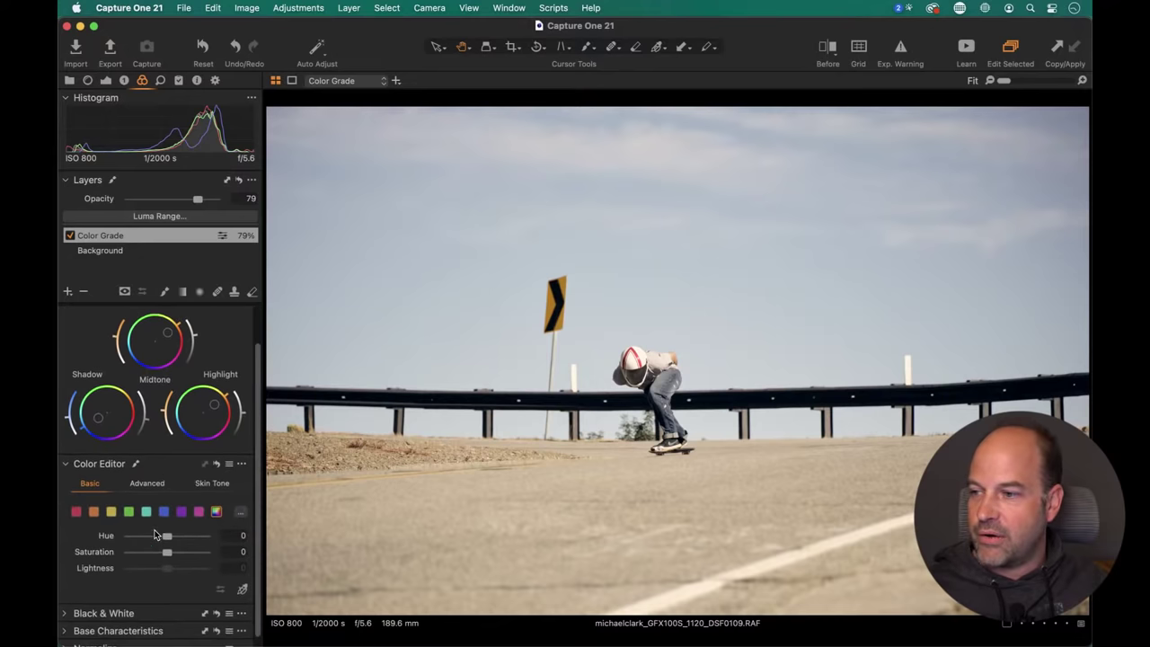
left_click(158, 485)
scroll(163, 499, "down", 5)
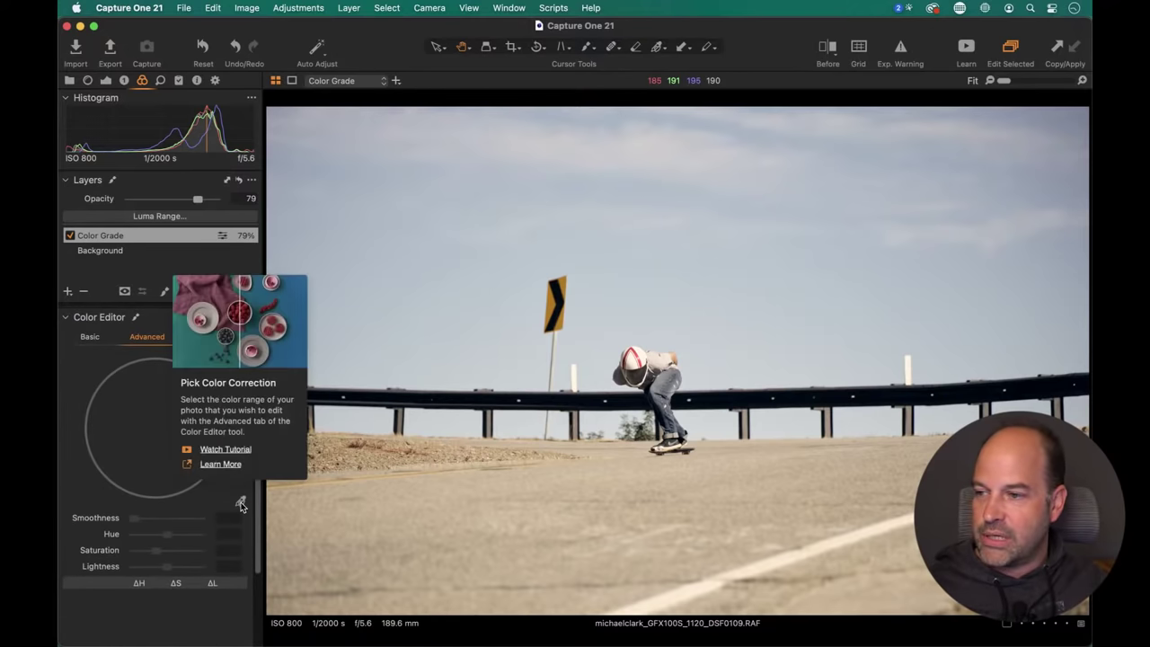
left_click(241, 502)
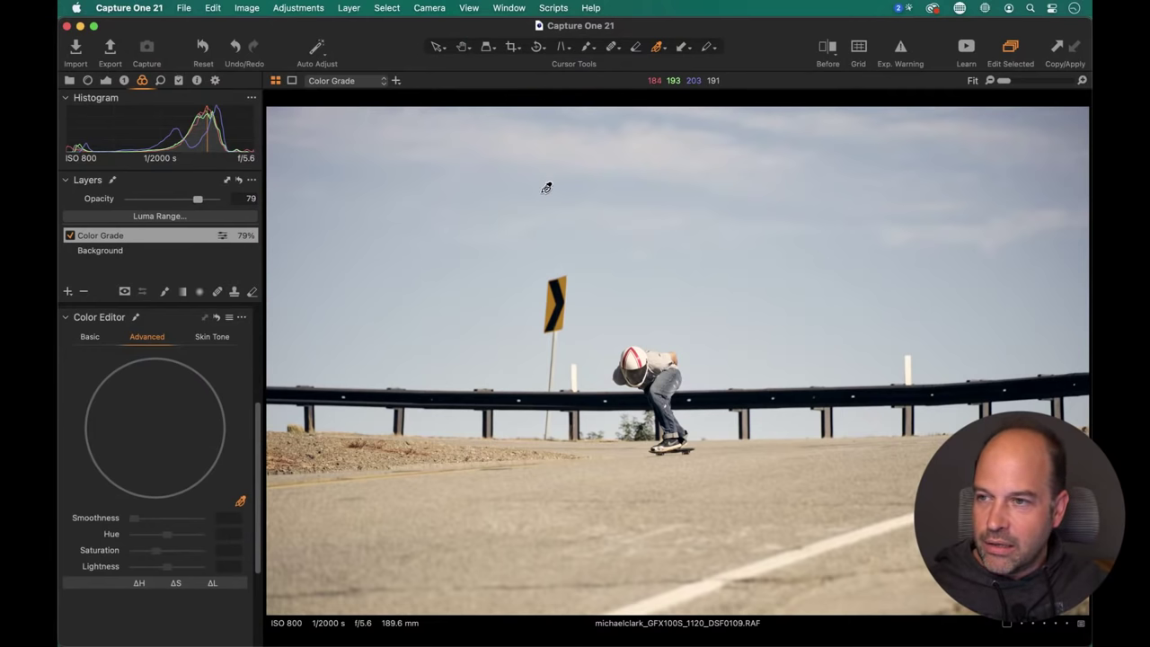
left_click(527, 191)
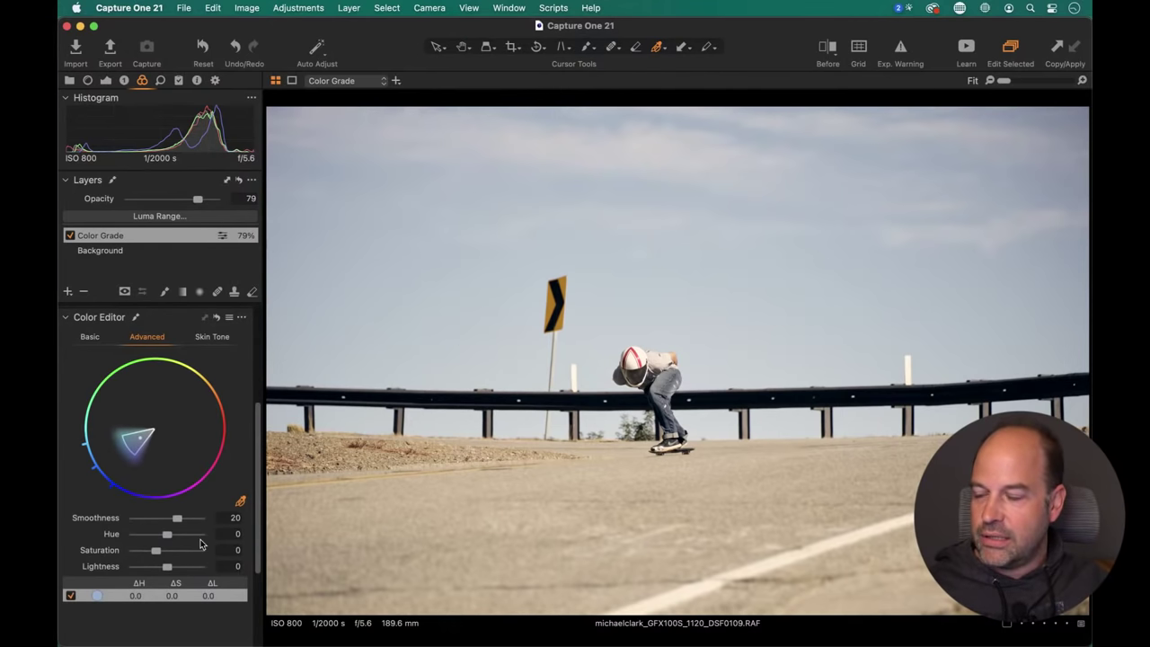
Shift the sky range to hue -16 and lightness -17.3, comparing with the layer toggled.
mouse_move(167, 536)
left_mouse_down()
mouse_move(238, 536)
mouse_move(95, 535)
mouse_move(177, 534)
mouse_move(151, 534)
left_mouse_up()
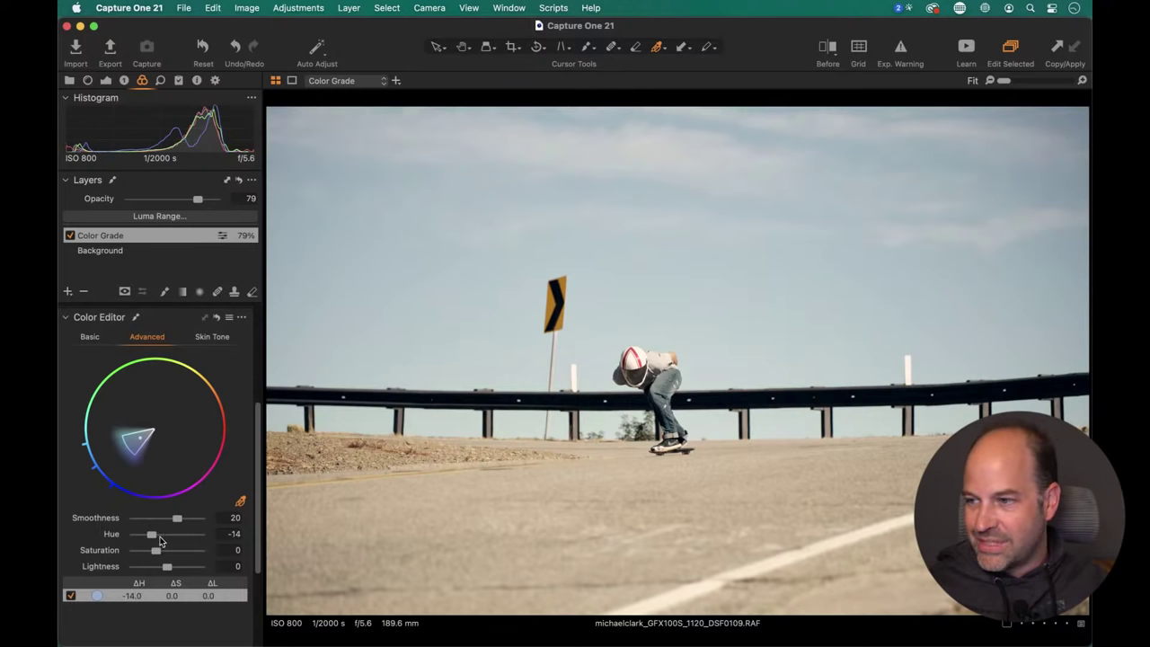
left_click_drag(151, 536, 160, 570)
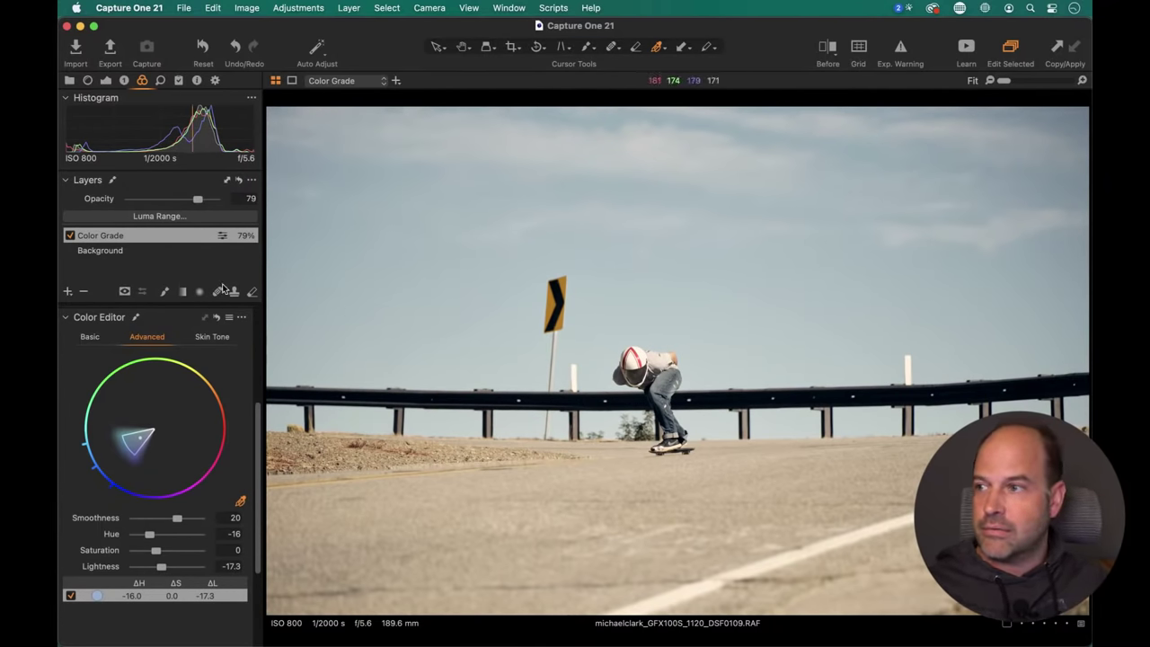
left_click(71, 236)
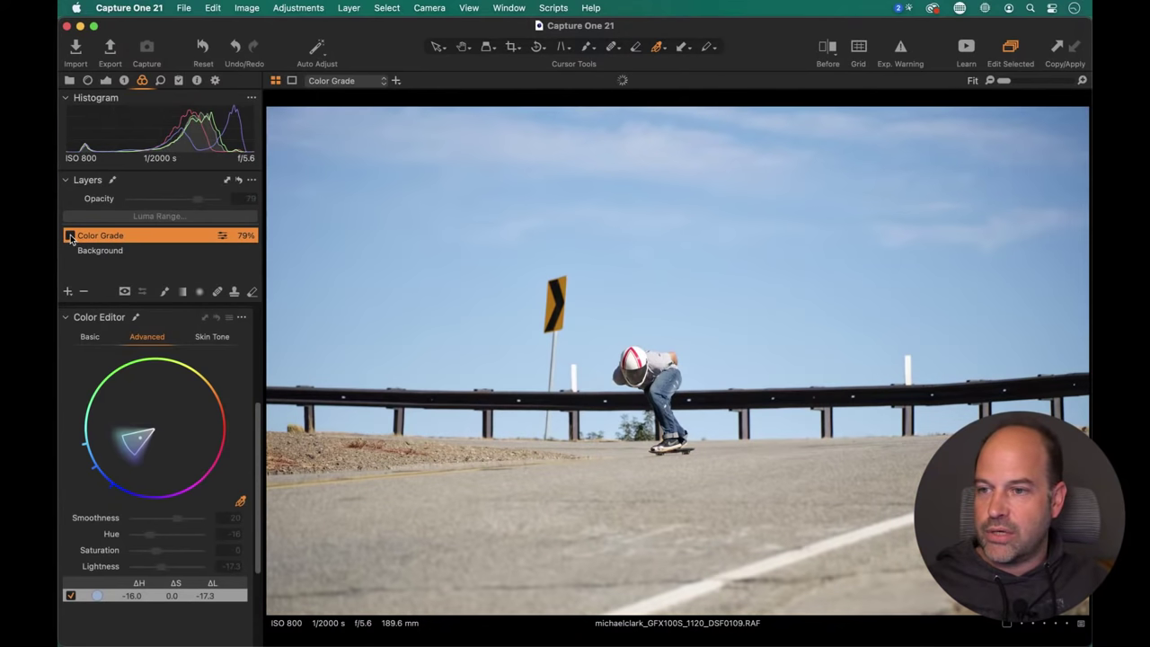
left_click(70, 235)
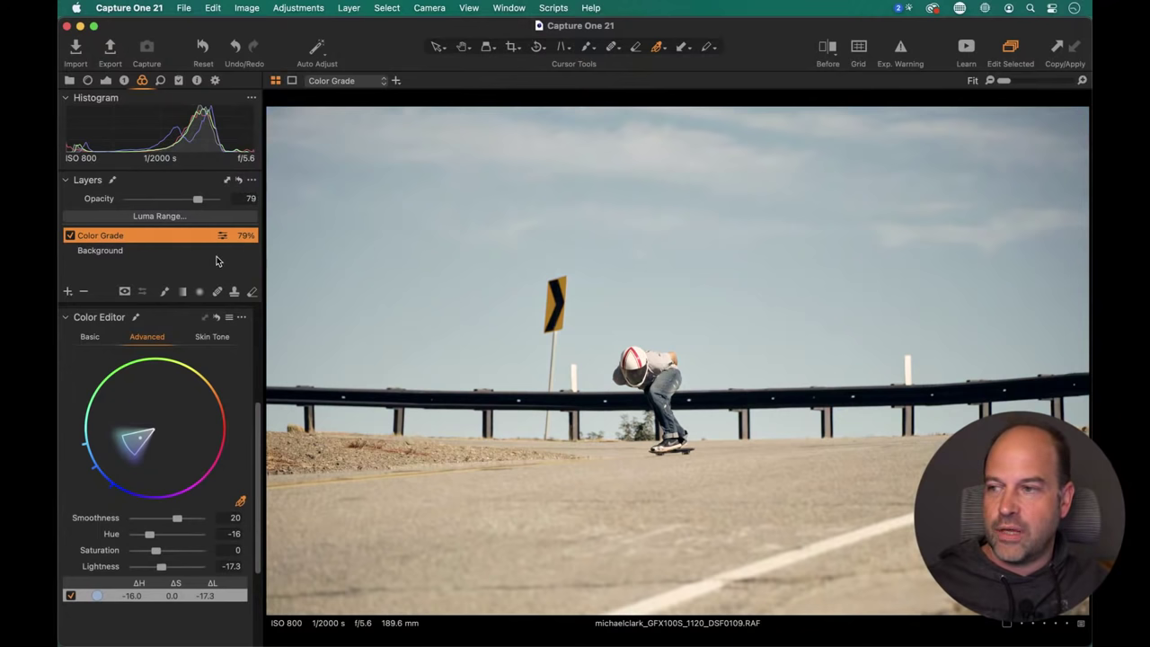
left_click_drag(259, 436, 257, 343)
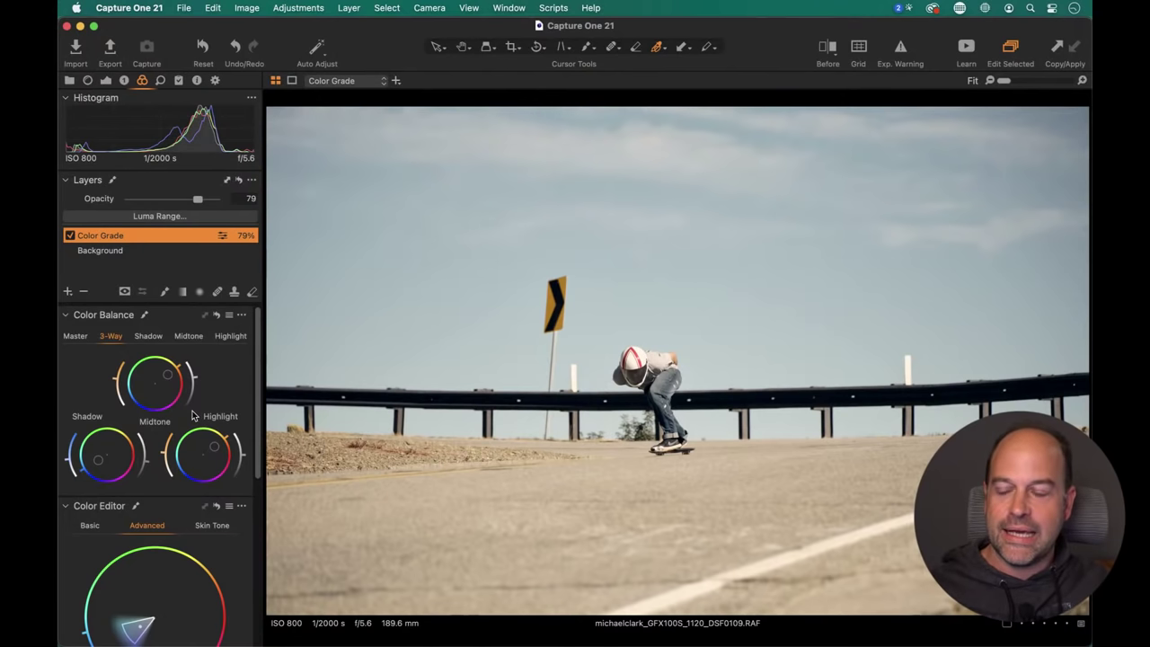
Select the Background layer and return to the 15-thumbnail browser grid.
left_click(118, 250)
left_click(106, 80)
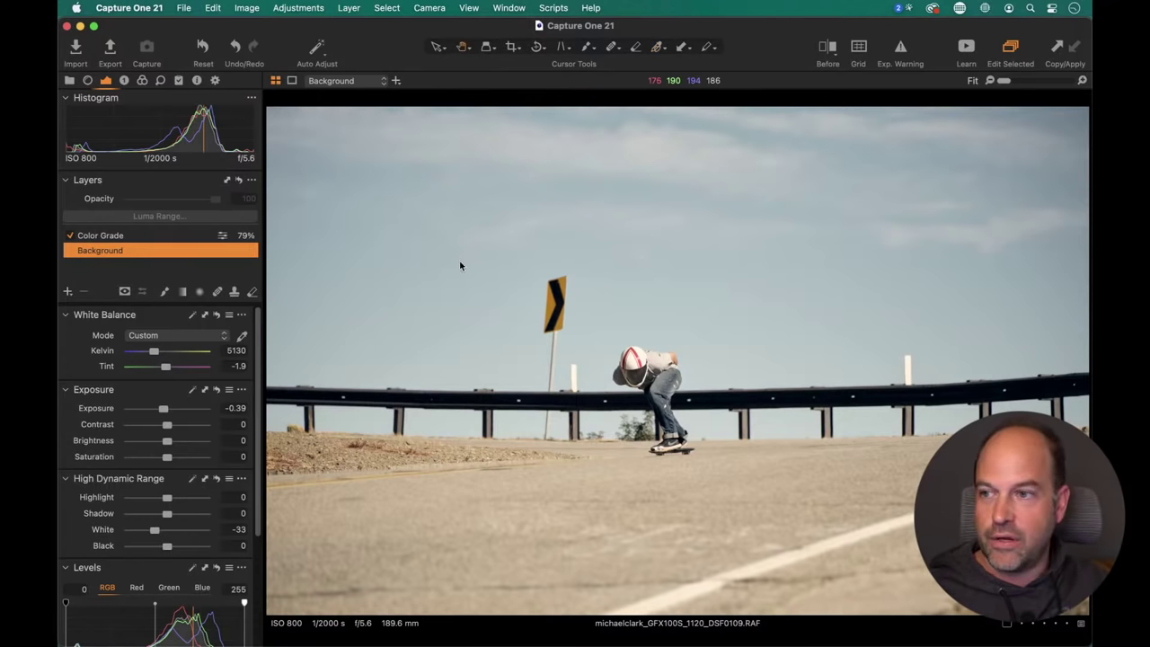
key("alt+super+v")
Create a new variant of DSF0109 from the Image menu and open it in the viewer.
left_click(248, 7)
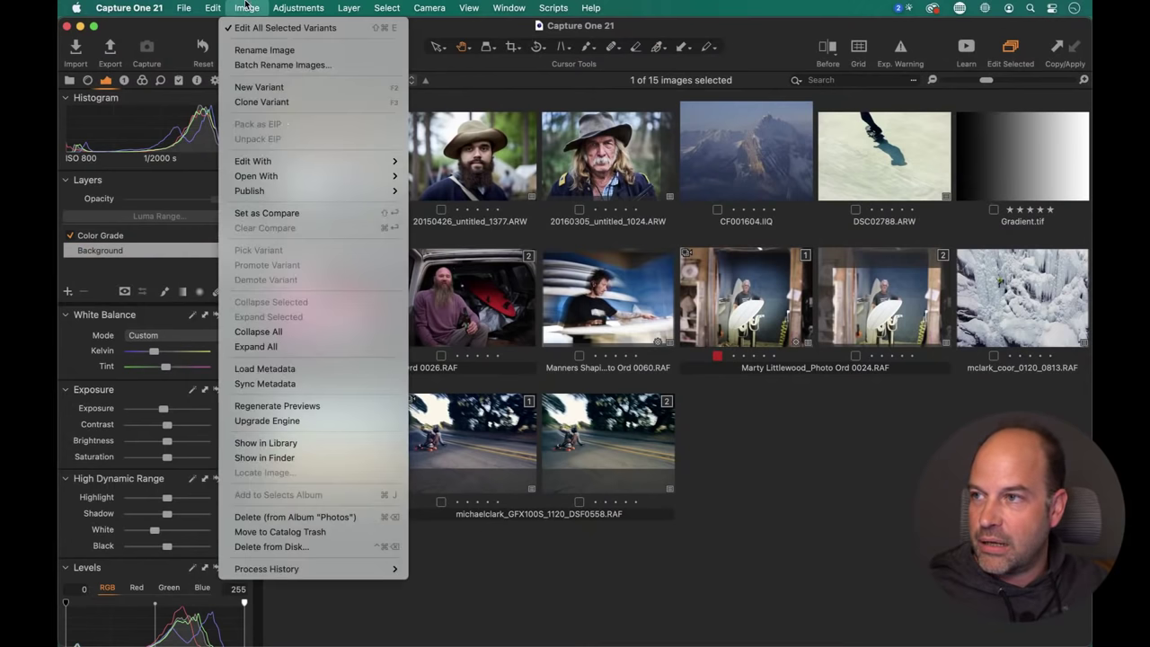
left_click(270, 87)
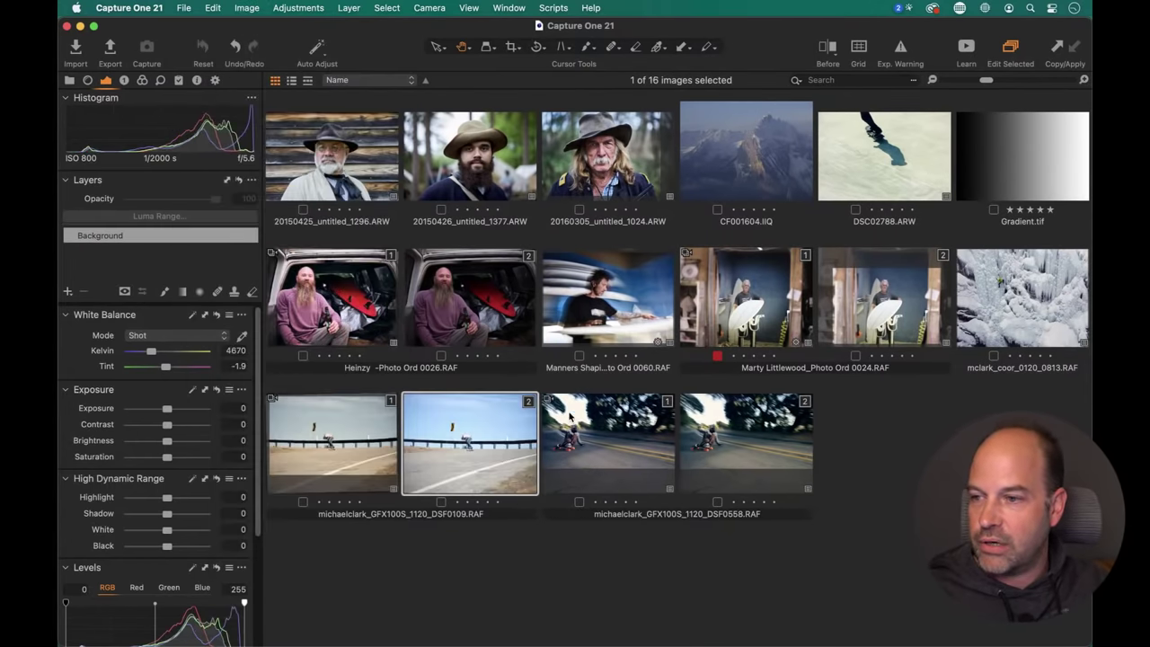
double_click(499, 450)
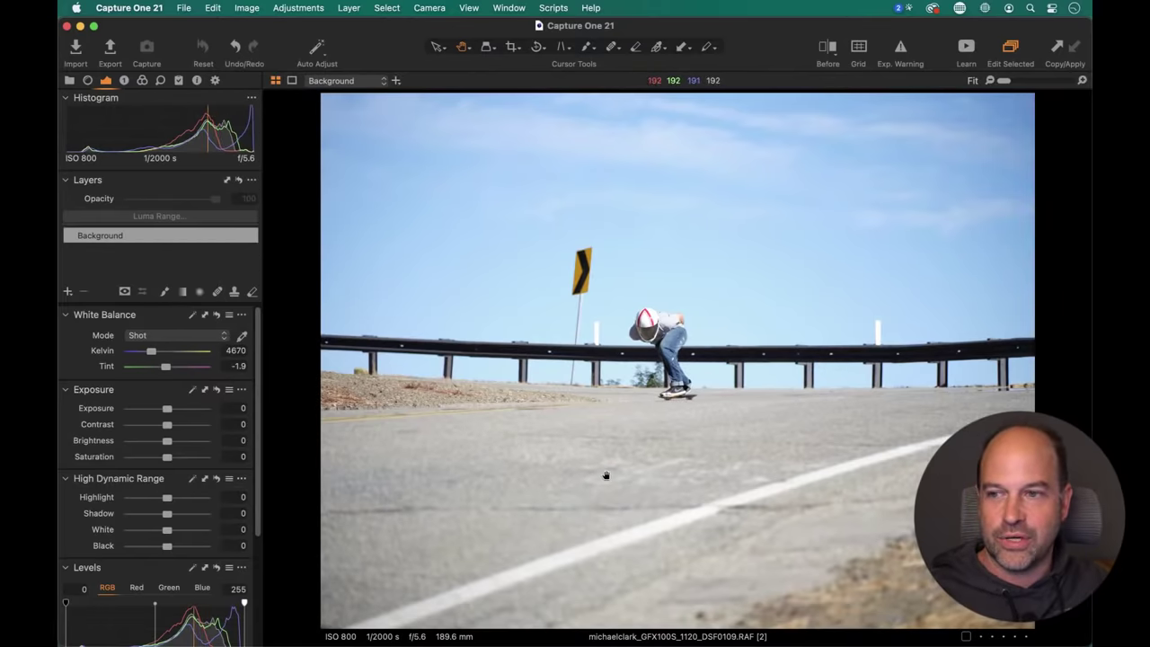
Check the variant's focus at 100% and warm its white balance to 5482 K.
left_click(657, 325)
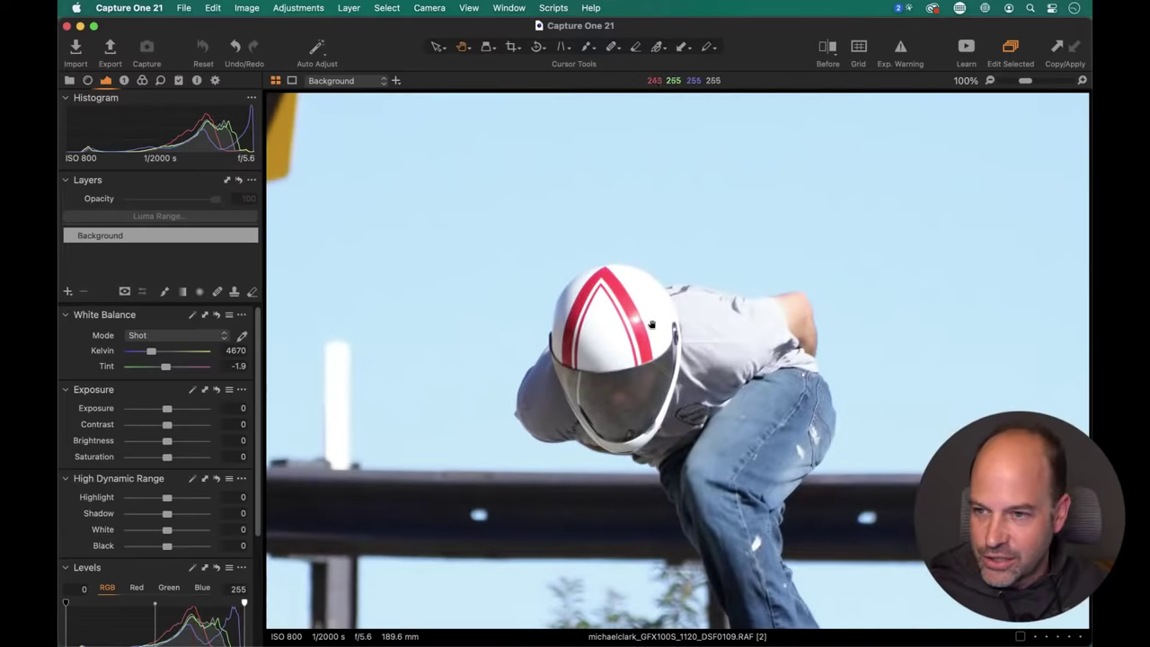
scroll(719, 392, "down", 5)
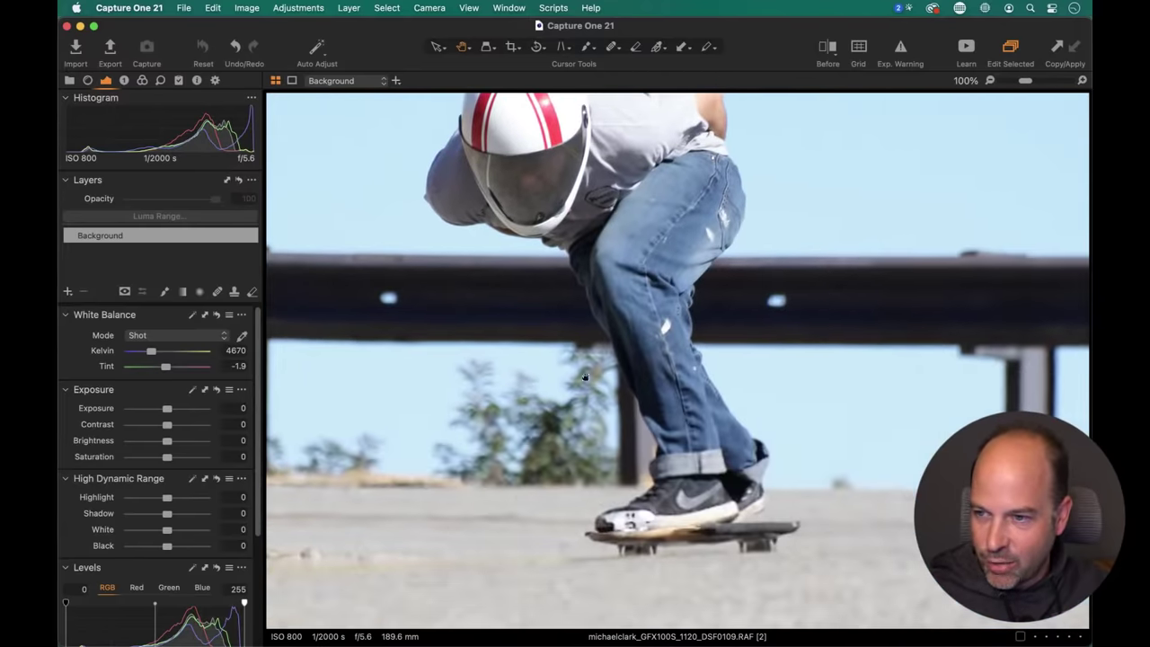
left_click(463, 524)
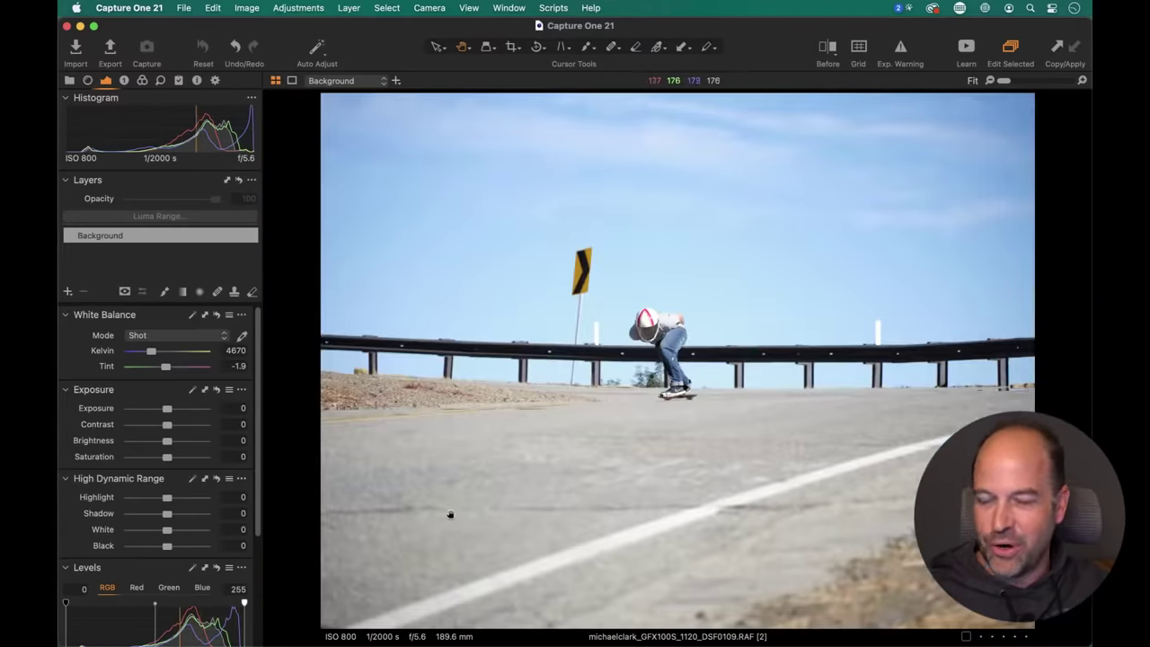
left_click_drag(153, 354, 157, 355)
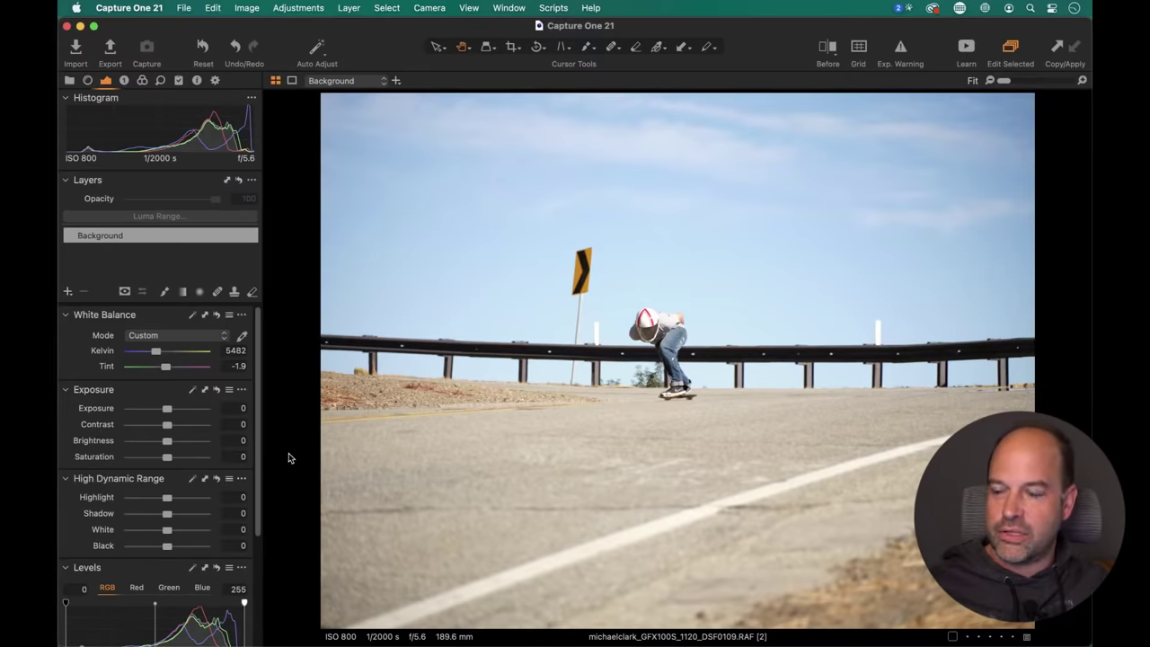
Show the Color tool tab and check the skater's helmet at 100% zoom.
left_click(142, 80)
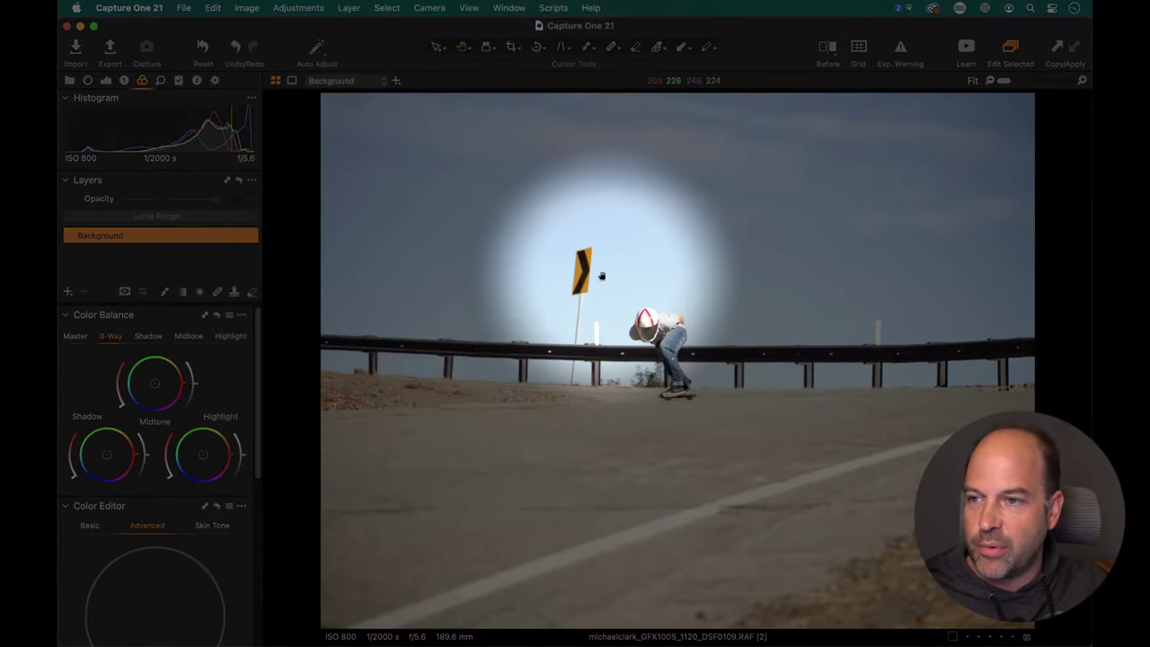
left_click(649, 333)
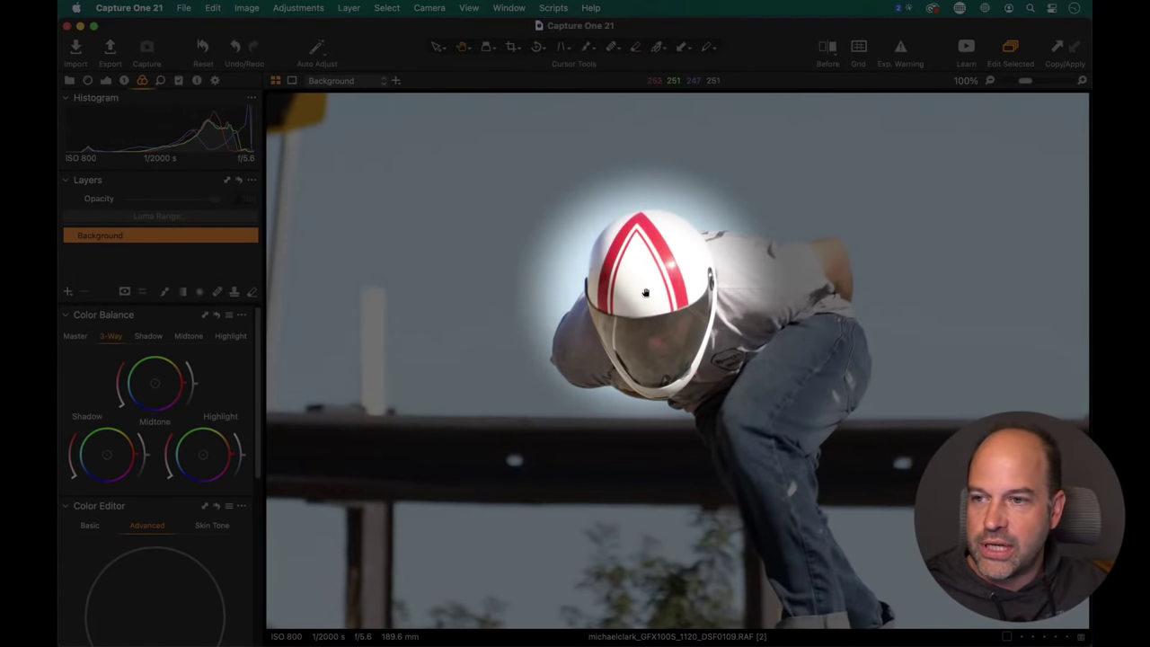
left_click(650, 309)
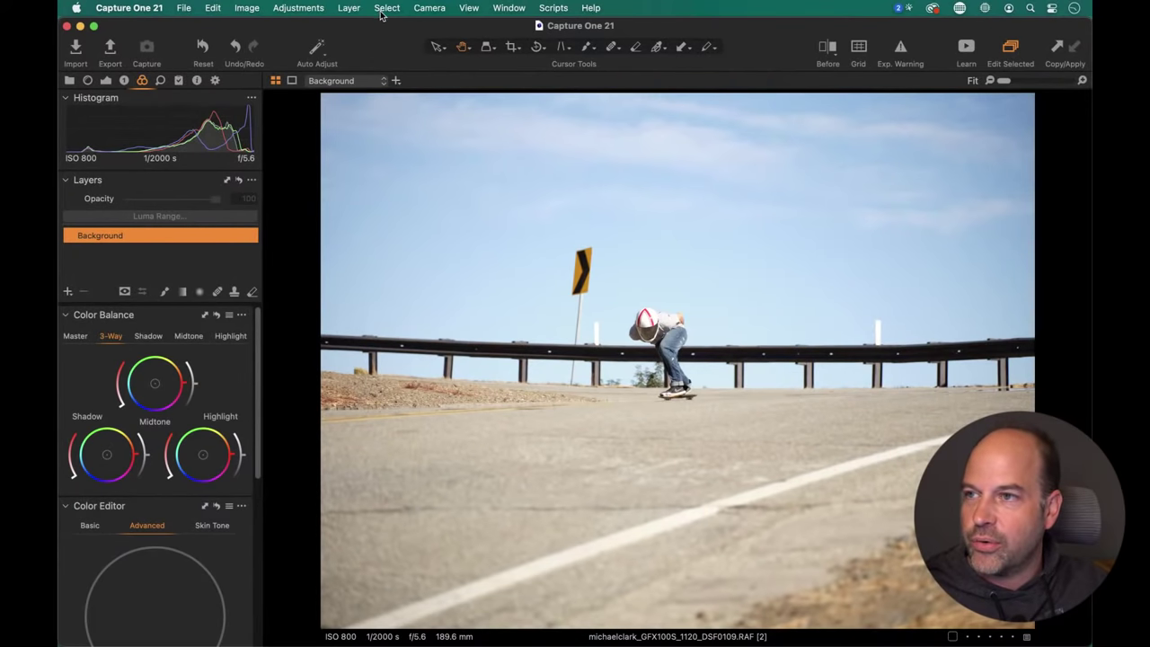
Open and dismiss the viewer options, then check the skateboarder at 100% zoom.
left_click(474, 8)
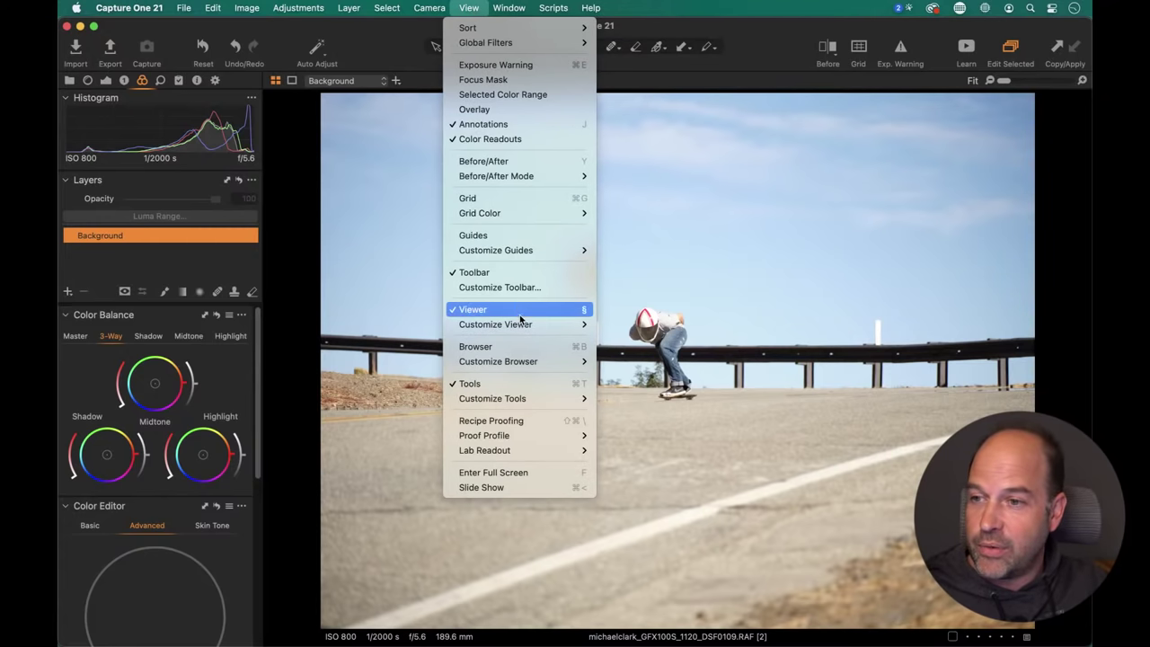
mouse_move(524, 325)
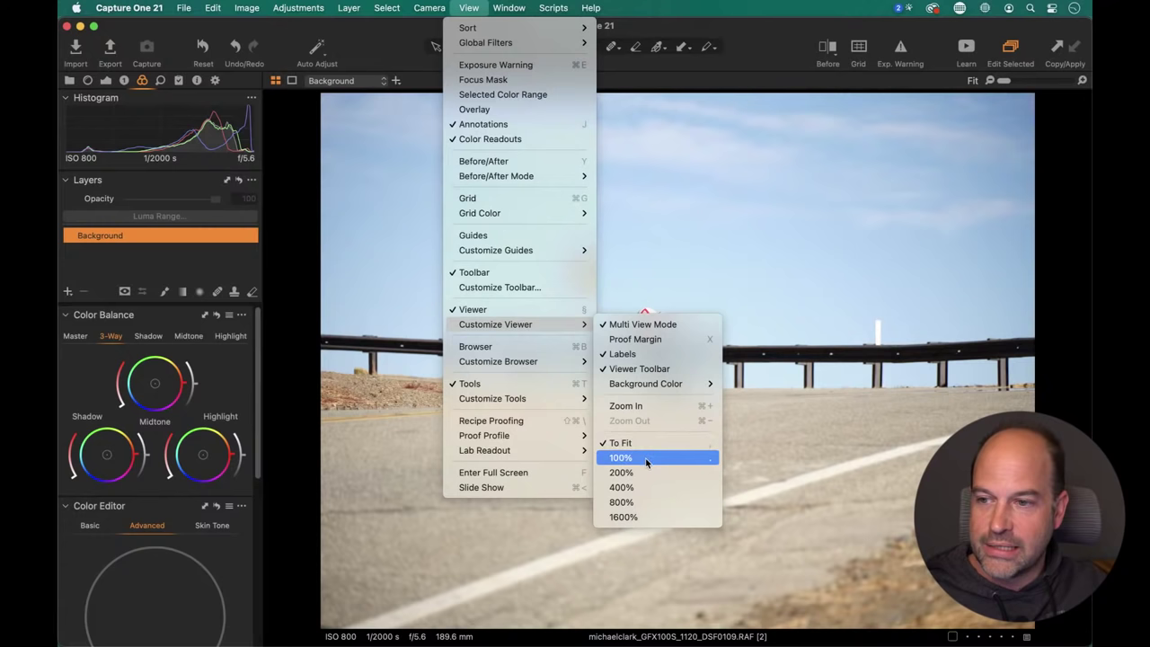
left_click(781, 385)
left_click(760, 384)
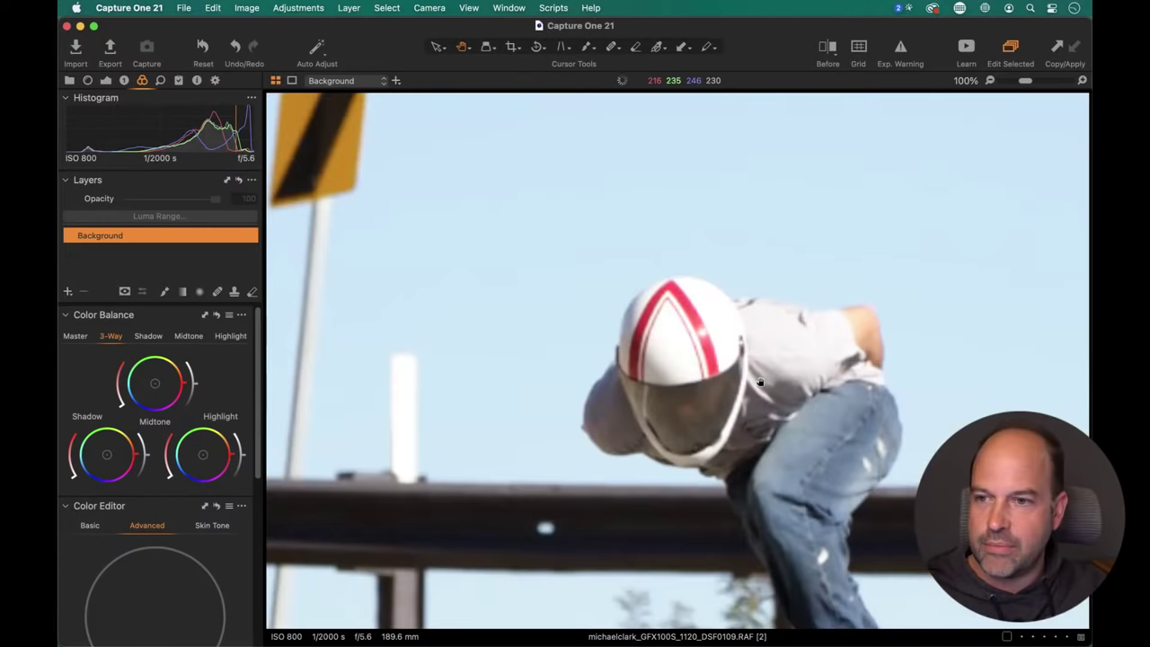
left_click(759, 384)
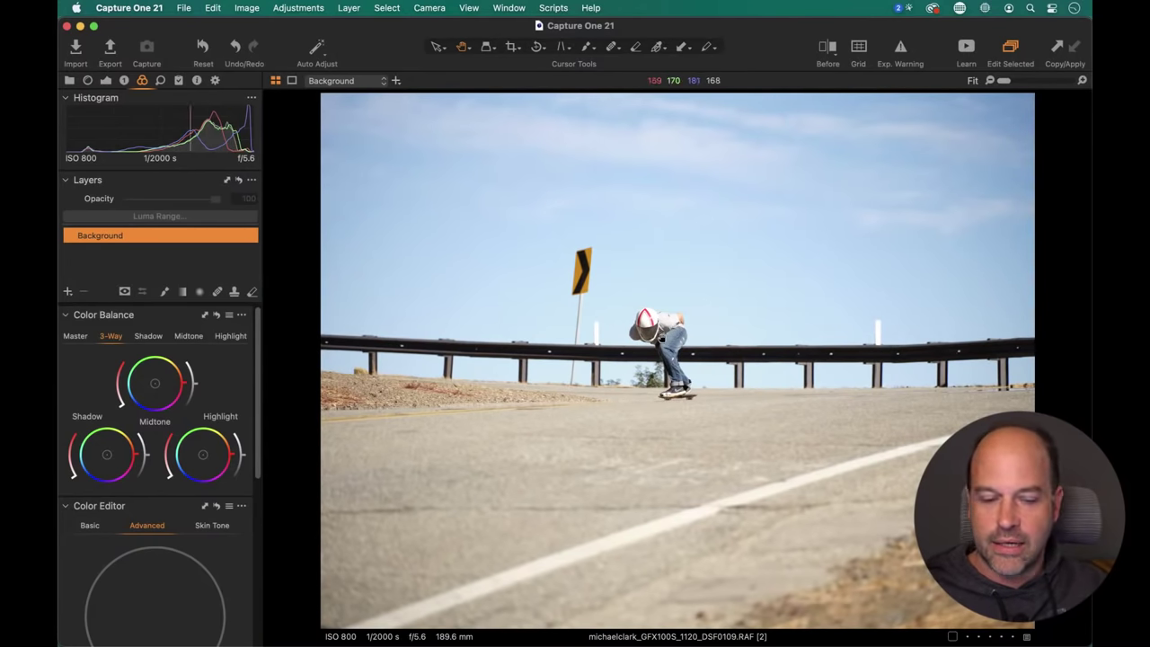
left_click(663, 339)
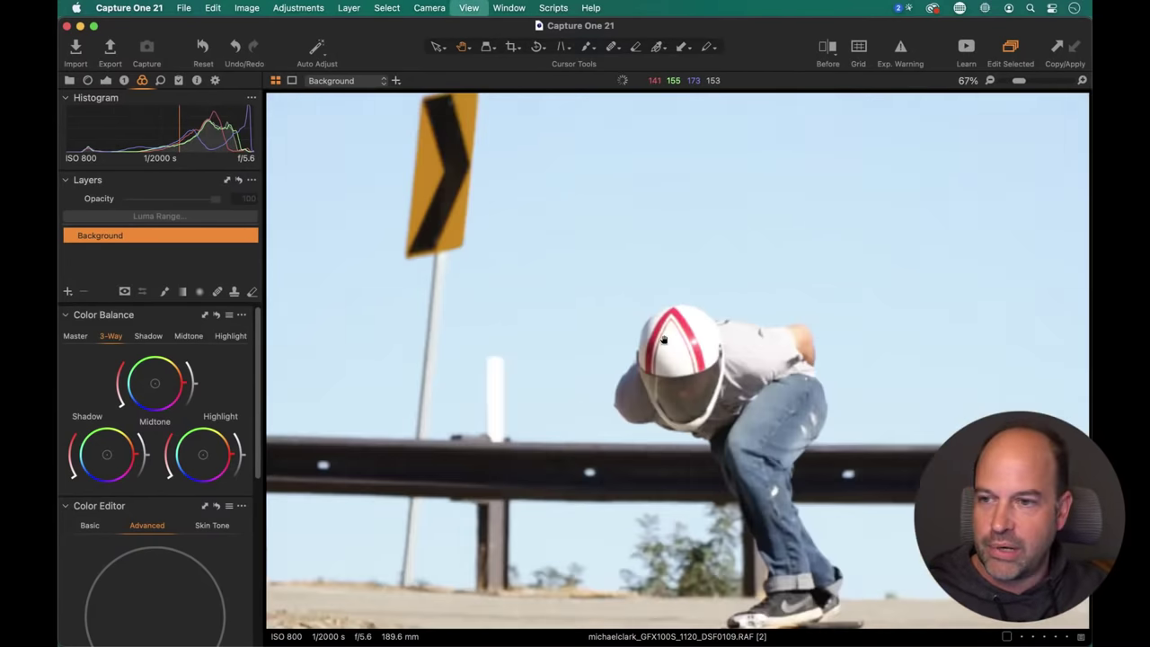
left_click(663, 340)
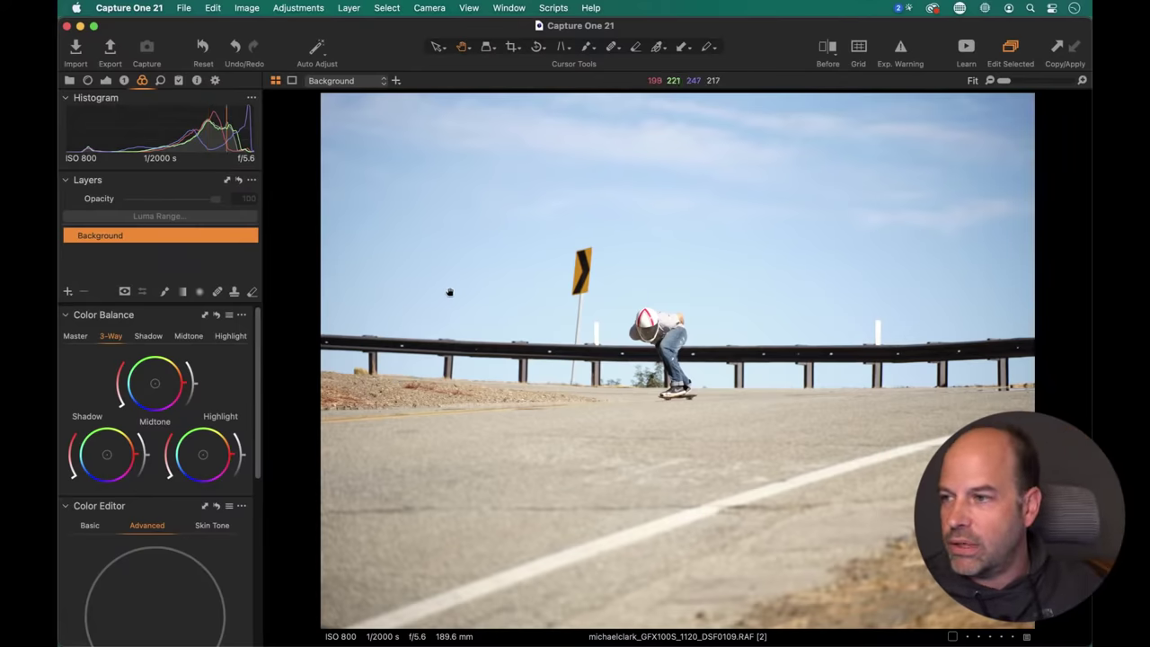
Set the first DSF0109 variant's Color Grade layer opacity to 61%, then return to the browser grid.
key("super+alt+v")
left_click(330, 447)
key("super+alt+v")
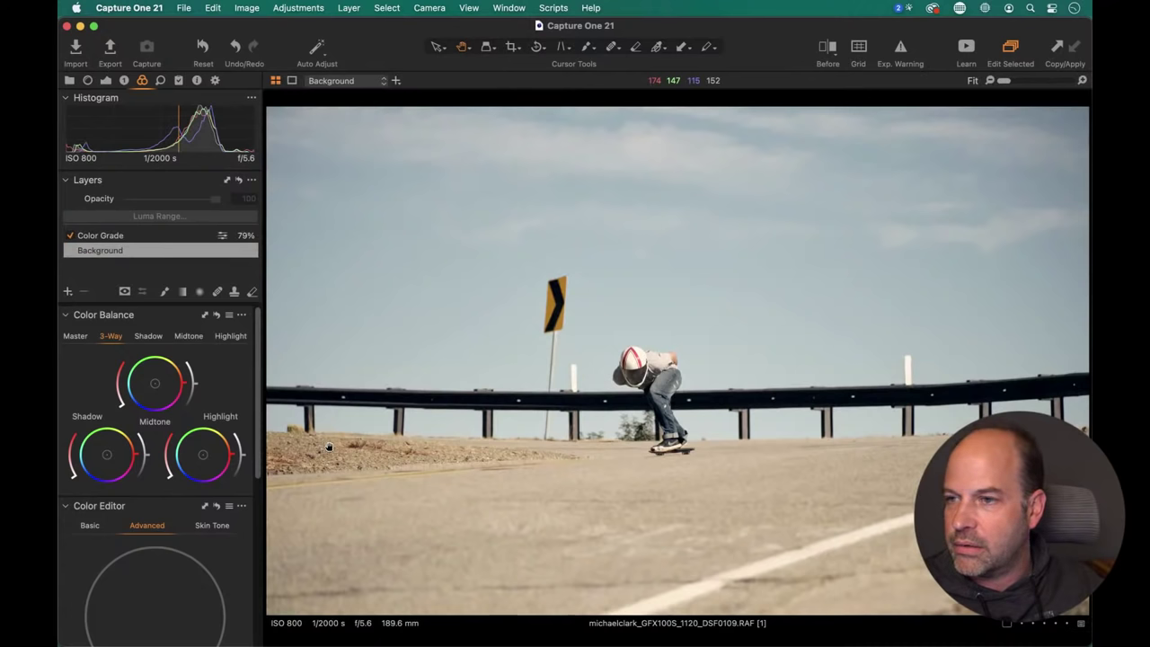
left_click(111, 234)
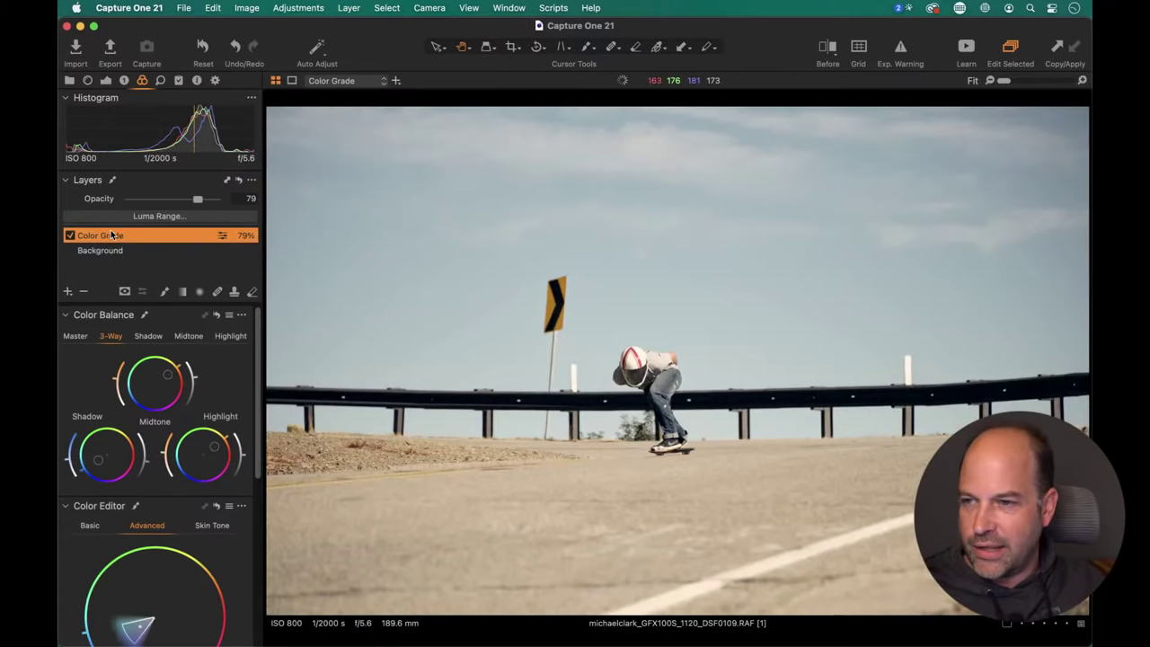
left_click_drag(198, 198, 184, 197)
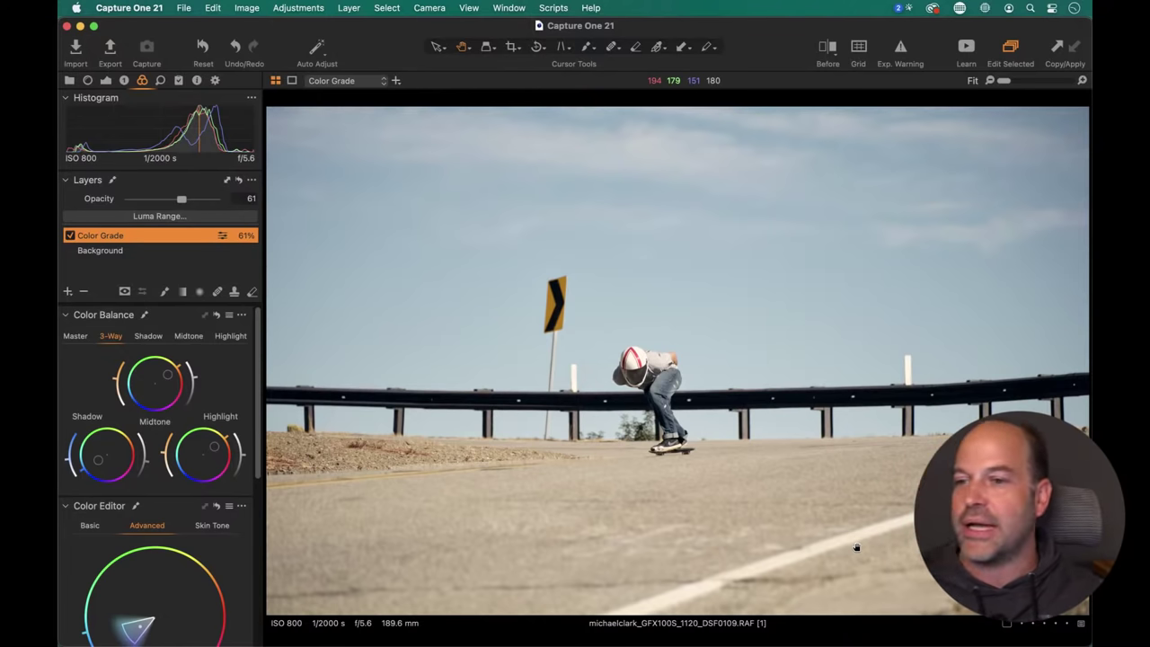
key("super+alt+v")
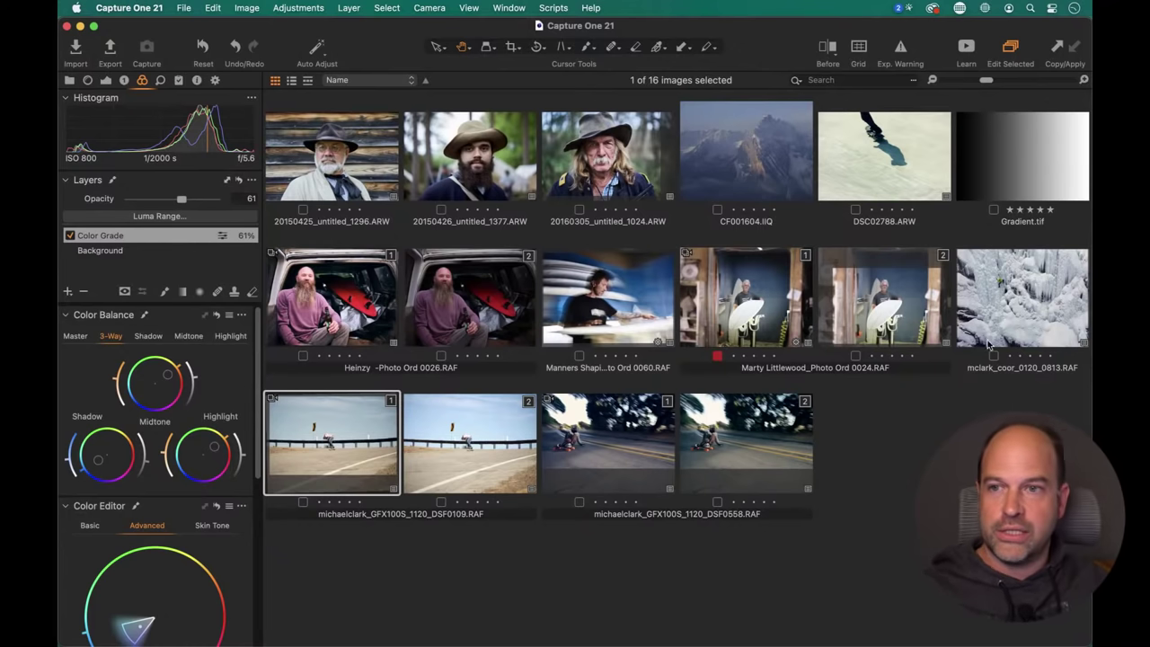
Open DSC02788 full size and create a new variant [2] of it.
double_click(884, 141)
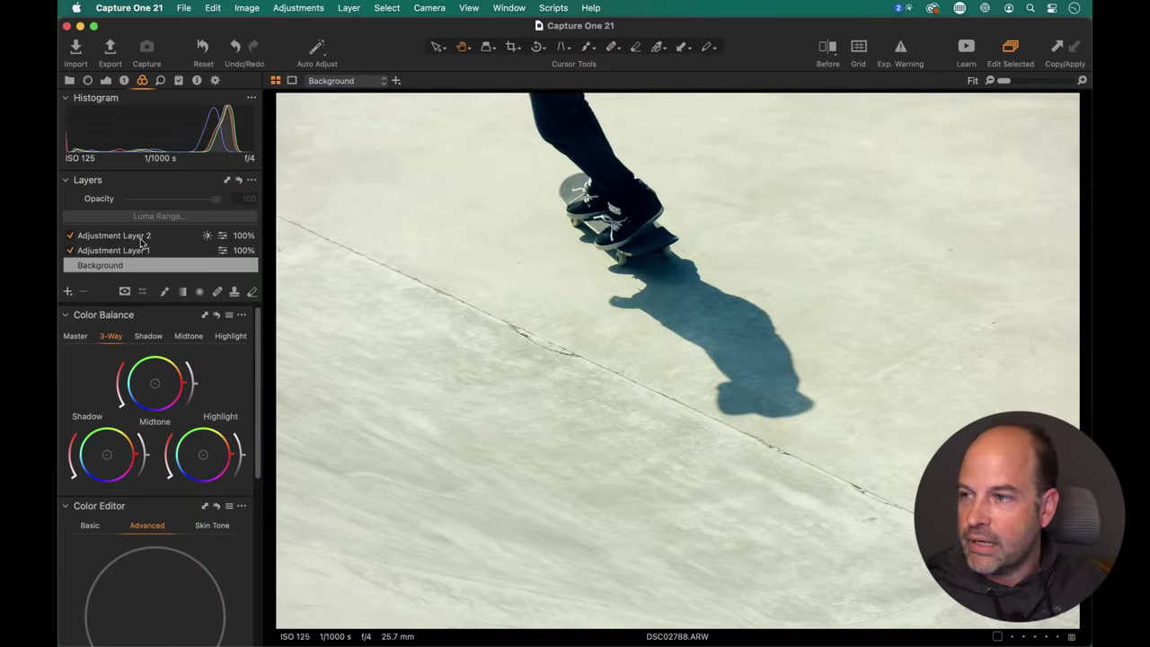
left_click(245, 7)
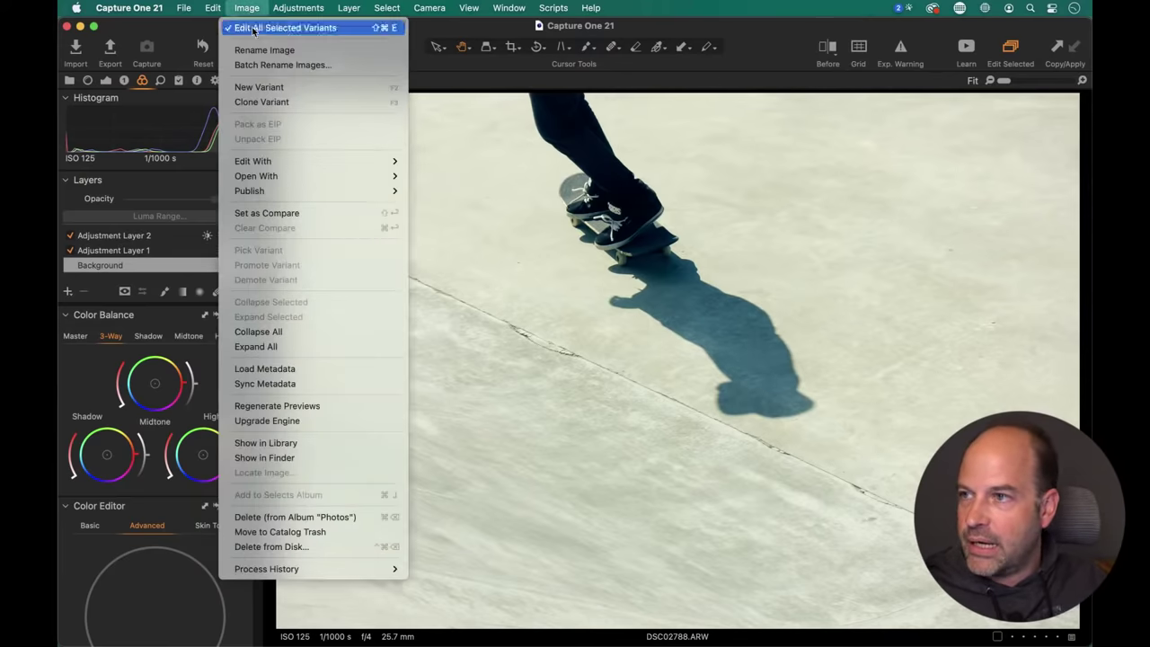
left_click(268, 85)
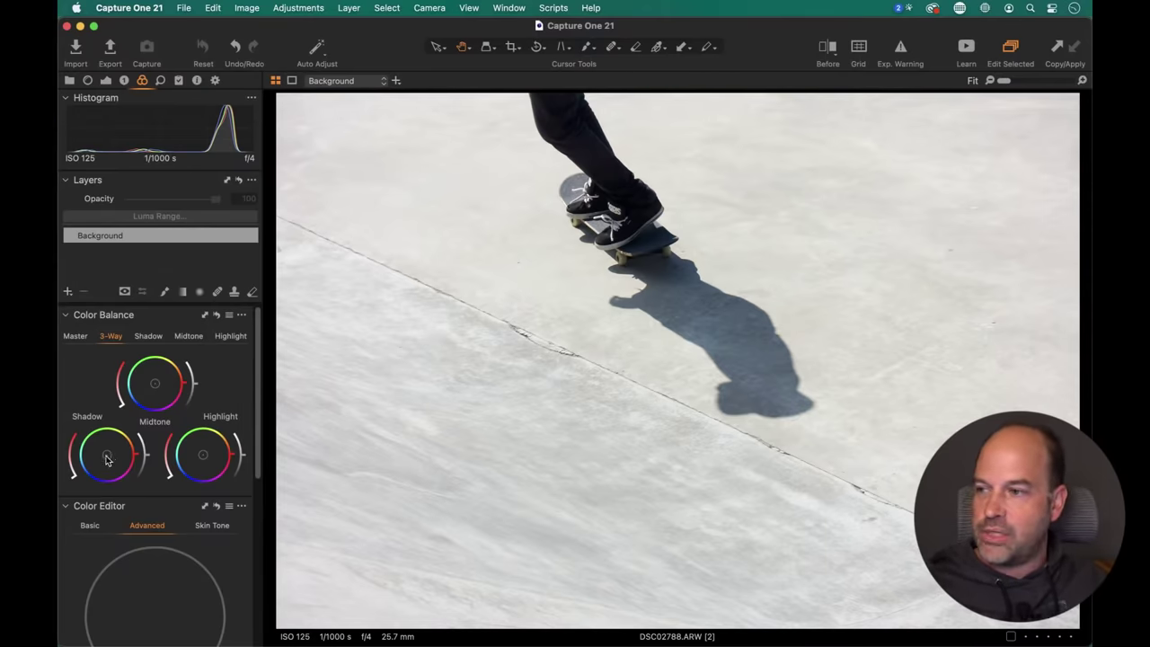
Drag the Shadow colour wheel marker to push the shadows toward blue.
left_click_drag(107, 457, 70, 479)
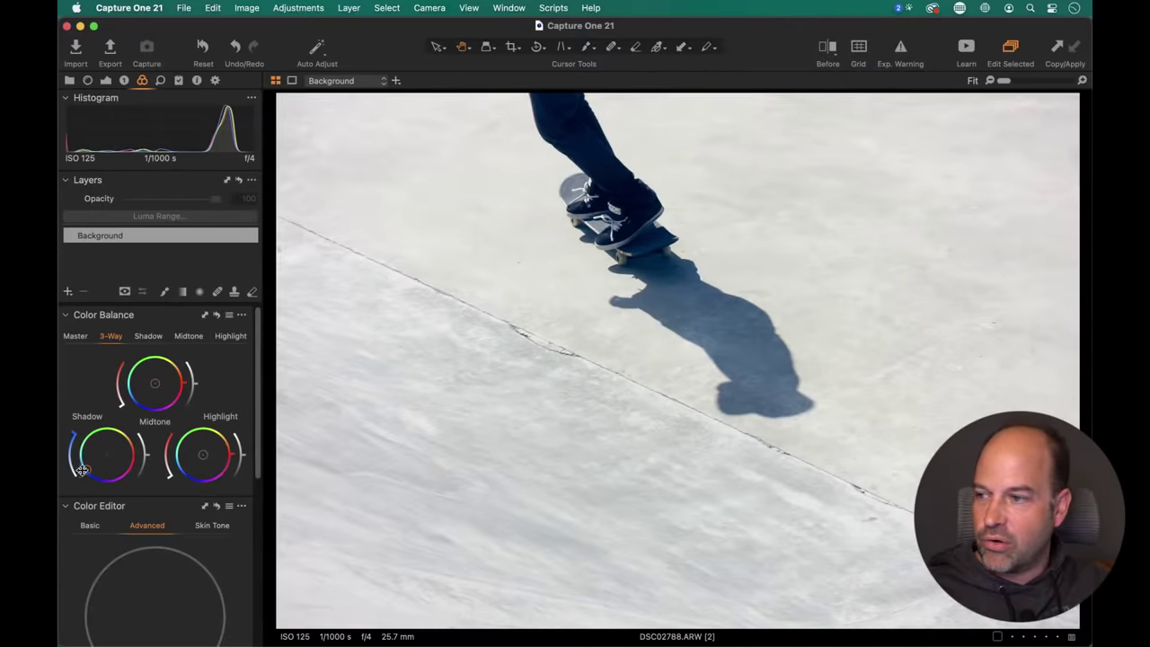
mouse_move(81, 469)
left_mouse_down()
mouse_move(59, 492)
mouse_move(170, 395)
left_mouse_up()
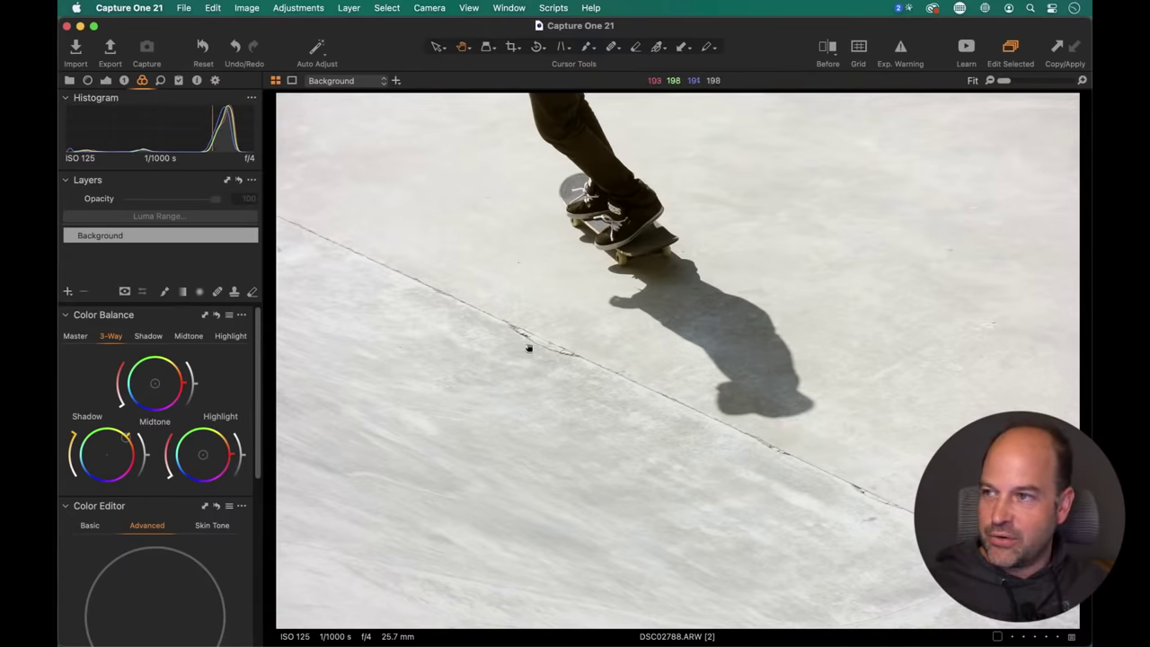
left_click(107, 454)
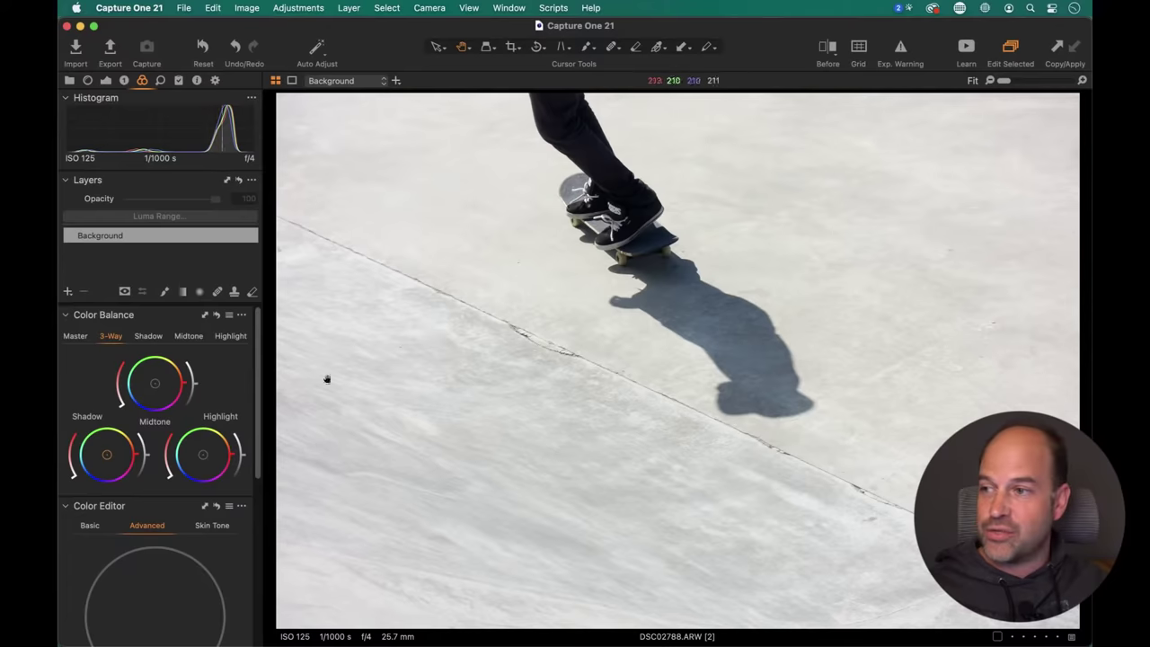
Paint a local adjustment mask over the skateboard and its shadow.
left_click(165, 291)
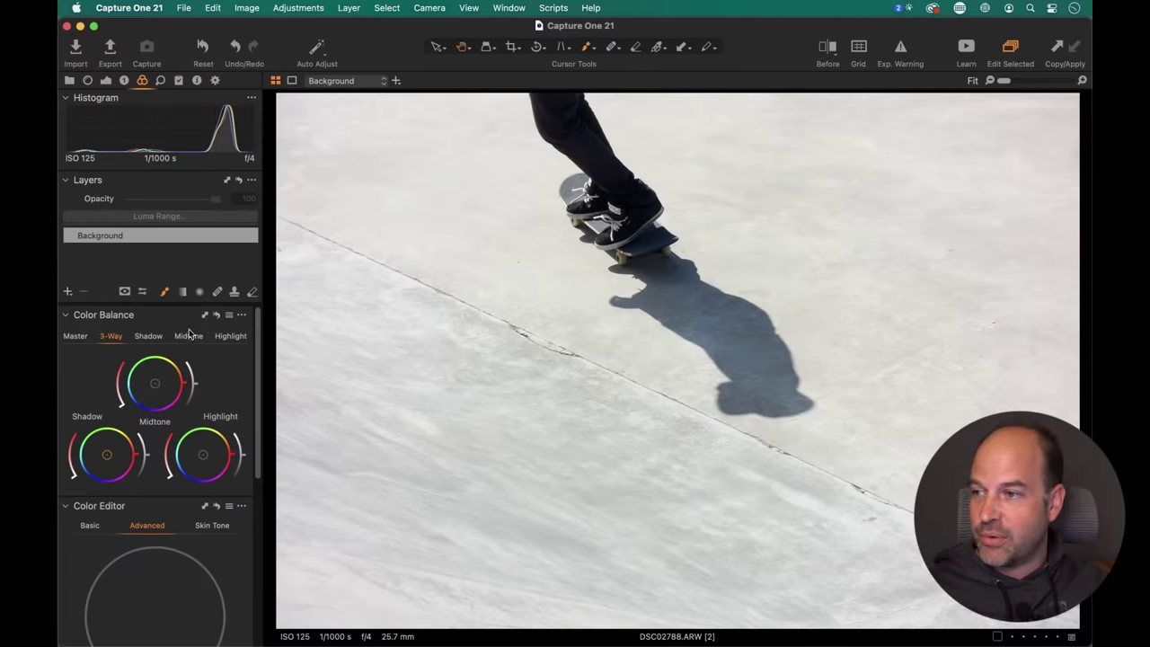
right_click(503, 248)
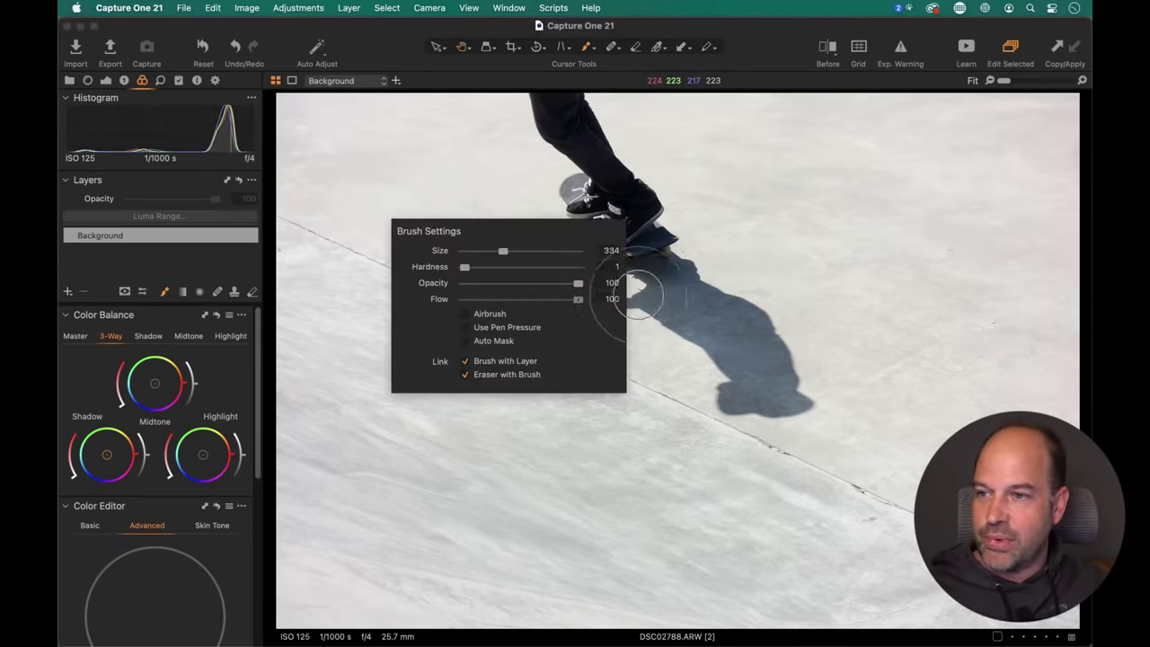
mouse_move(494, 210)
left_mouse_down()
mouse_move(435, 270)
mouse_move(562, 277)
left_mouse_up()
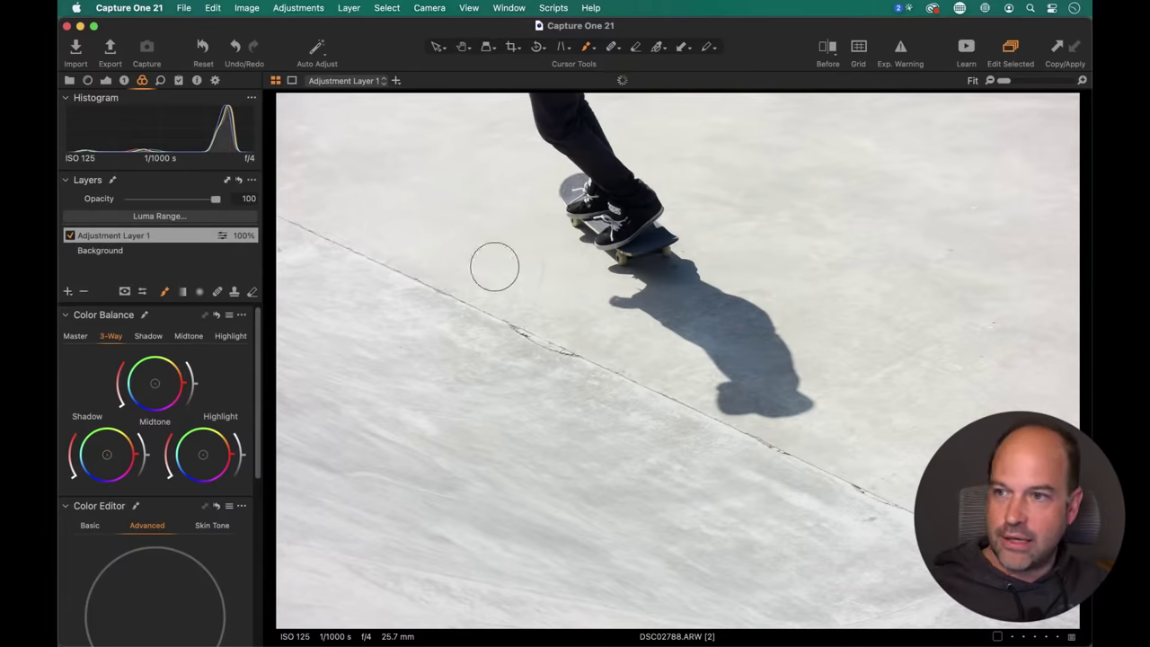
mouse_move(458, 256)
left_mouse_down()
mouse_move(706, 279)
mouse_move(843, 267)
mouse_move(926, 402)
mouse_move(618, 347)
mouse_move(338, 376)
mouse_move(794, 379)
mouse_move(556, 324)
mouse_move(921, 337)
mouse_move(669, 399)
mouse_move(526, 343)
mouse_move(452, 330)
mouse_move(557, 388)
left_mouse_up()
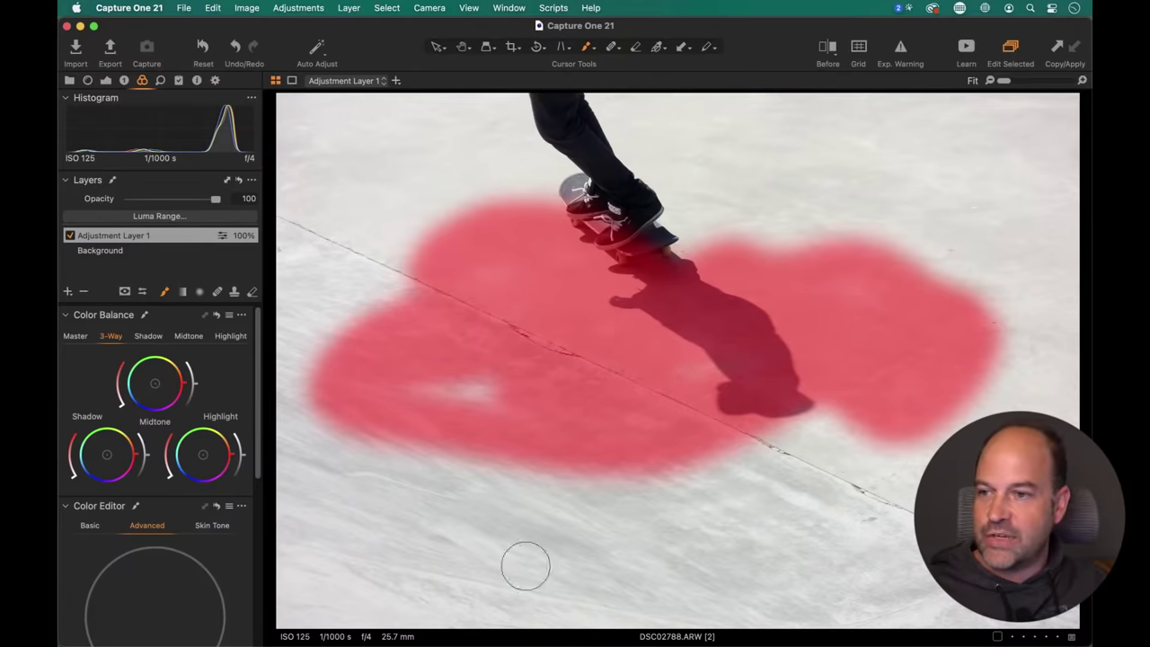
Try a yellow Master colour balance tint, reset it, and delete the painted adjustment layer.
left_click(74, 337)
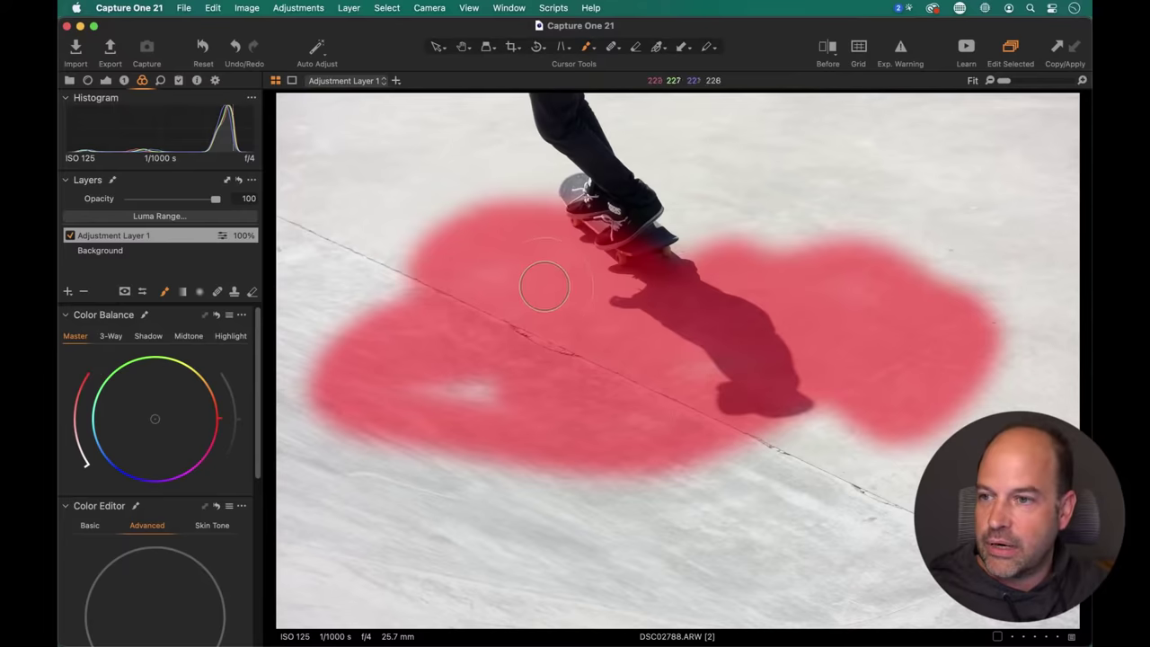
key("m")
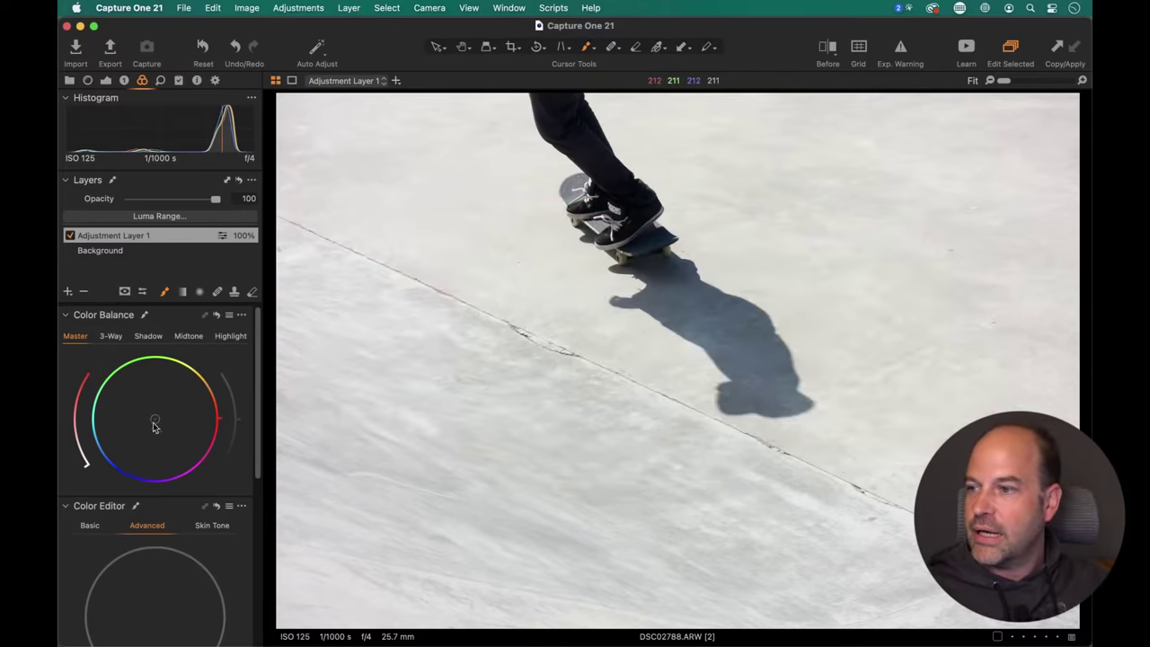
mouse_move(154, 419)
left_mouse_down()
mouse_move(183, 386)
mouse_move(201, 489)
mouse_move(191, 386)
left_mouse_up()
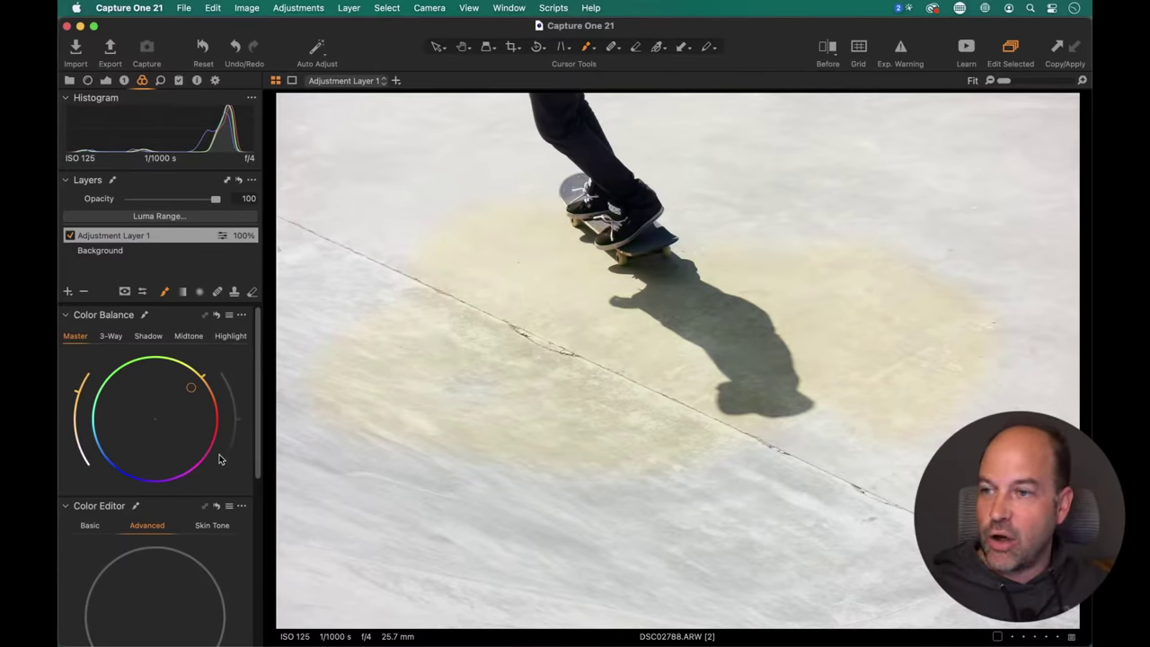
left_click(216, 315)
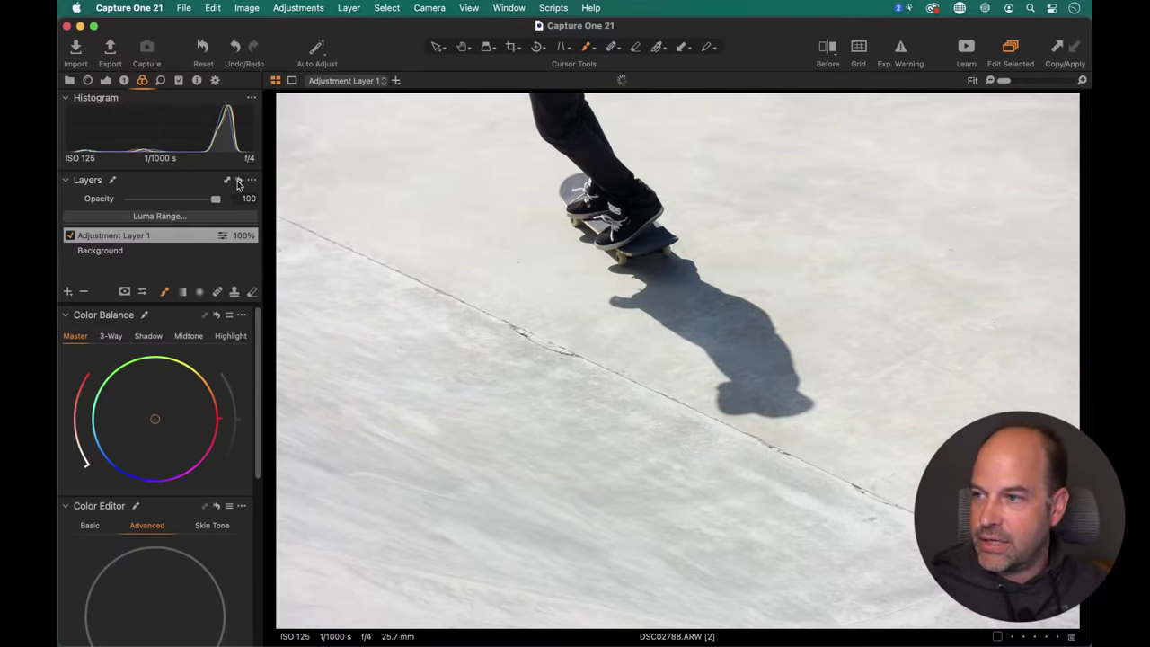
left_click(238, 180)
Add a New Filled Adjustment Layer and turn on Display Grayscale Mask.
left_click(66, 294)
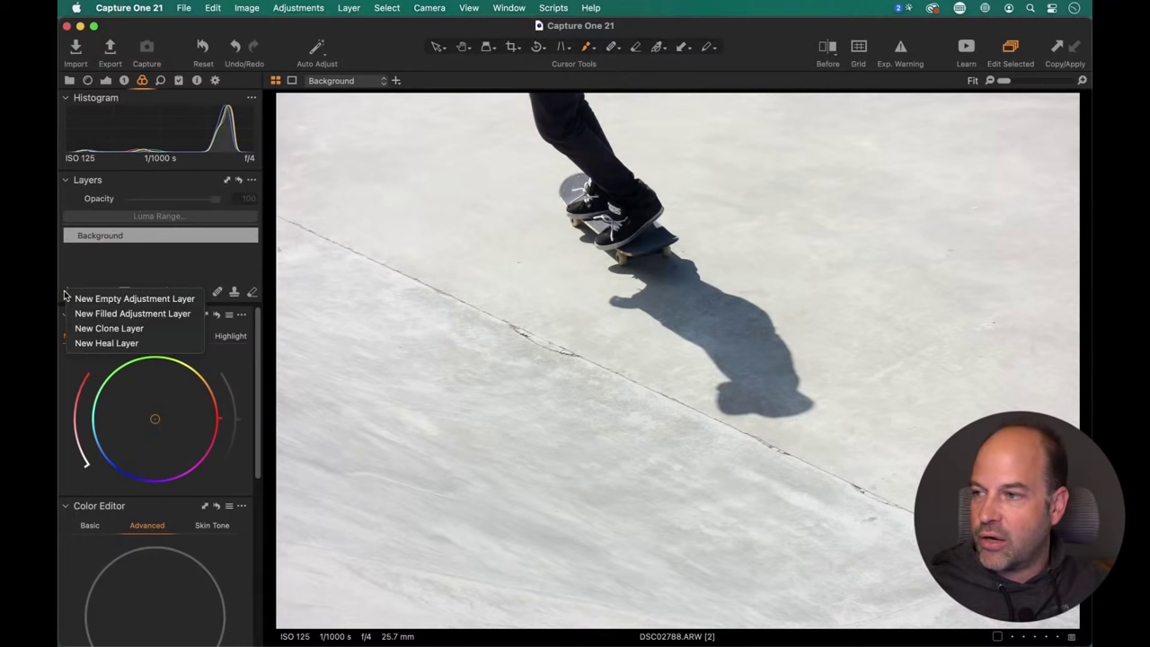
left_click(80, 320)
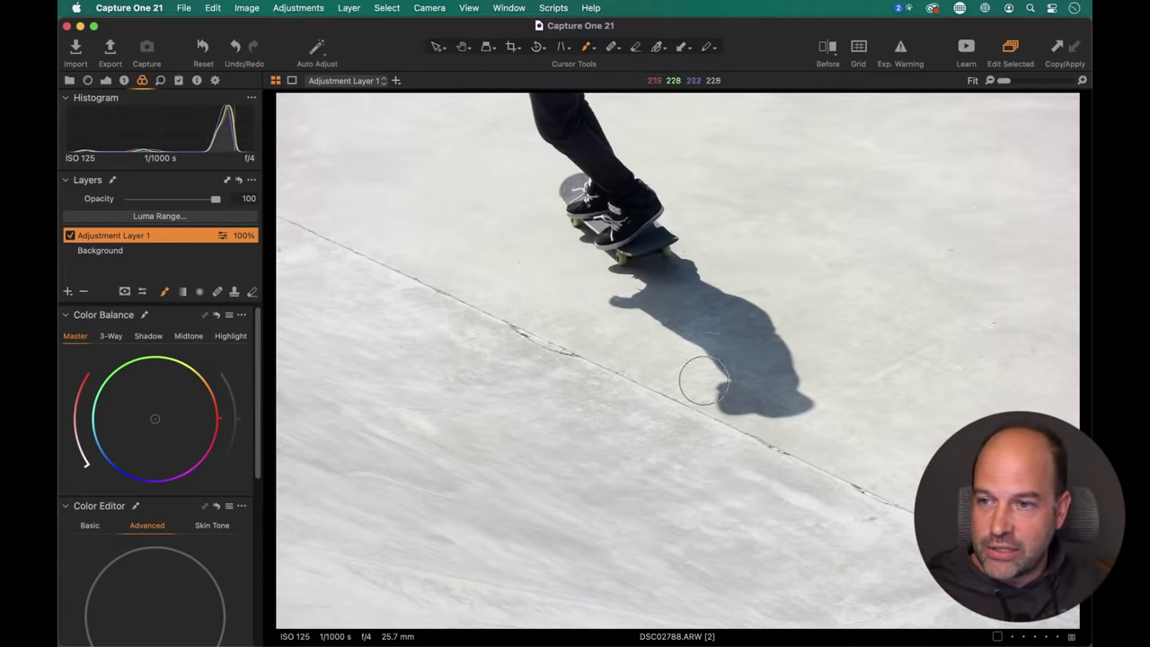
left_click(126, 294)
left_click(139, 329)
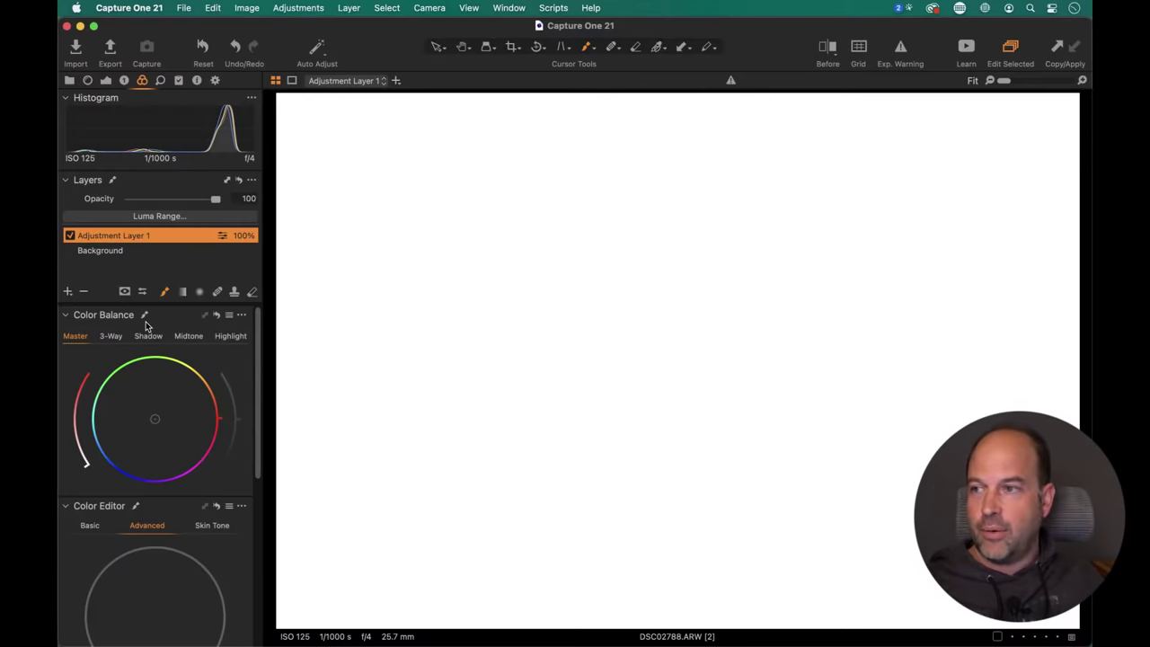
Apply a Luma Range of 0–137 with a small radius, then inspect the shoes at 100%.
left_click(168, 217)
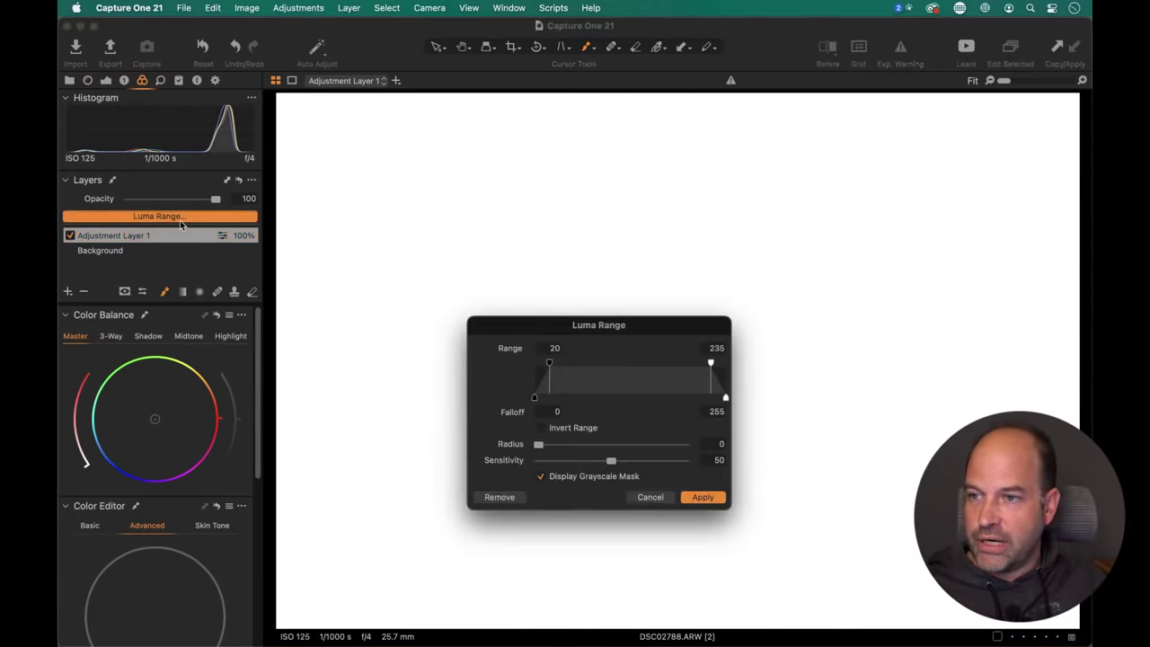
left_click_drag(566, 326, 440, 330)
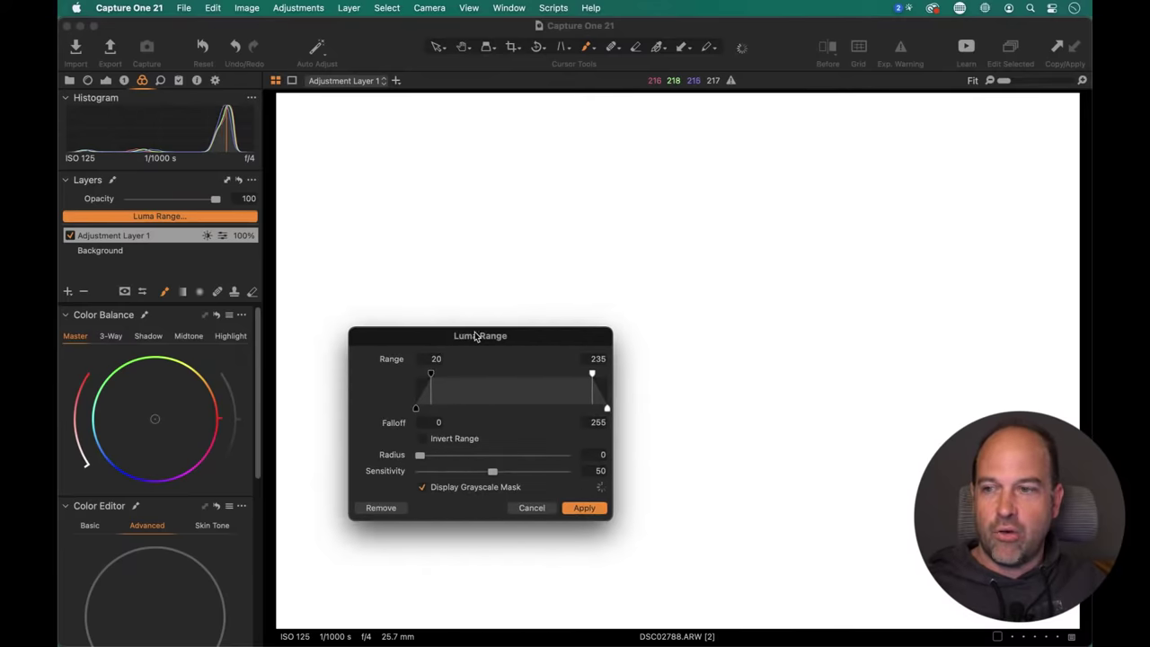
left_click_drag(431, 375, 391, 381)
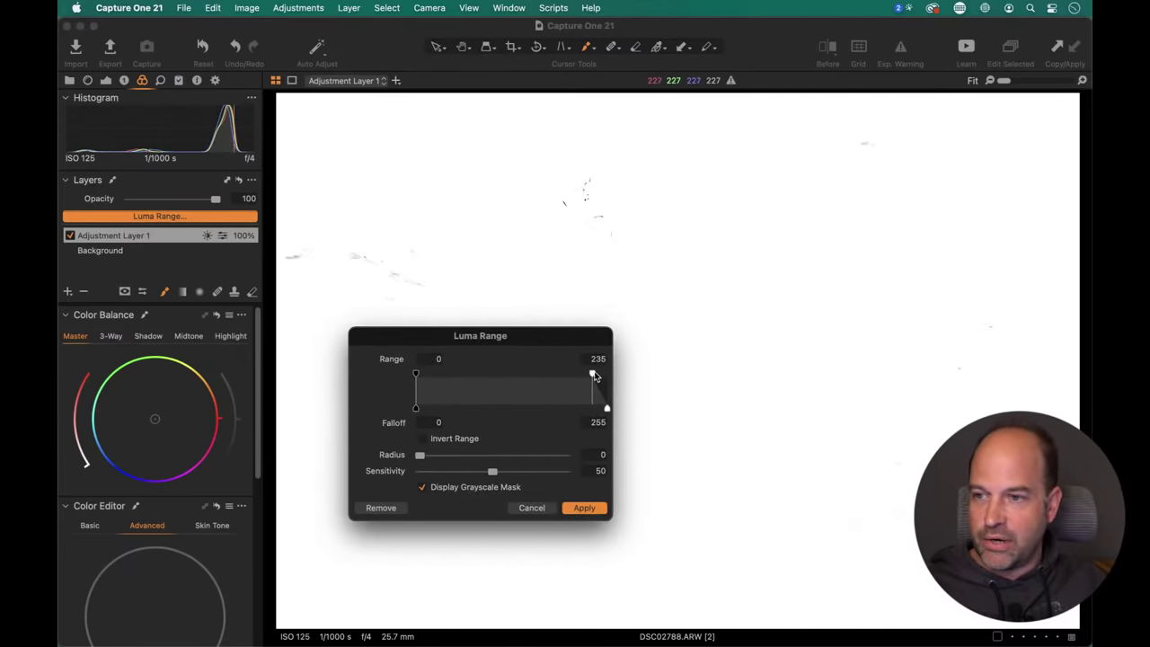
mouse_move(592, 376)
left_mouse_down()
mouse_move(497, 377)
mouse_move(521, 377)
left_mouse_up()
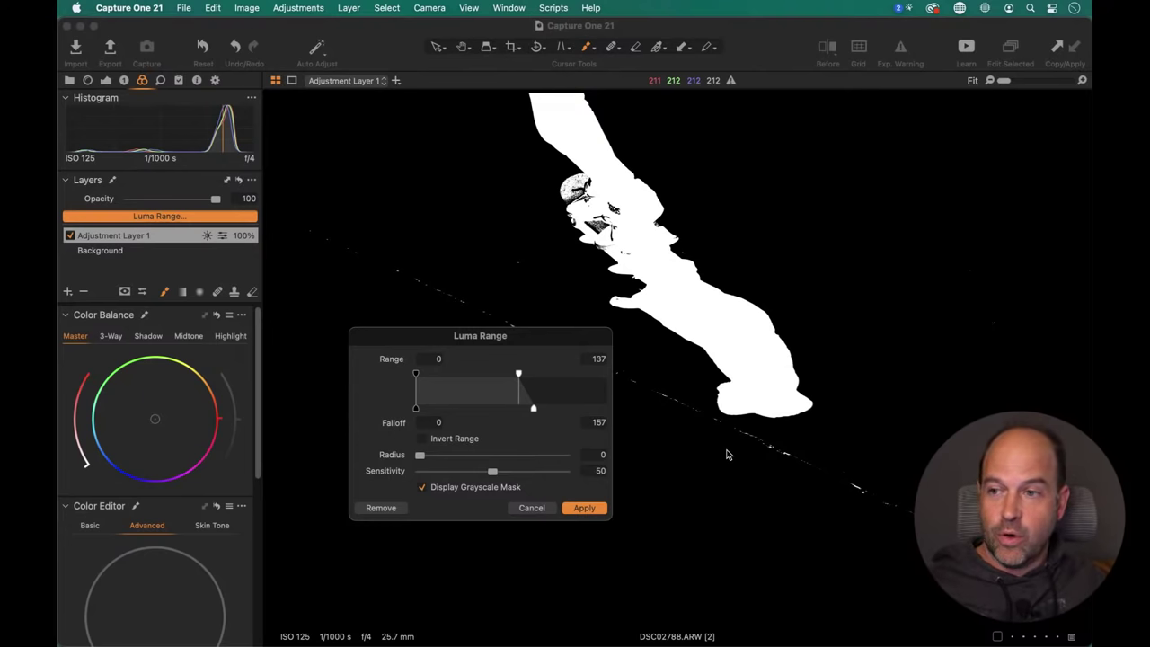
left_click_drag(419, 455, 489, 456)
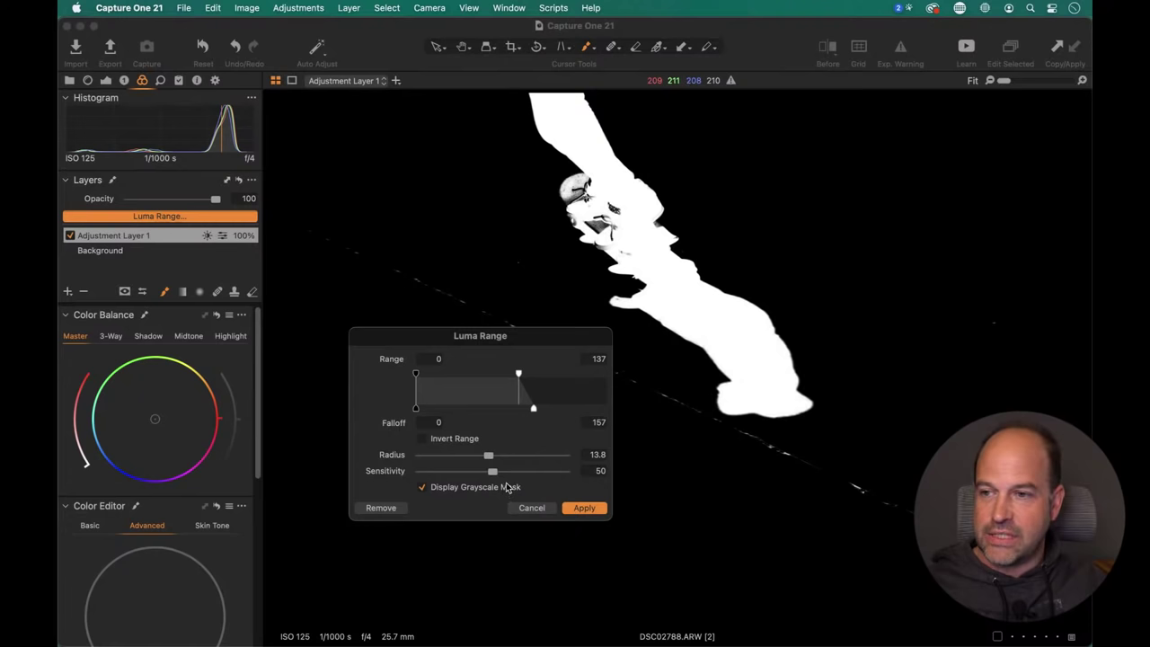
left_click(585, 508)
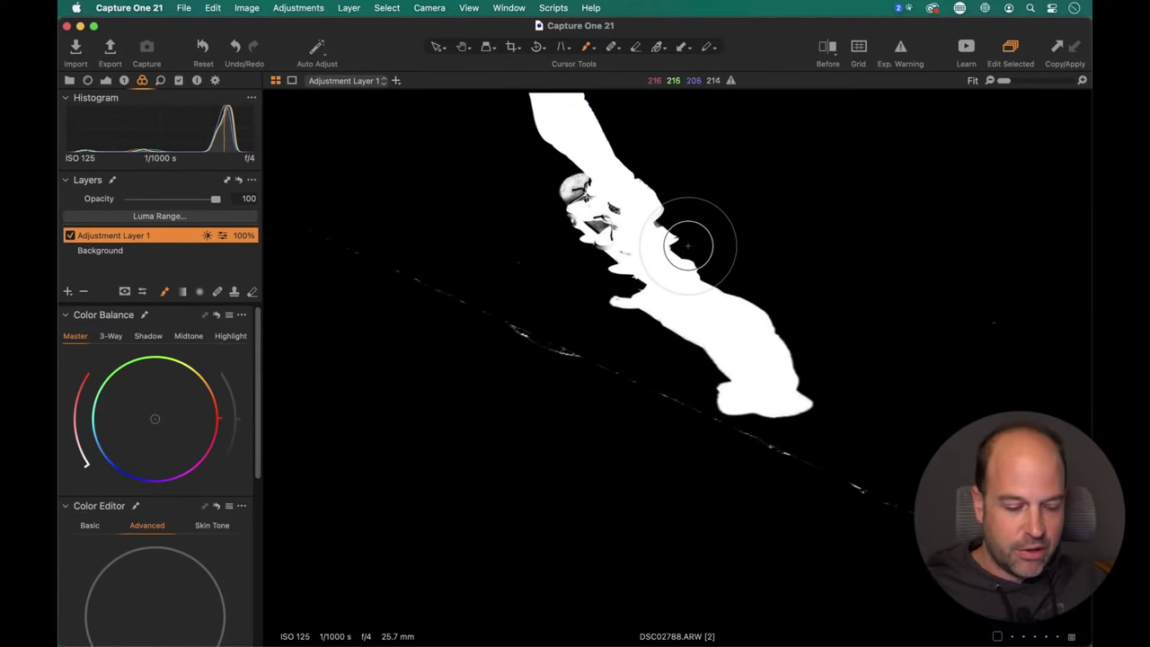
key("h")
left_click(687, 252)
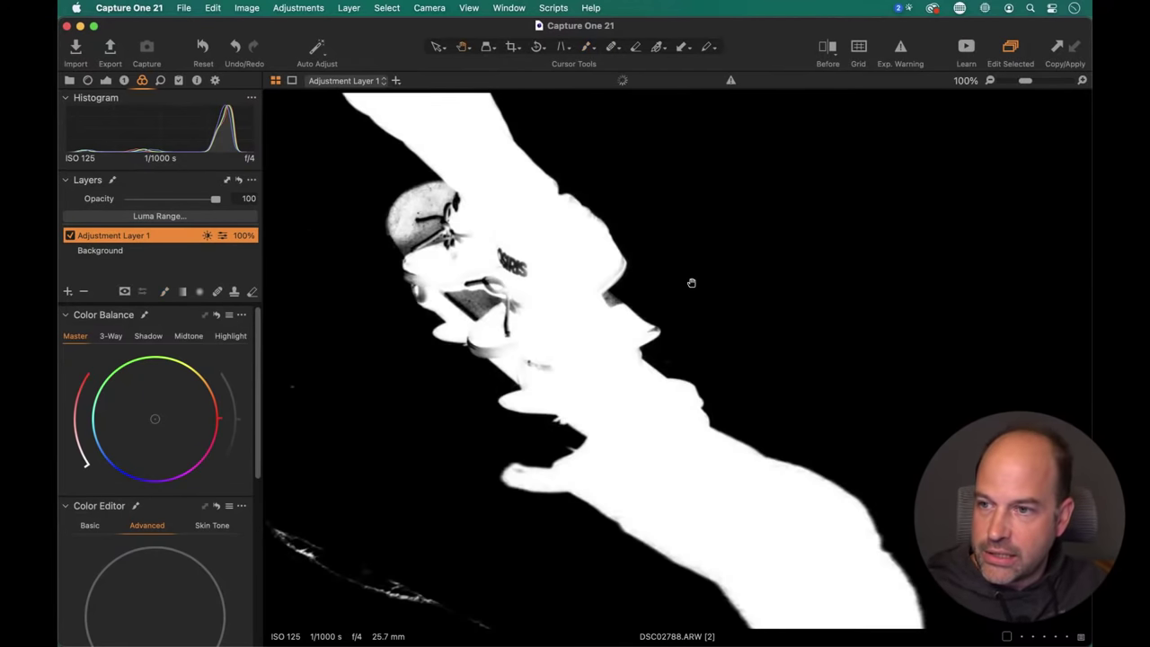
Refine the Luma Range: sensitivity 100, radius trialled up to 300 and back down.
left_click(165, 218)
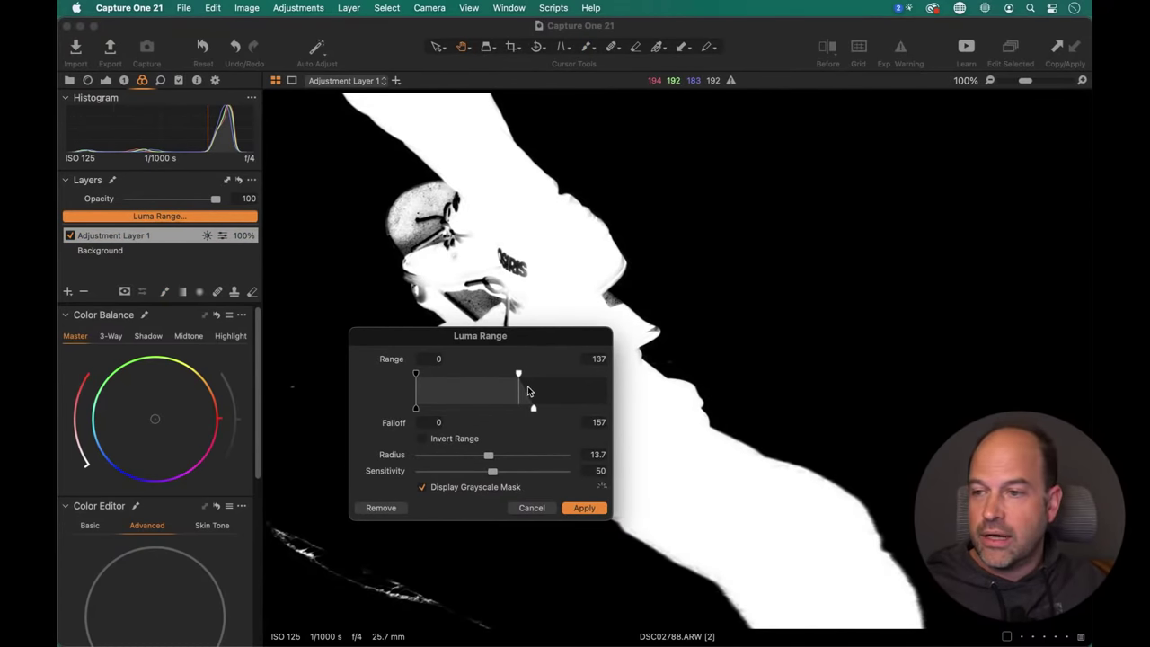
left_click_drag(526, 337, 501, 355)
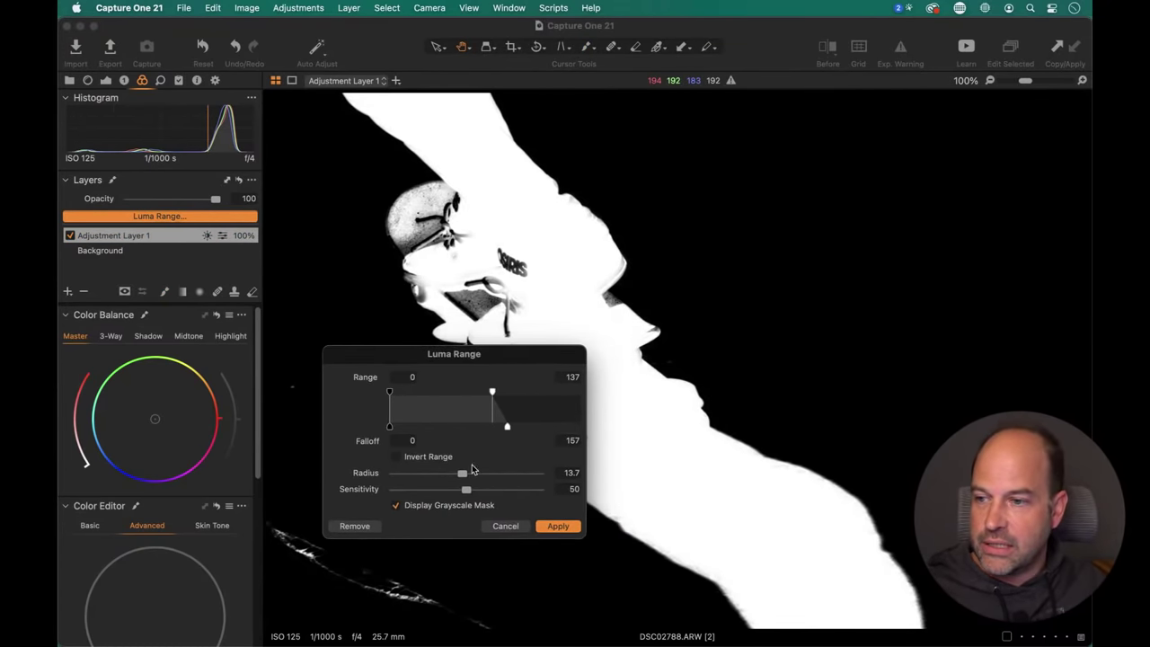
left_click_drag(466, 491, 393, 489)
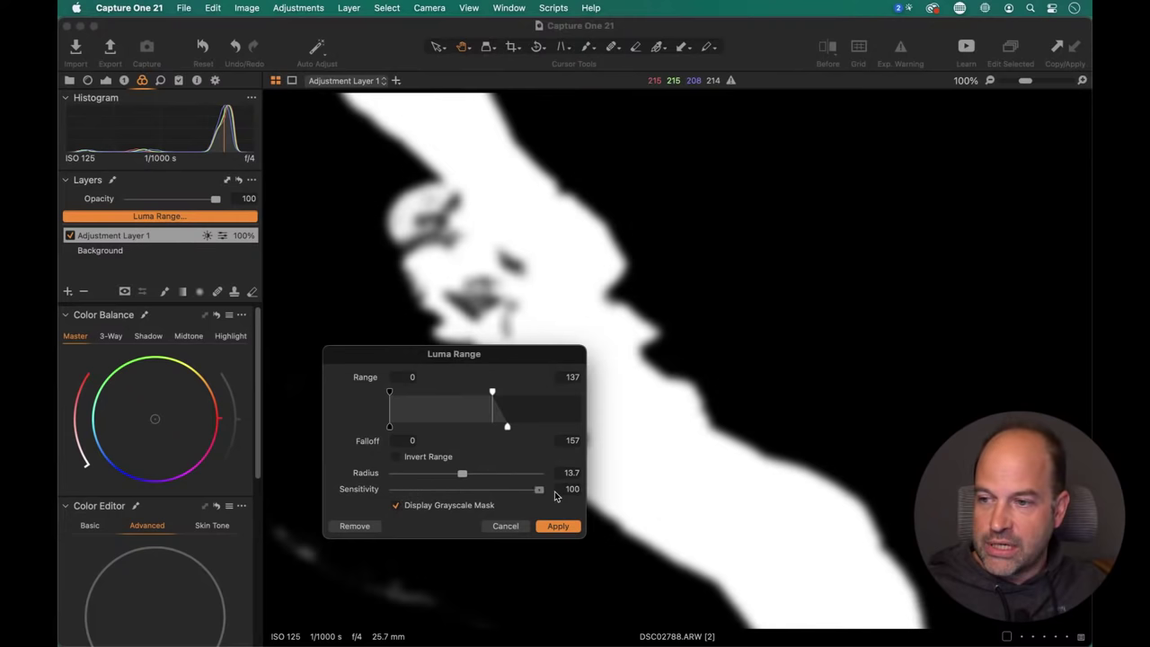
left_click_drag(394, 490, 601, 593)
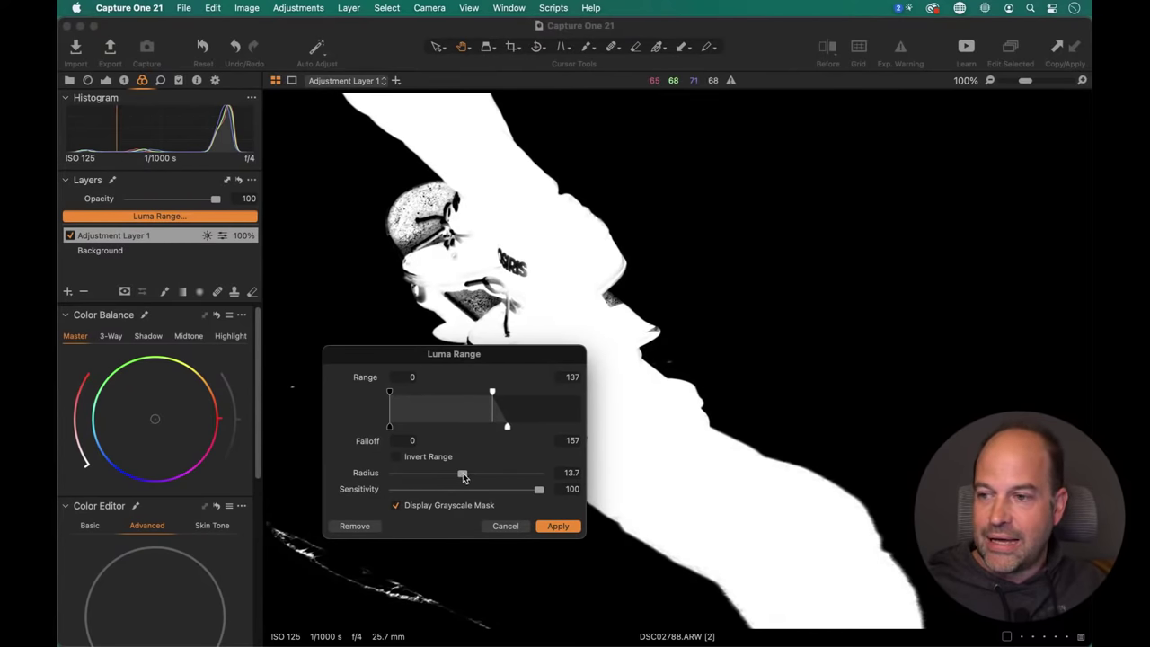
left_click_drag(463, 475, 492, 476)
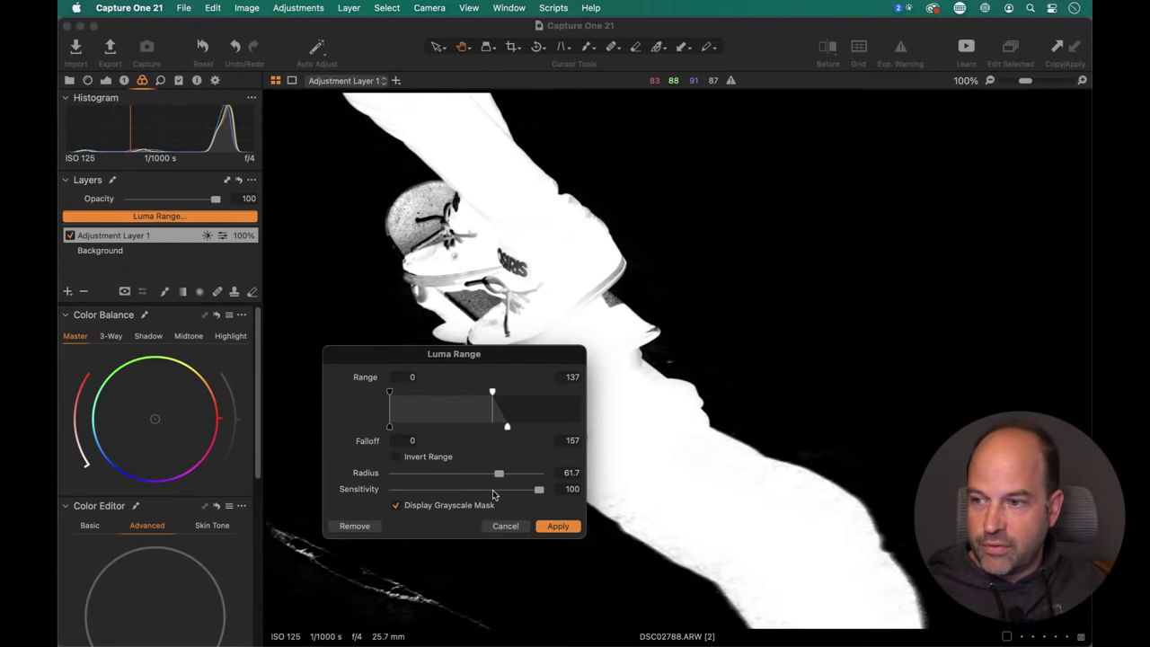
left_click_drag(498, 474, 538, 474)
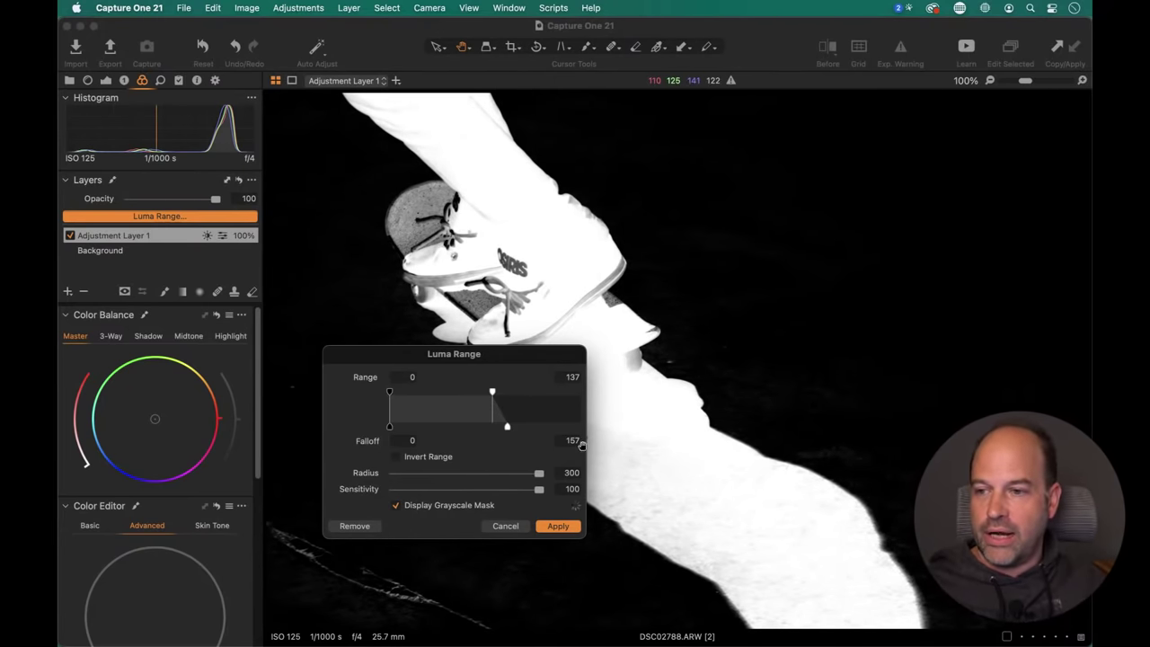
left_click_drag(522, 478, 465, 477)
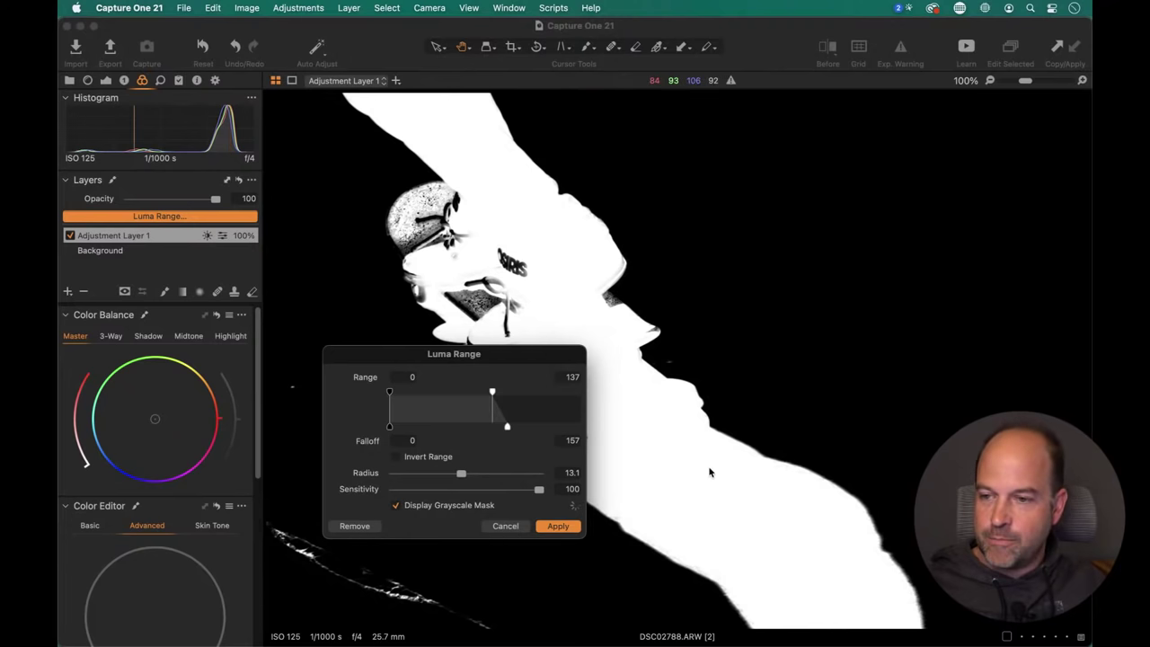
Apply the refined luma range and erase the stray mask streaks along the pavement crack.
left_click(554, 527)
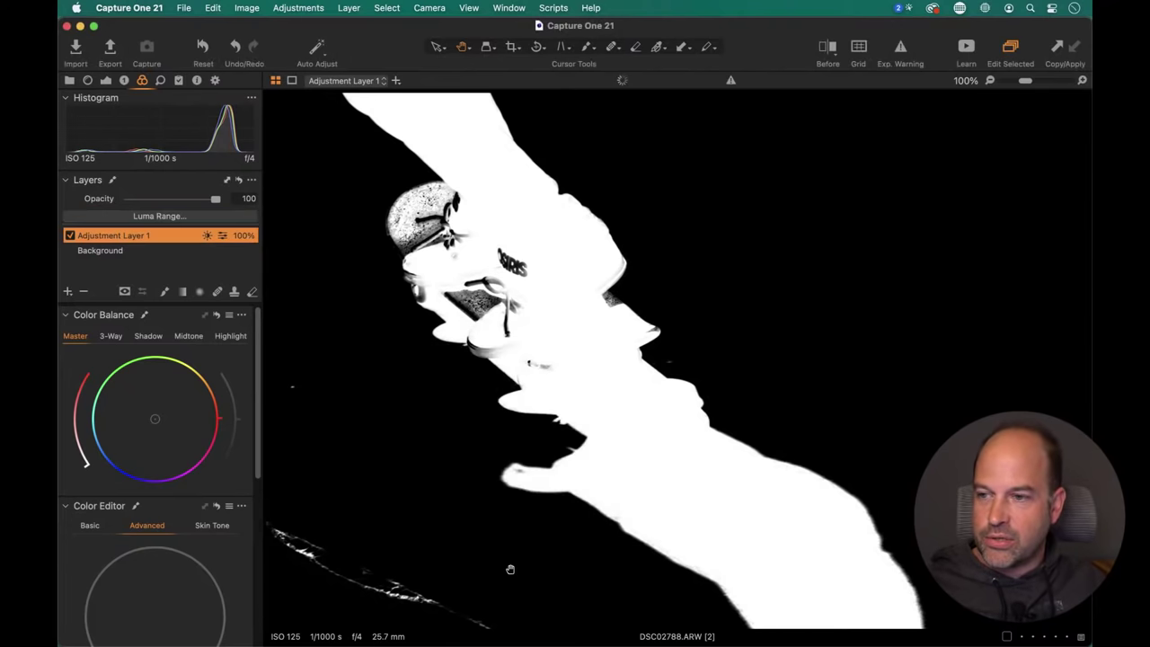
left_click(613, 451)
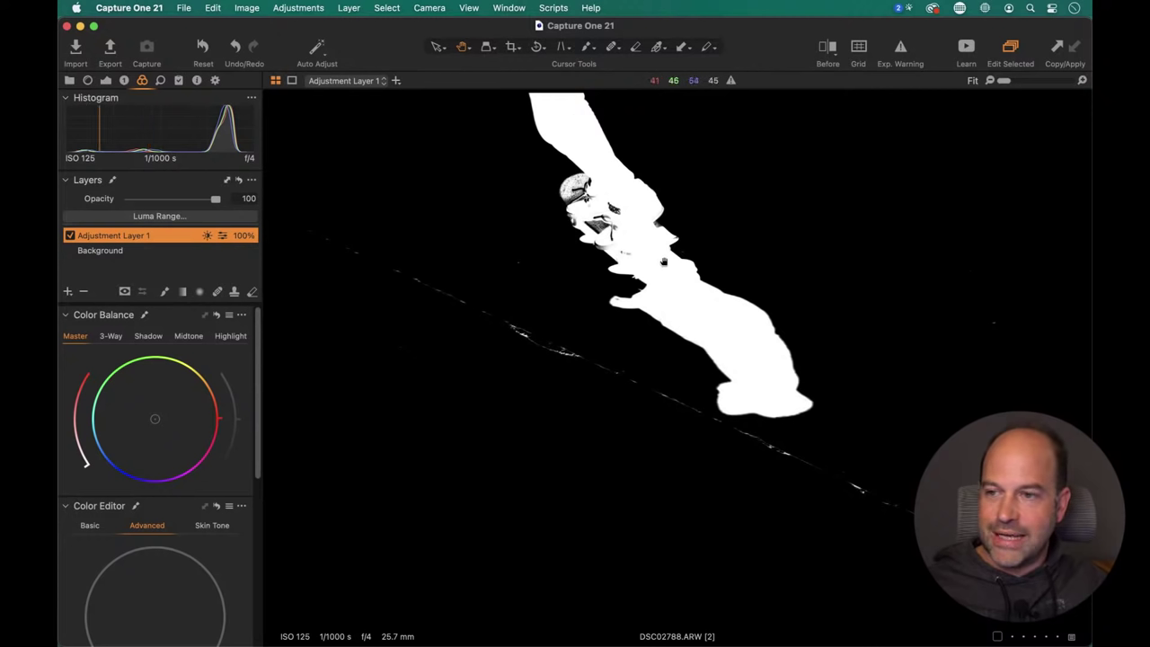
left_click(251, 292)
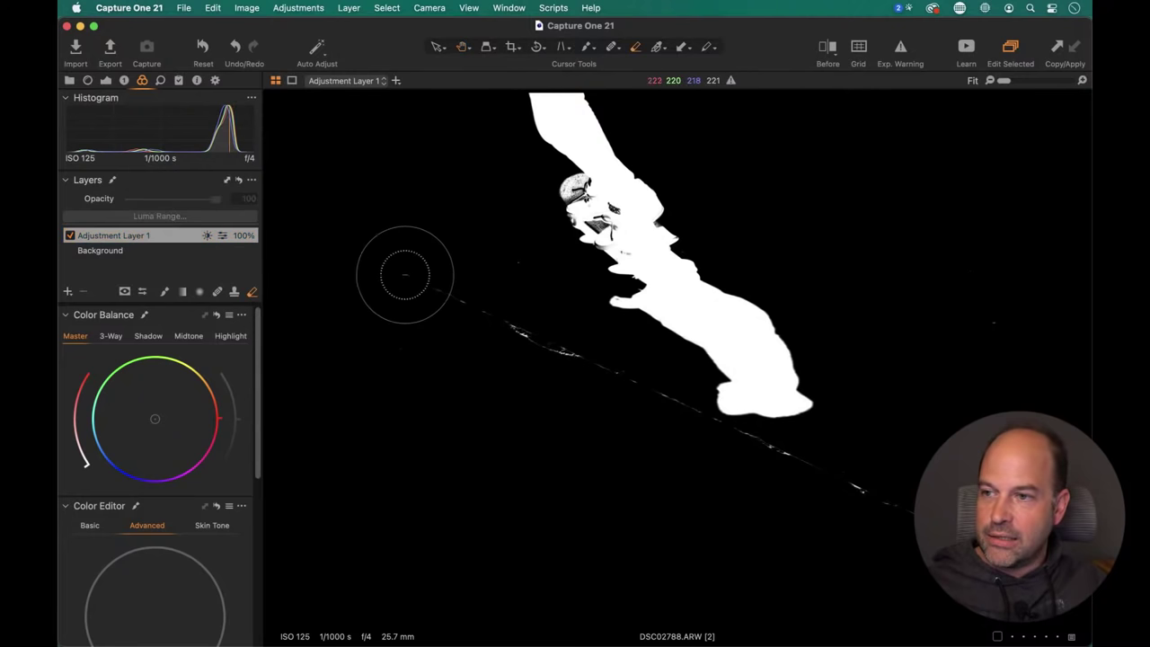
mouse_move(538, 354)
left_mouse_down()
mouse_move(521, 273)
mouse_move(530, 359)
mouse_move(642, 406)
left_mouse_up()
left_click_drag(892, 503, 881, 475)
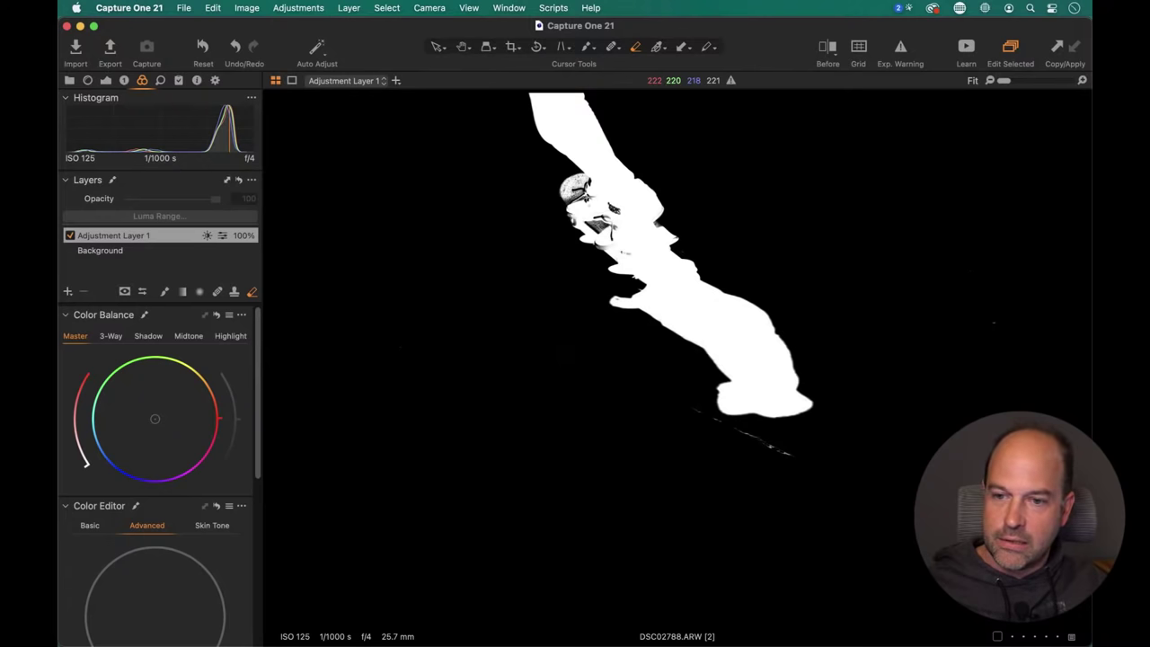
Erase the streak's tail with a smaller brush and return to the normal photo view.
right_click(839, 470)
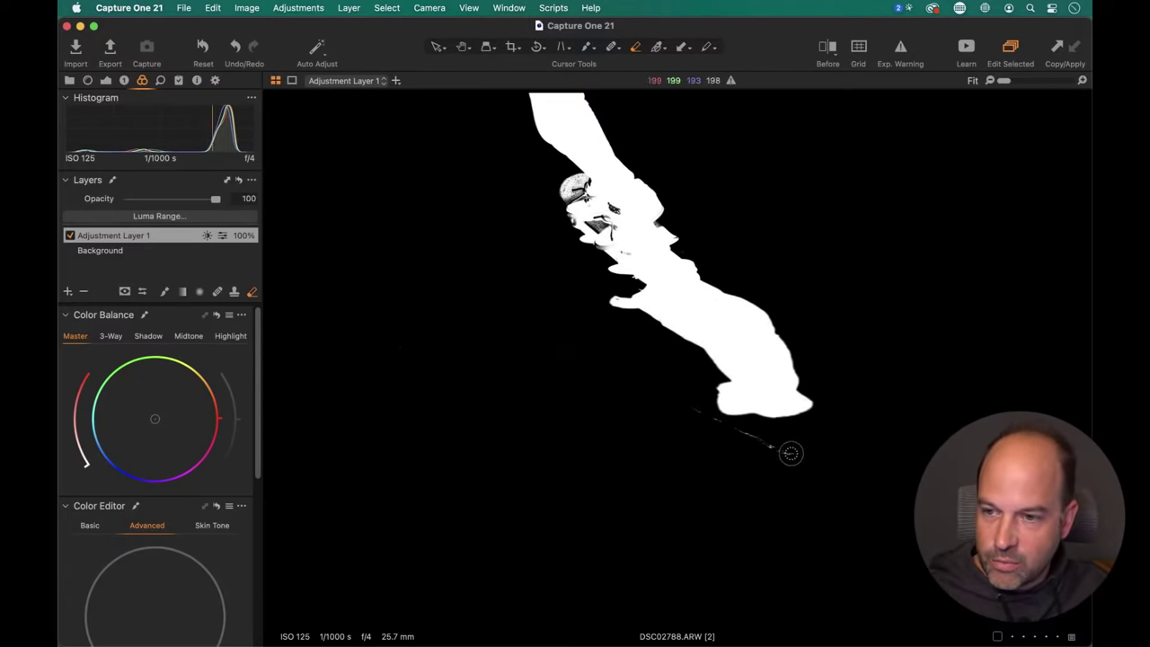
mouse_move(788, 452)
left_mouse_down()
mouse_move(731, 436)
mouse_move(689, 403)
left_mouse_up()
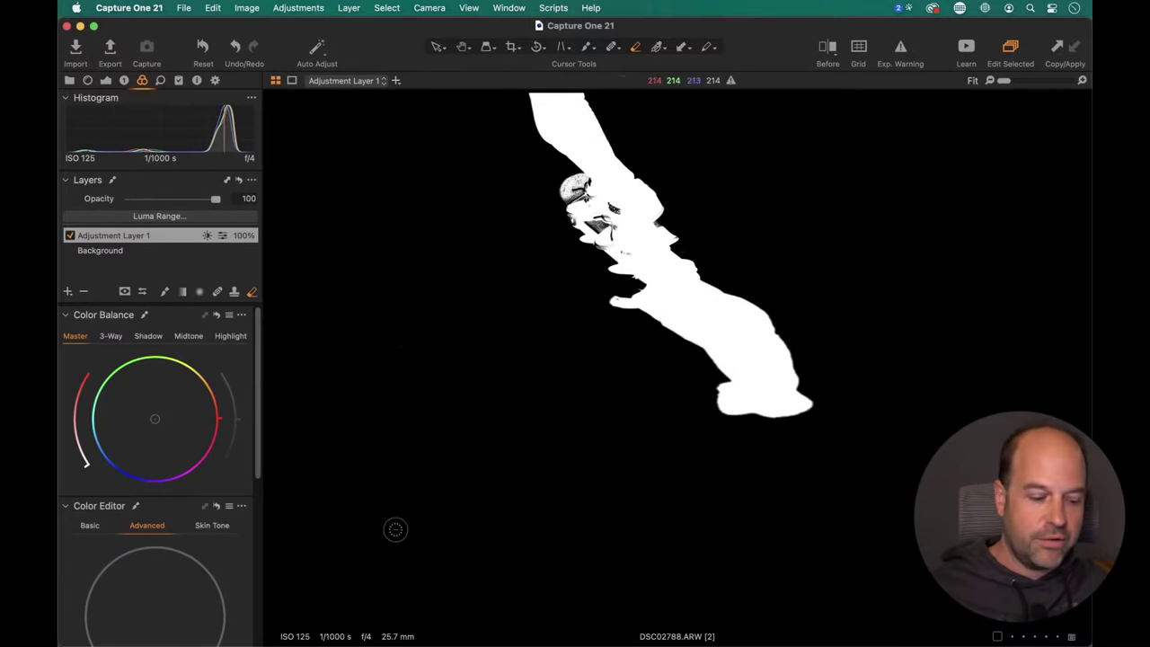
key("alt+m")
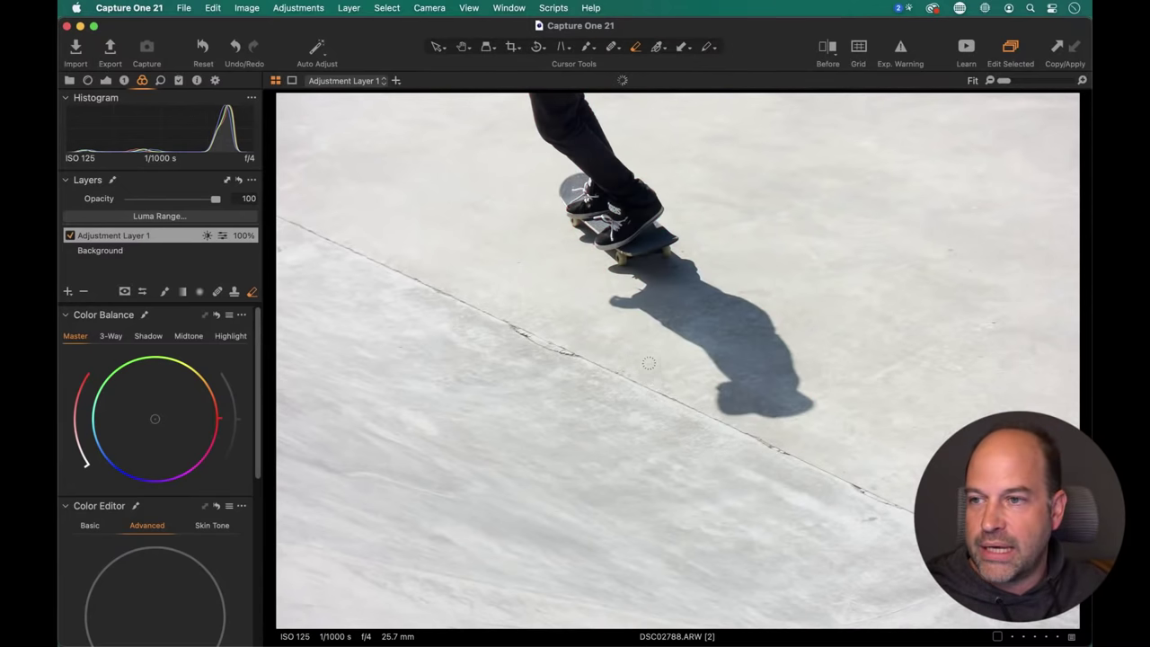
key("m")
key("m")
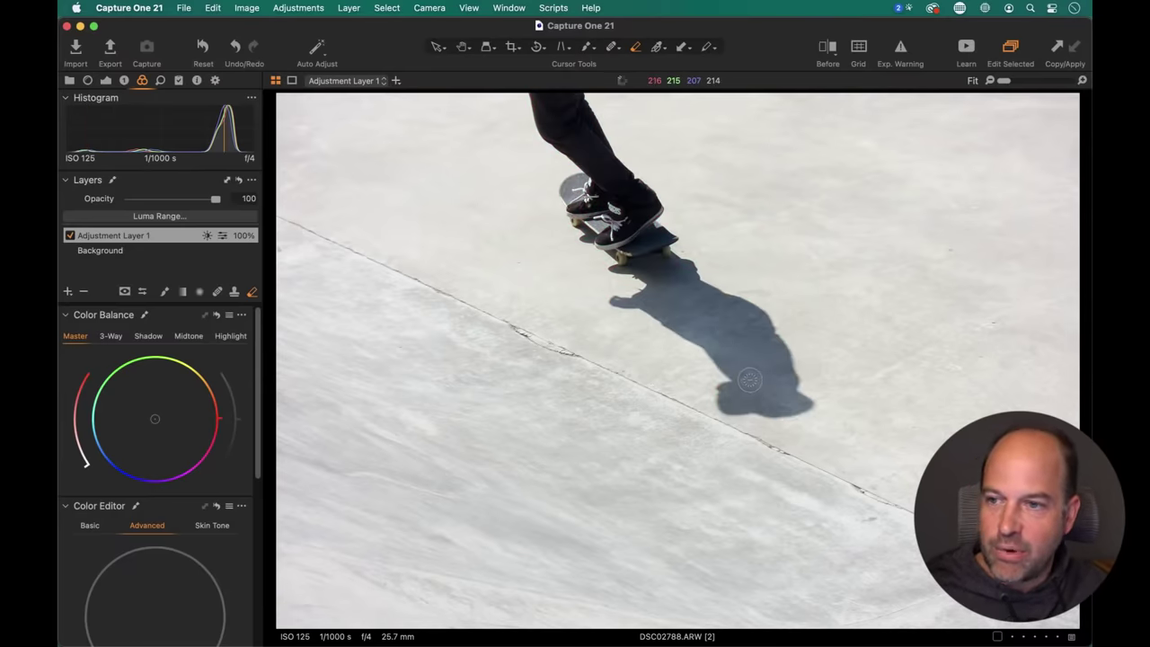
Drag Adjustment Layer 1's Master colour wheel toward blue-cyan, then check the mask coverage.
left_click(113, 340)
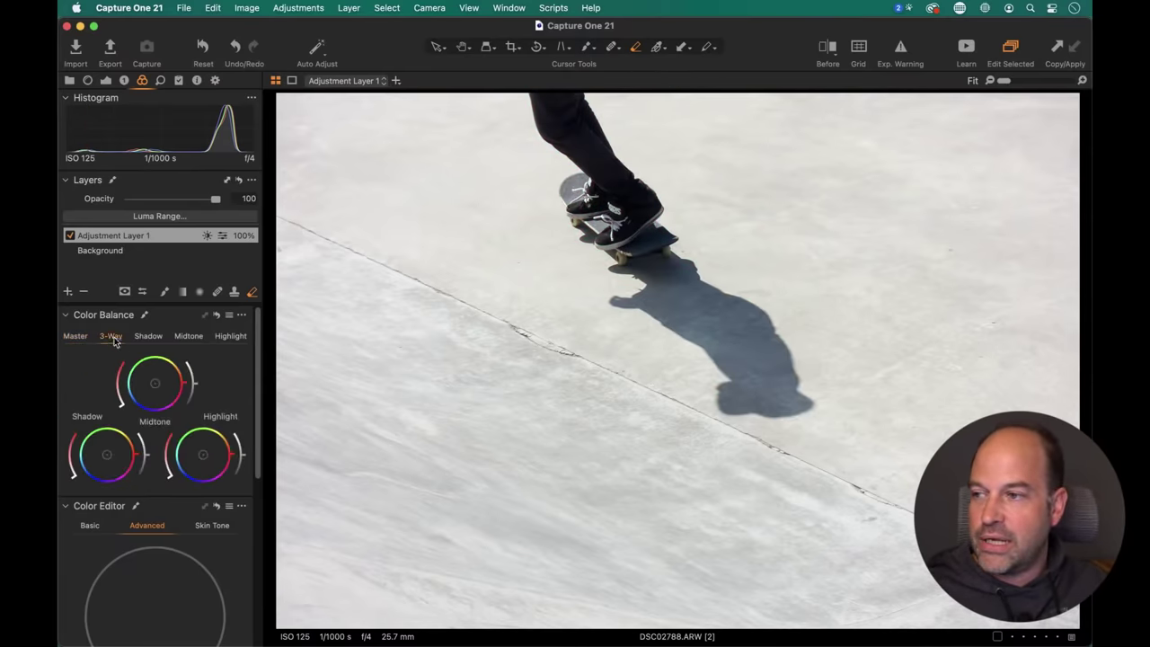
left_click(75, 336)
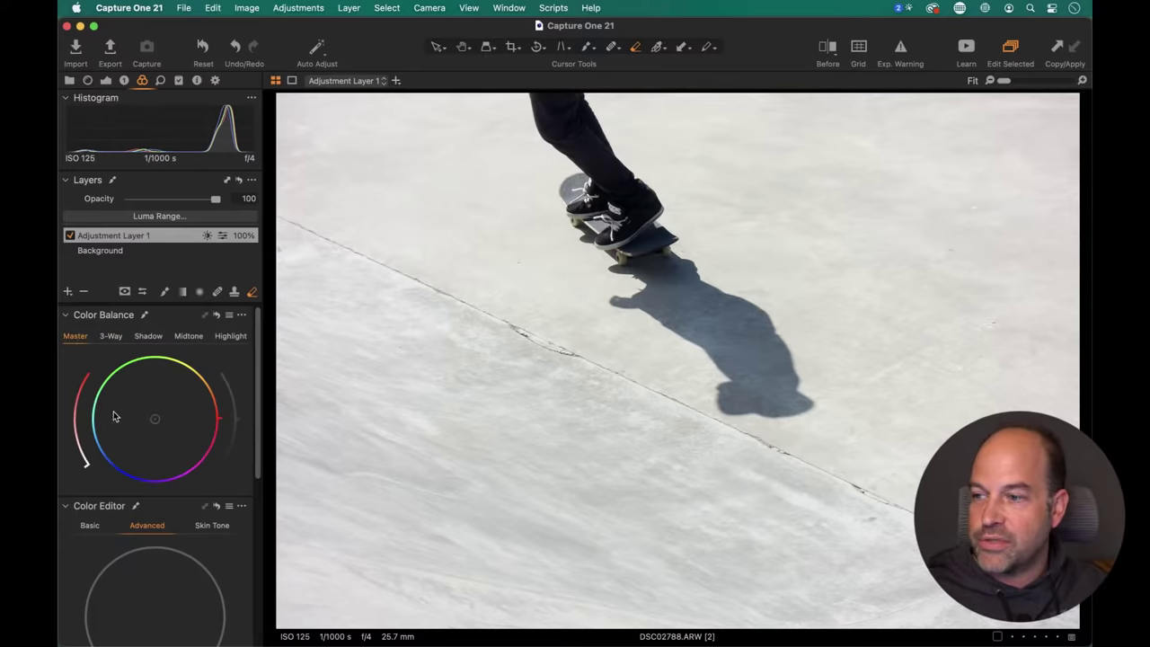
mouse_move(156, 421)
left_mouse_down()
mouse_move(118, 437)
mouse_move(182, 393)
mouse_move(126, 429)
left_mouse_up()
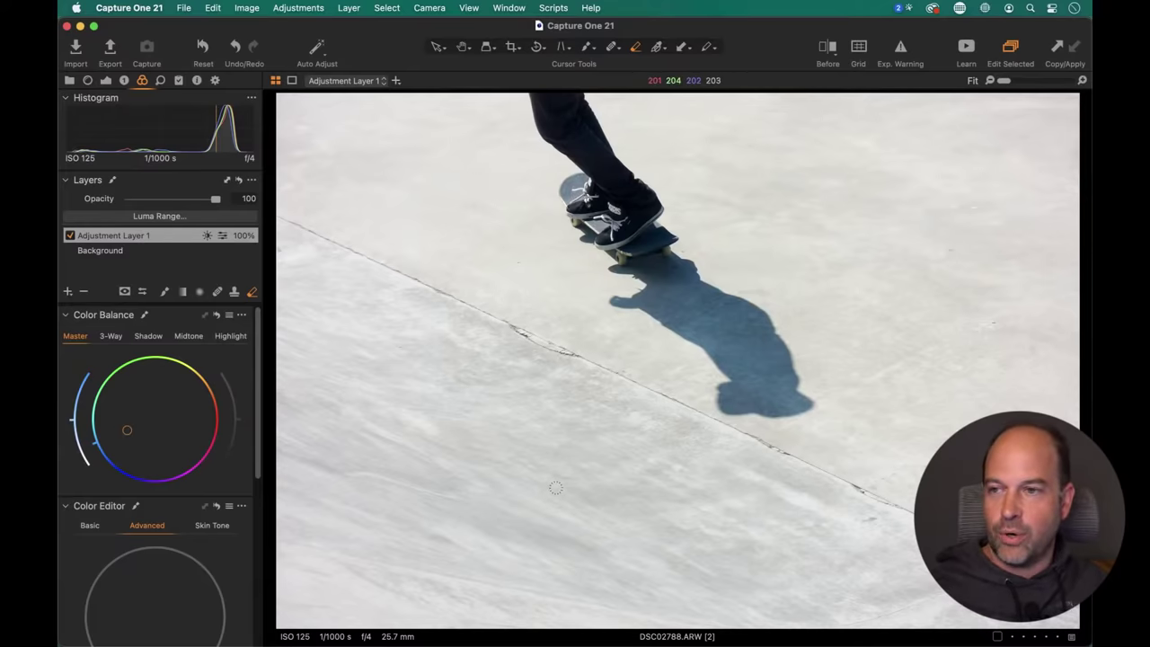
left_click(113, 252)
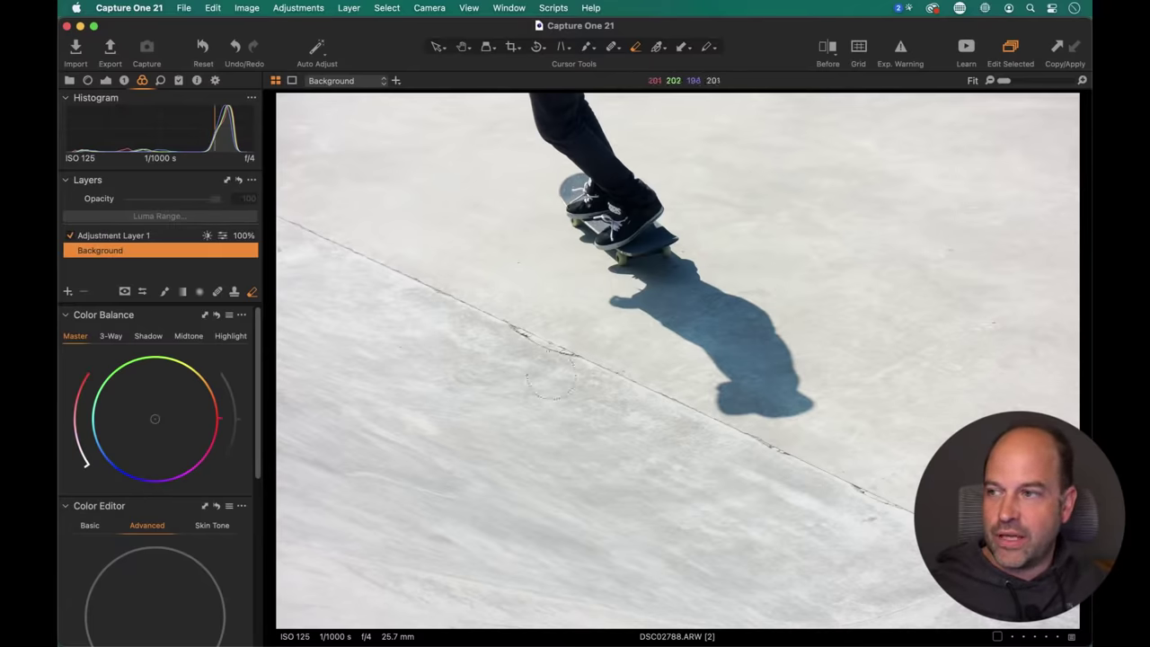
left_click(117, 236)
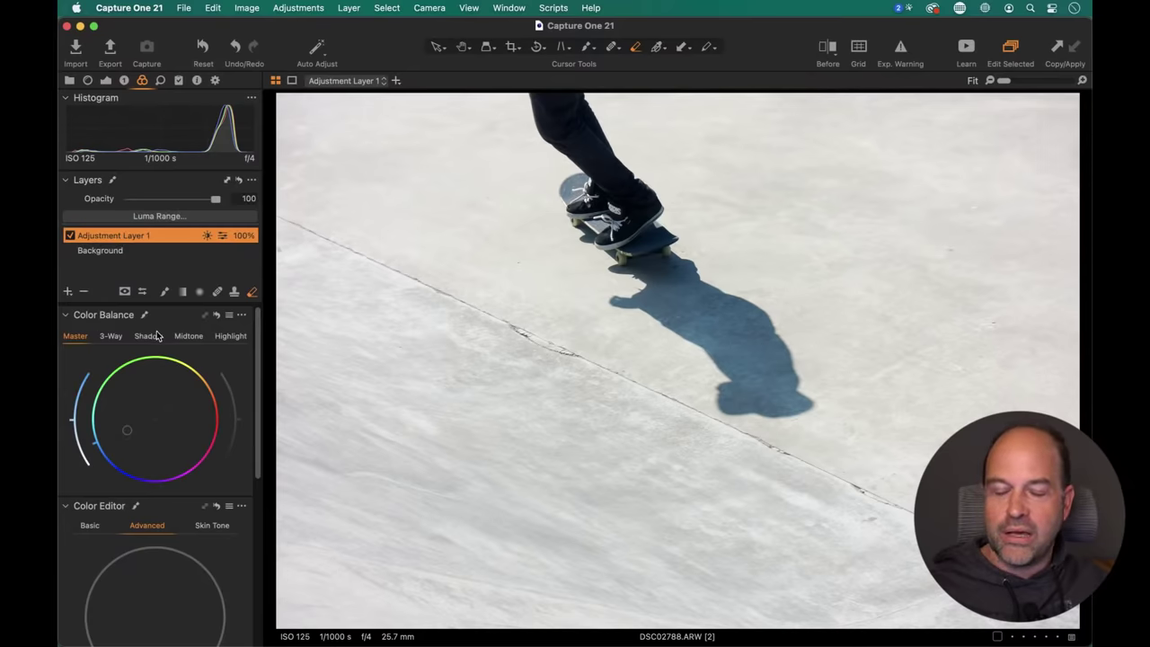
key("m")
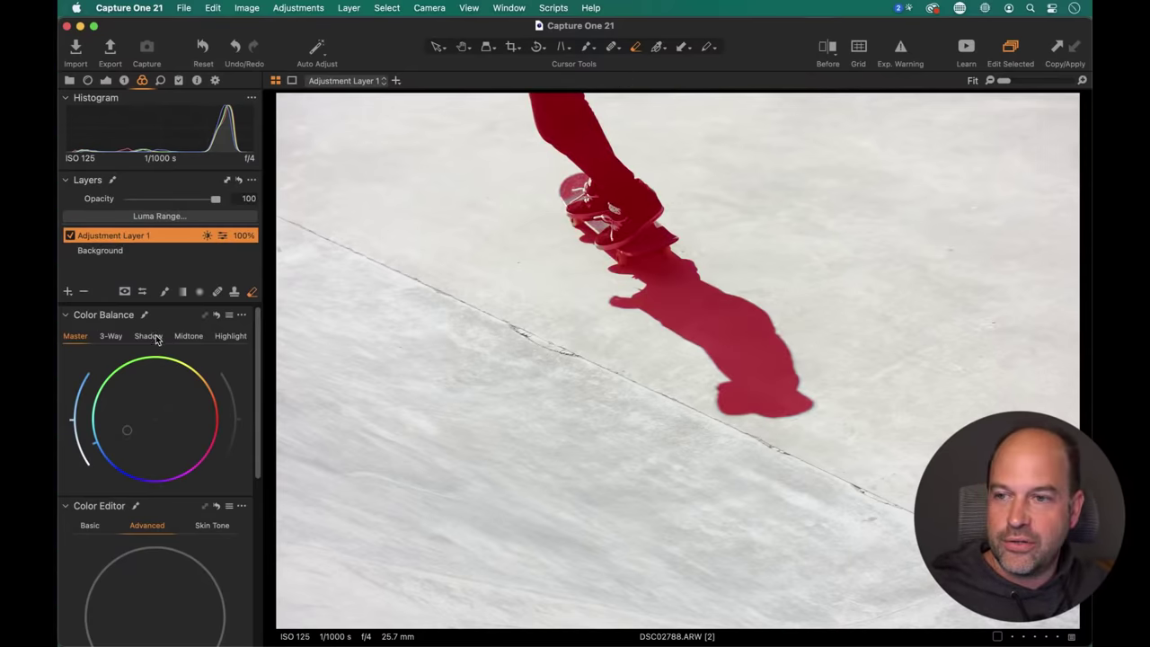
key("m")
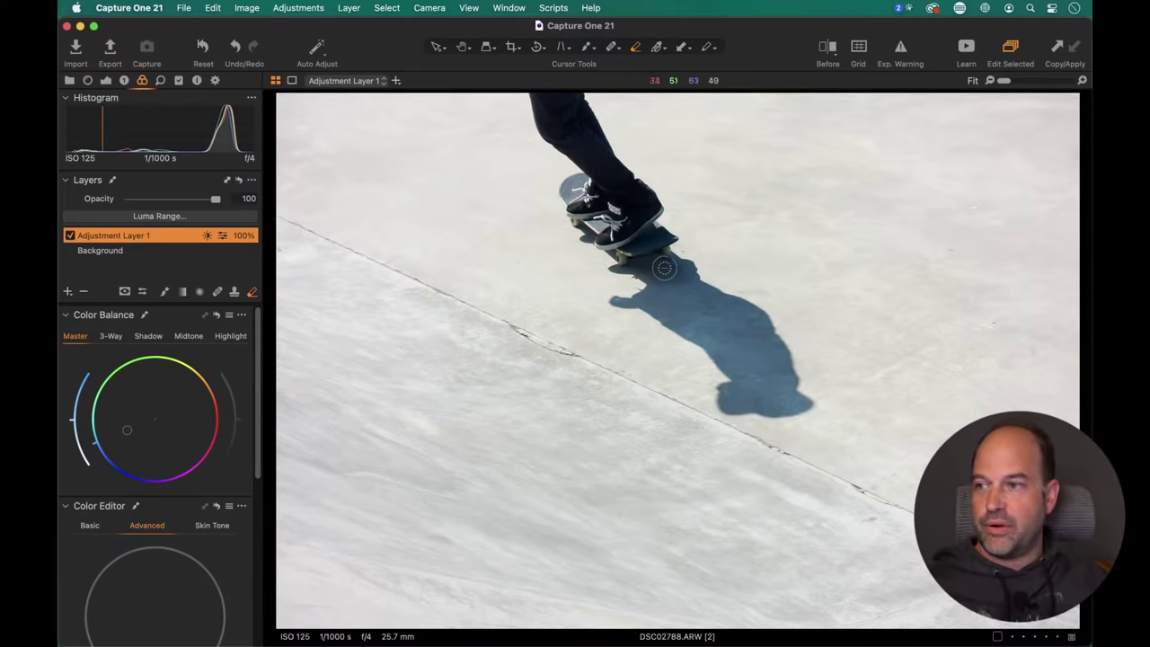
Add a new adjustment layer and copy its mask from Adjustment Layer 1.
left_click(67, 292)
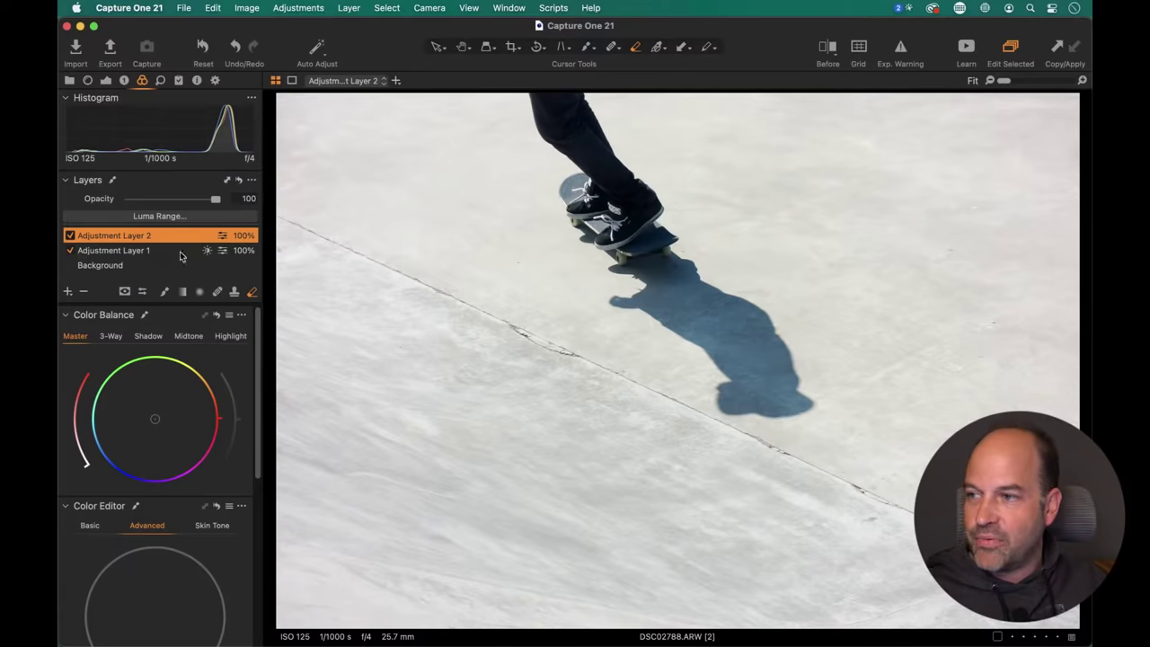
right_click(148, 236)
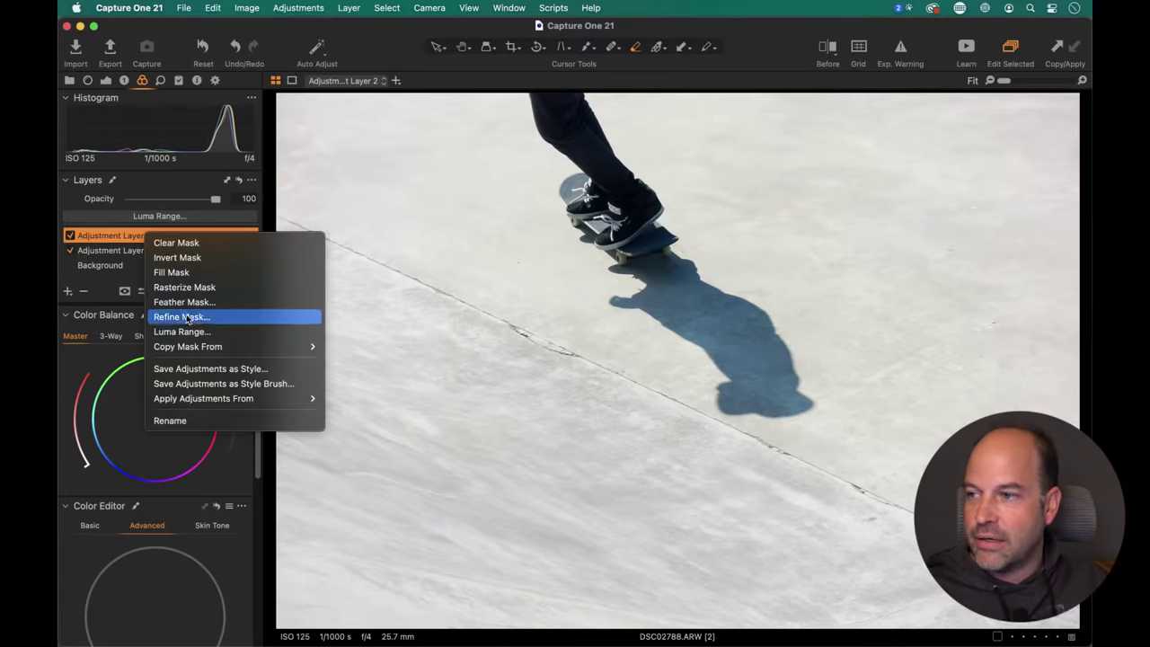
mouse_move(192, 348)
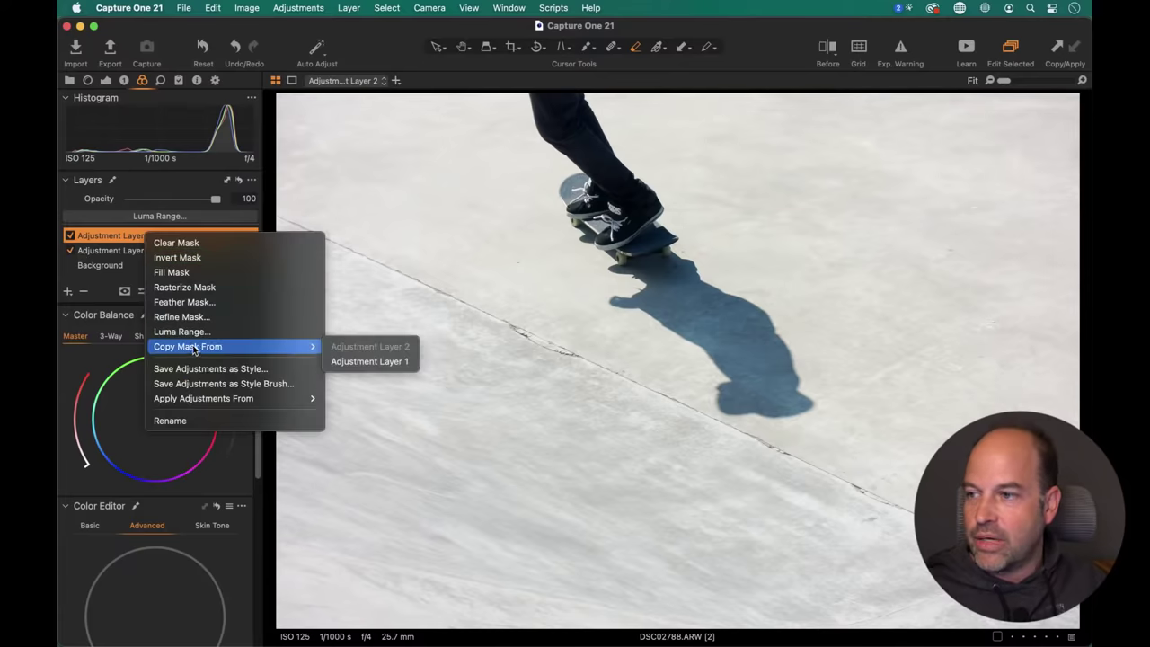
left_click(368, 361)
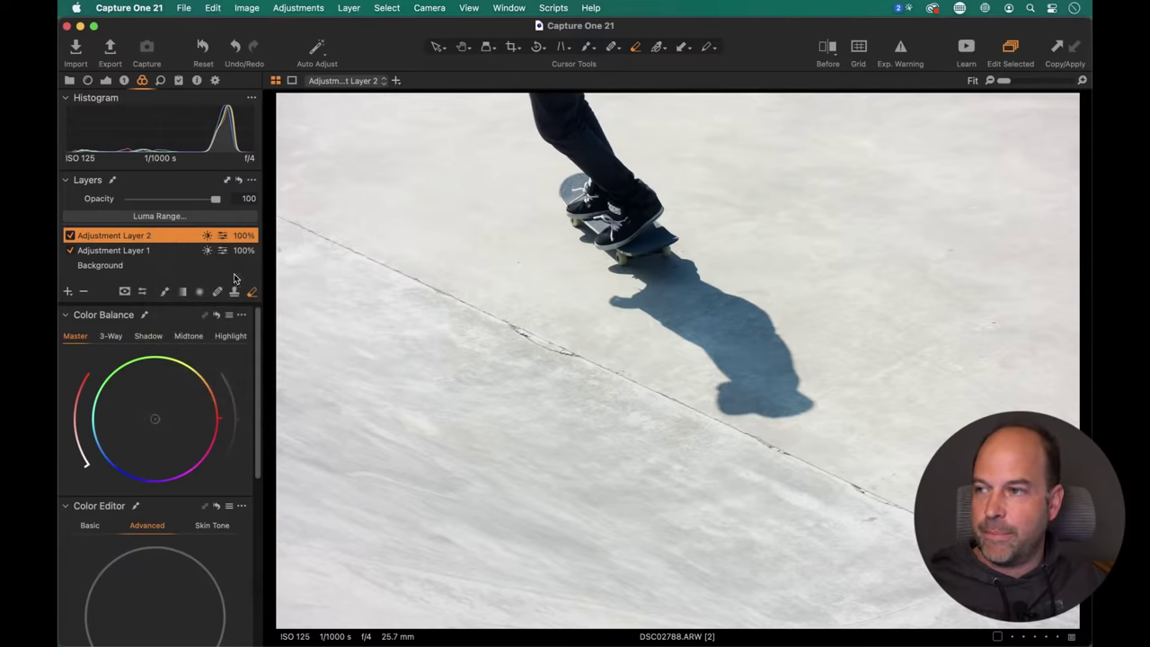
Rename Adjustment Layer 1 to 'rider' and reselect Adjustment Layer 2.
double_click(133, 251)
type("r")
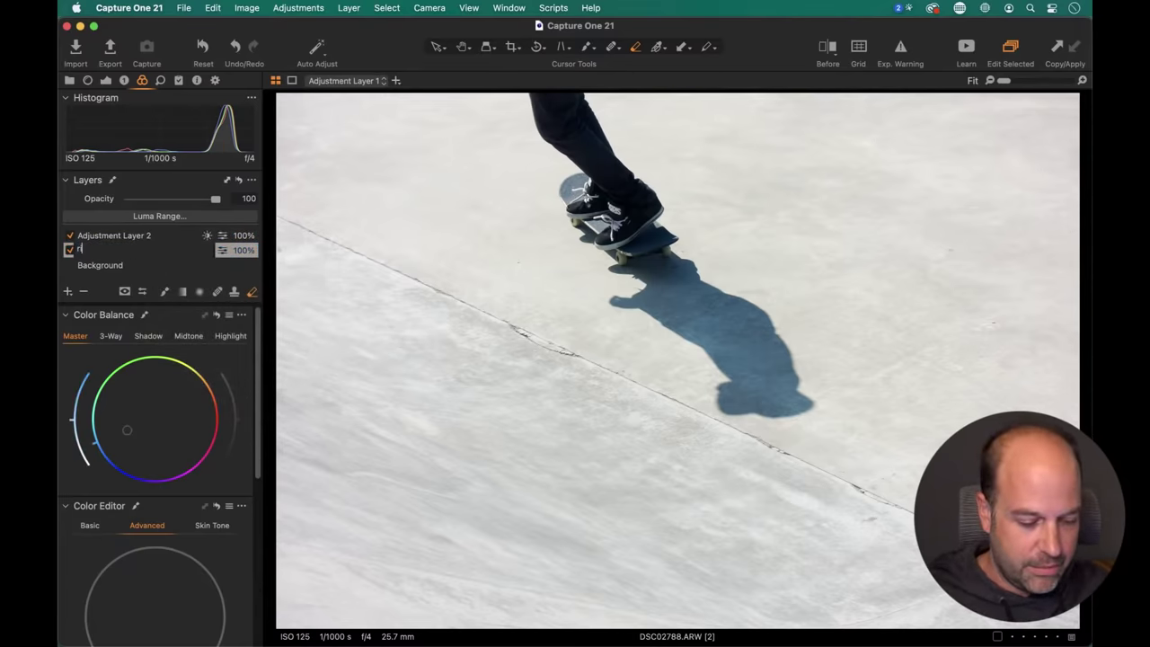
type("ider")
key("Return")
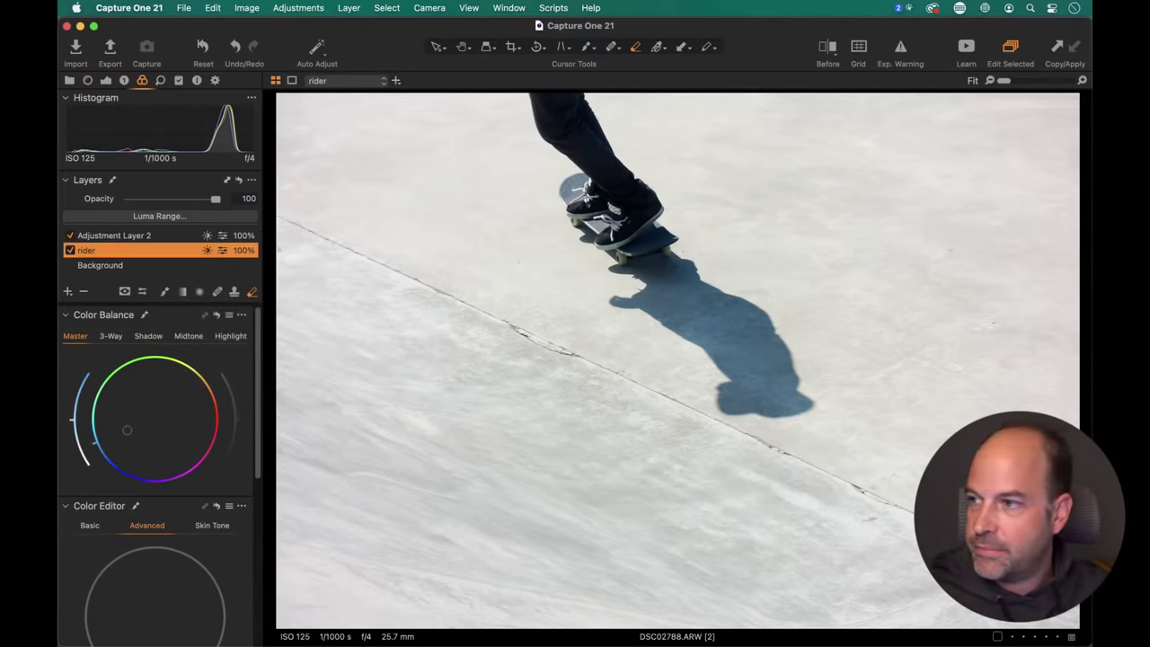
left_click(112, 236)
Toggle Adjustment Layer 2's mask overlay to check it, then open its mask options menu.
key("m")
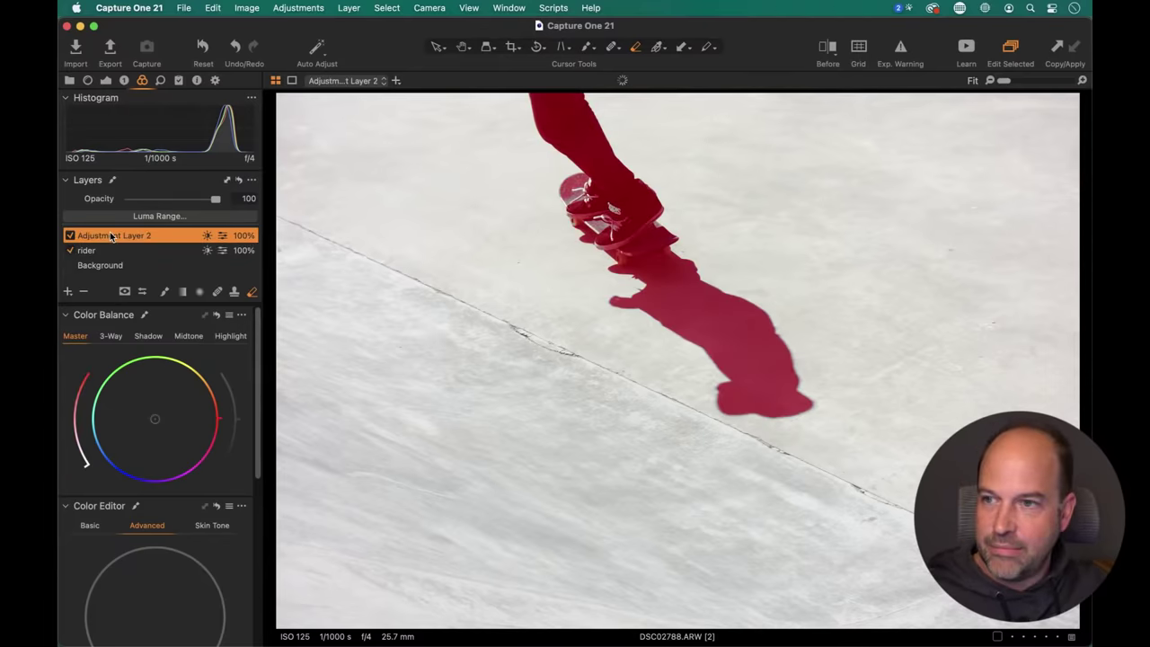
key("m")
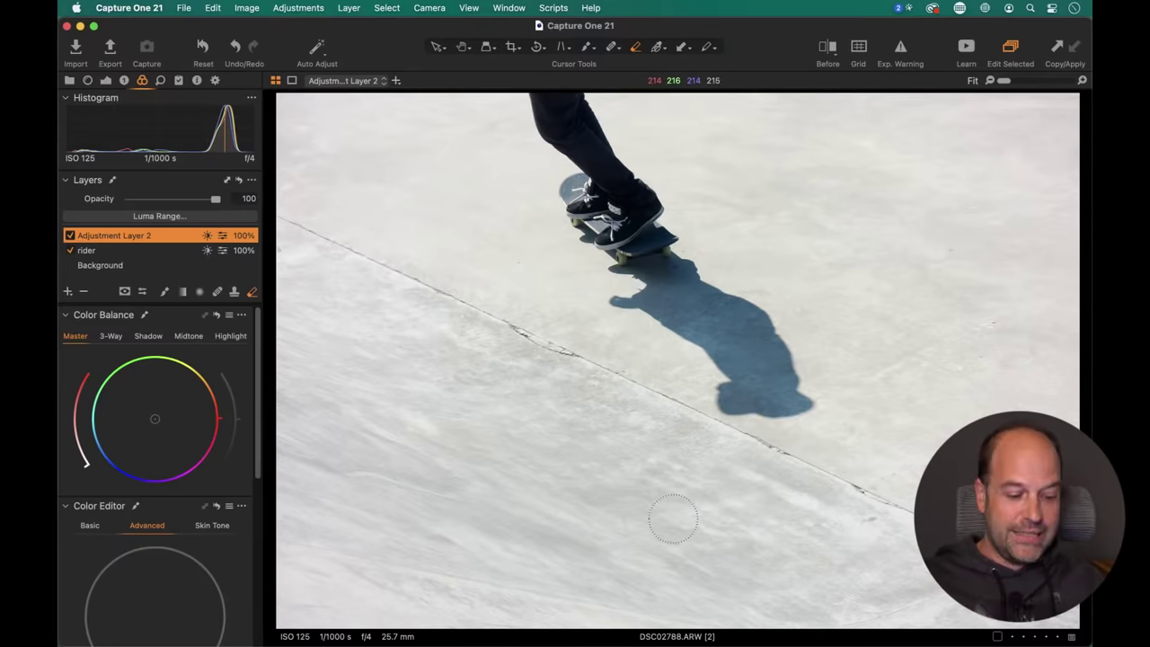
key("m")
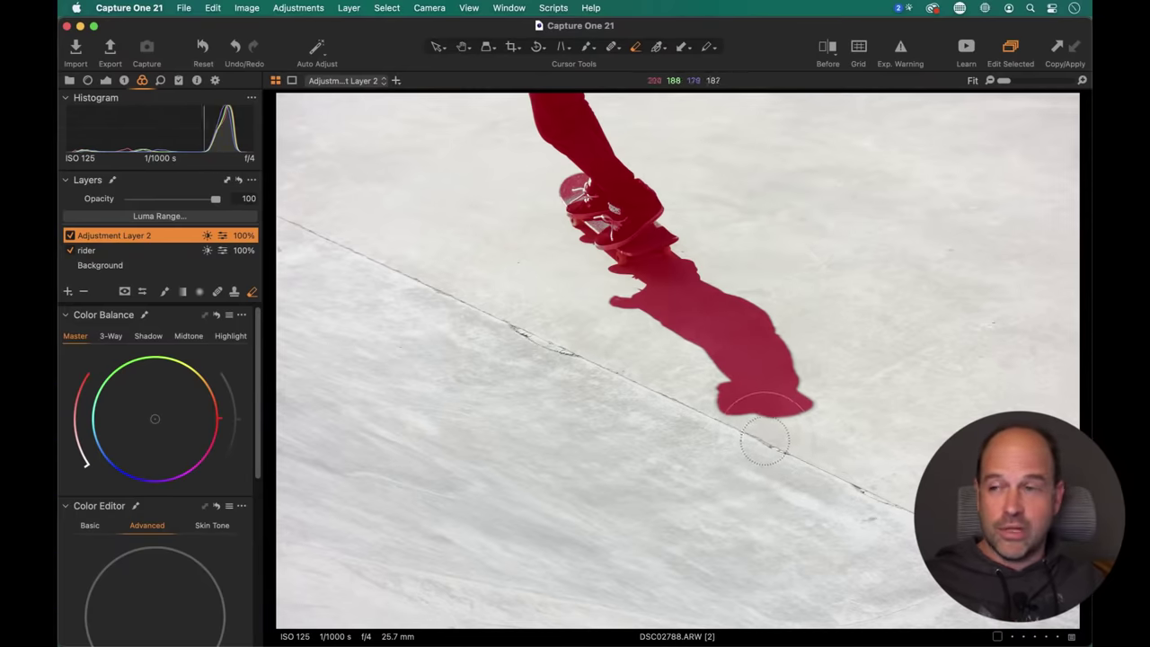
right_click(152, 238)
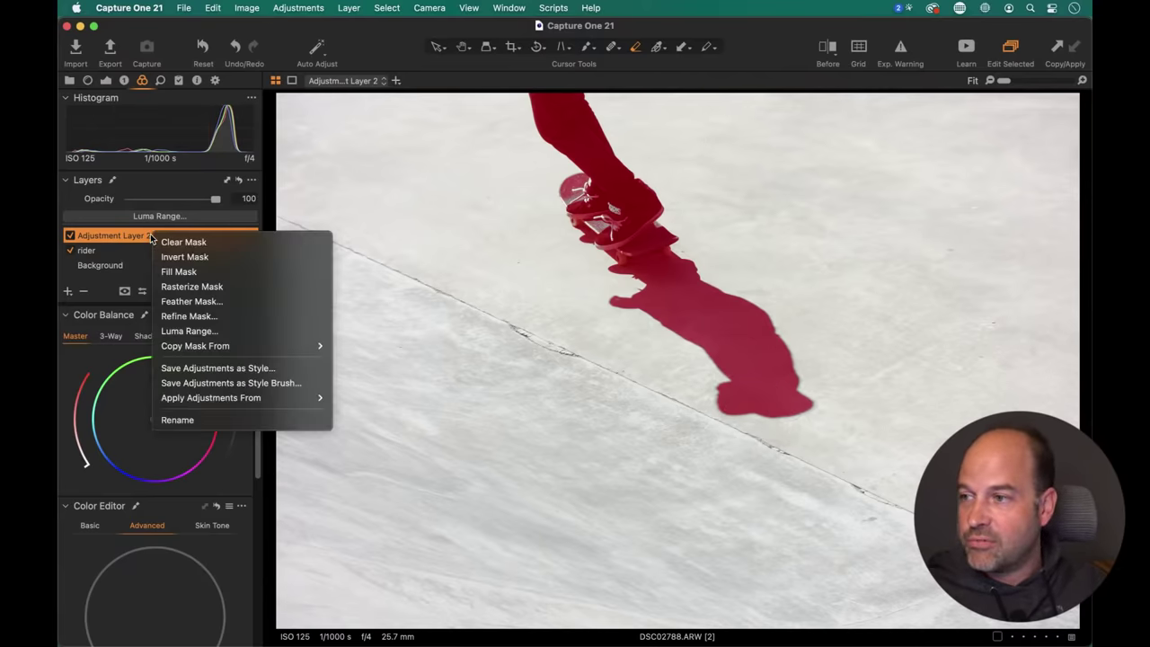
Rasterize Adjustment Layer 2's mask and invert it so only the skater and shadow are excluded.
left_click(266, 285)
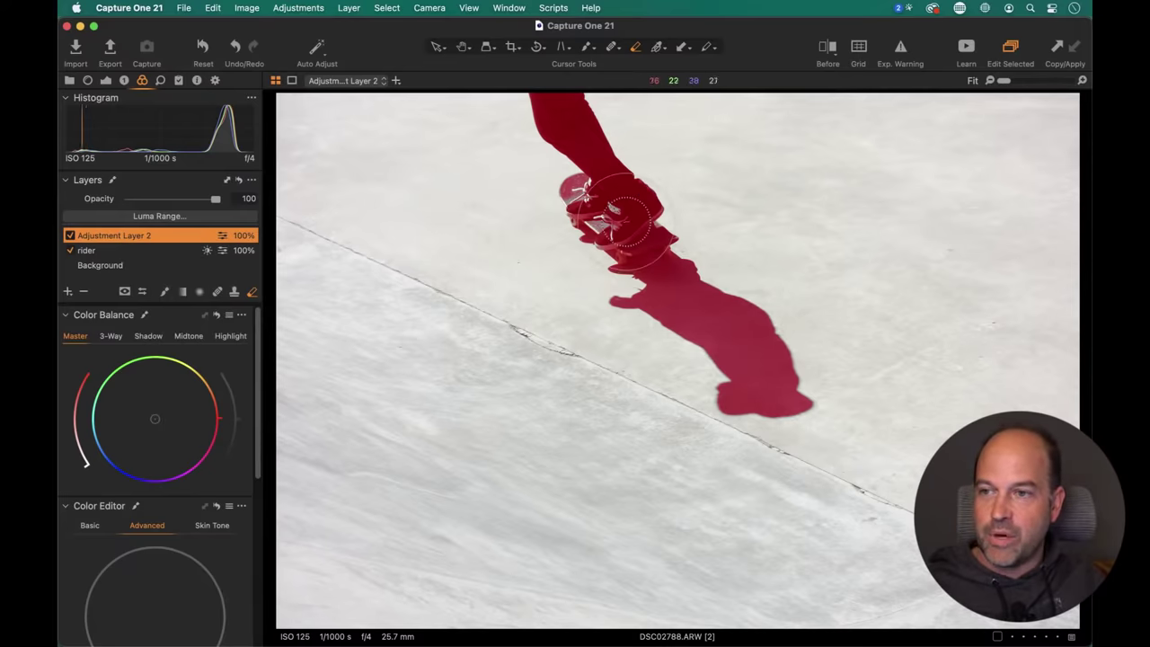
right_click(179, 235)
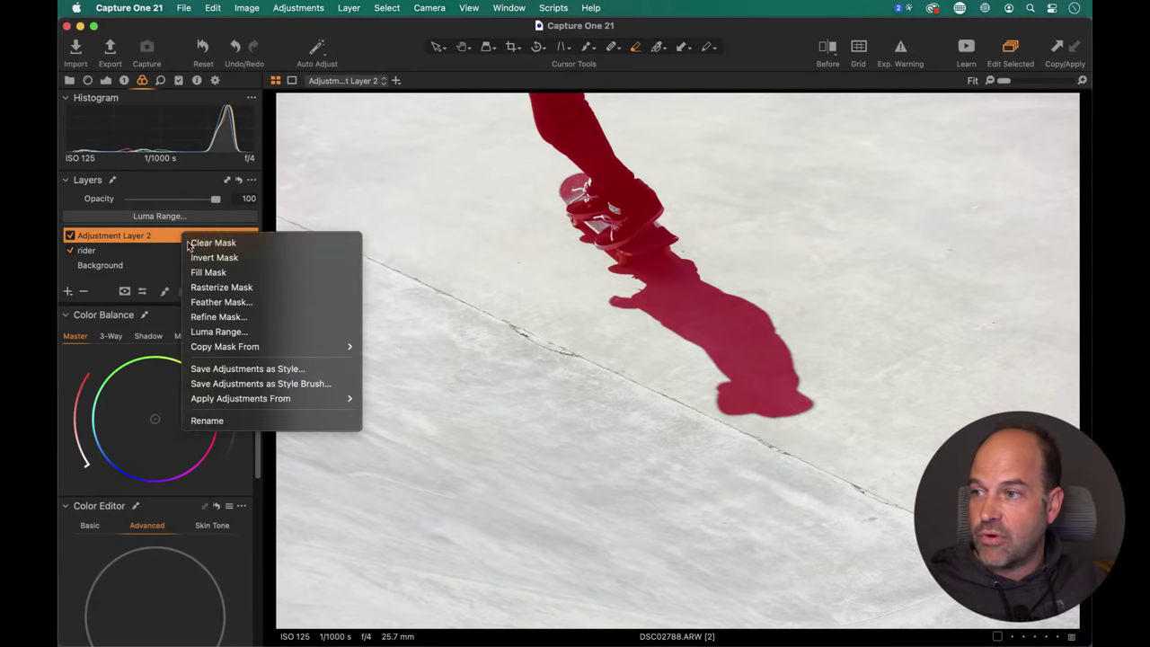
key("Escape")
key("super+i")
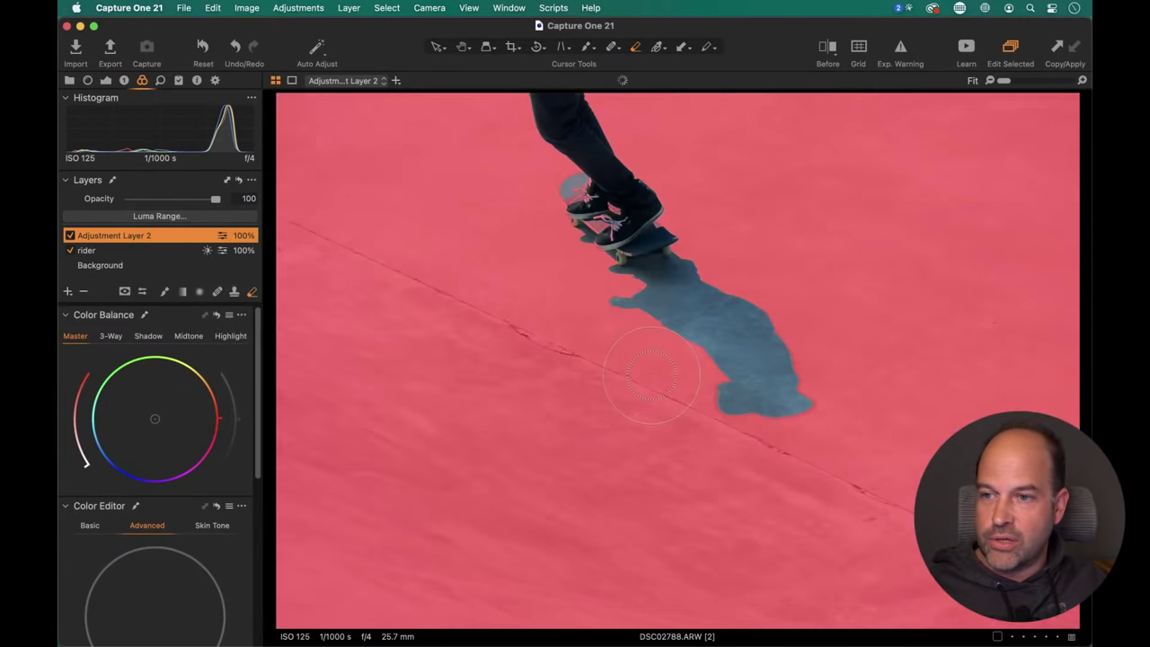
key("m")
key("m")
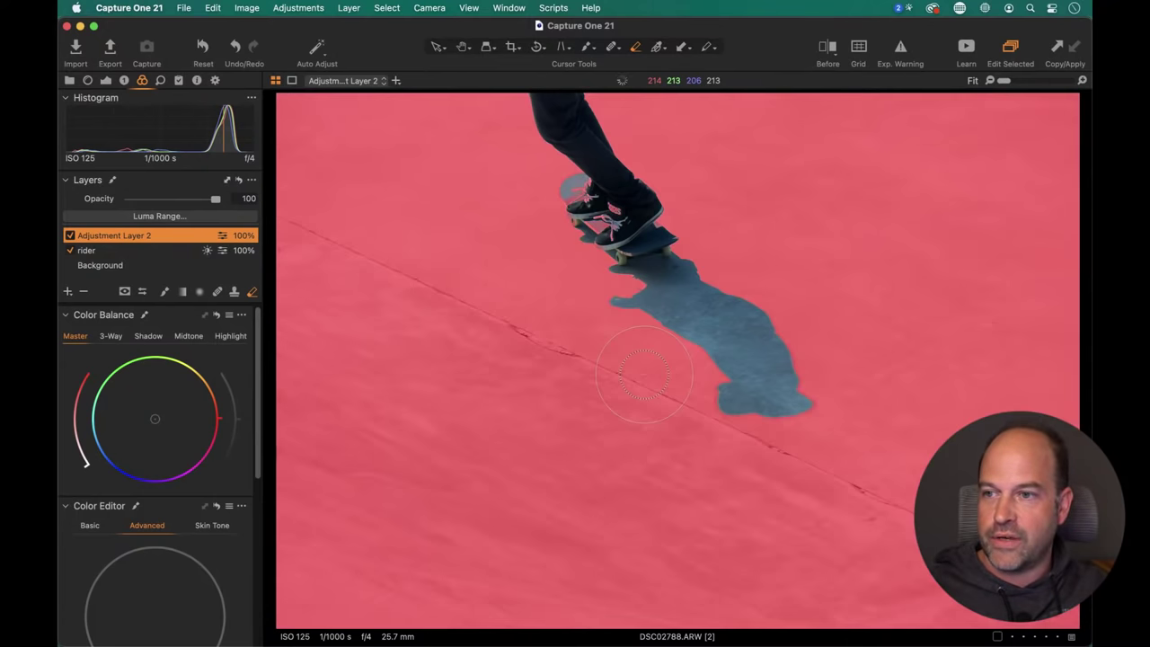
key("m")
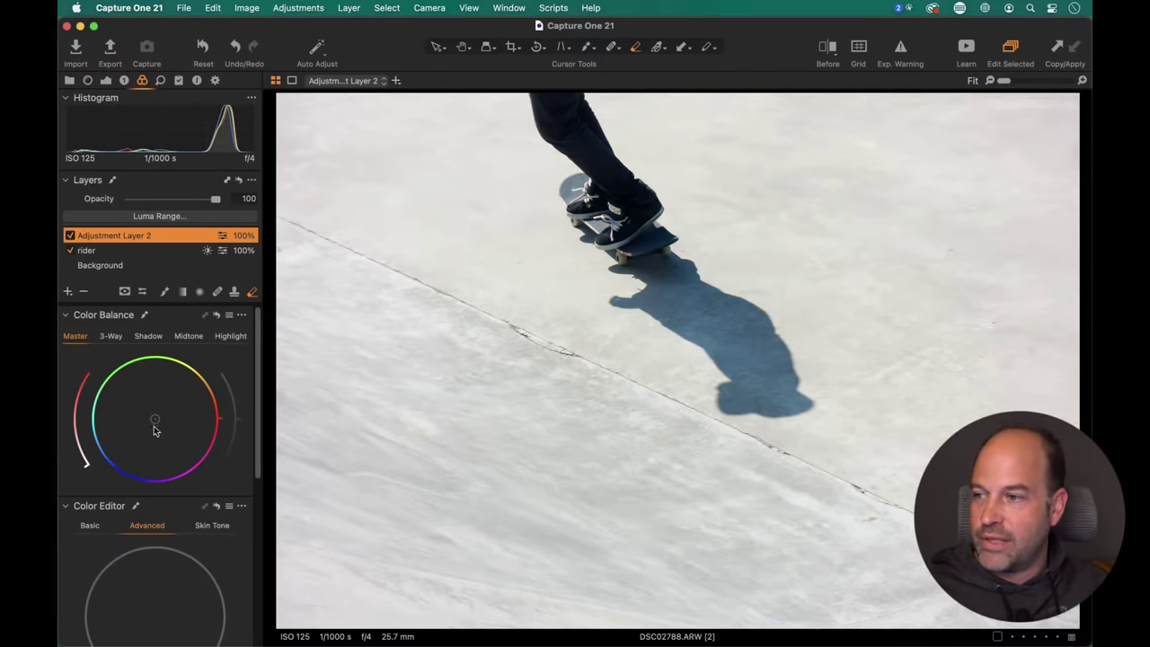
Warm the concrete on Adjustment Layer 2 toward orange and slightly retint the rider layer.
left_click_drag(158, 421, 171, 408)
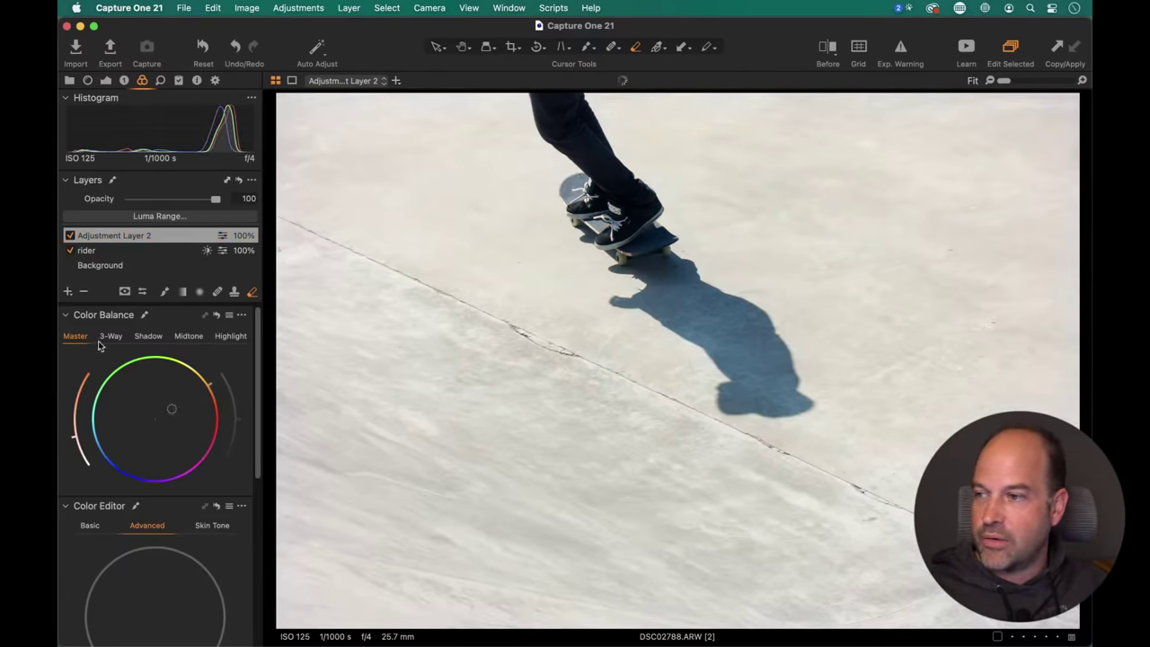
left_click(99, 251)
left_click_drag(123, 437, 121, 436)
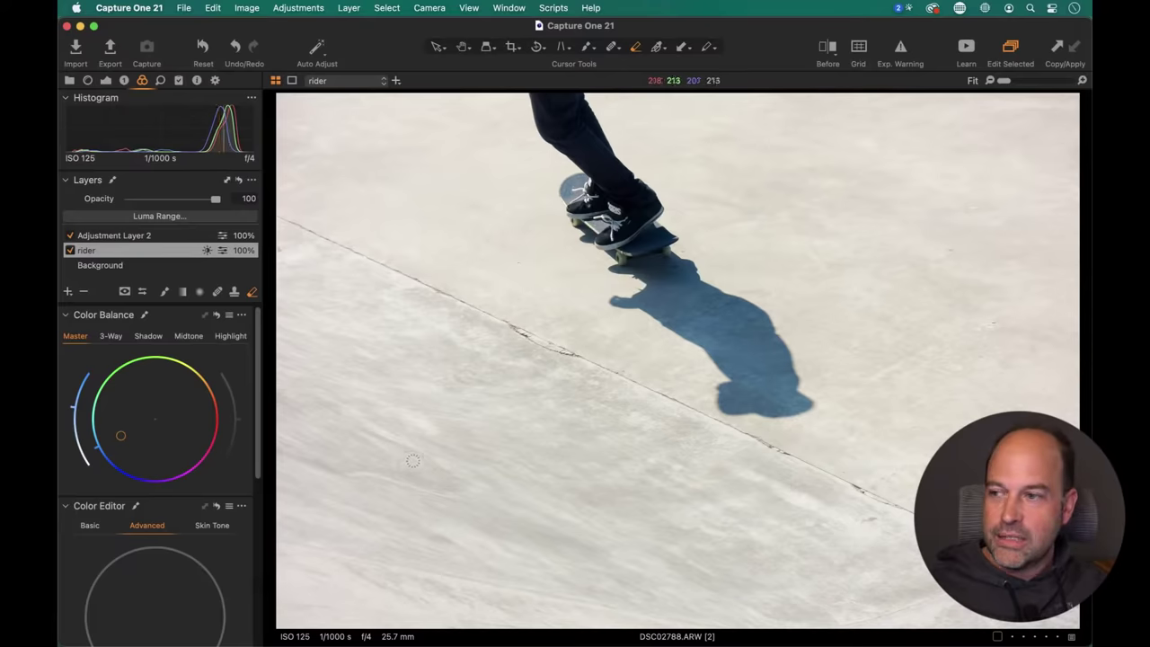
Show the three-way Color Balance wheels and return to the 17-image browser grid.
left_click(110, 336)
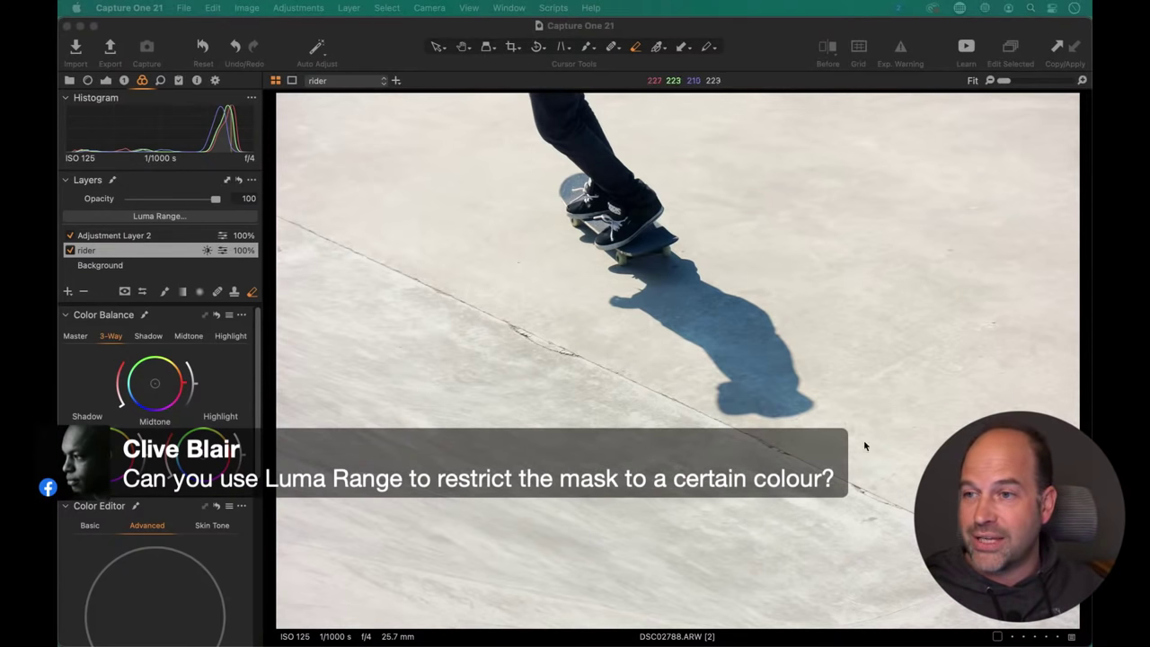
left_click(406, 239)
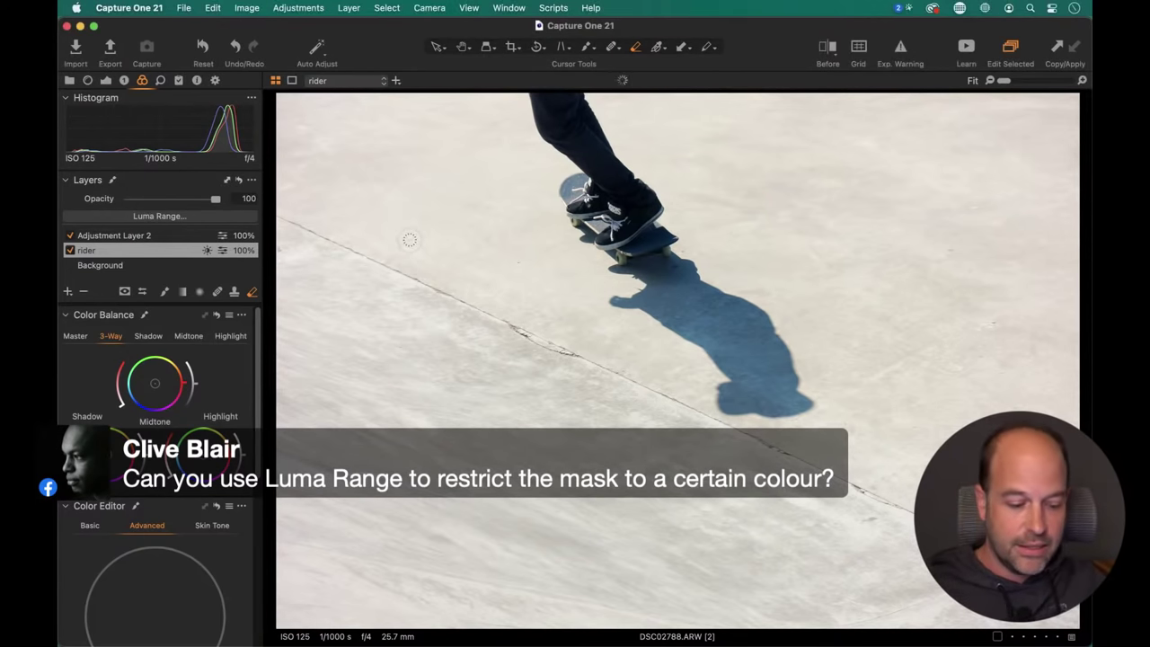
key("super+alt+v")
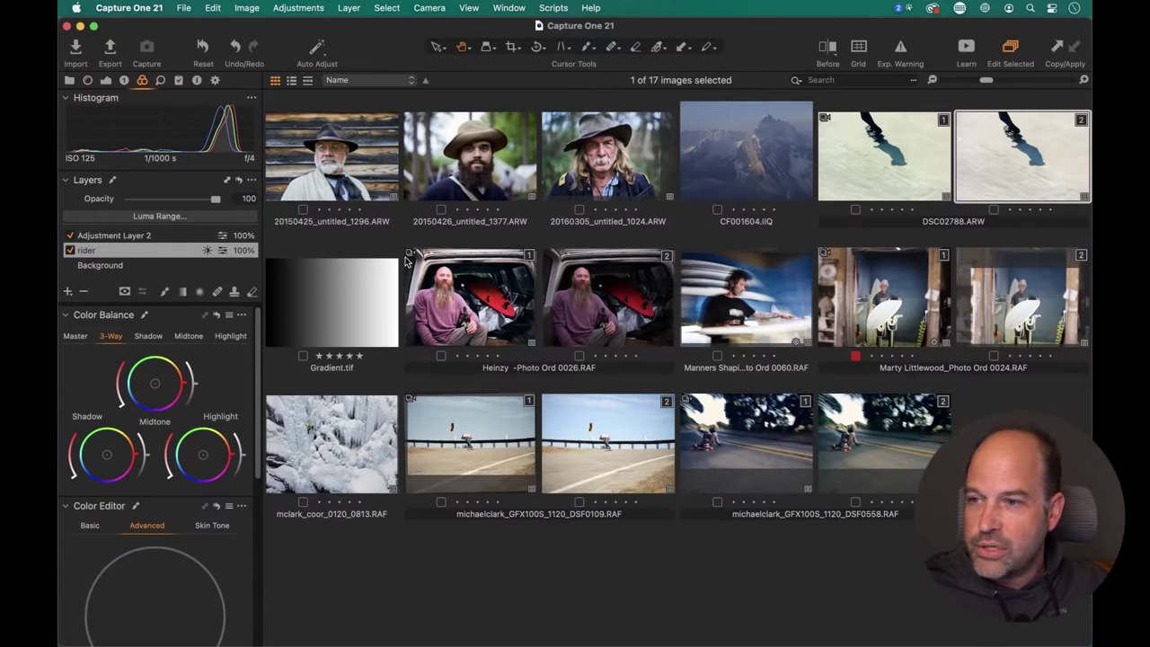
Open the bearded man's portrait and sample his blue jacket as a Color Editor range.
double_click(466, 166)
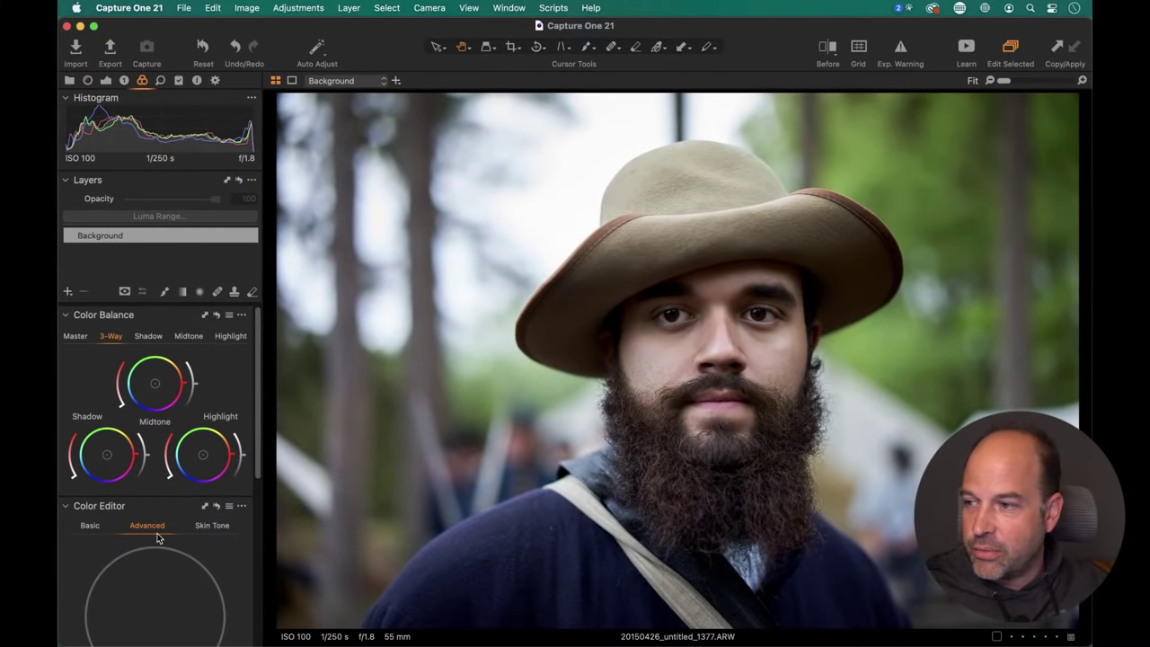
scroll(159, 532, "down", 5)
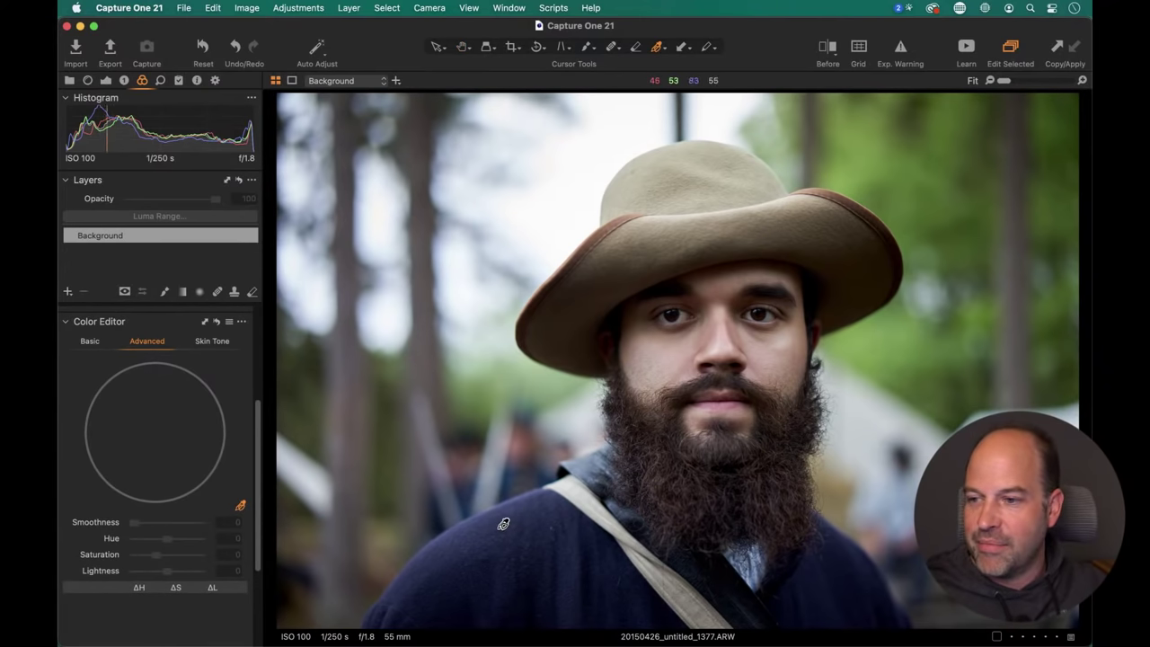
left_click(522, 526)
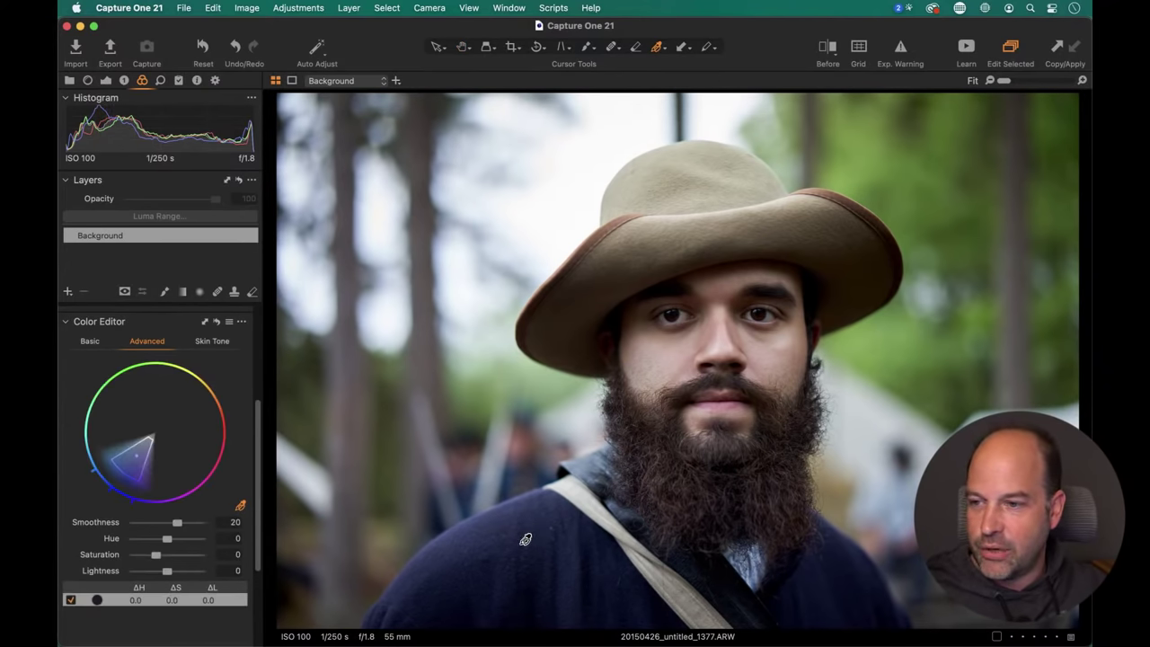
Narrow the blue colour range slightly and open the Color Editor's extra options.
scroll(135, 503, "down", 4)
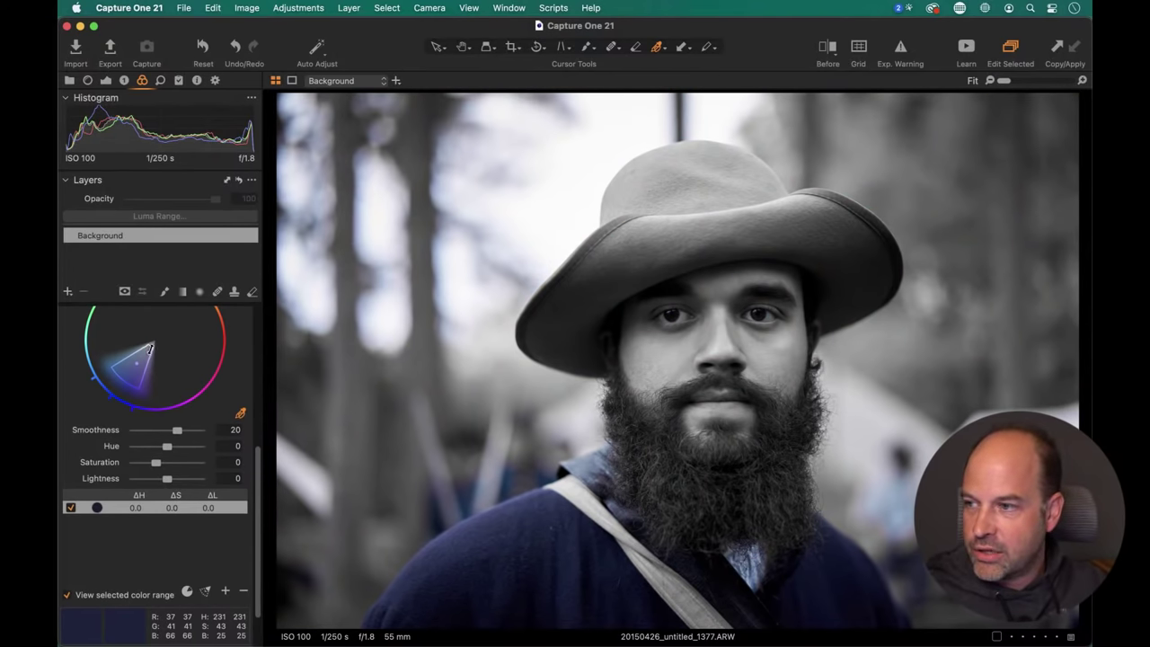
left_click_drag(145, 356, 140, 360)
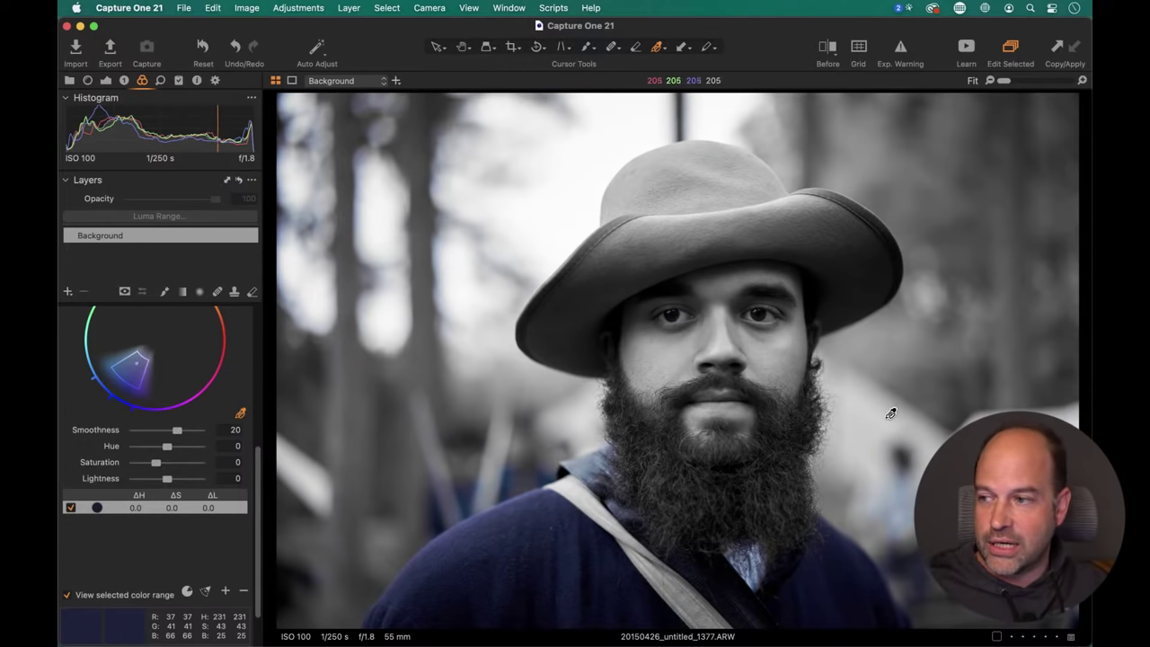
scroll(180, 402, "up", 5)
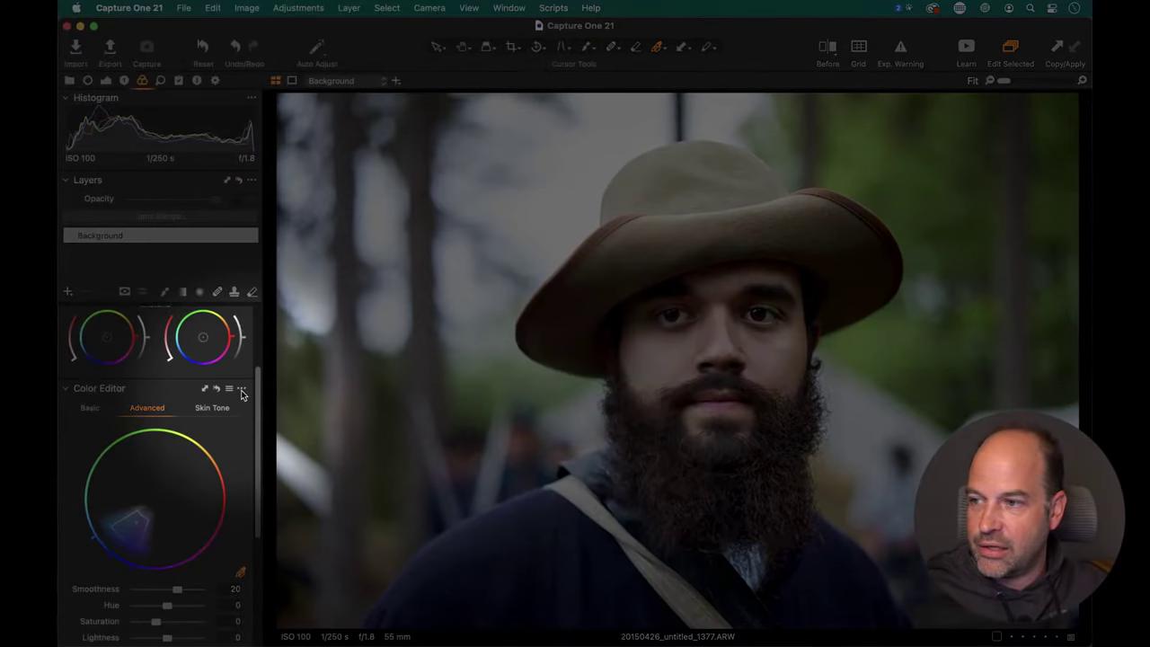
left_click(241, 388)
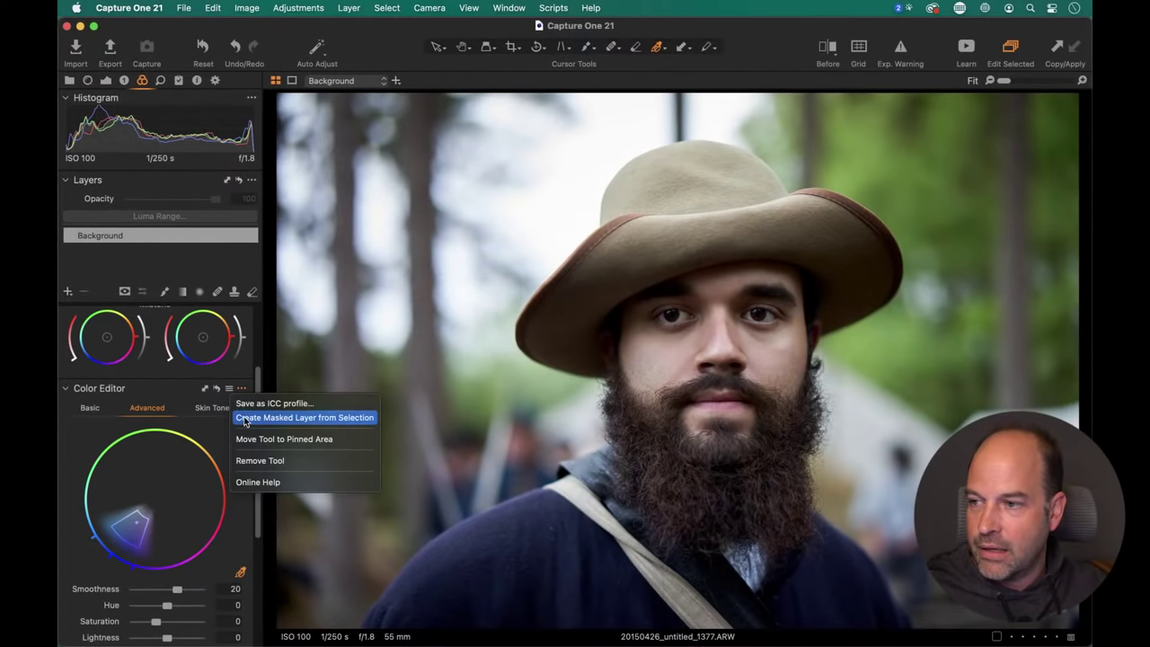
Create a masked layer from the blue-coat selection and display its mask in grayscale.
left_click(240, 418)
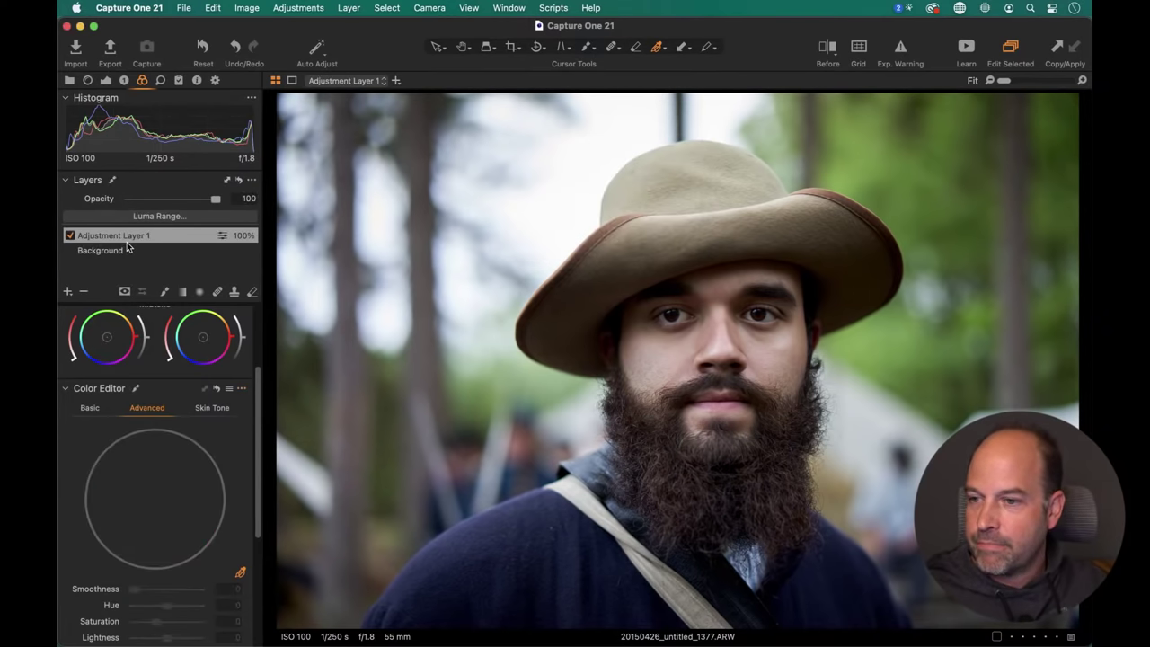
key("m")
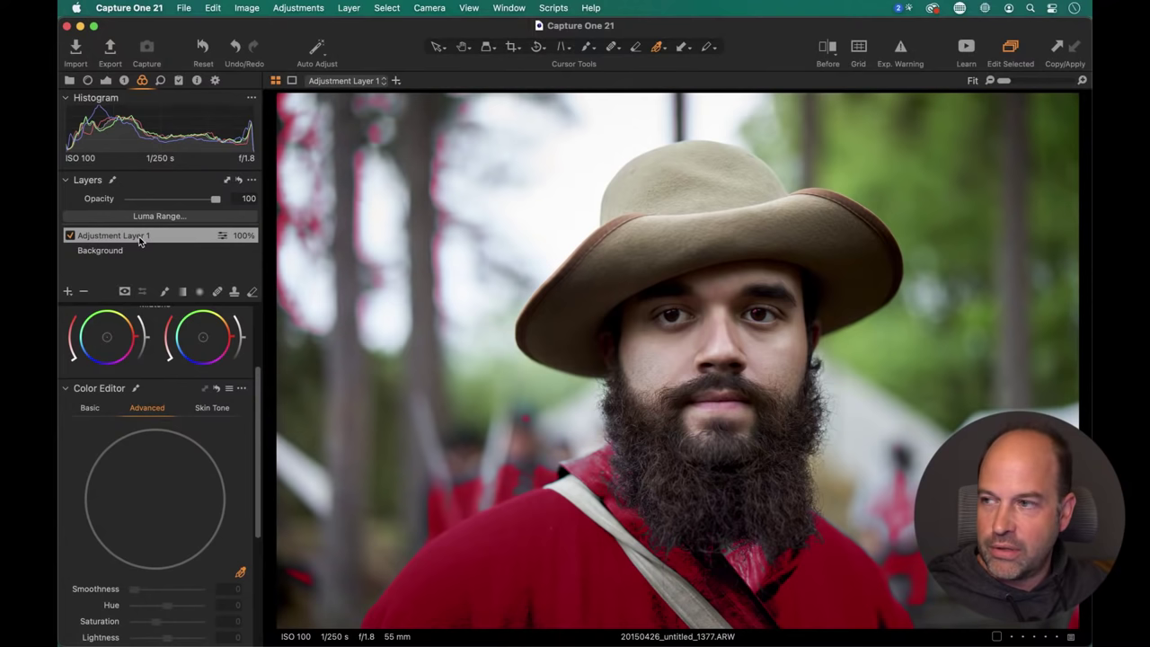
left_click(125, 291)
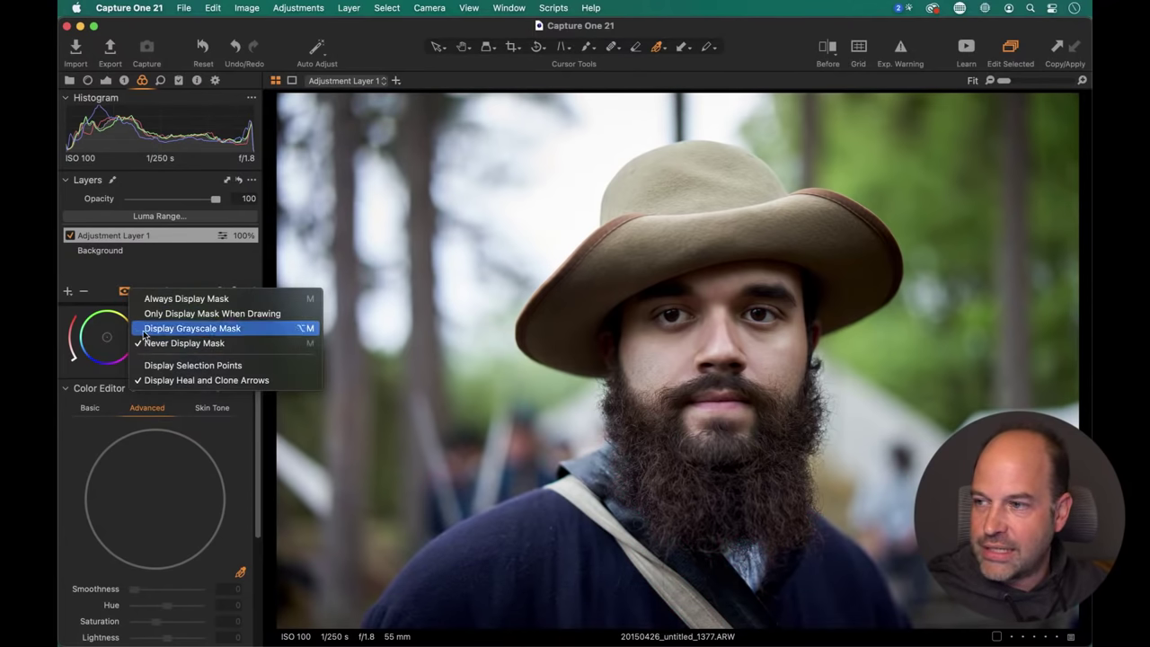
left_click(146, 329)
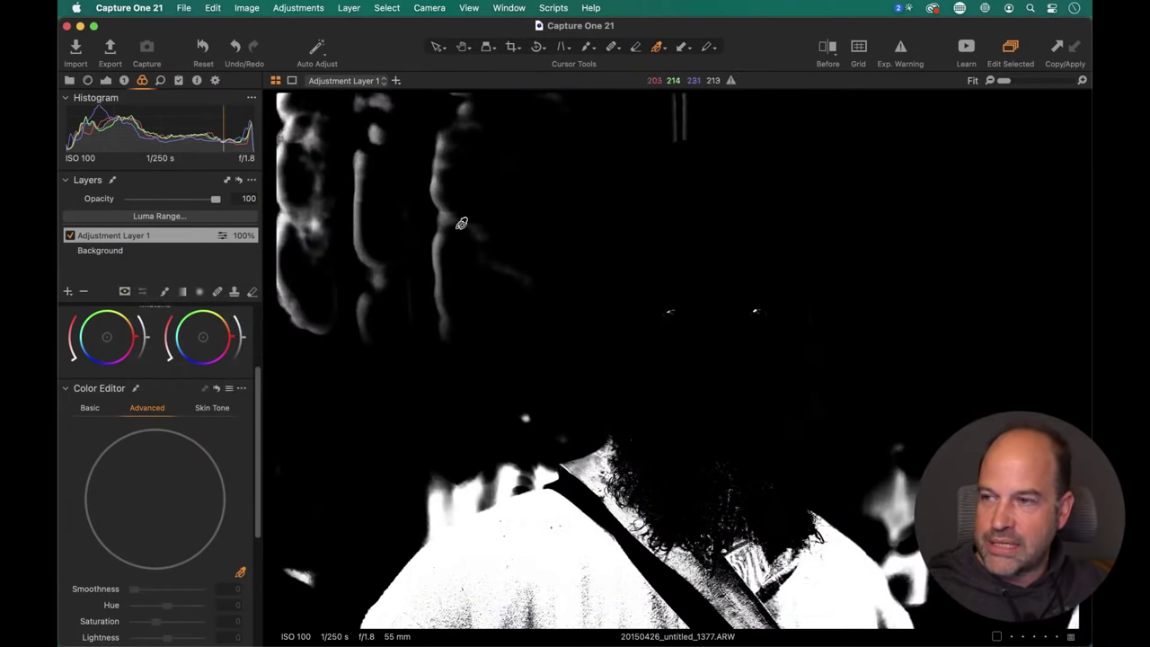
Erase the stray background mask areas, hide the mask, and return to the 17-image grid.
left_click(251, 291)
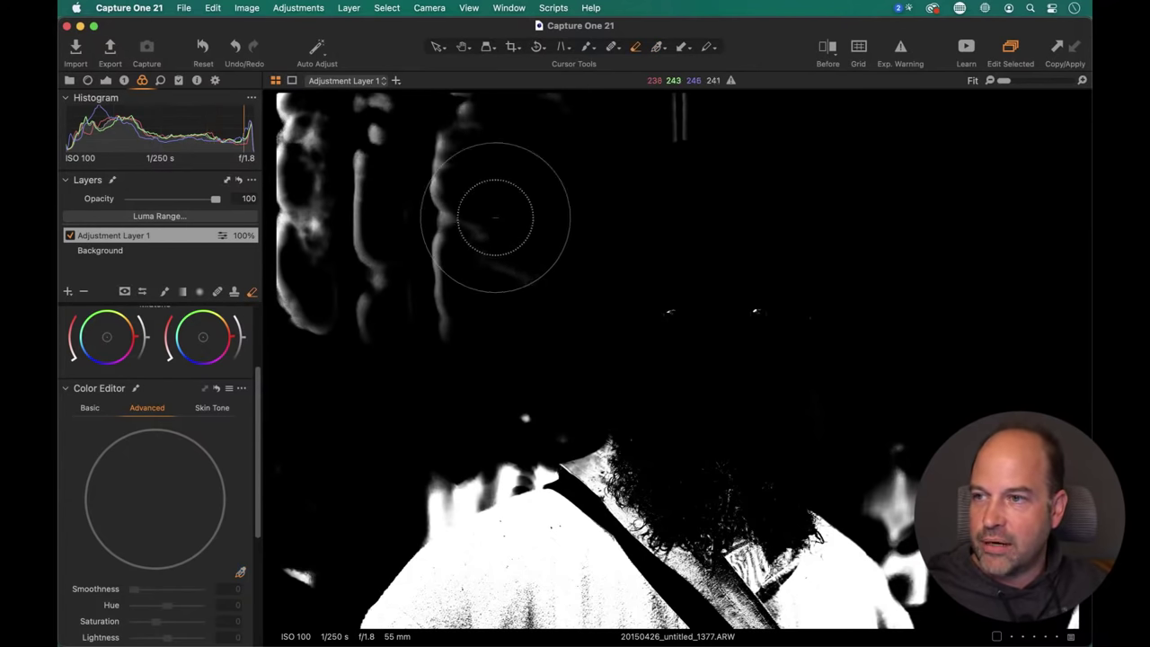
mouse_move(493, 206)
left_mouse_down()
mouse_move(299, 135)
mouse_move(348, 138)
mouse_move(459, 291)
mouse_move(300, 216)
mouse_move(291, 256)
mouse_move(298, 163)
mouse_move(672, 103)
mouse_move(585, 120)
mouse_move(678, 216)
mouse_move(643, 323)
mouse_move(889, 538)
left_mouse_up()
mouse_move(611, 335)
left_mouse_down()
mouse_move(500, 410)
mouse_move(288, 611)
mouse_move(456, 405)
mouse_move(423, 329)
mouse_move(458, 552)
left_mouse_up()
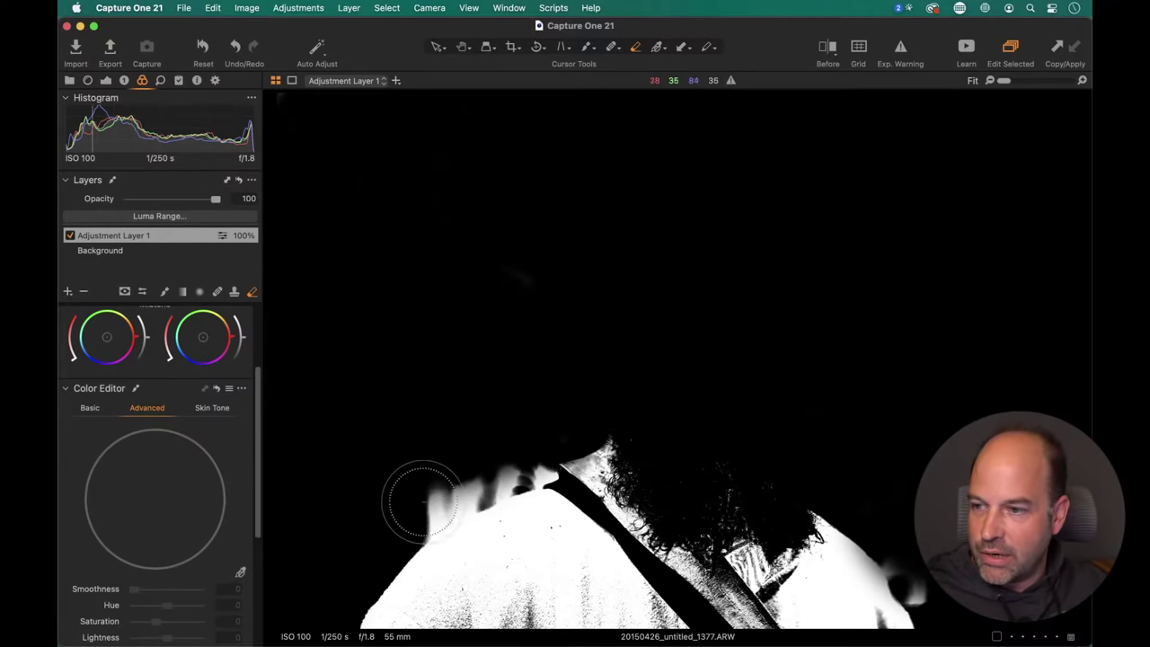
mouse_move(418, 493)
left_mouse_down()
mouse_move(515, 448)
mouse_move(506, 439)
mouse_move(393, 500)
mouse_move(382, 529)
mouse_move(458, 475)
mouse_move(540, 432)
mouse_move(544, 443)
mouse_move(380, 521)
mouse_move(571, 410)
mouse_move(598, 186)
left_mouse_up()
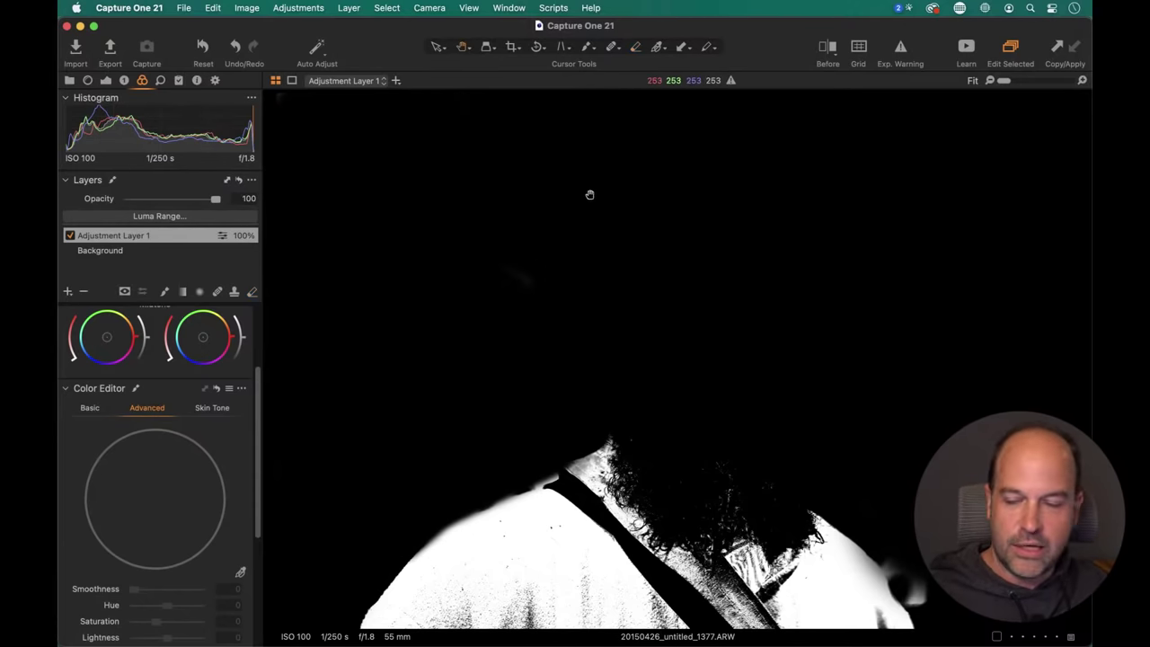
key("h")
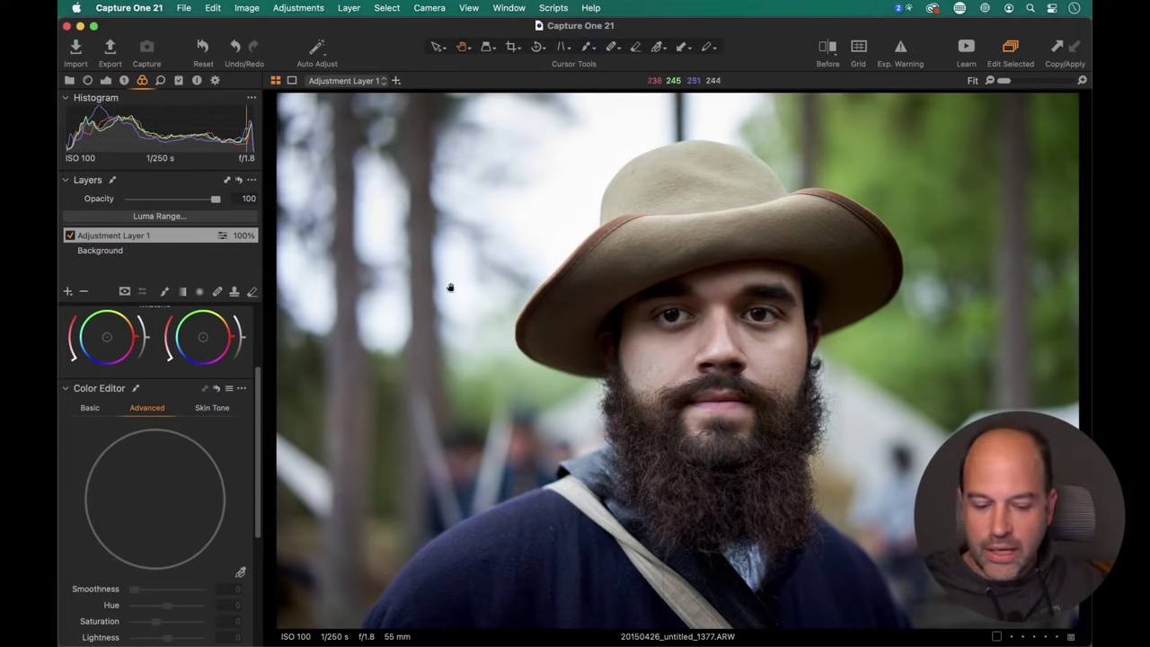
key("super+alt+v")
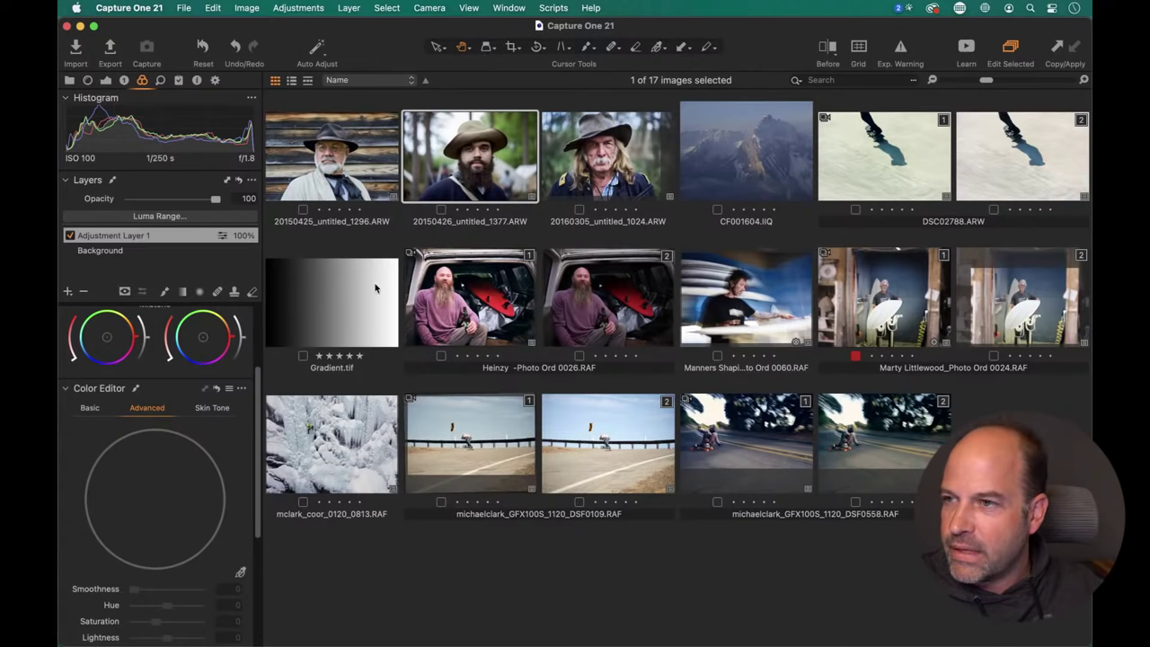
Select portrait 20150425_untitled_1296 and switch Color Balance to its single master wheel.
left_click(345, 180)
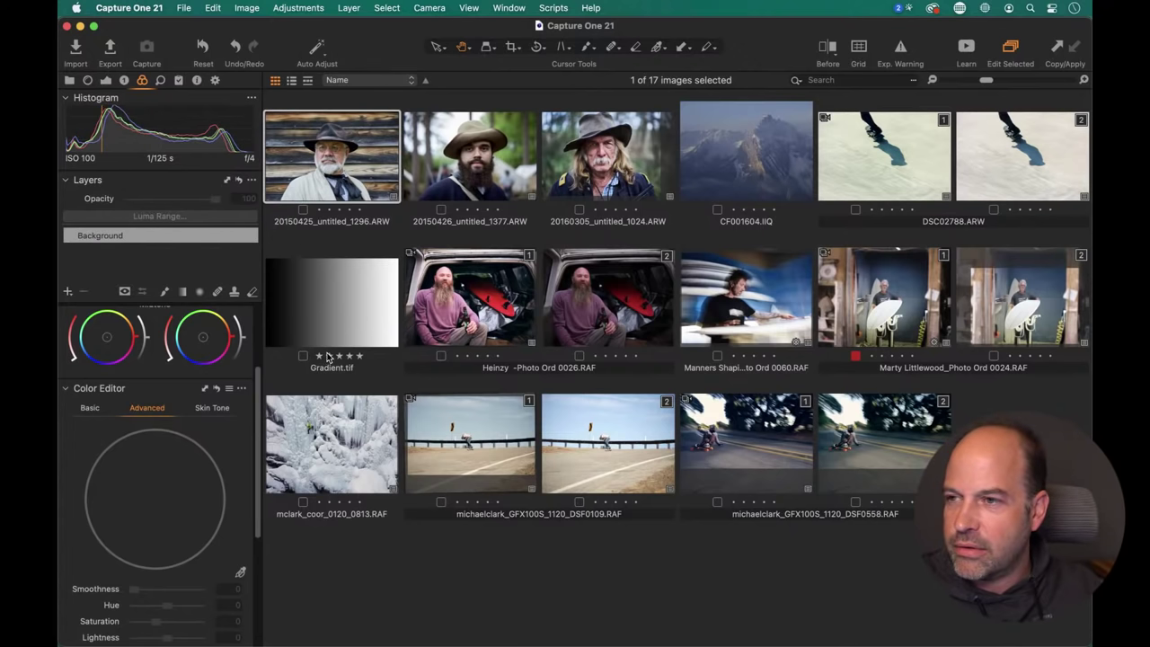
scroll(149, 381, "up", 3)
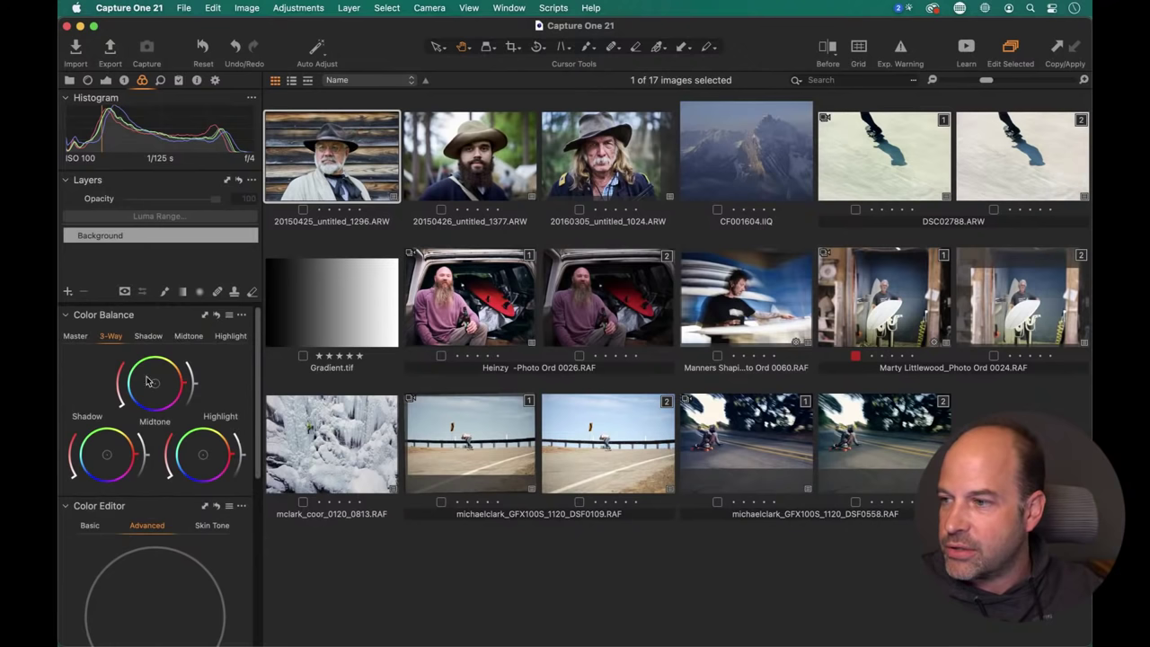
left_click(77, 336)
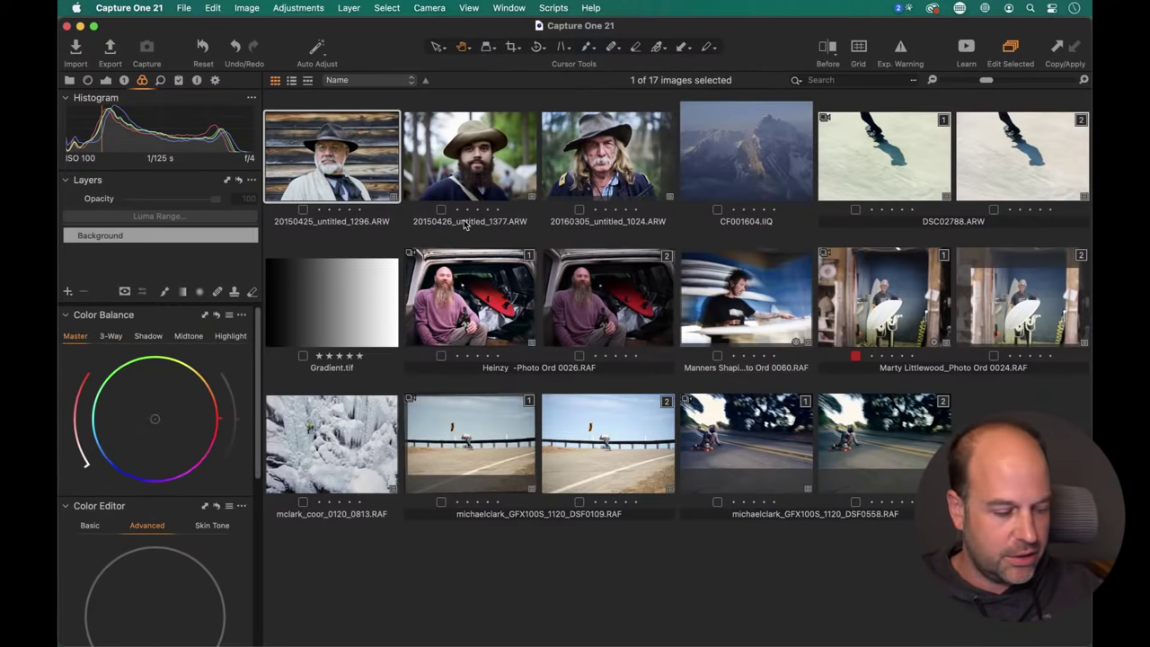
key("Right")
key("Right")
key("Left")
key("Left")
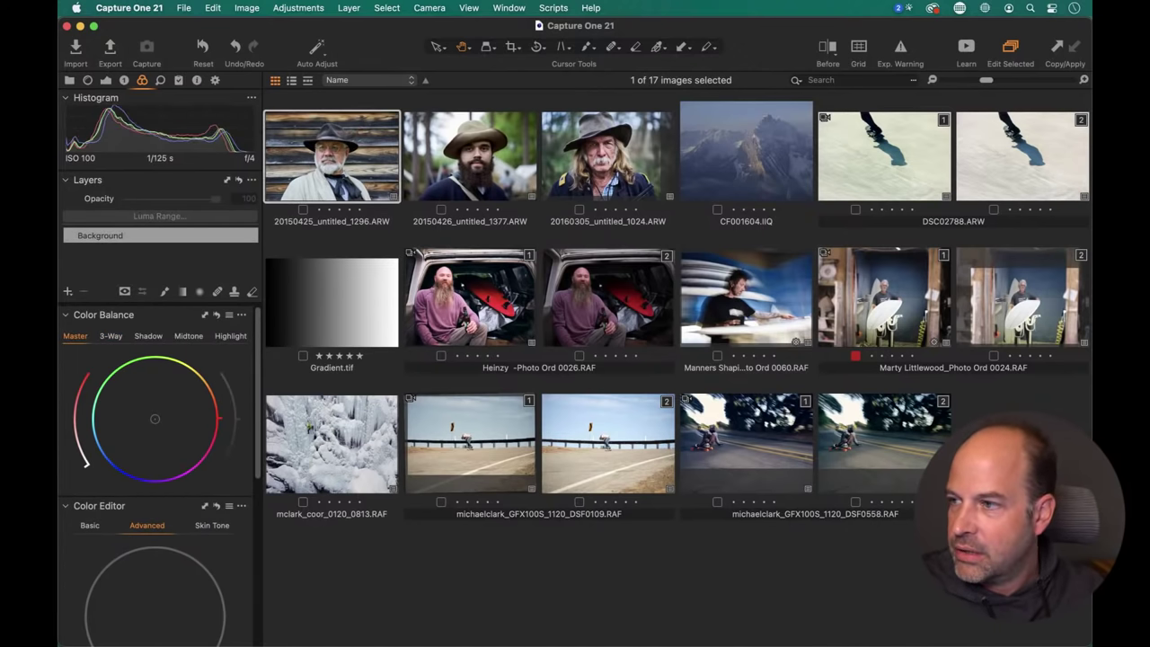
key("Right")
key("Right")
key("Left")
key("Left")
Select the three portraits 1296, 1377 and 1024 and view them together in multi-view.
key("super+alt+v")
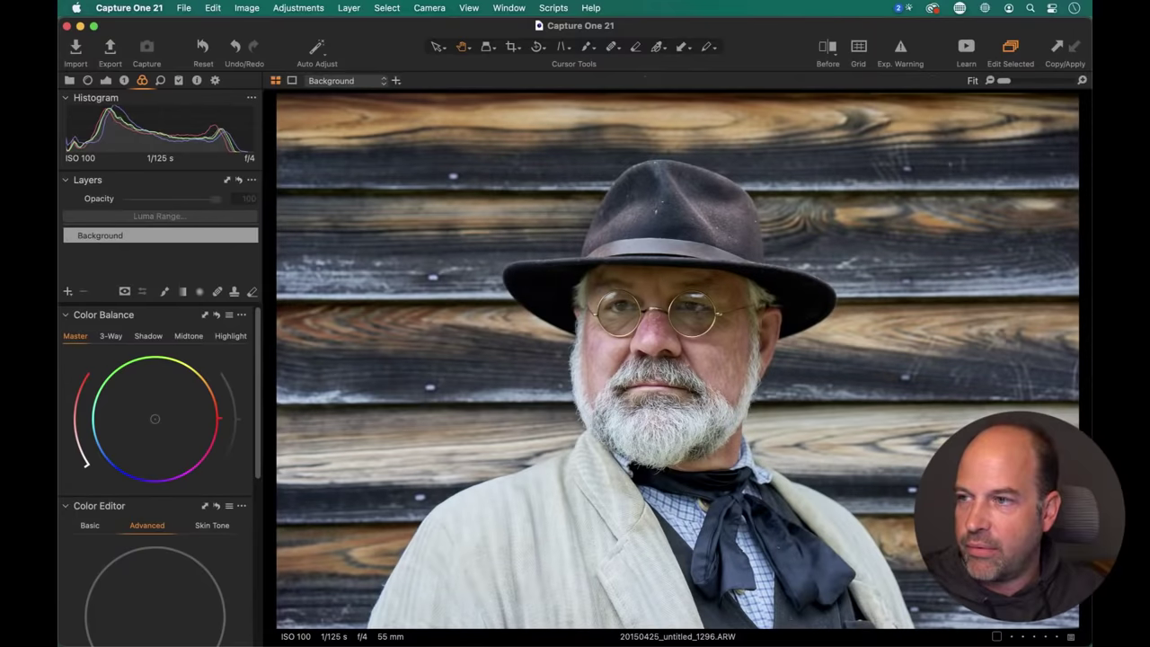
key("super+alt+v")
left_click(640, 159, "shift")
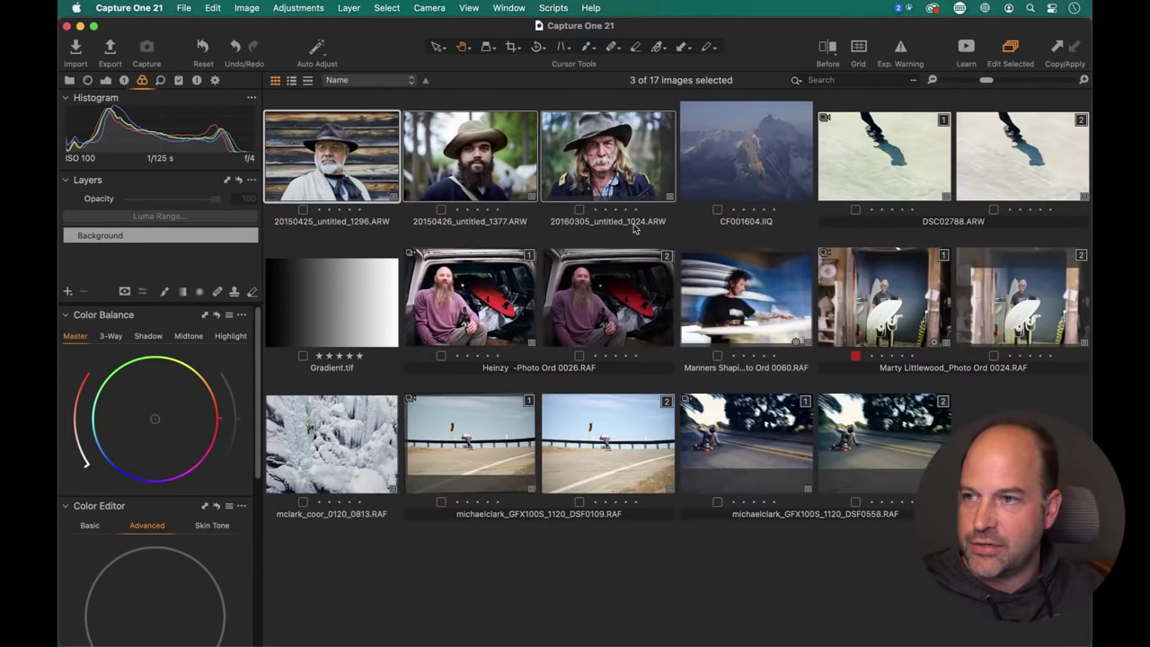
key("super+alt+v")
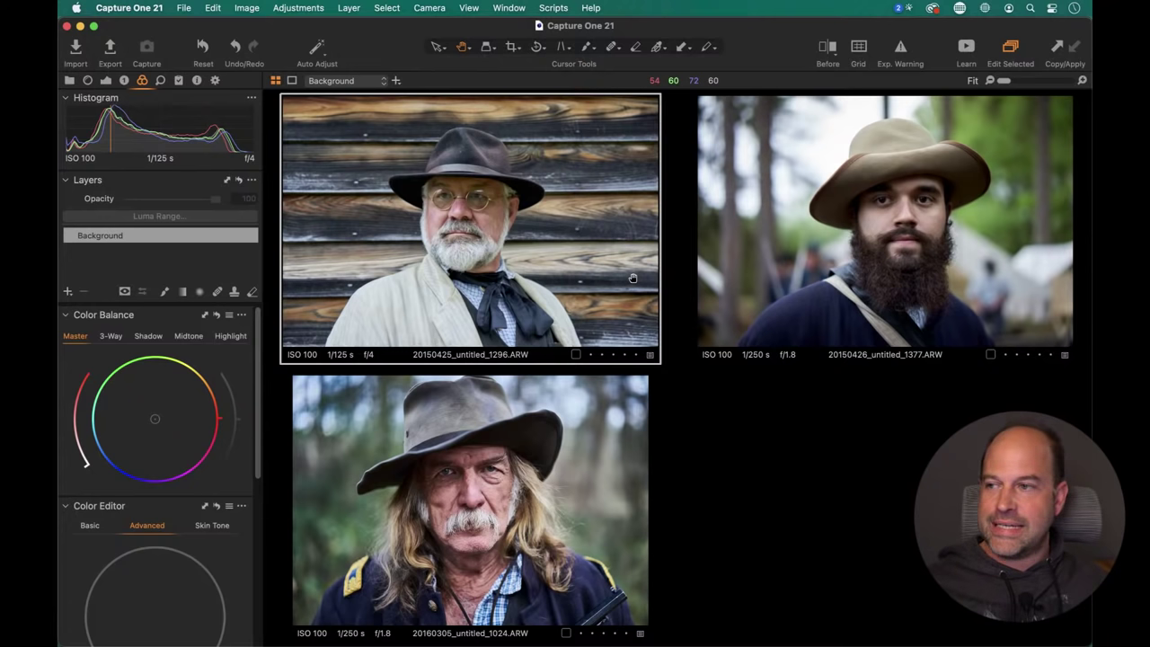
Show the Exposure tool tab and make the bottom portrait the active image.
left_click(106, 80)
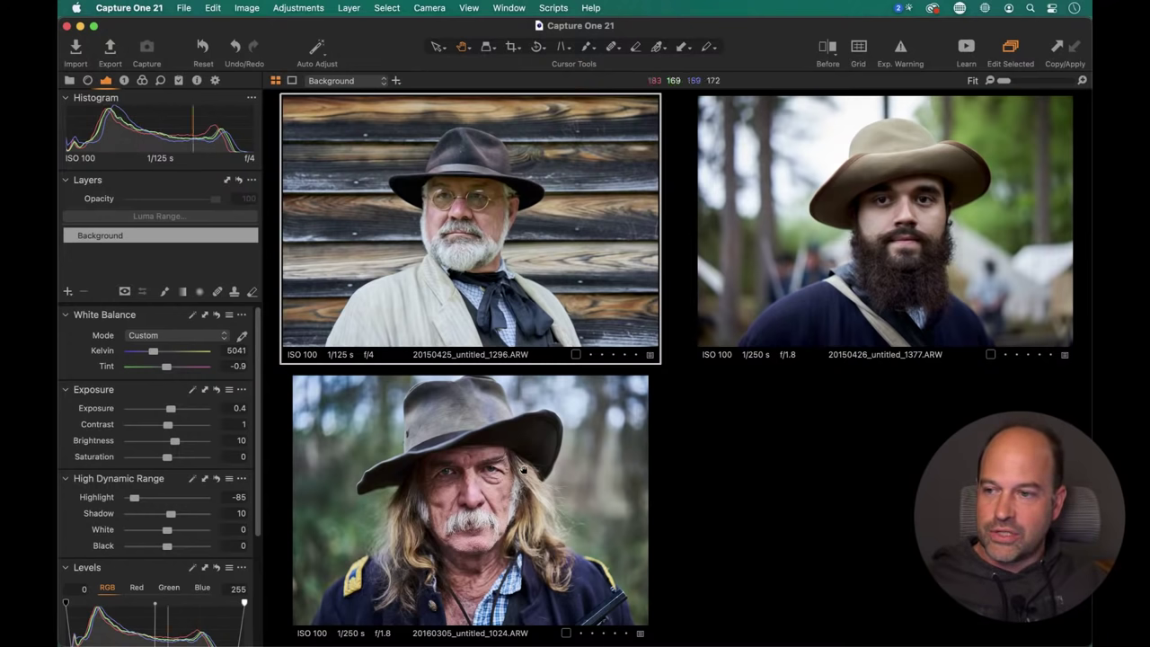
left_click(797, 293)
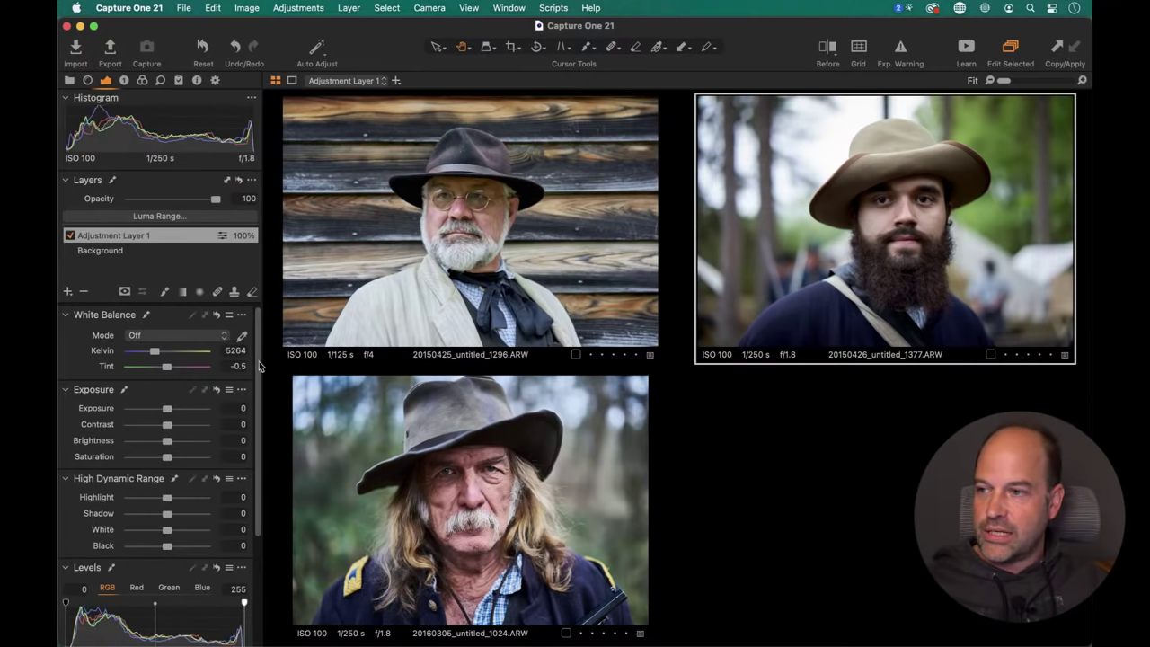
left_click(455, 450)
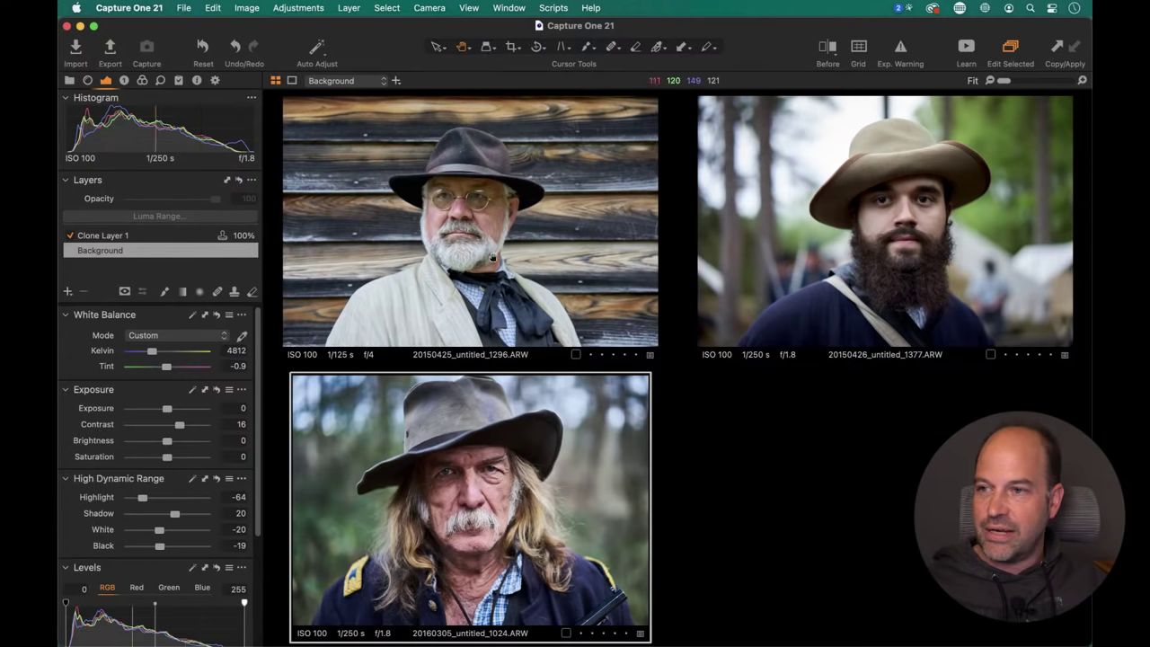
left_click(503, 286)
left_click(720, 264)
left_click(534, 451)
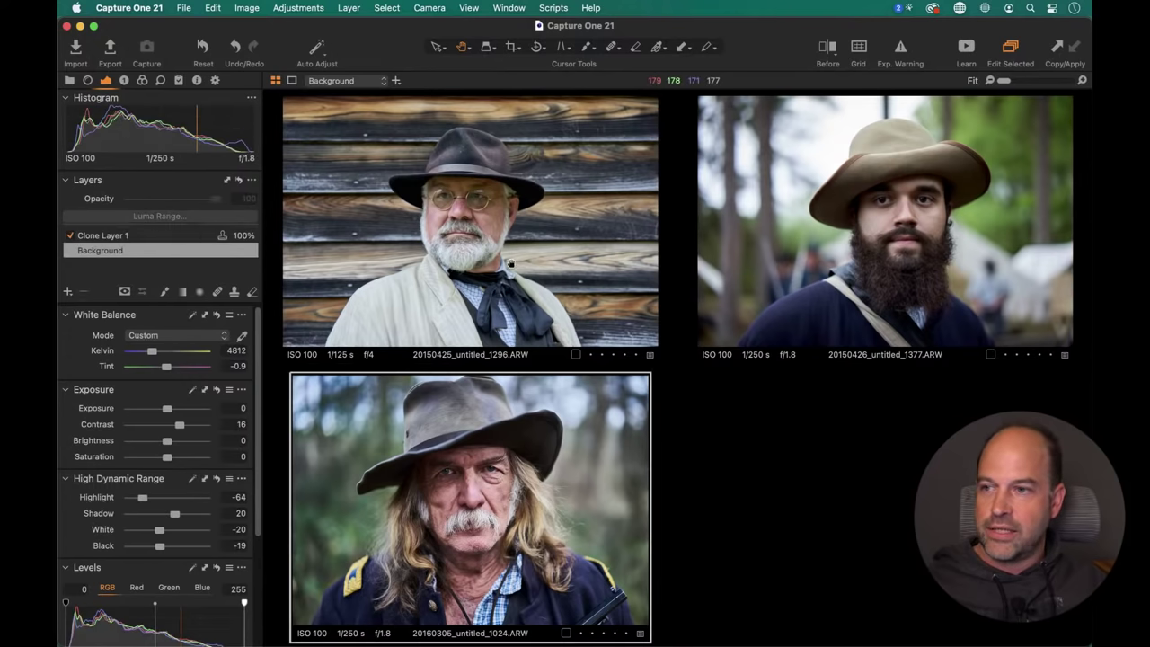
left_click(639, 346)
left_click(795, 237)
left_click(502, 483)
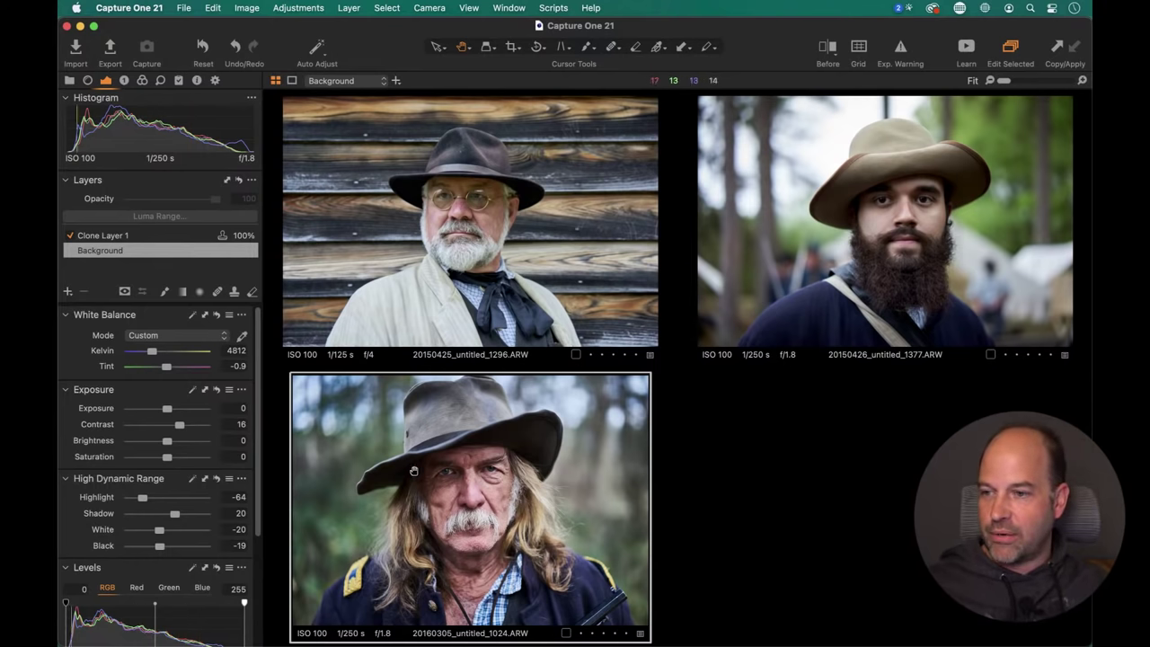
Warm the bottom portrait from 4812 K to 4855 K, then activate the top-left image and open Edit.
left_click_drag(151, 349, 155, 350)
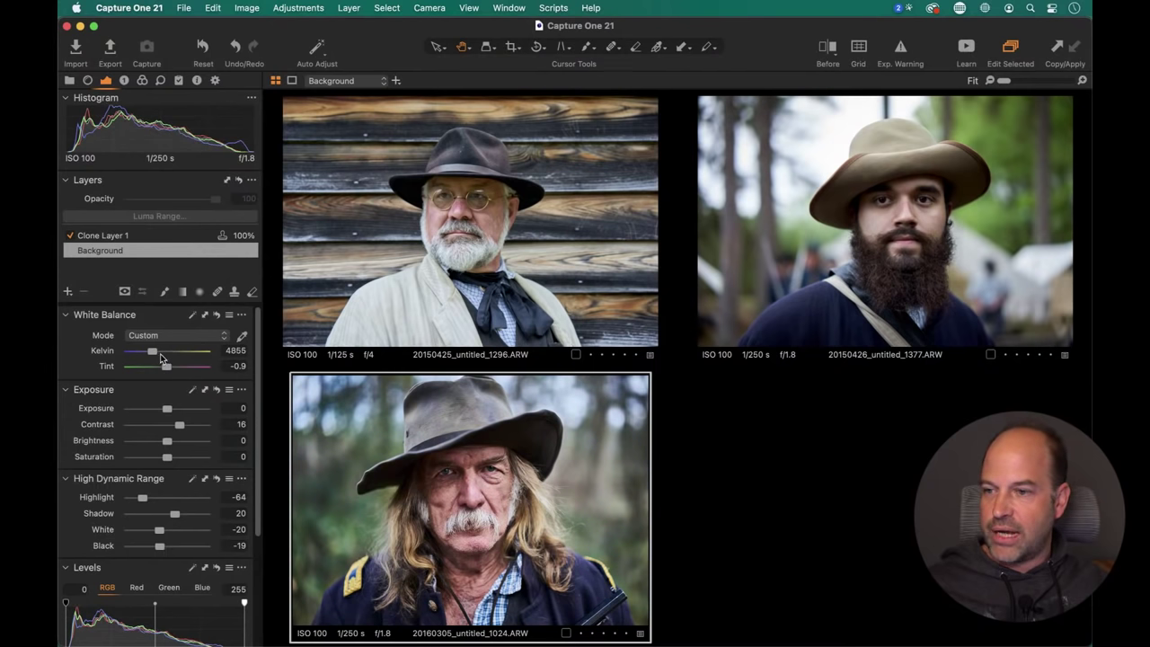
left_click(475, 265)
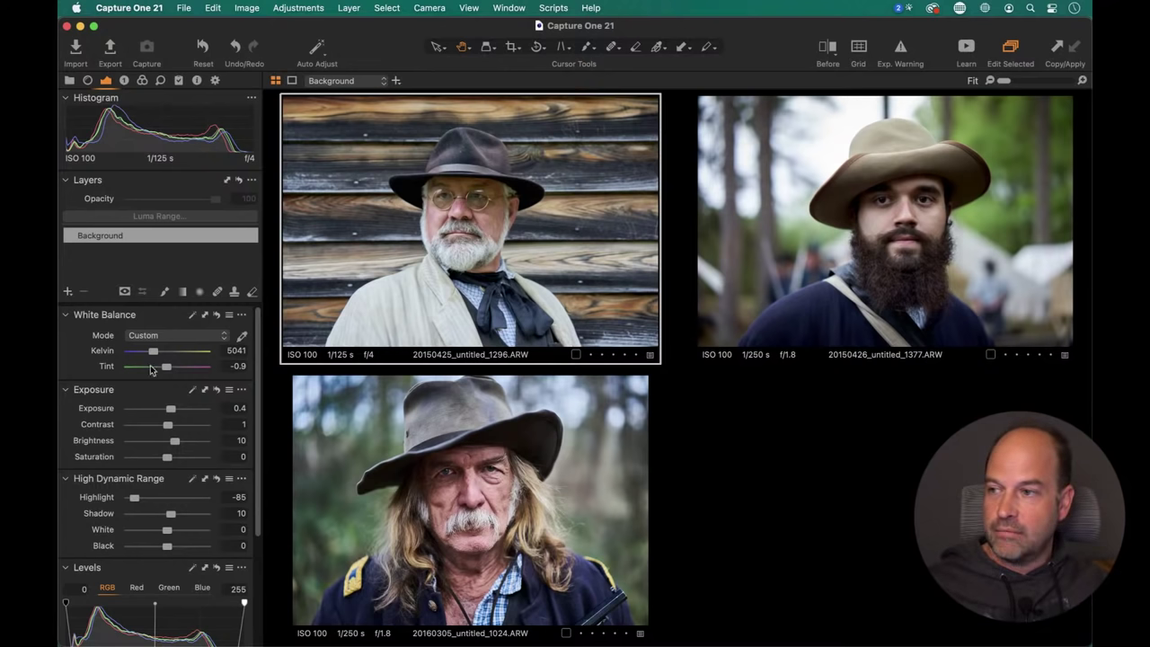
left_click(137, 6)
mouse_move(213, 7)
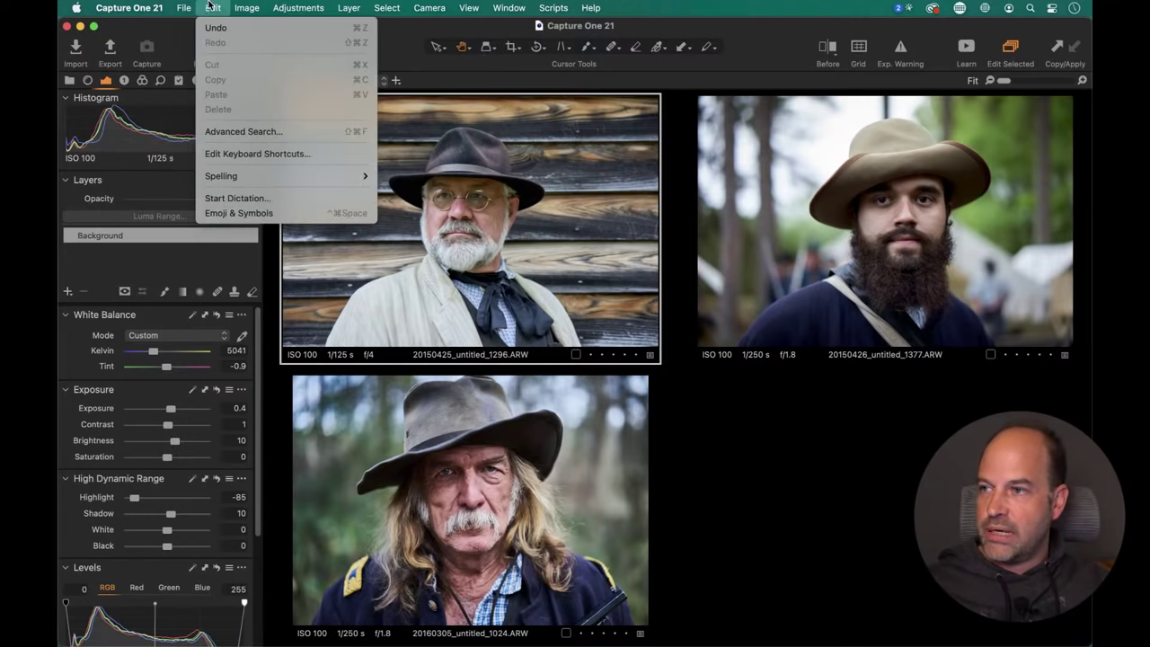
left_click(237, 154)
left_click(287, 74)
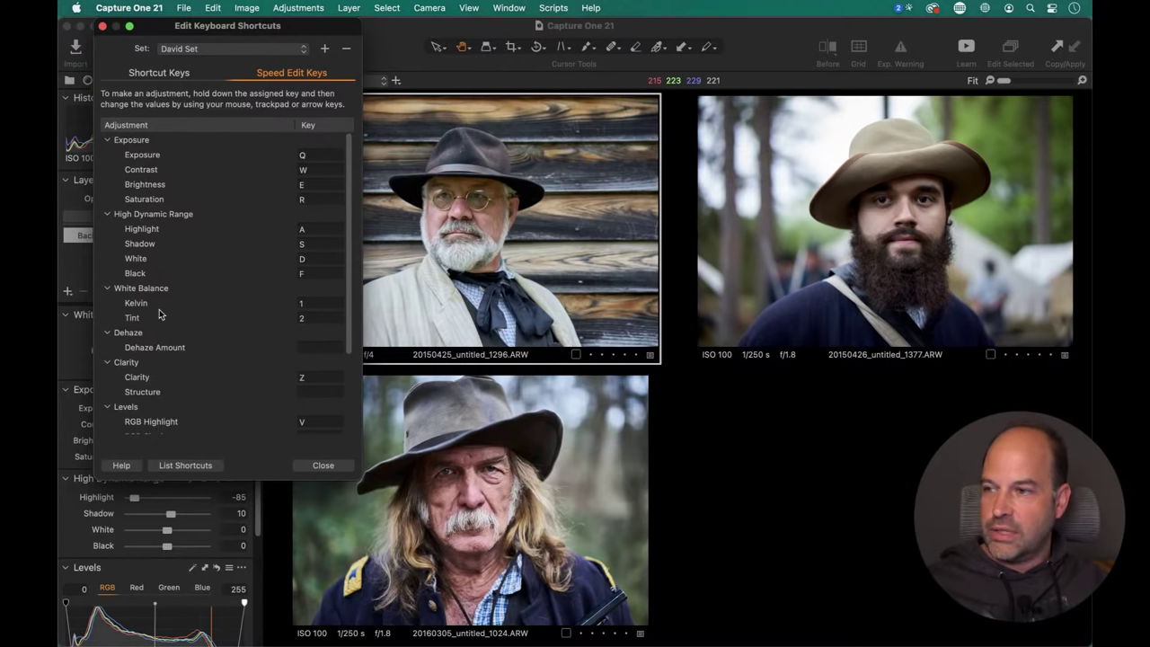
left_click(102, 28)
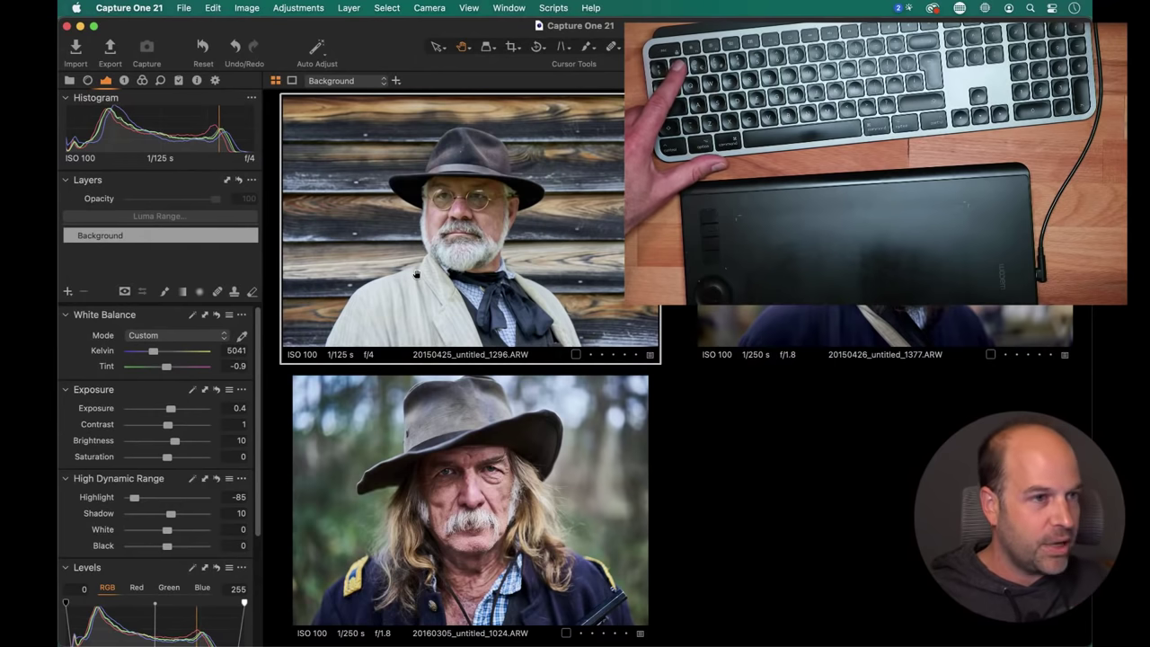
Speed-edit Kelvin with Z to warm all three portraits, bringing the first to 5350 K.
key("z")
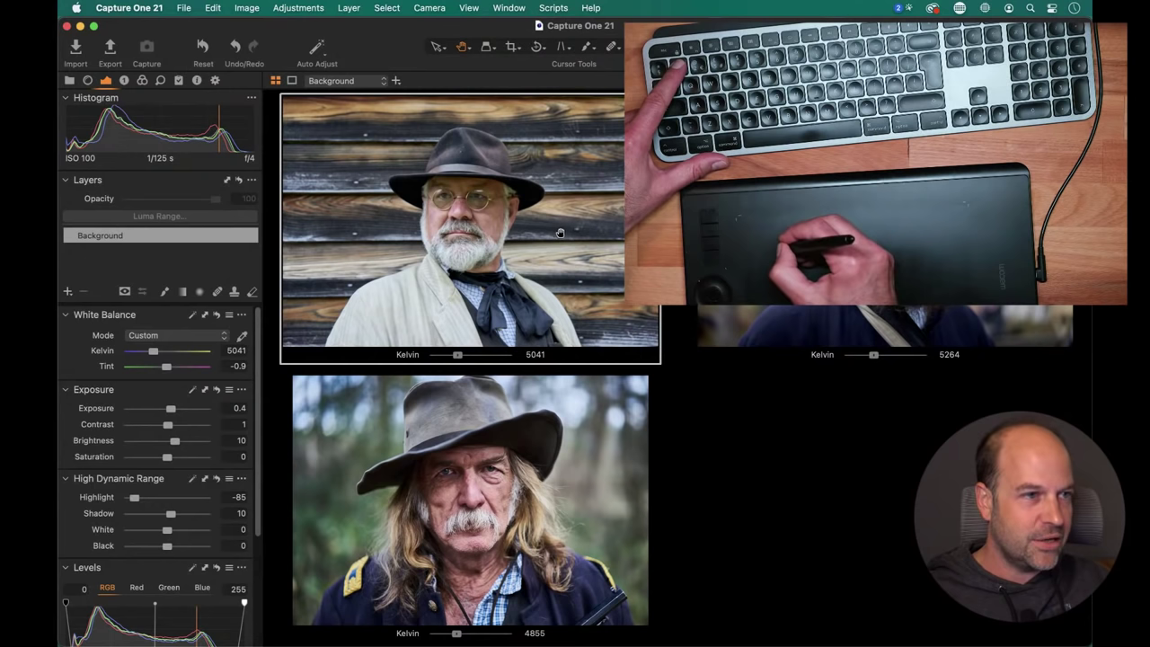
left_click_drag(153, 350, 154, 350)
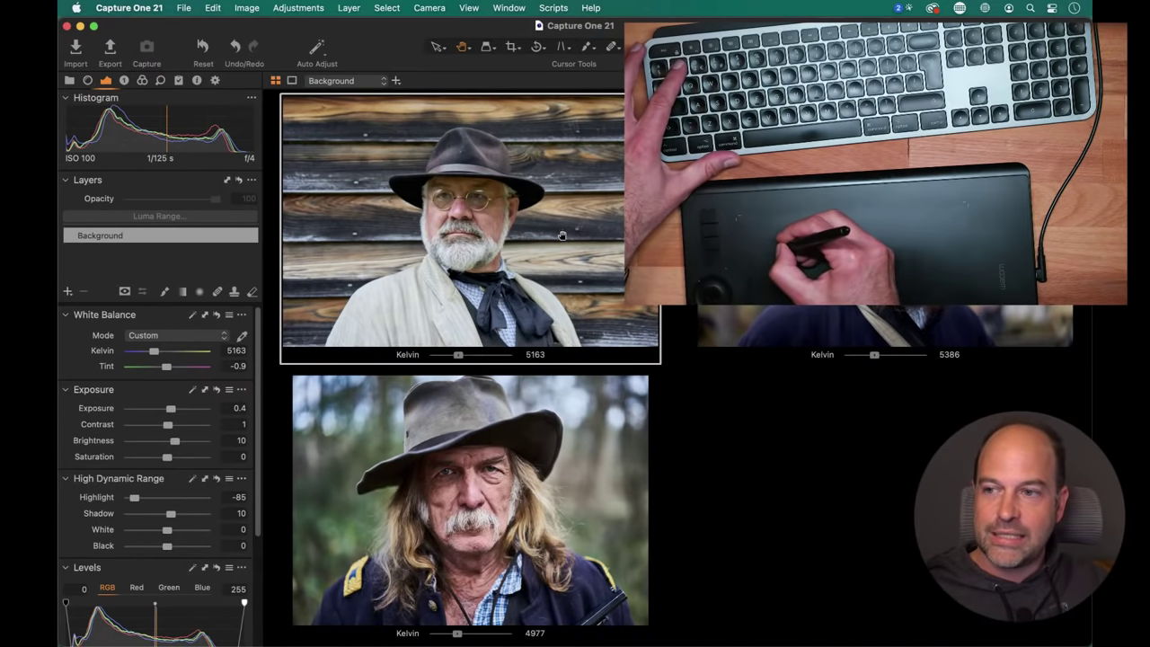
left_click_drag(553, 289, 569, 120)
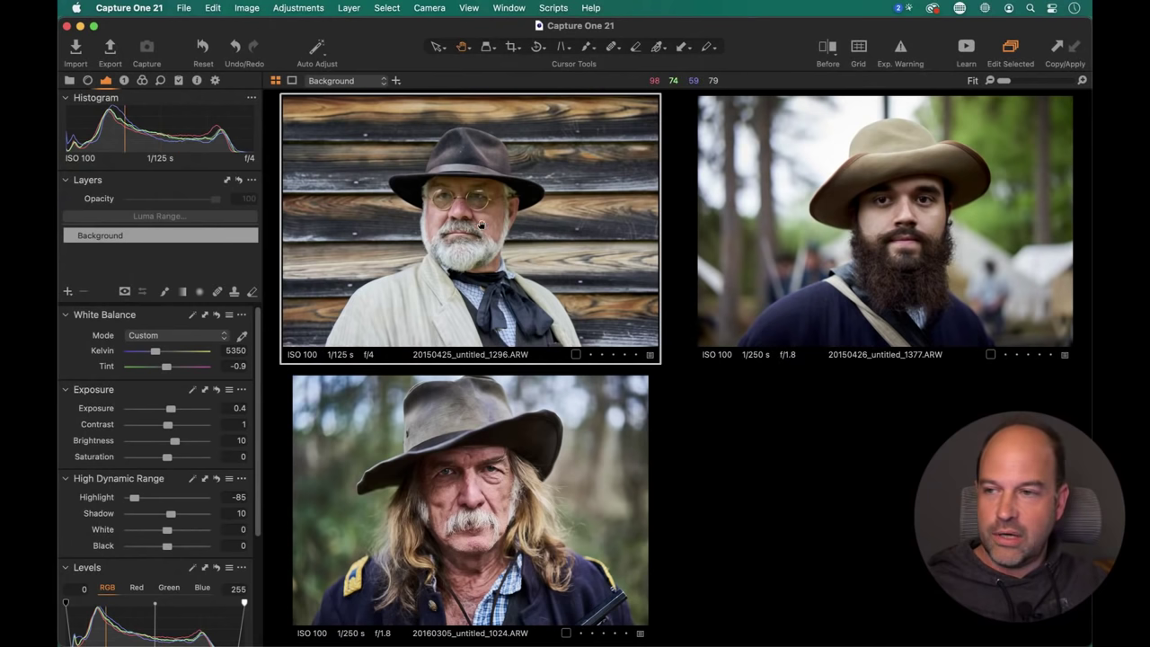
With Edit Selected off, speed-edit the Kelvin of each portrait individually.
key("z")
scroll(956, 114, "up", 3)
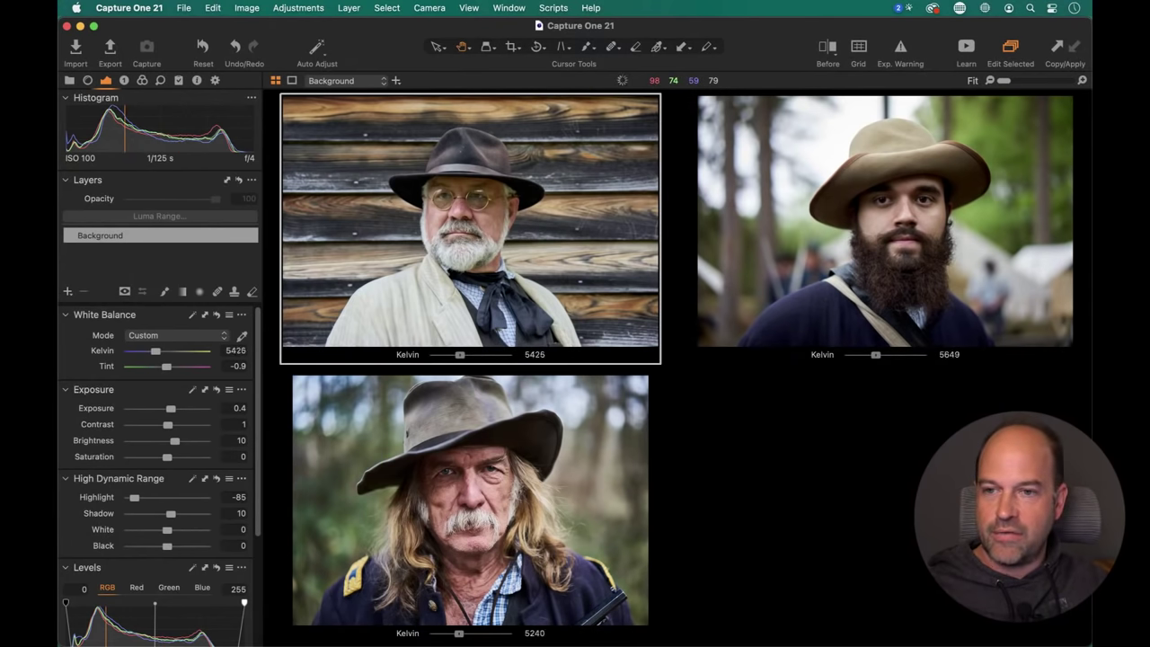
left_click(1000, 51)
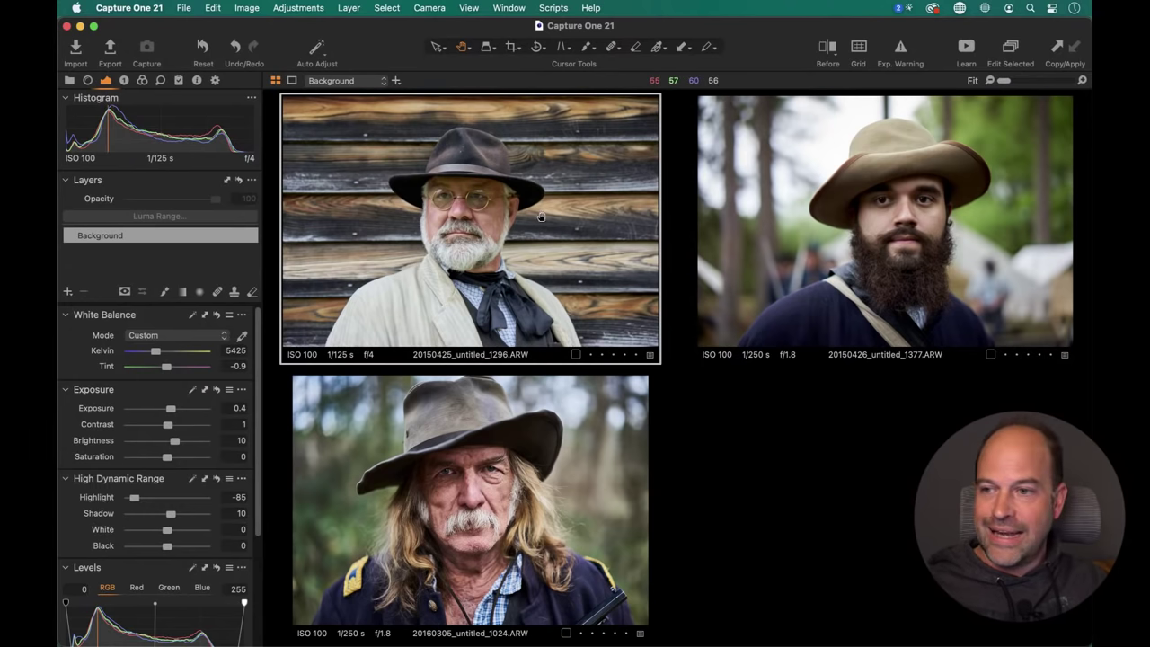
key("z")
scroll(551, 217, "down", 3)
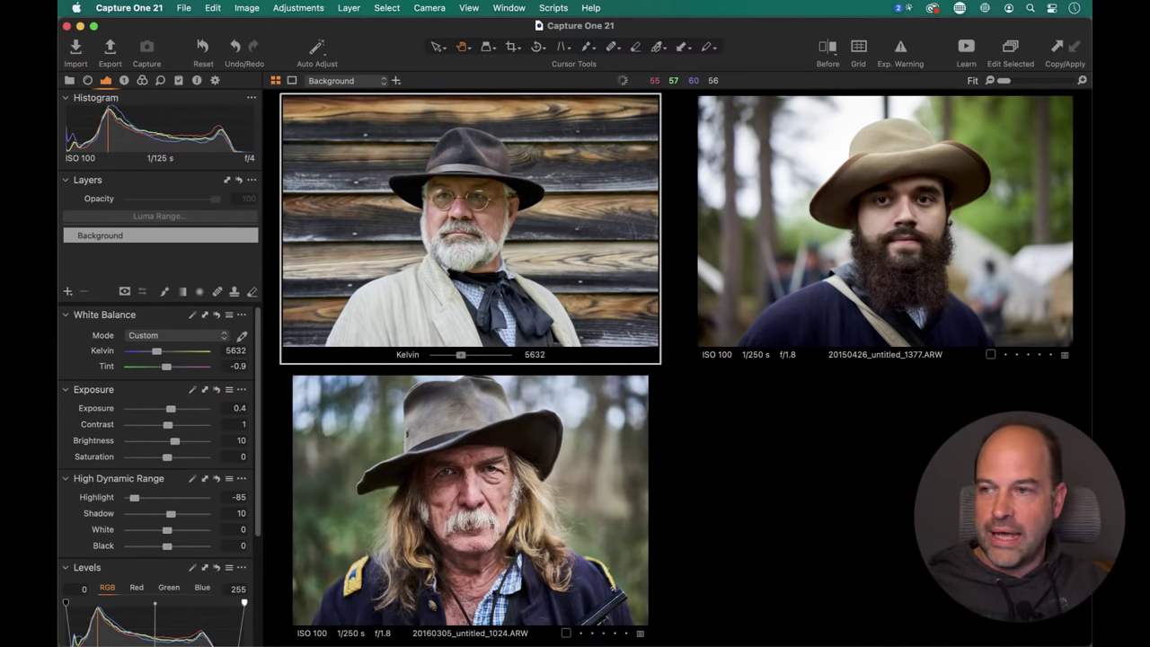
left_click(779, 219)
key("z")
scroll(780, 219, "up", 2)
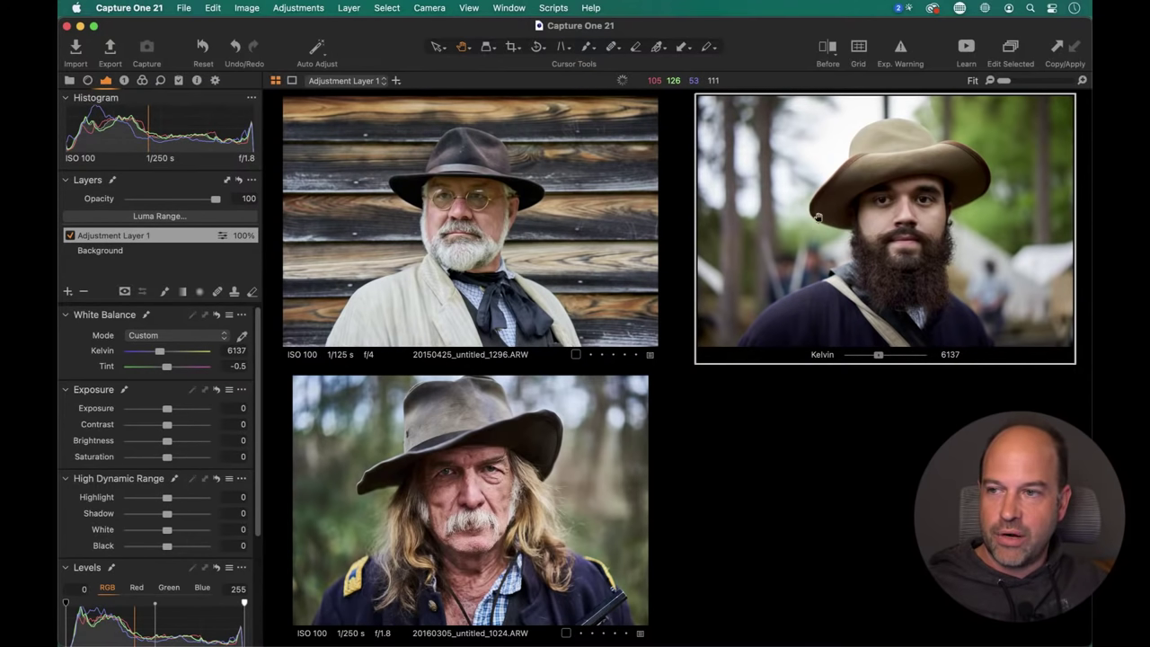
left_click(521, 496)
key("z")
scroll(520, 496, "down", 2)
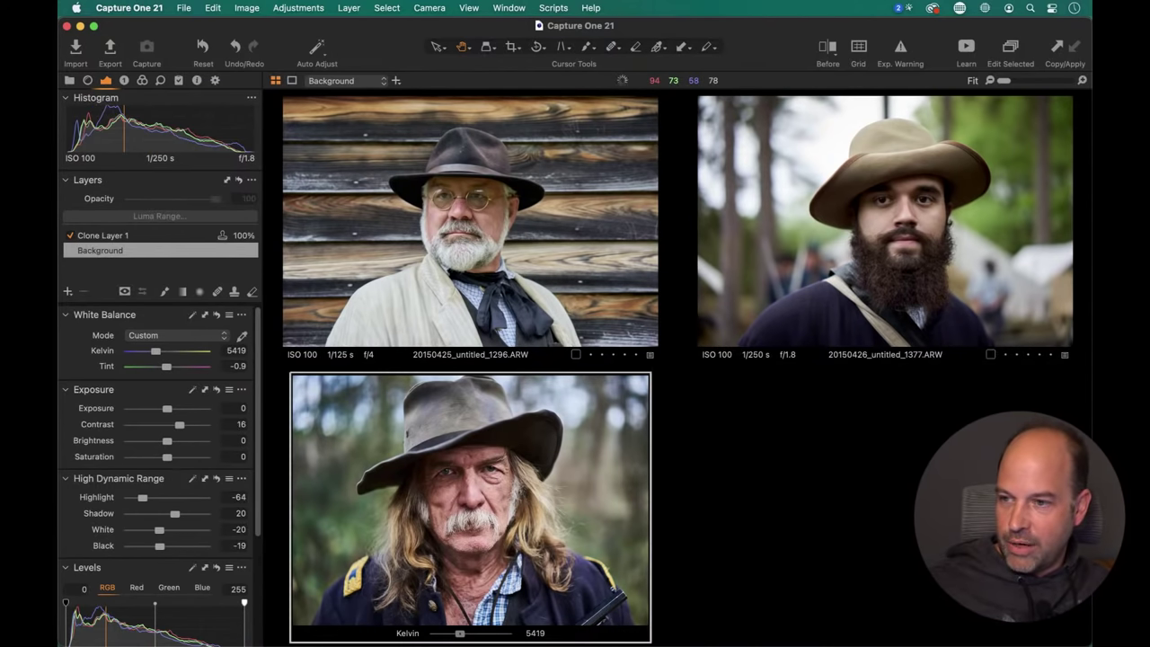
left_click(470, 220)
key("z")
scroll(470, 220, "down", 2)
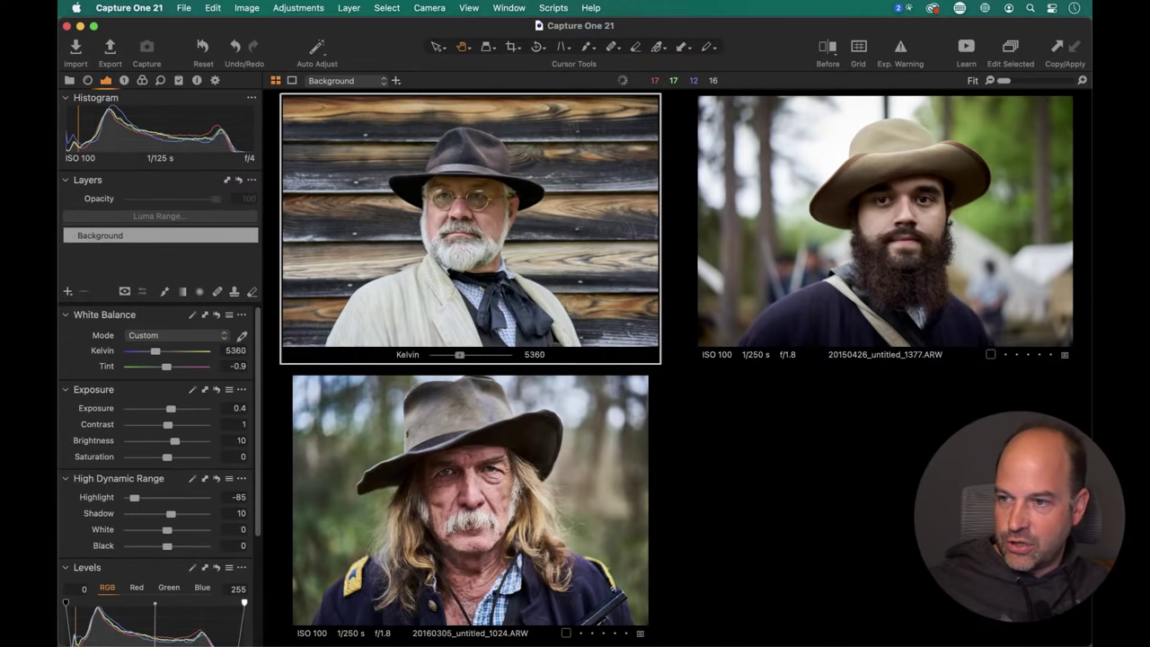
scroll(470, 220, "up", 2)
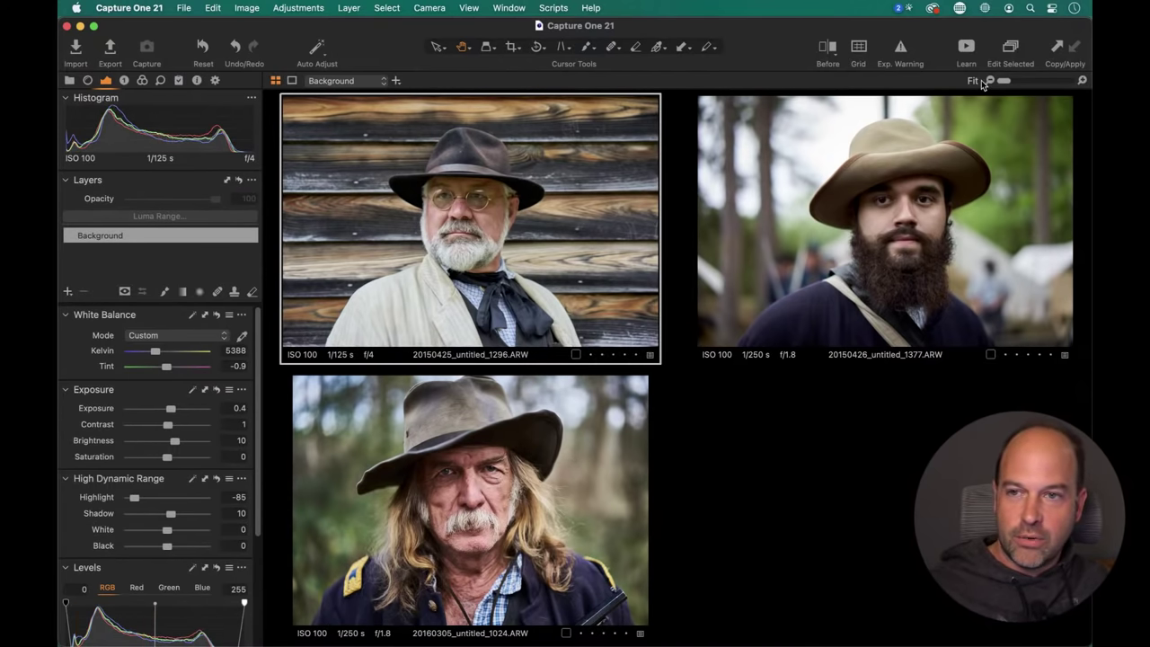
Re-enable Edit Selected, show the Color tab, and cool all three to roughly 4853, 5114 and 4902 K.
left_click(1011, 49)
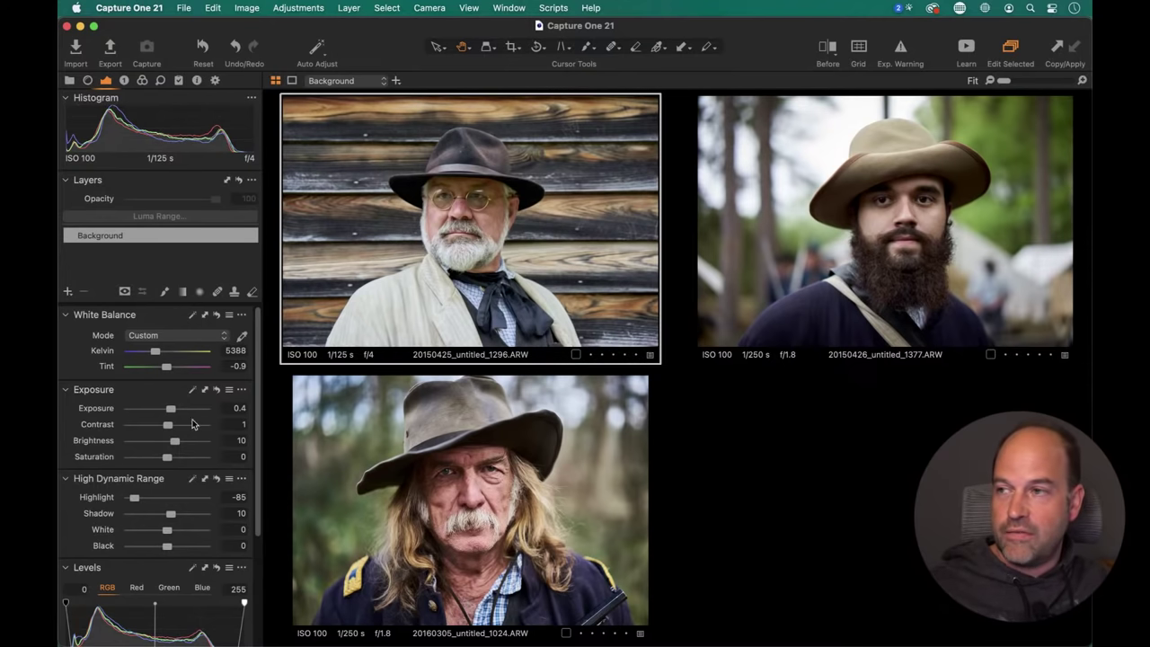
left_click(143, 80)
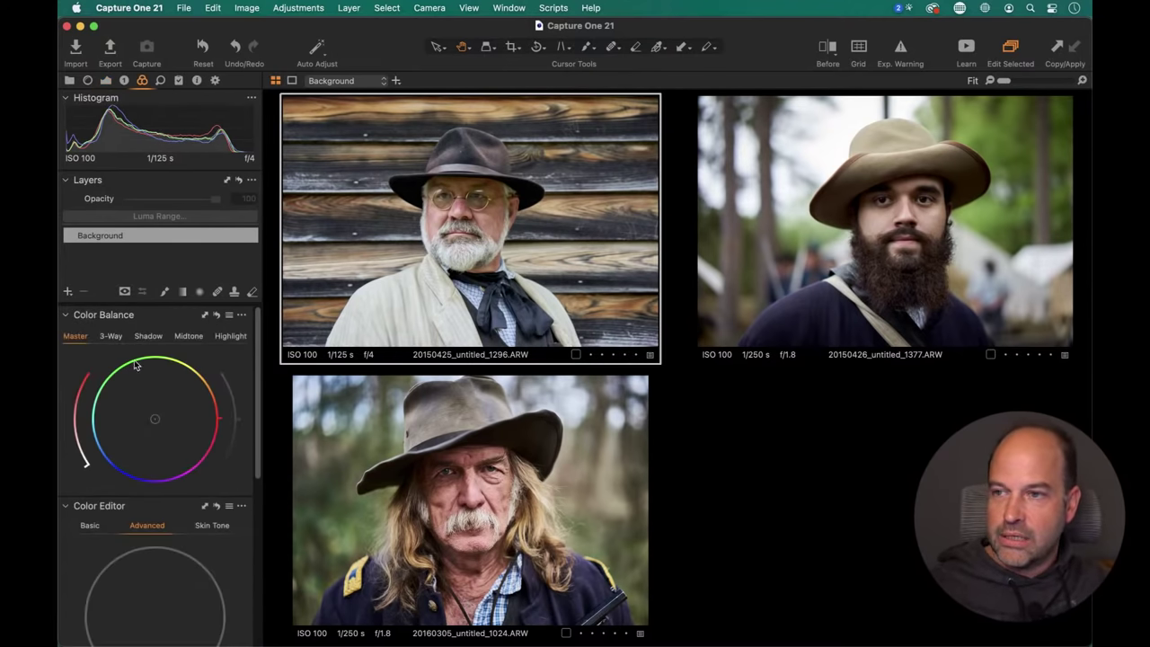
key("a")
scroll(470, 224, "down", 5)
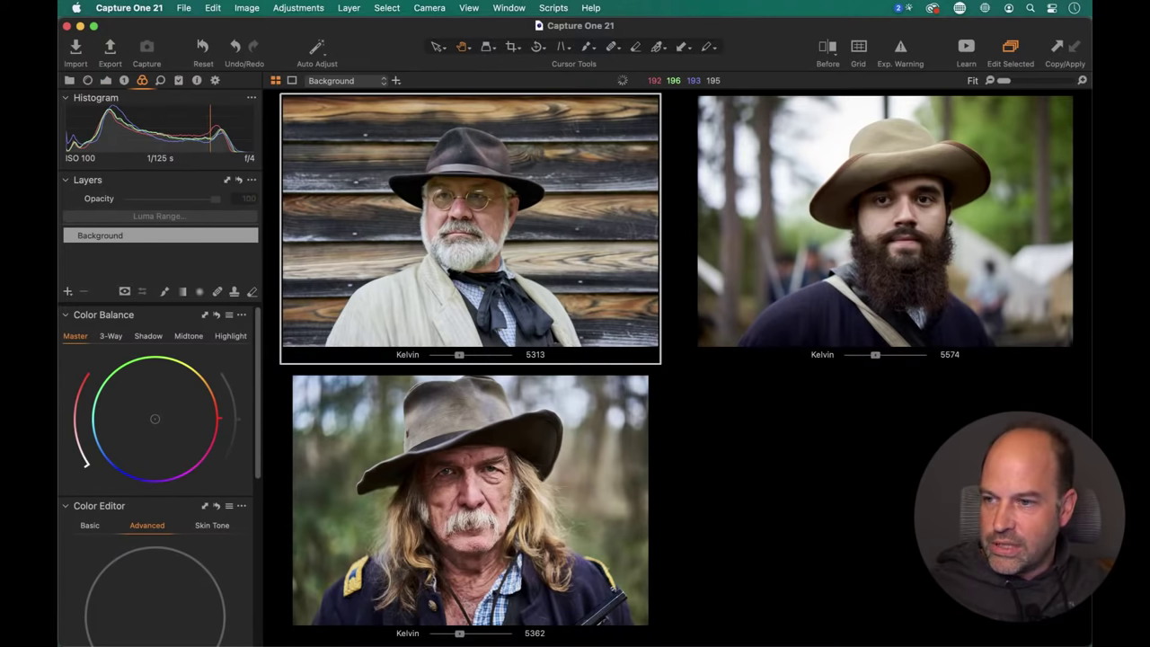
left_click(884, 225)
scroll(885, 225, "down", 4)
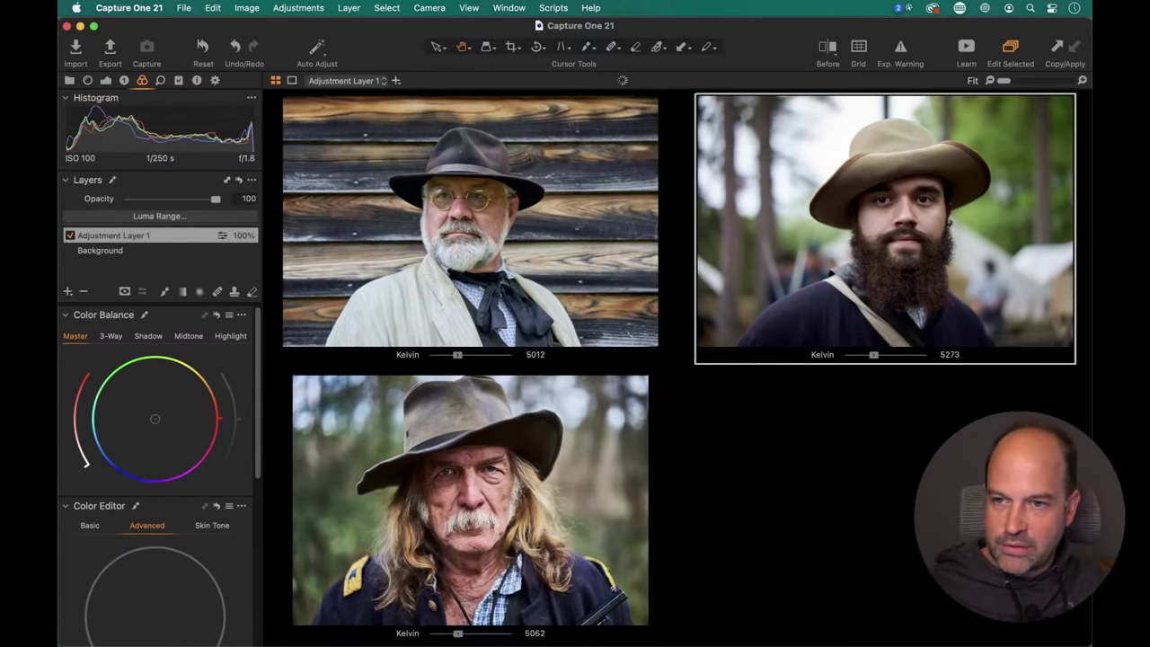
scroll(885, 224, "down", 3)
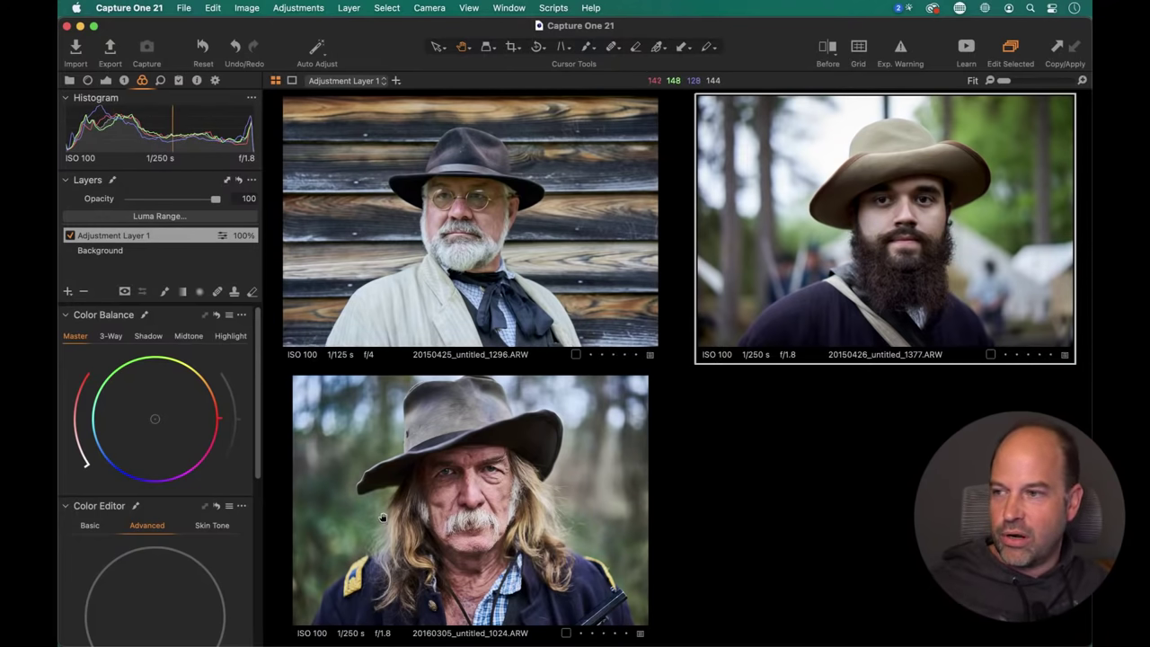
key("Left")
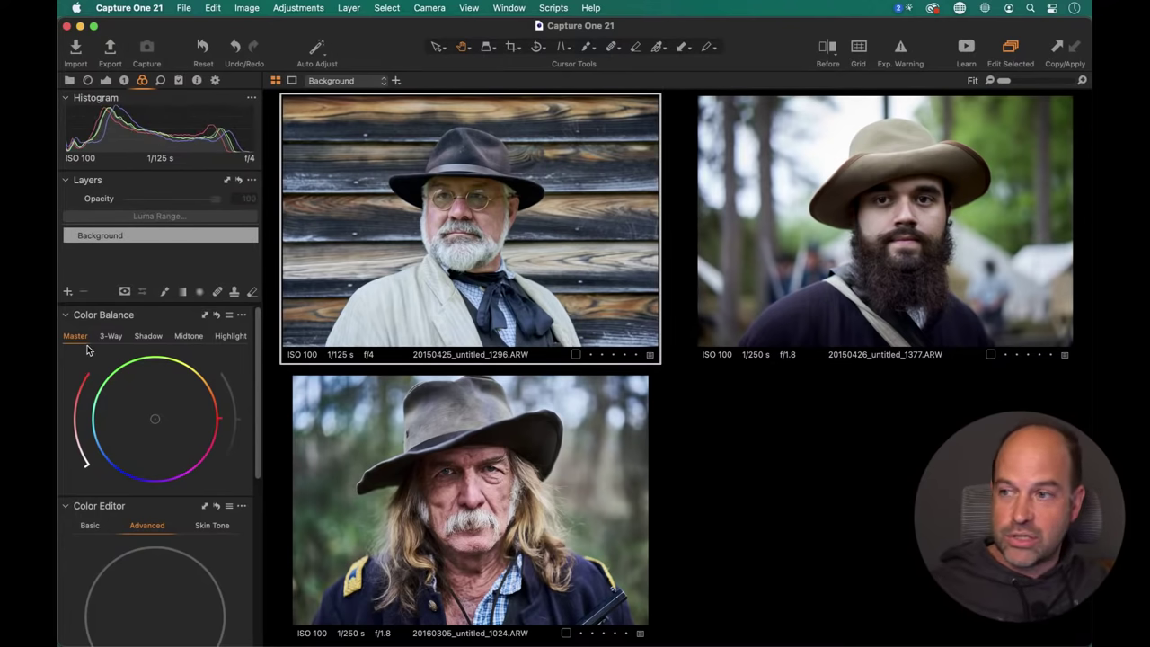
Shift the master Color Balance warmer, then open and cancel the Adjustments Clipboard copy.
left_click_drag(156, 418, 167, 404)
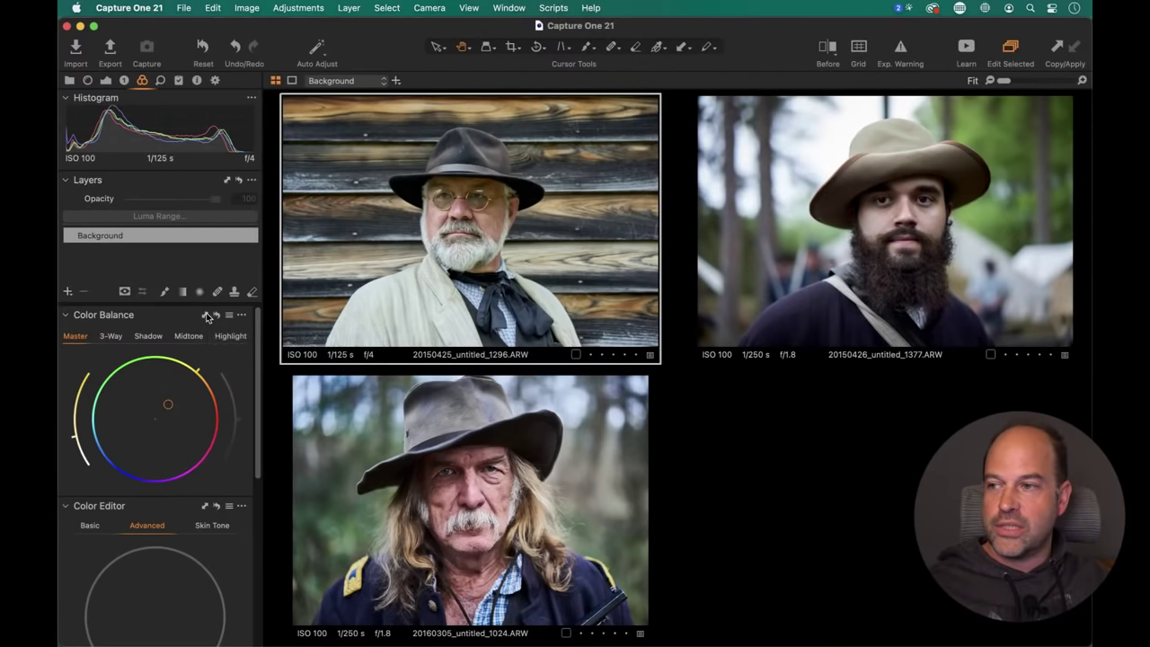
left_click(206, 315)
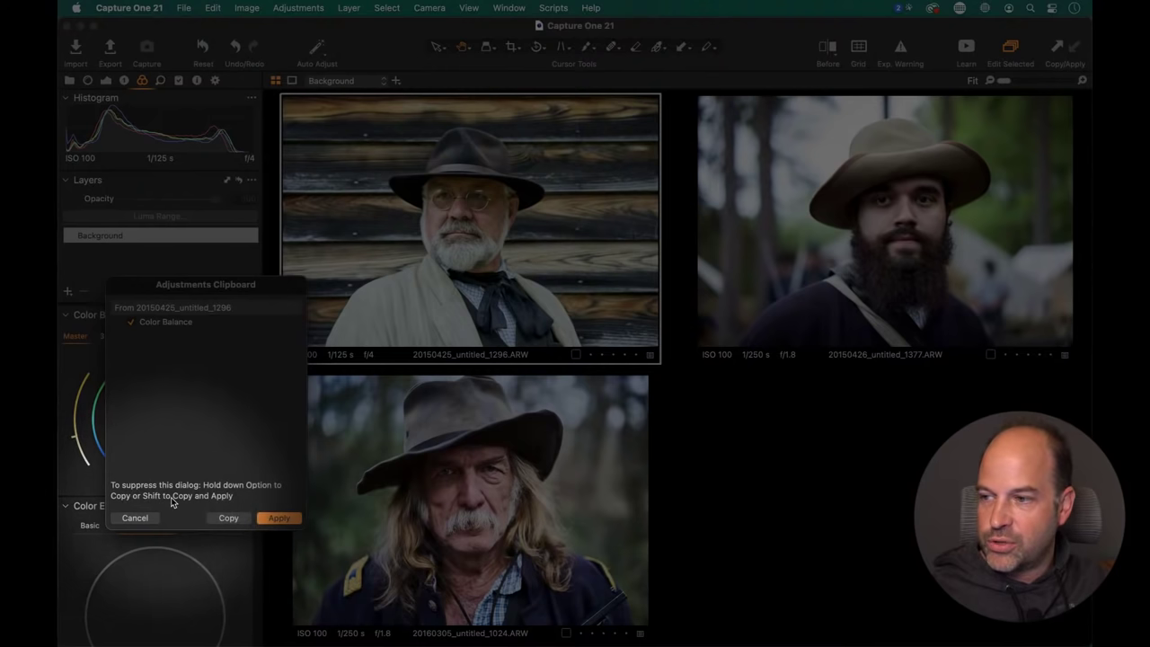
left_click(143, 516)
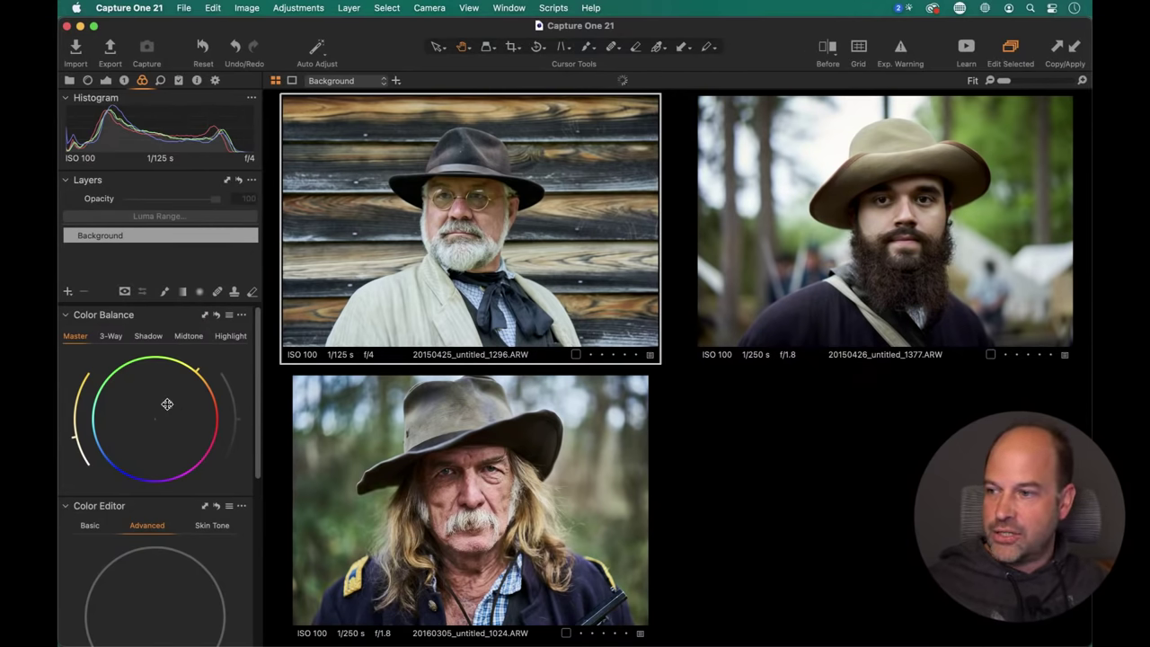
Reset Color Balance to neutral and drag the master wheel to a warm orange shift.
left_click_drag(167, 405, 112, 440)
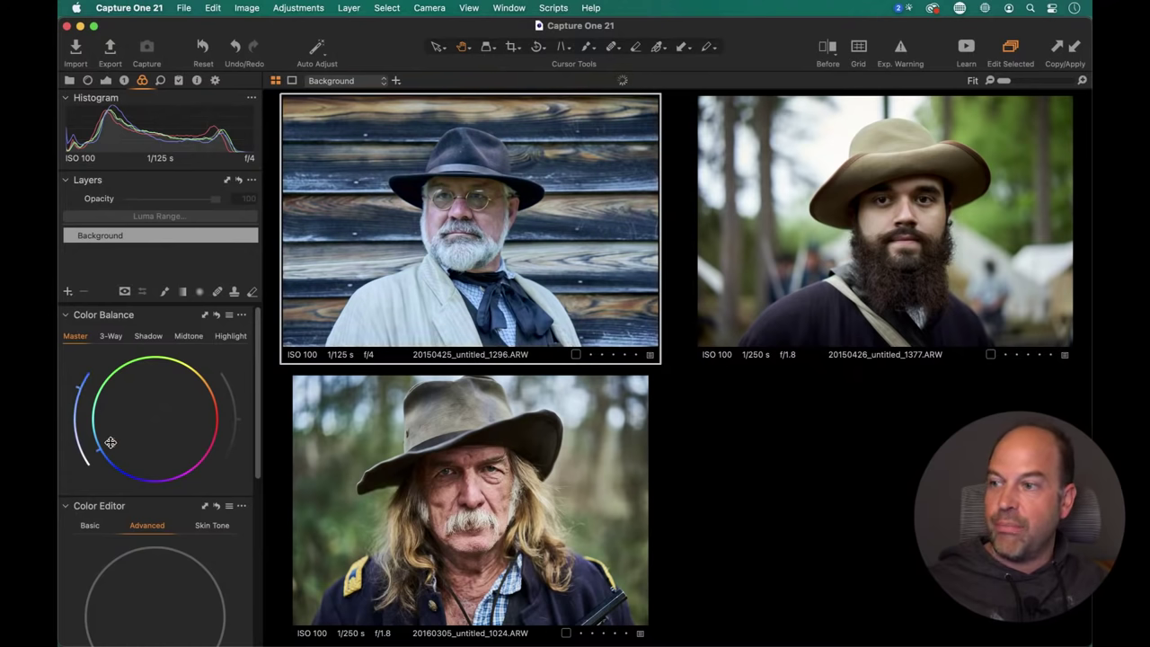
left_click(215, 316)
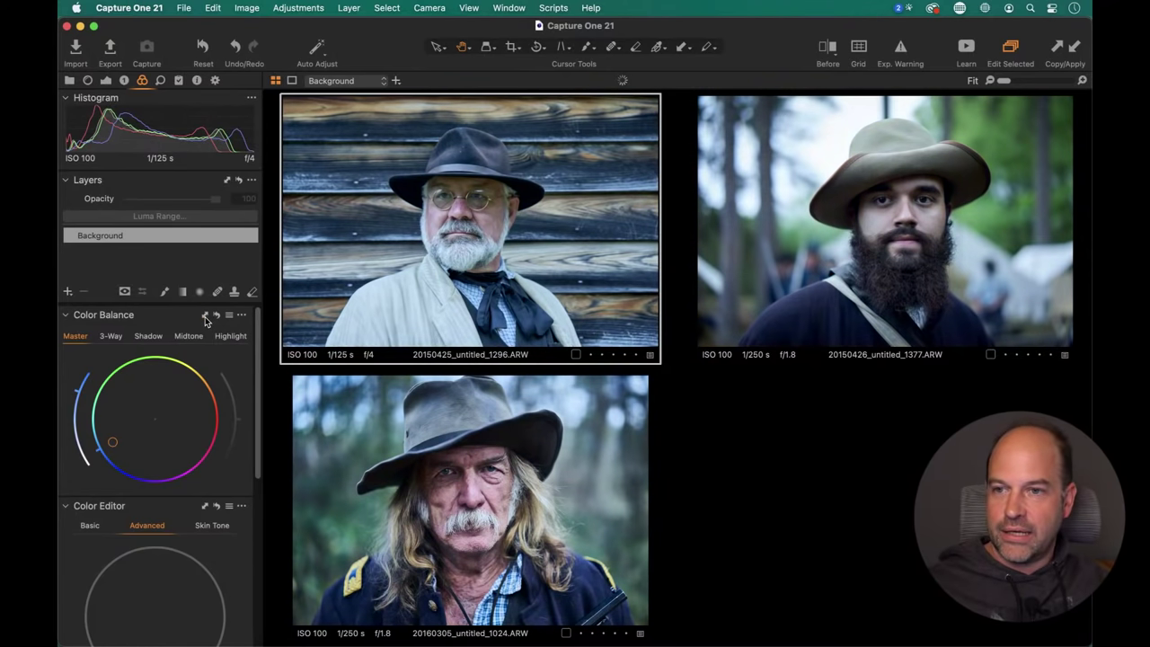
left_click_drag(112, 441, 164, 409)
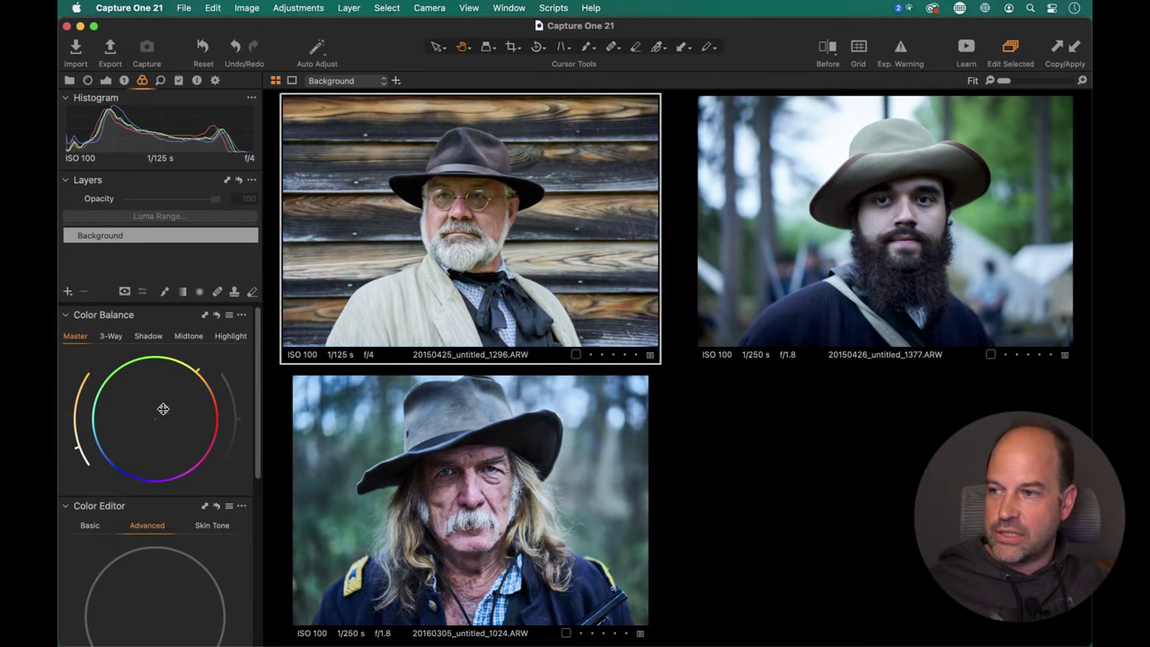
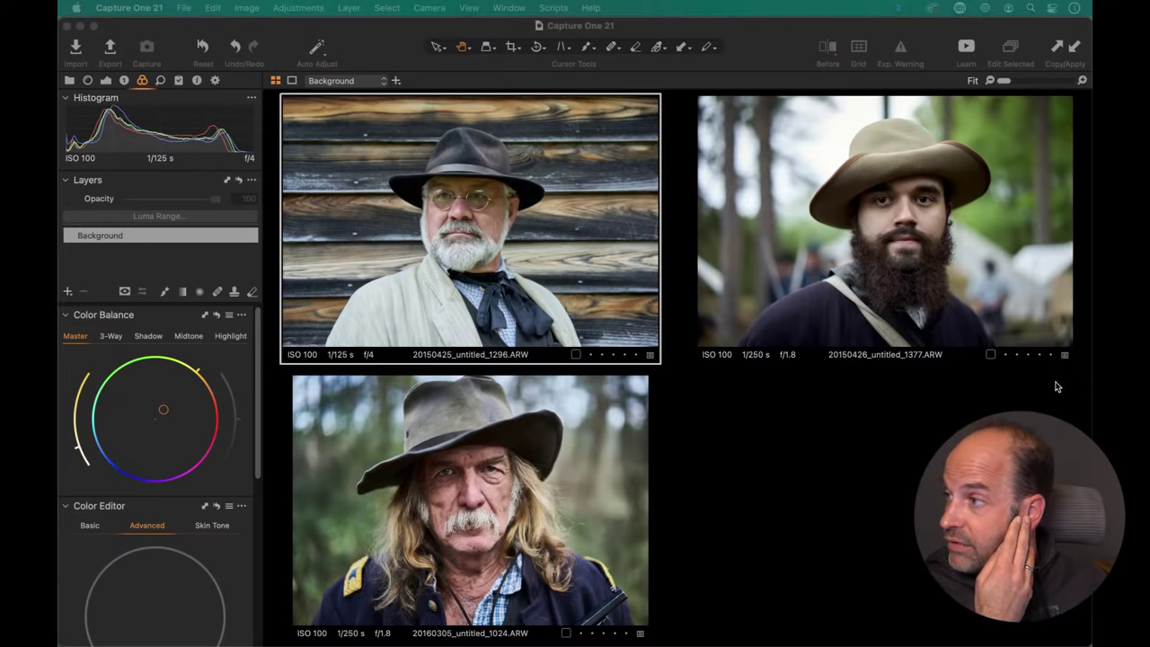
Show only the mountain photo CF001604.IIQ full size in the viewer.
left_click(883, 449)
key("super+alt+v")
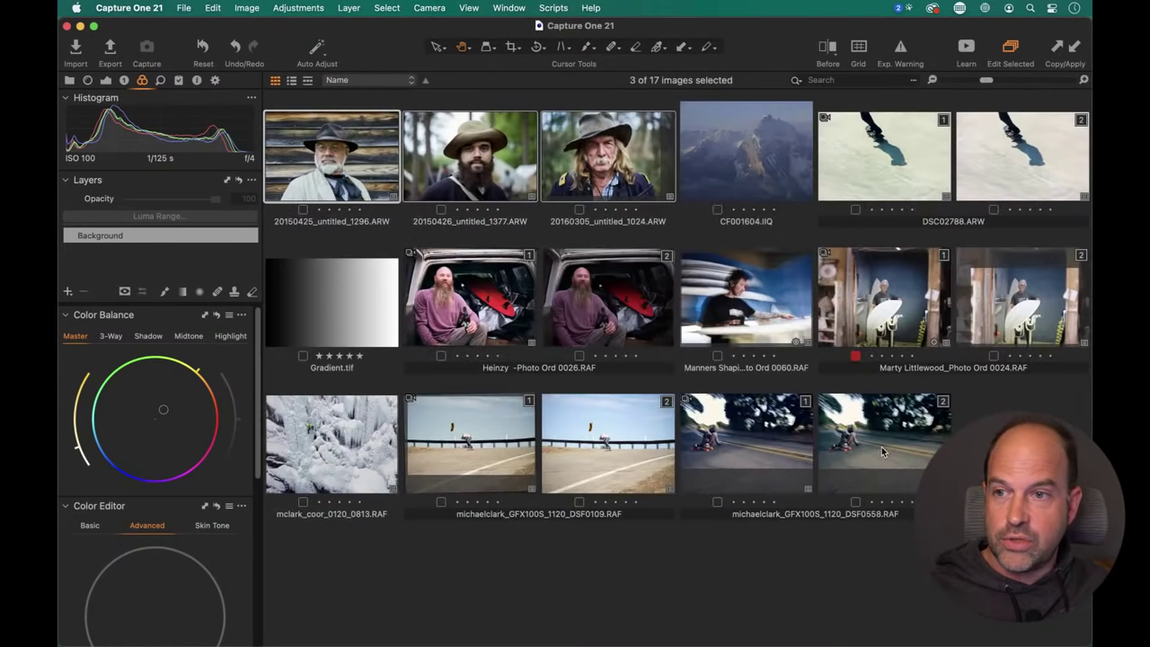
left_click(721, 192)
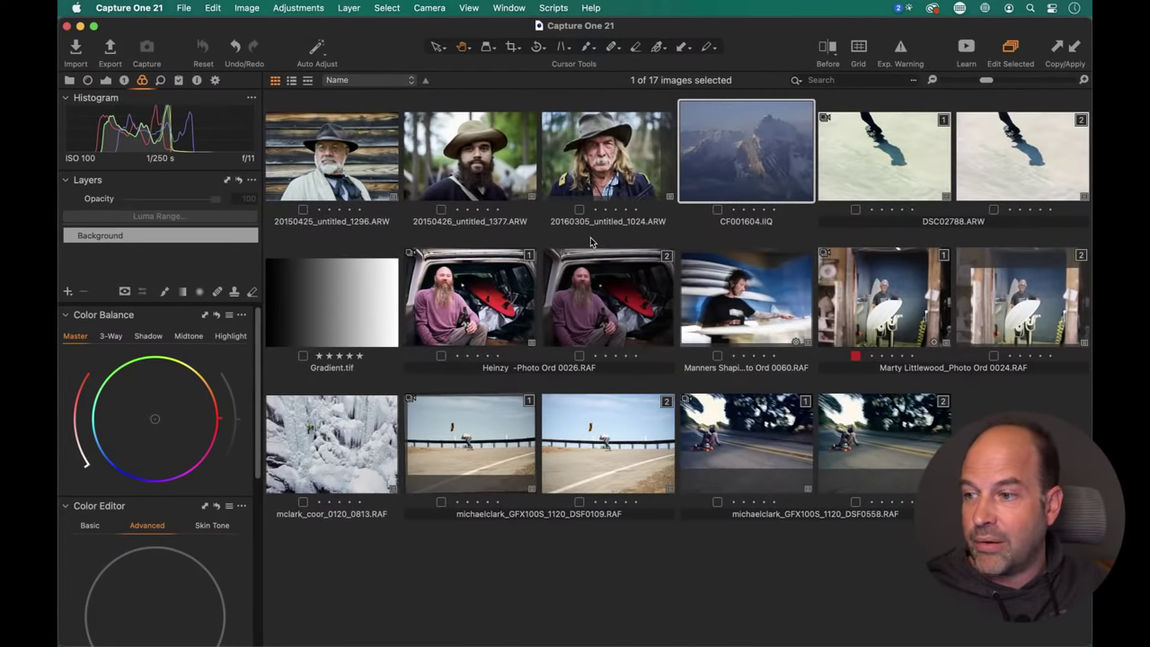
key("super+alt+v")
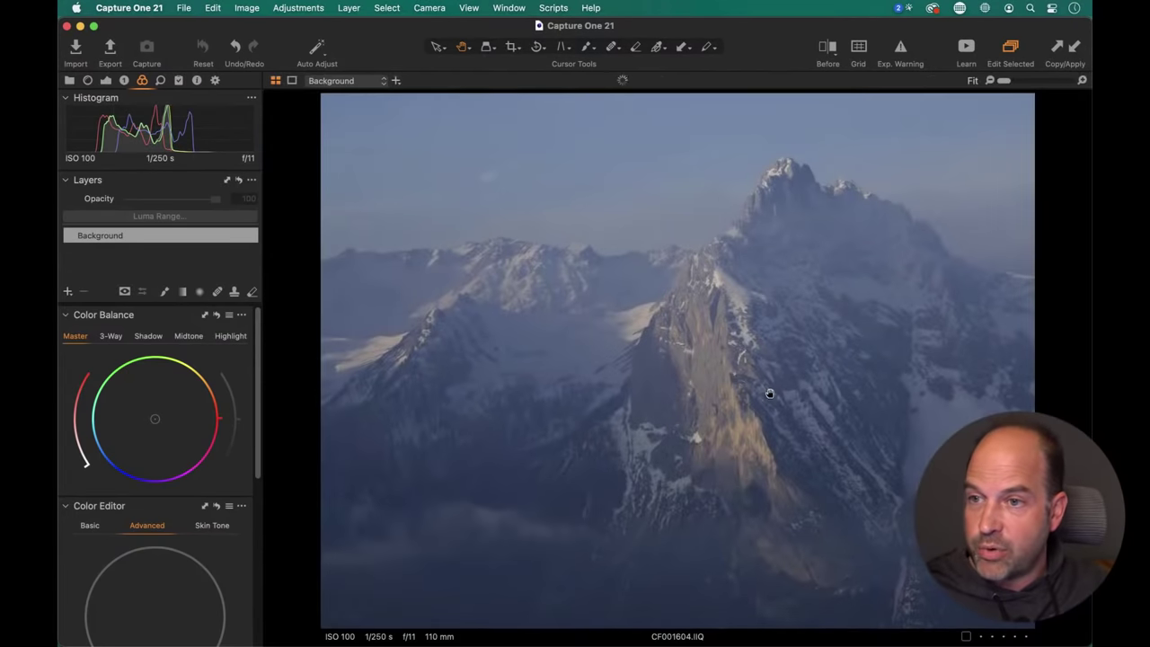
Crop the photo's bottom edge up slightly, to about 27.60 × 19.03 in.
left_click(106, 80)
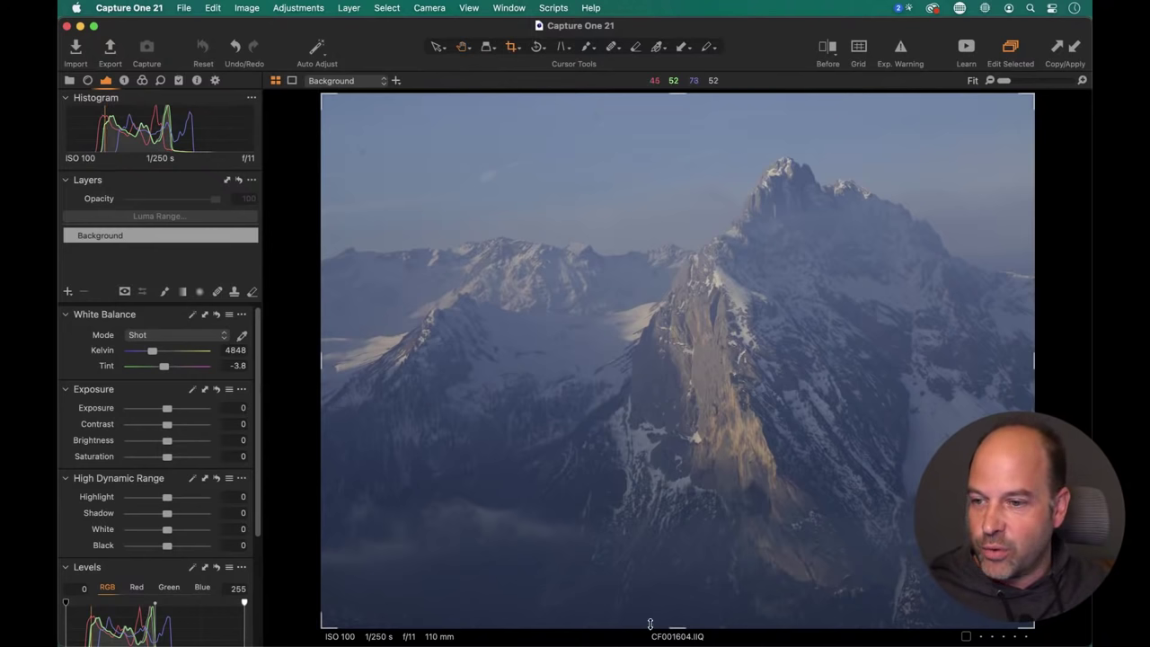
left_click_drag(675, 626, 665, 584)
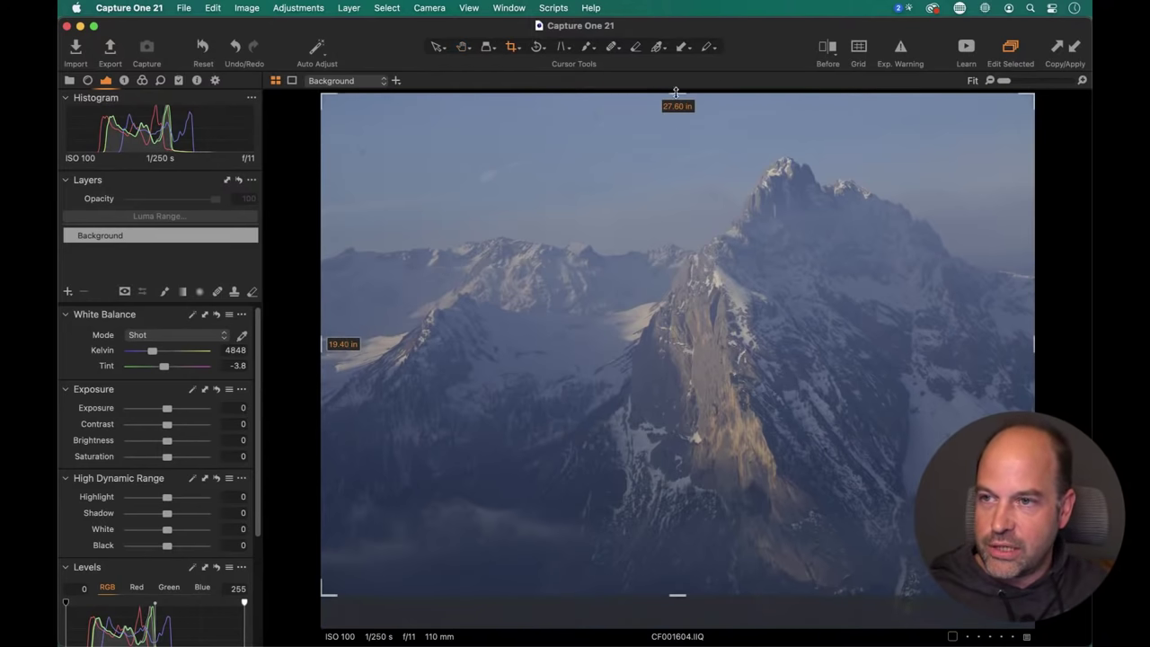
left_click_drag(679, 89, 679, 89)
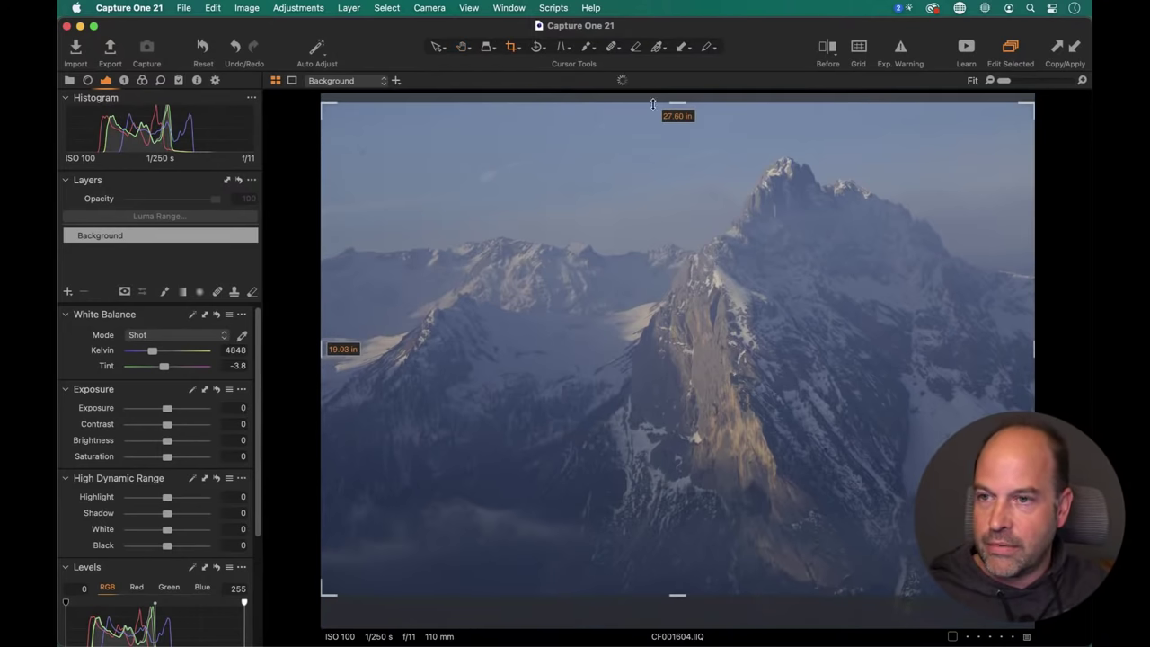
left_click(458, 51)
Reset white balance to Shot, then fine-tune the Kelvin slider to a custom 5659 K.
scroll(128, 359, "down", 3)
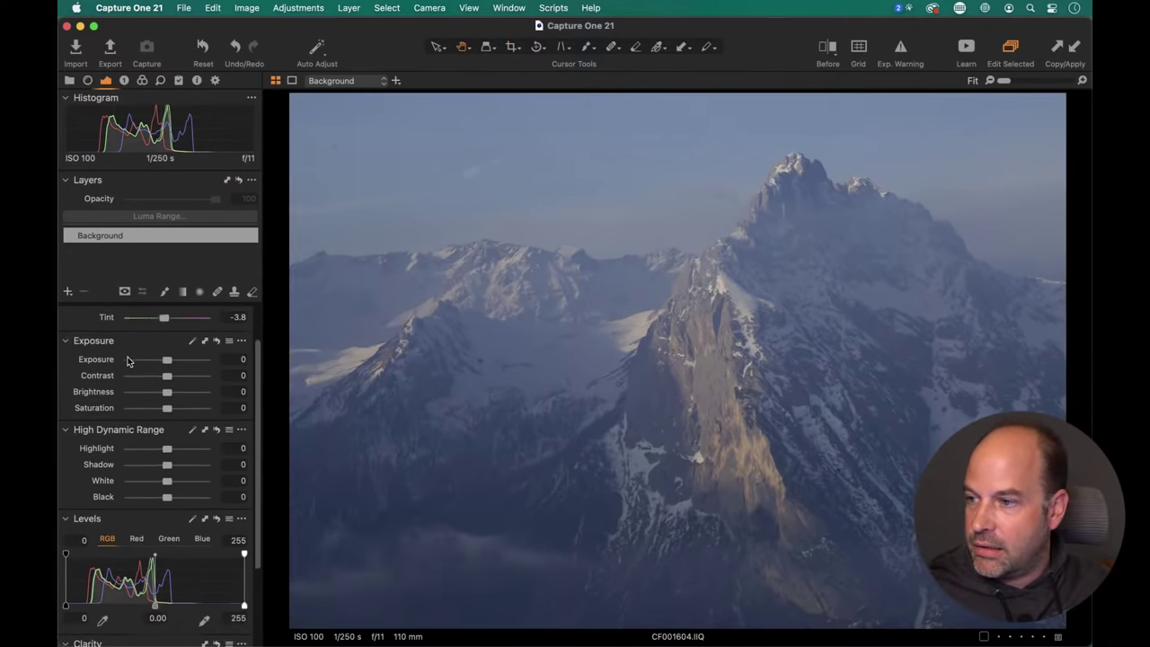
scroll(128, 359, "up", 3)
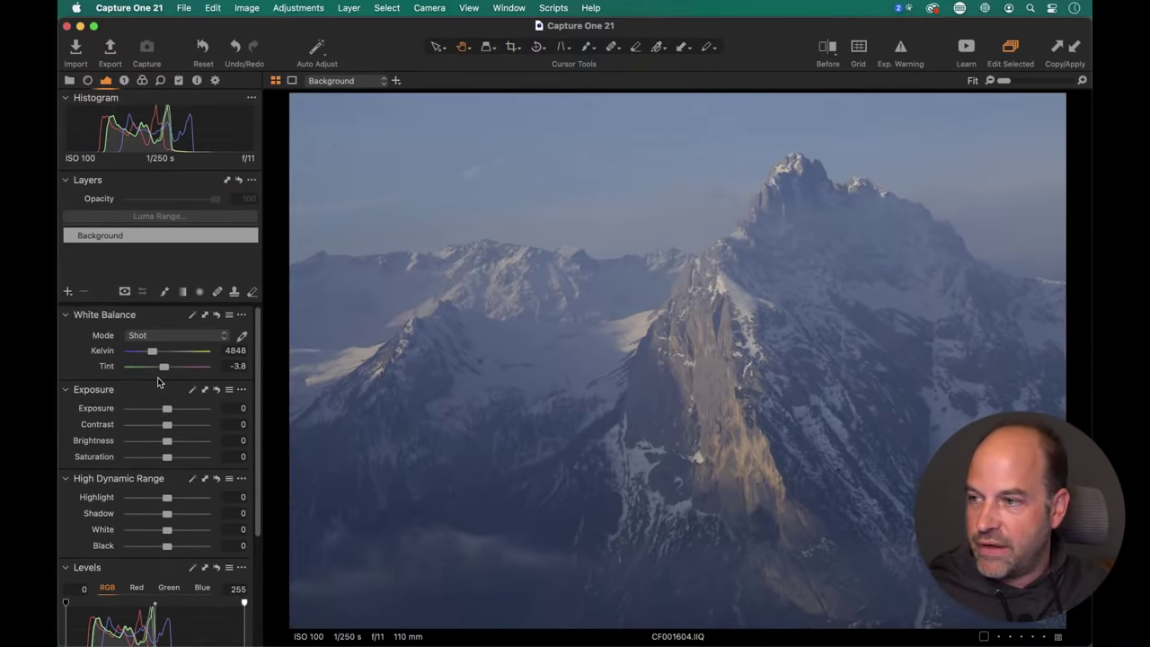
mouse_move(155, 353)
left_mouse_down()
mouse_move(173, 353)
mouse_move(158, 350)
left_mouse_up()
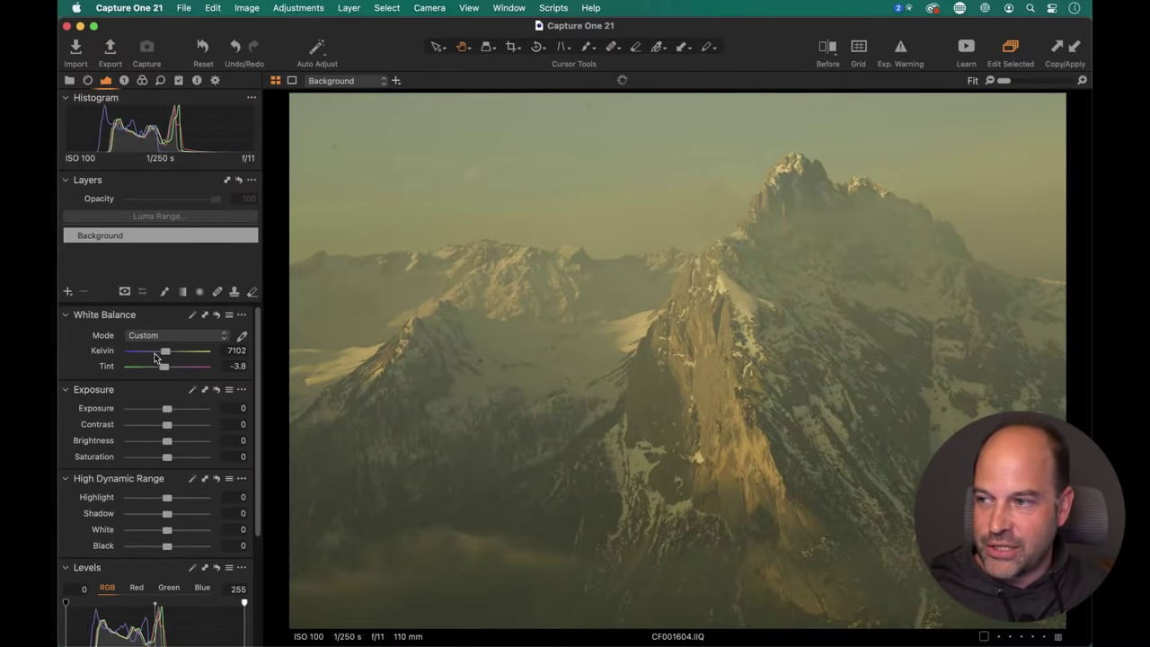
left_click(217, 314)
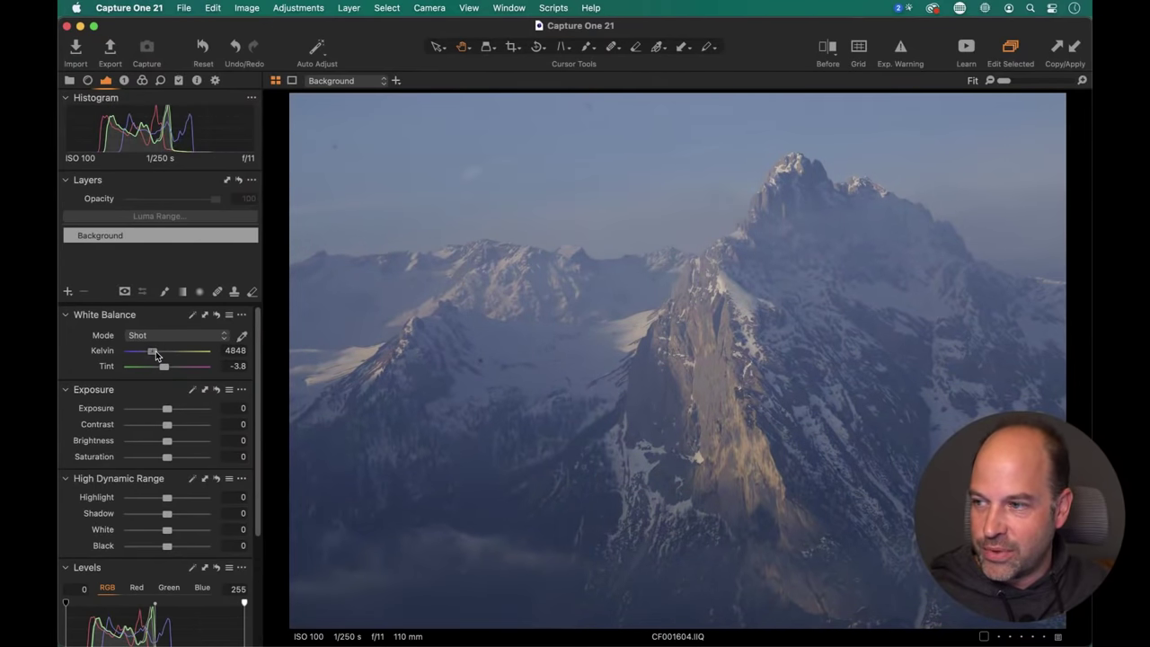
left_click_drag(155, 351, 161, 356)
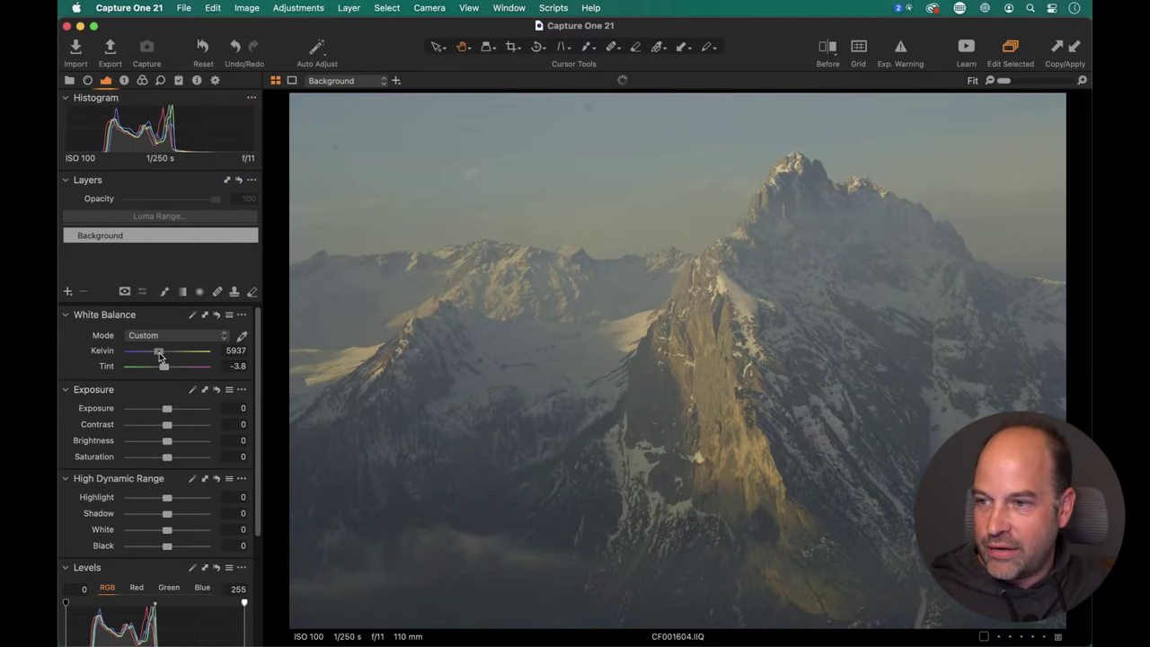
left_click(157, 357)
left_click(157, 356)
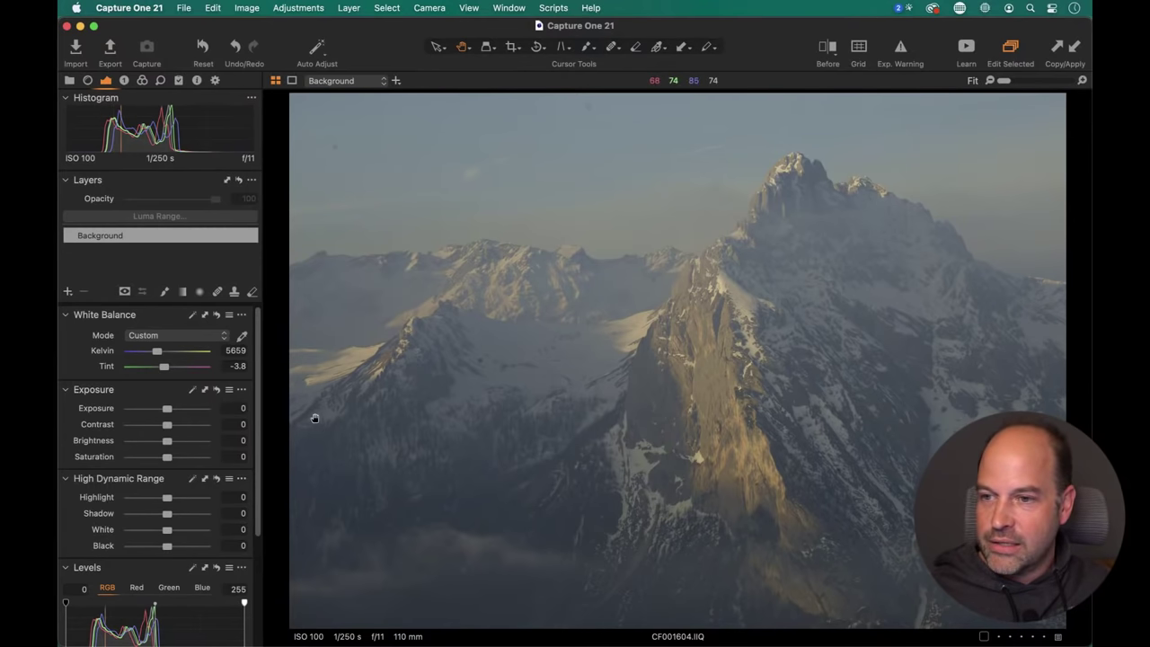
scroll(205, 460, "down", 4)
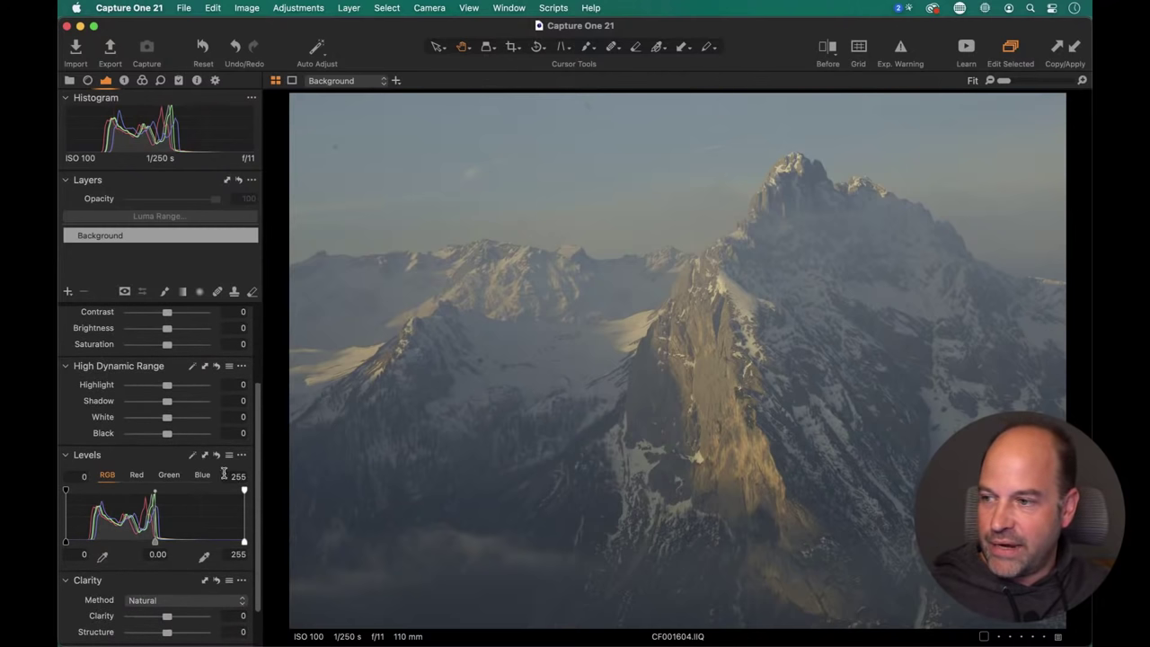
Set exposure to 0.21, auto Levels to 40–196, and Clarity to 35.
left_click(192, 457)
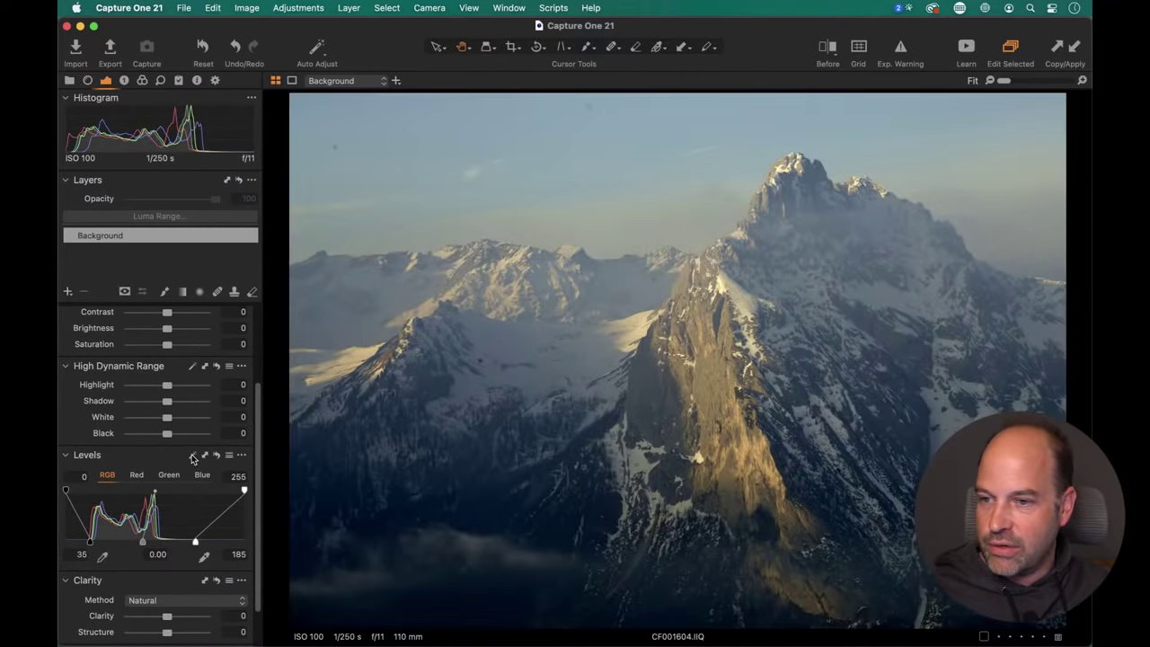
scroll(190, 456, "up", 1)
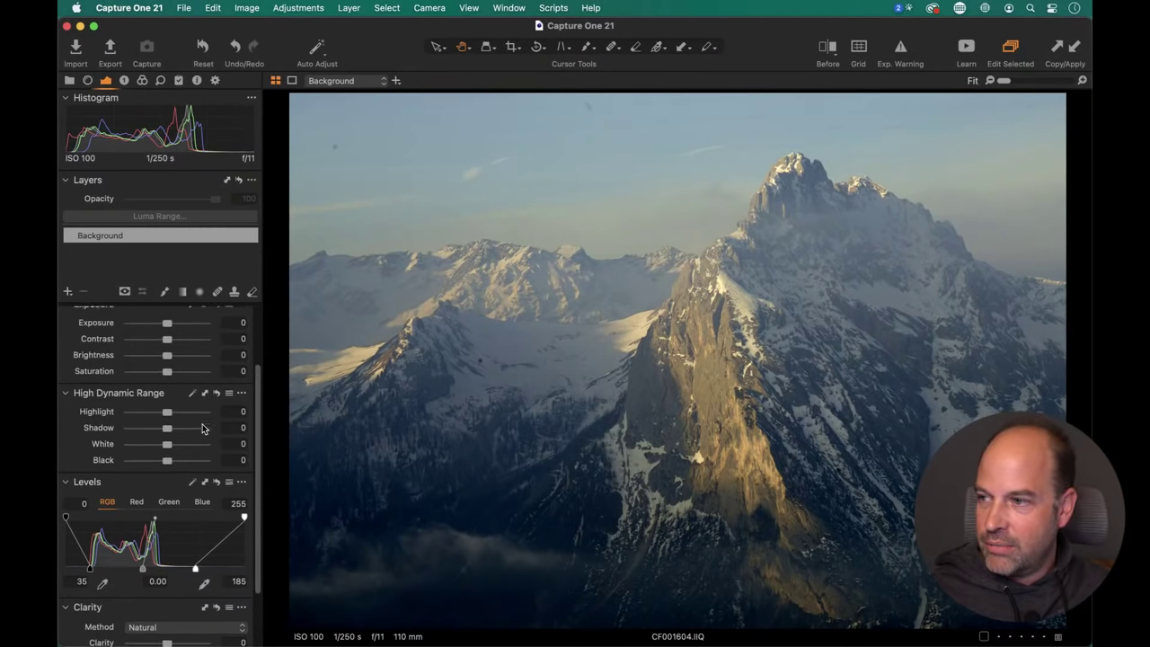
left_click_drag(169, 325, 176, 325)
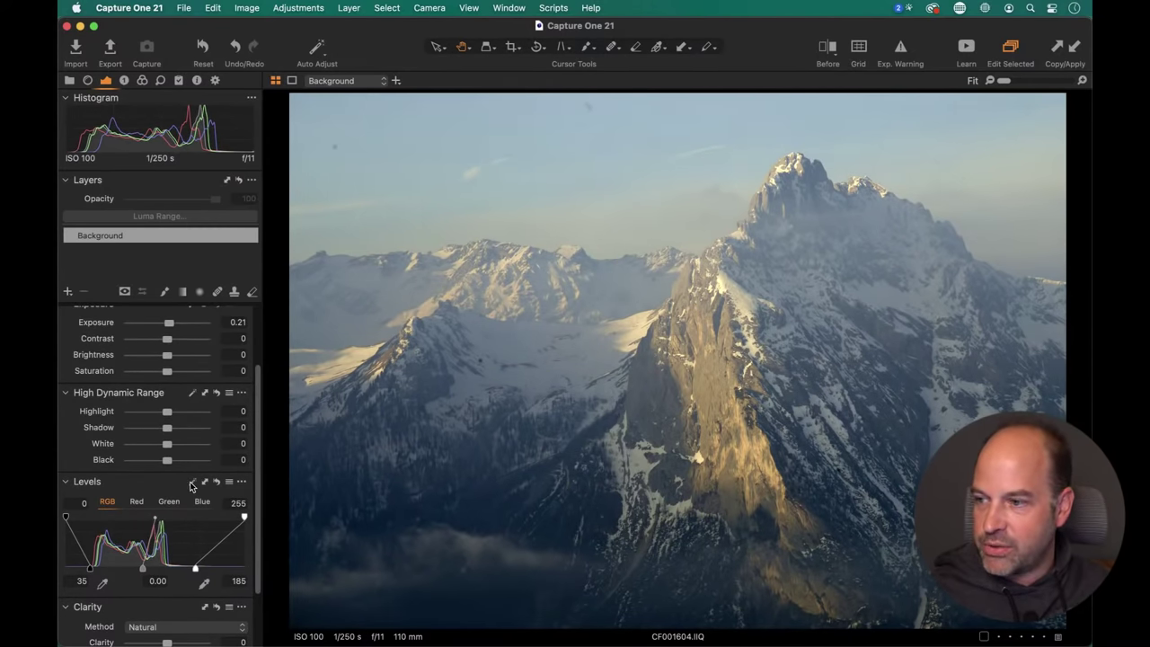
left_click(190, 483)
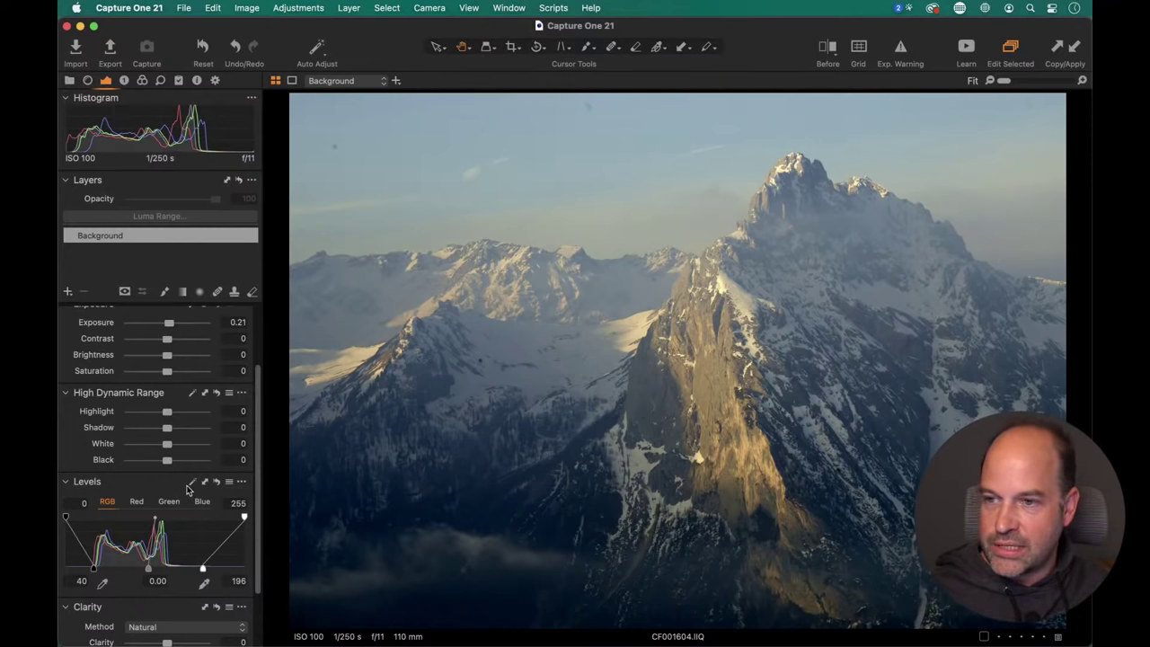
scroll(178, 503, "down", 3)
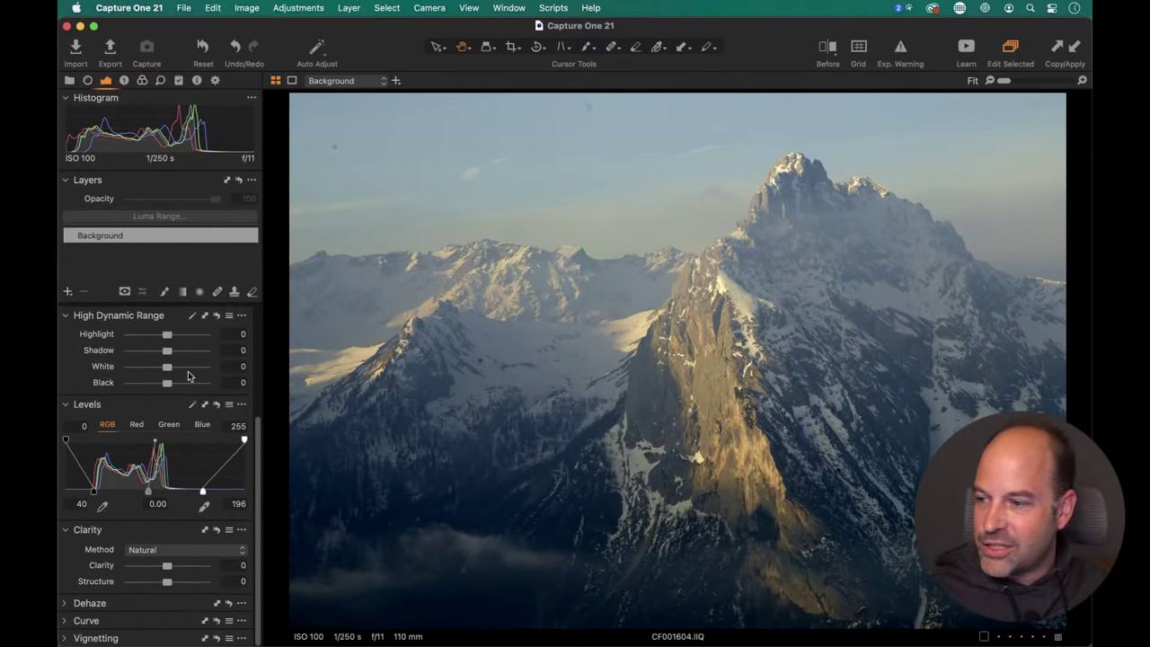
left_click_drag(171, 567, 183, 568)
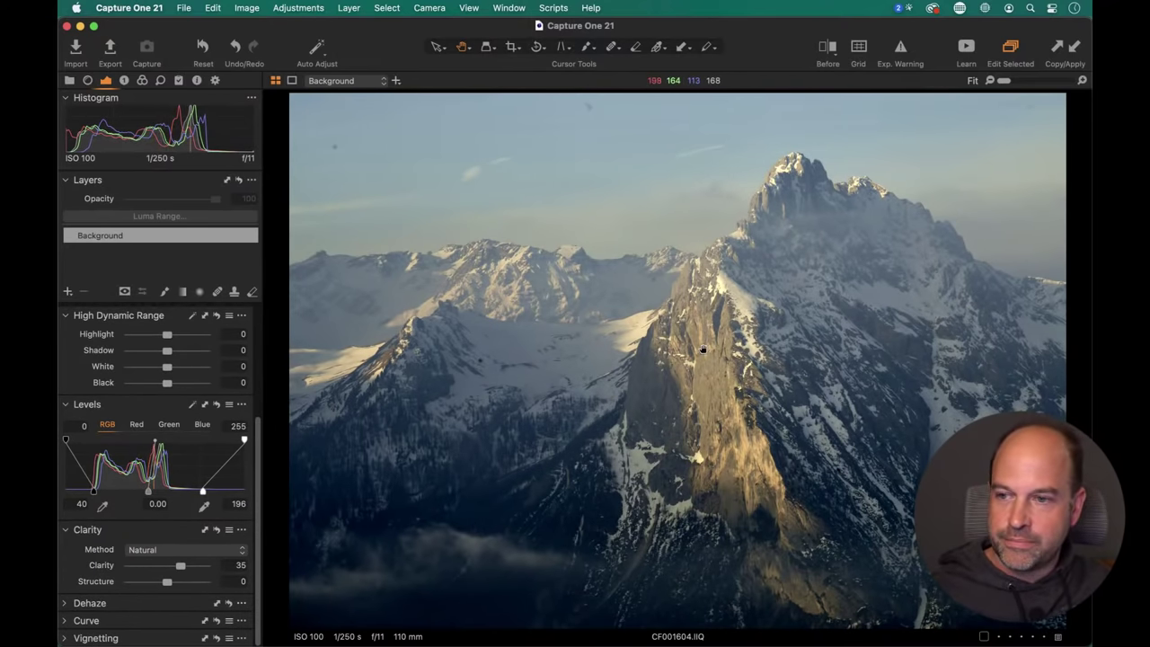
Place colour readouts on the dark slope, golden rock face and snowy mountainside, then fit the photo.
left_click(656, 49)
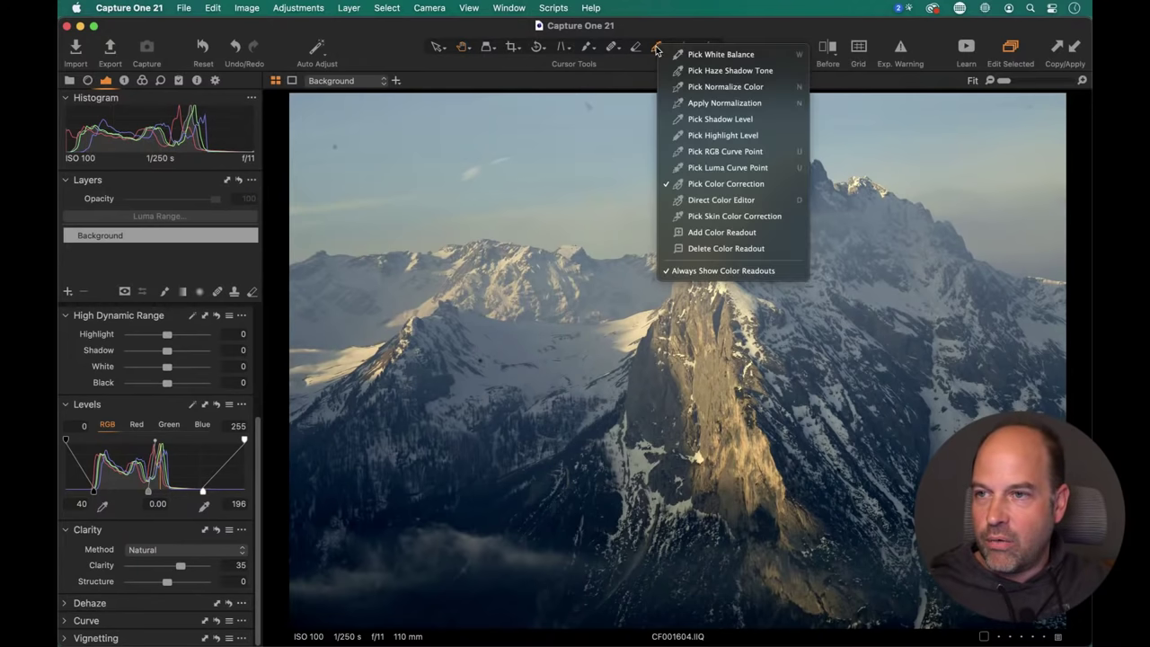
left_click(700, 233)
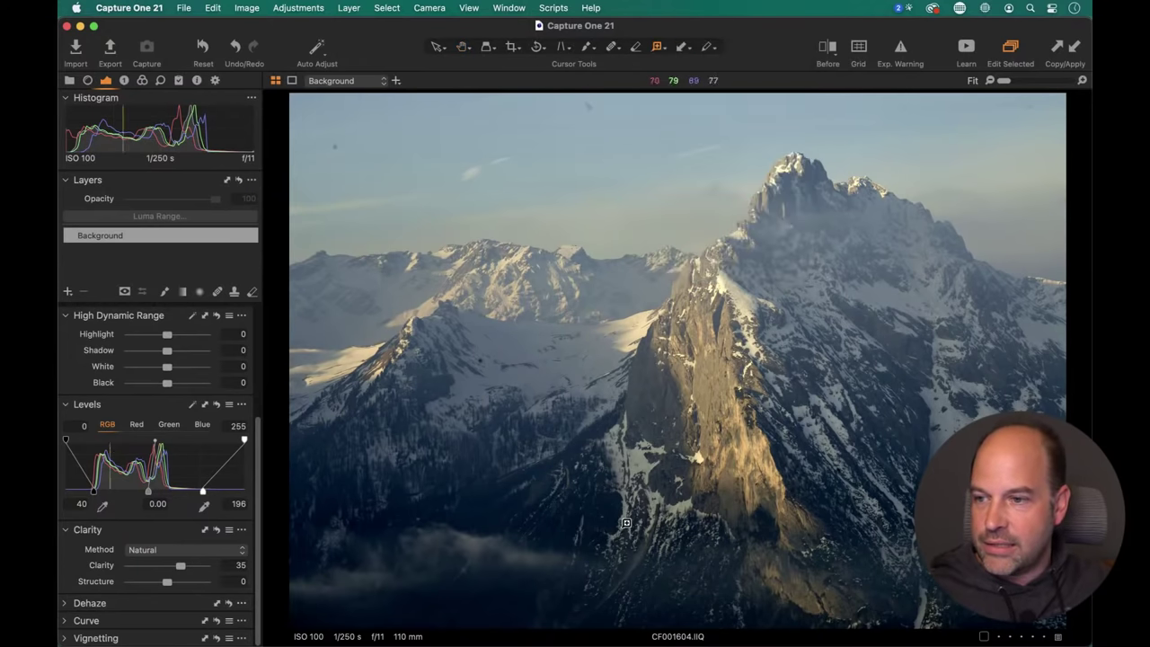
scroll(518, 494, "up", 3)
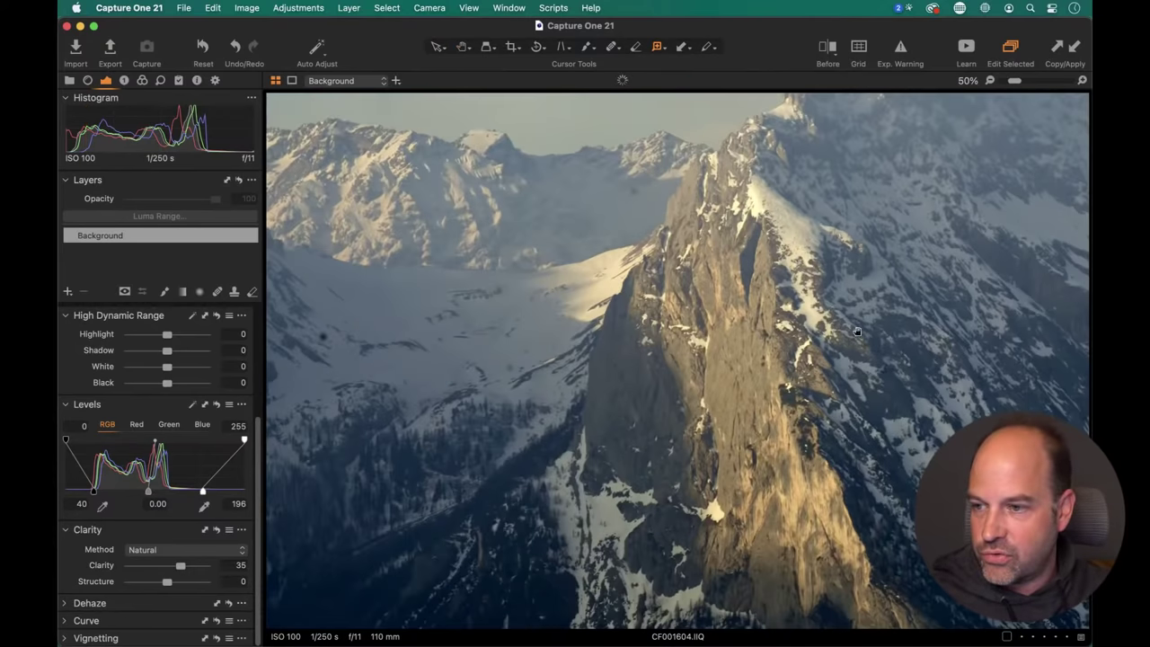
scroll(627, 396, "up", 2)
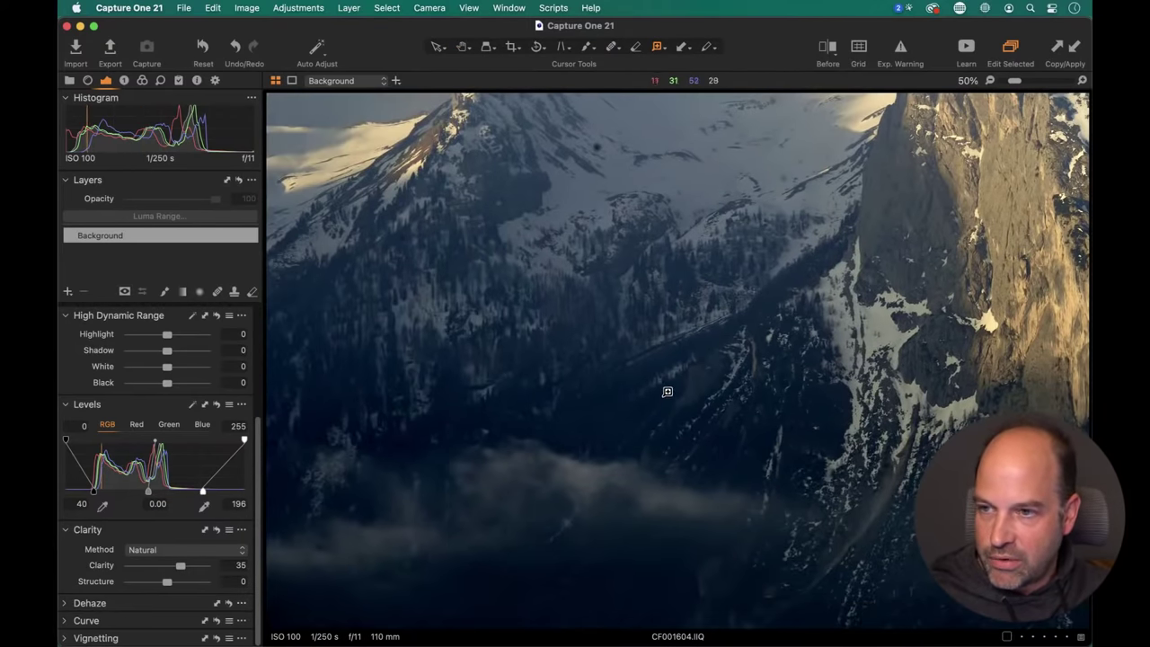
left_click(663, 401)
left_click_drag(678, 367, 555, 456)
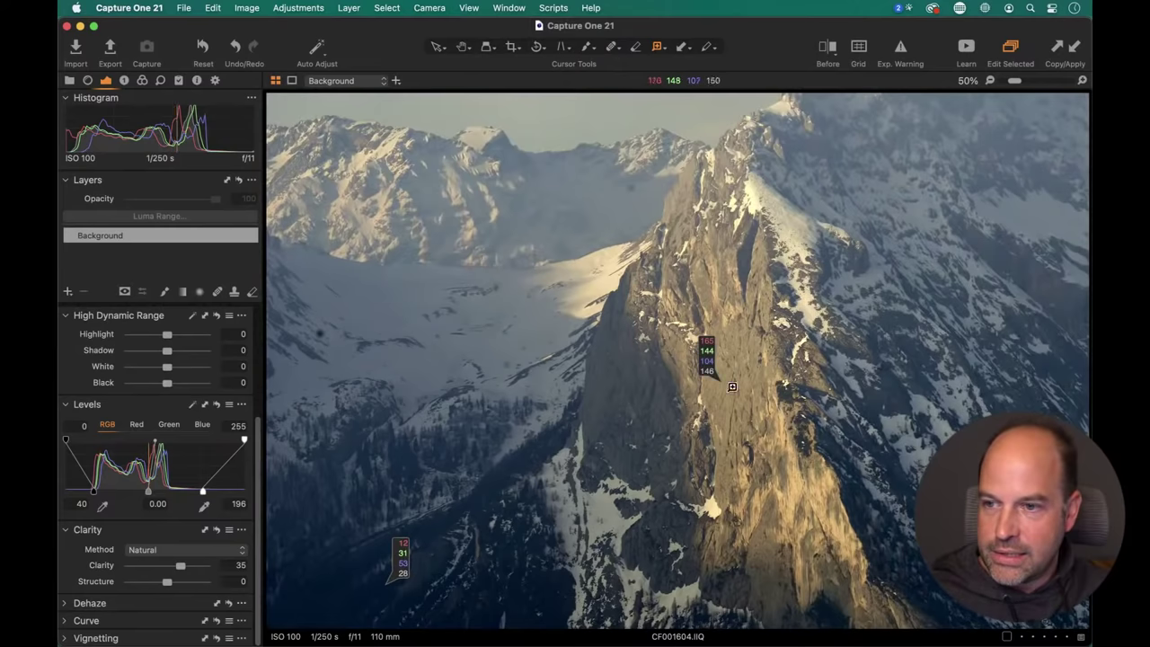
left_click_drag(703, 350, 752, 429)
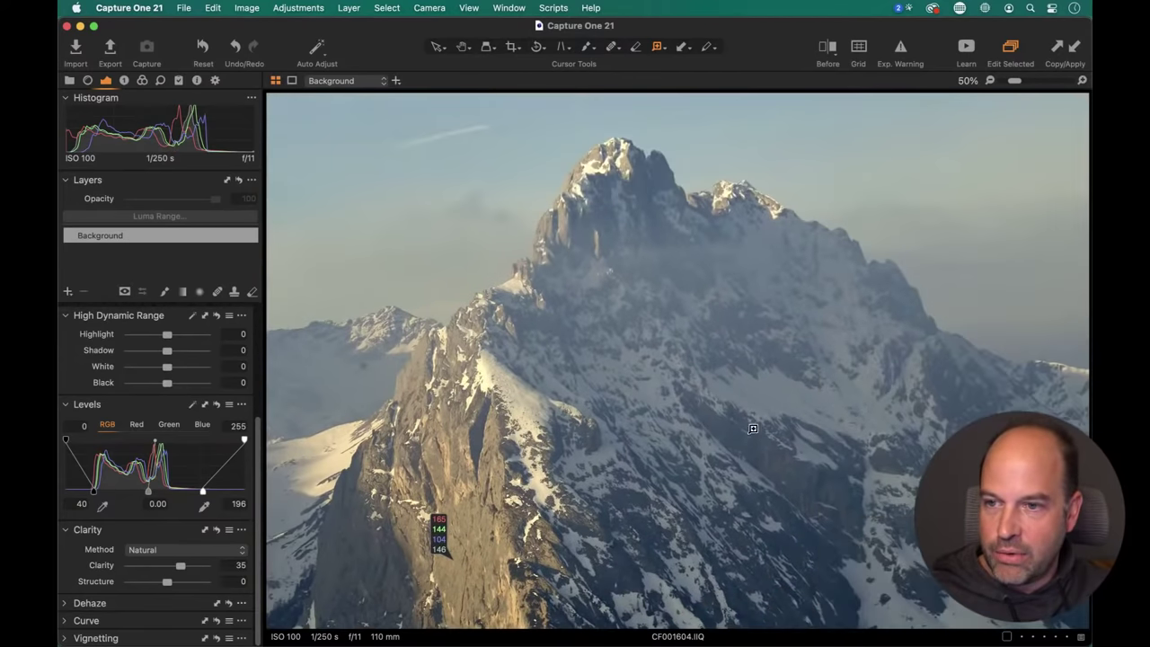
left_click(827, 393)
left_click_drag(827, 393, 1036, 106)
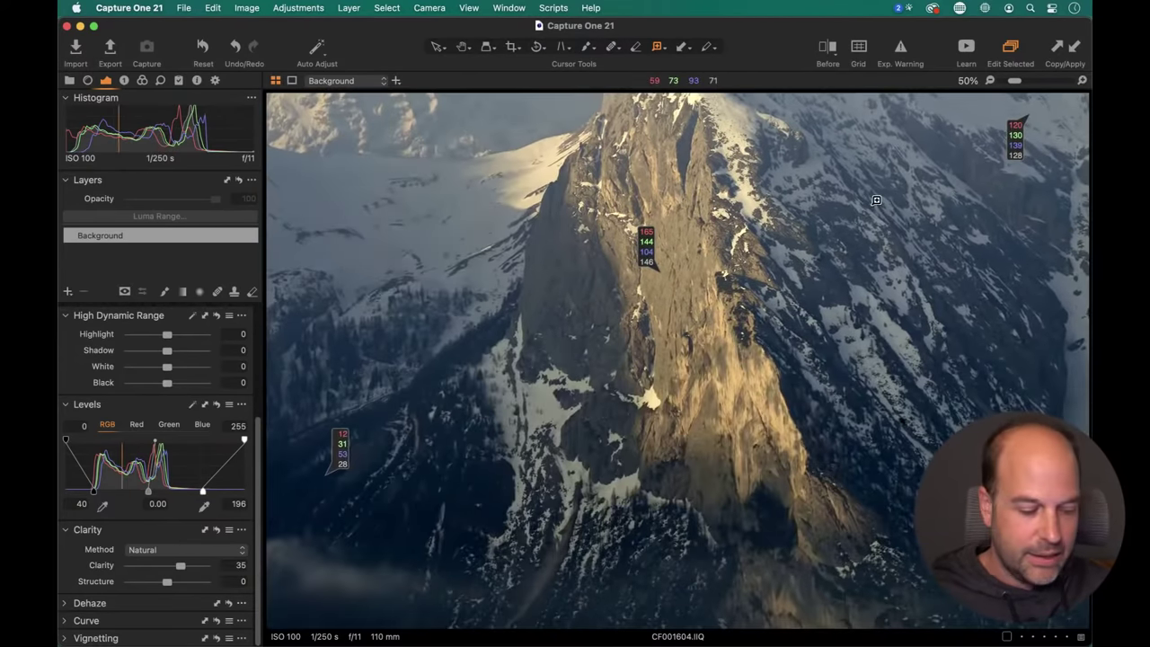
key("super+minus")
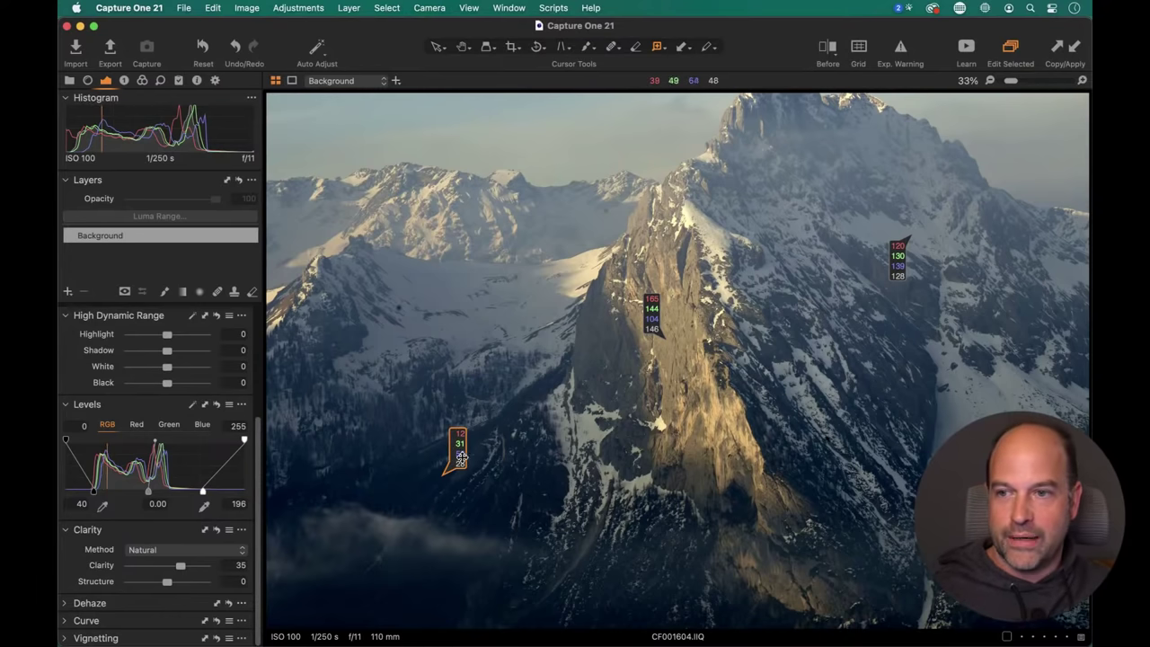
key("super+0")
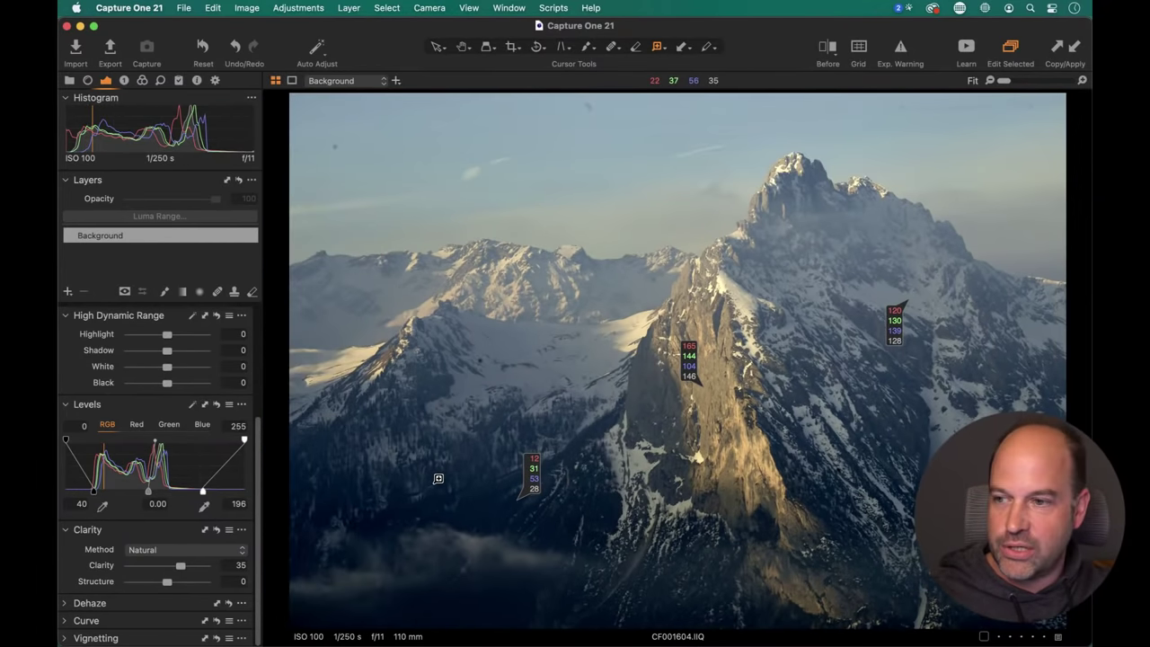
Add a filled adjustment layer named 'color correction' above the Background layer.
left_click(142, 81)
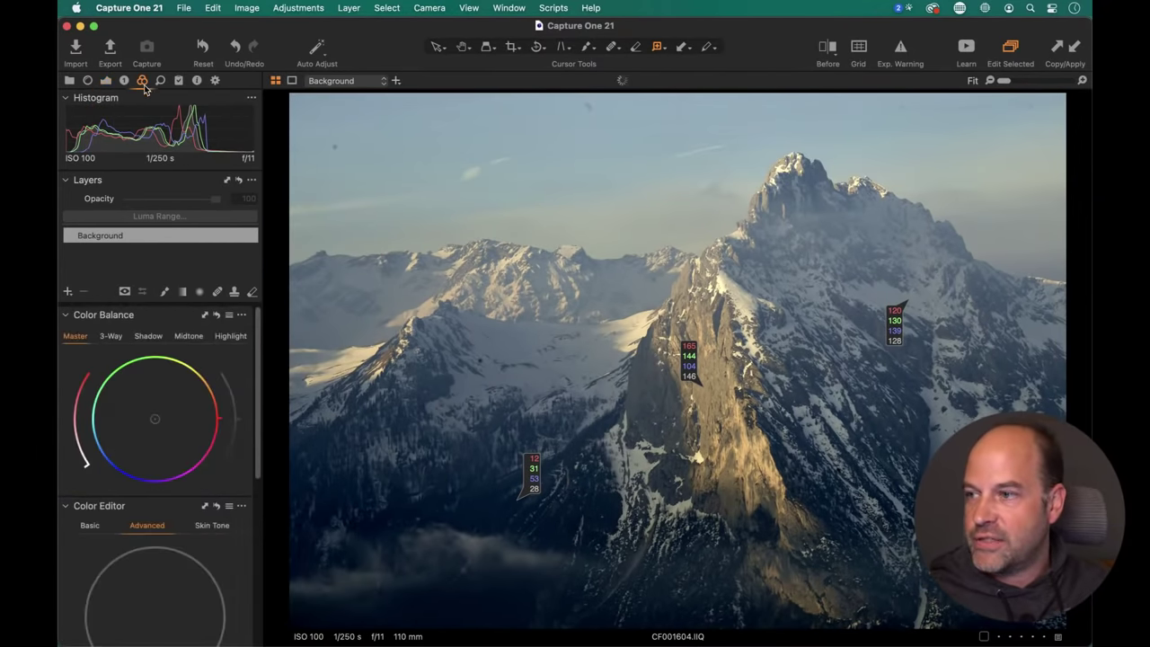
left_click(109, 336)
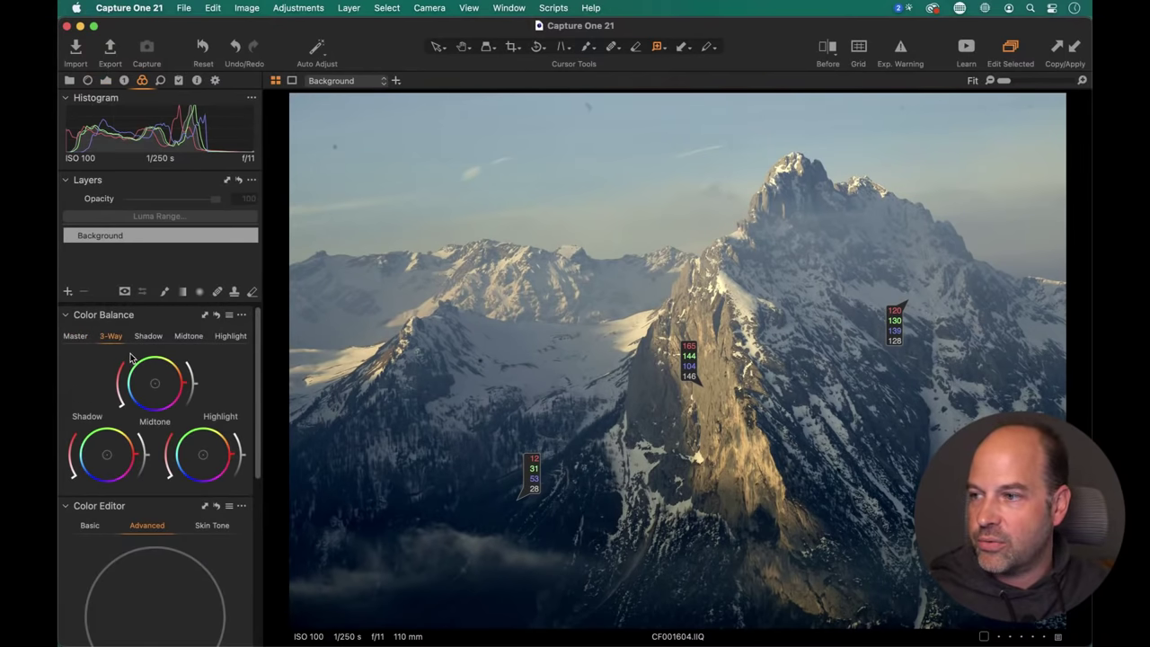
left_click(65, 294)
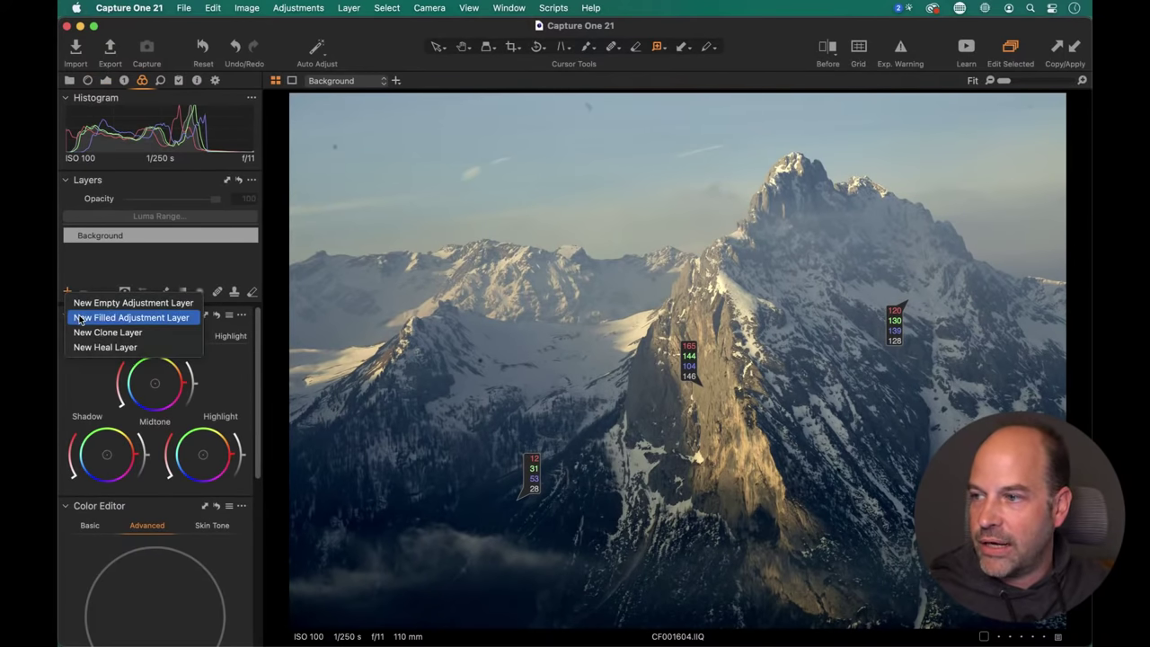
left_click(80, 319)
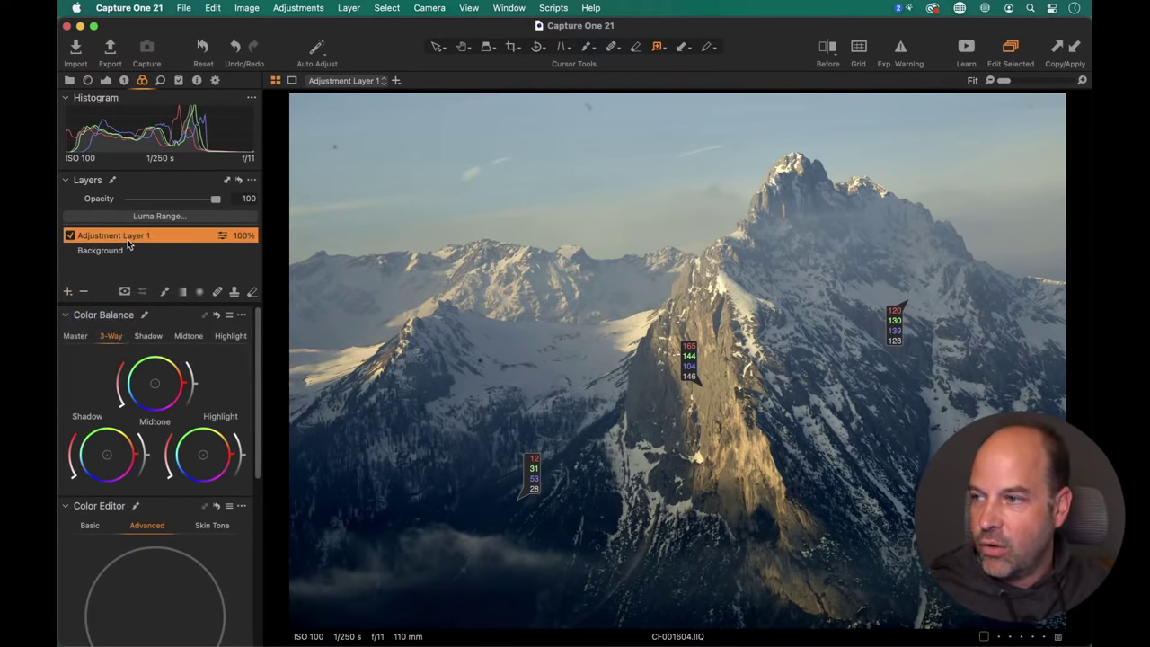
double_click(127, 241)
type("color correction")
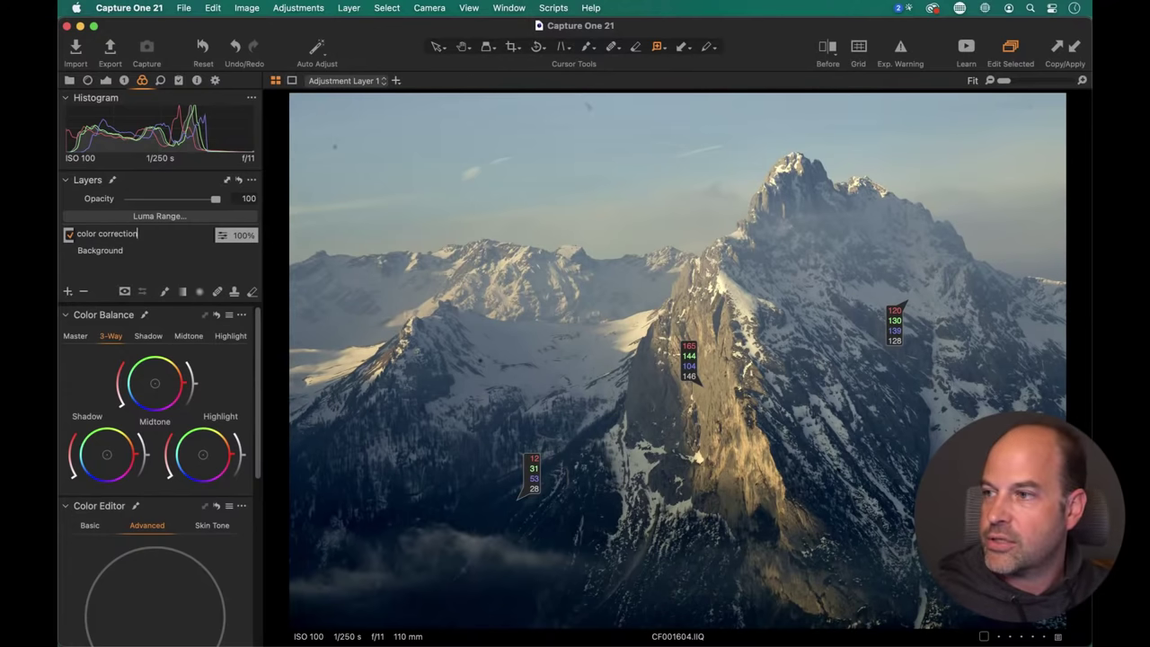
key("Return")
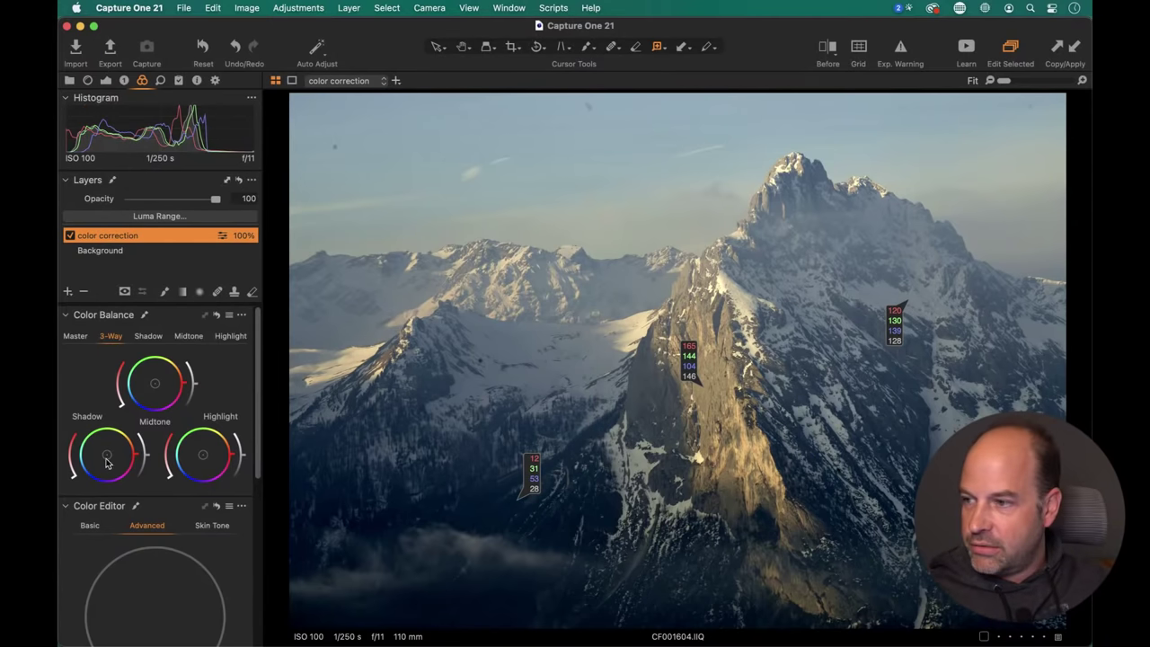
Push the Shadow and Midtone wheels toward orange and the Highlight wheel slightly toward blue.
left_click_drag(106, 460, 111, 449)
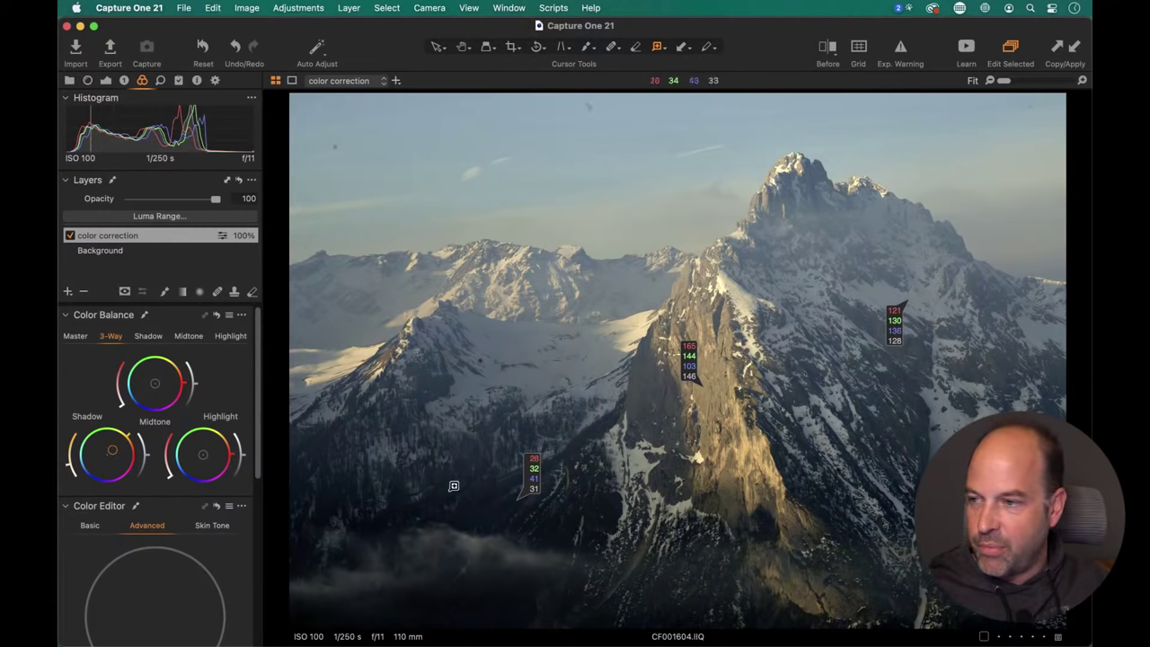
left_click_drag(113, 459, 123, 480)
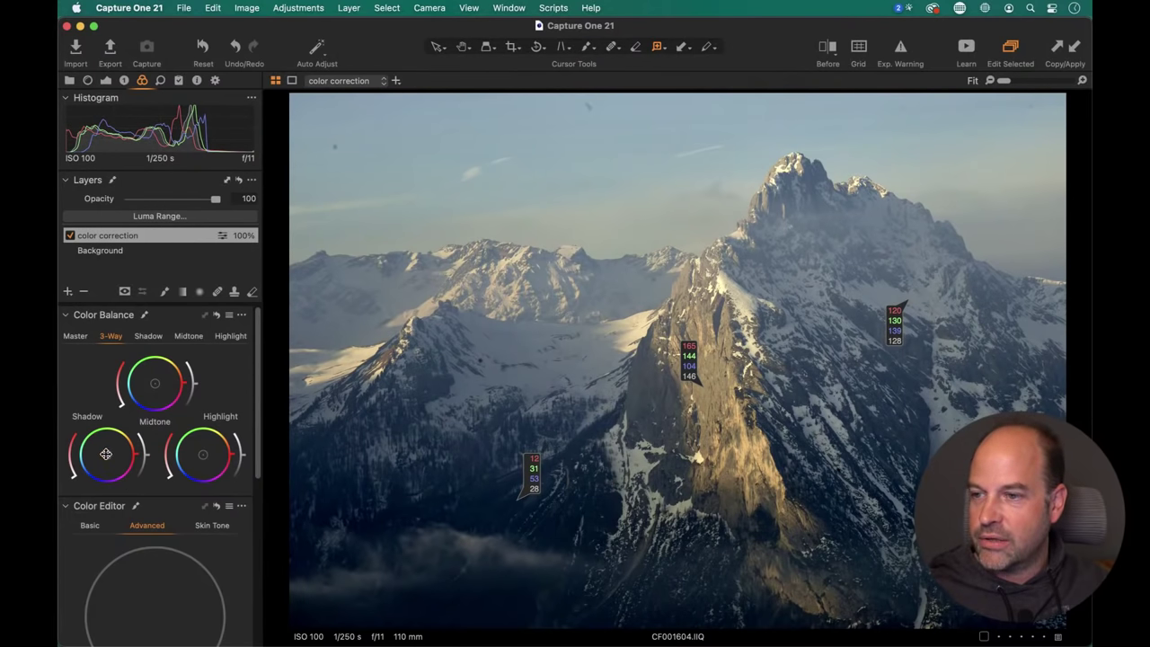
left_click_drag(107, 454, 115, 447)
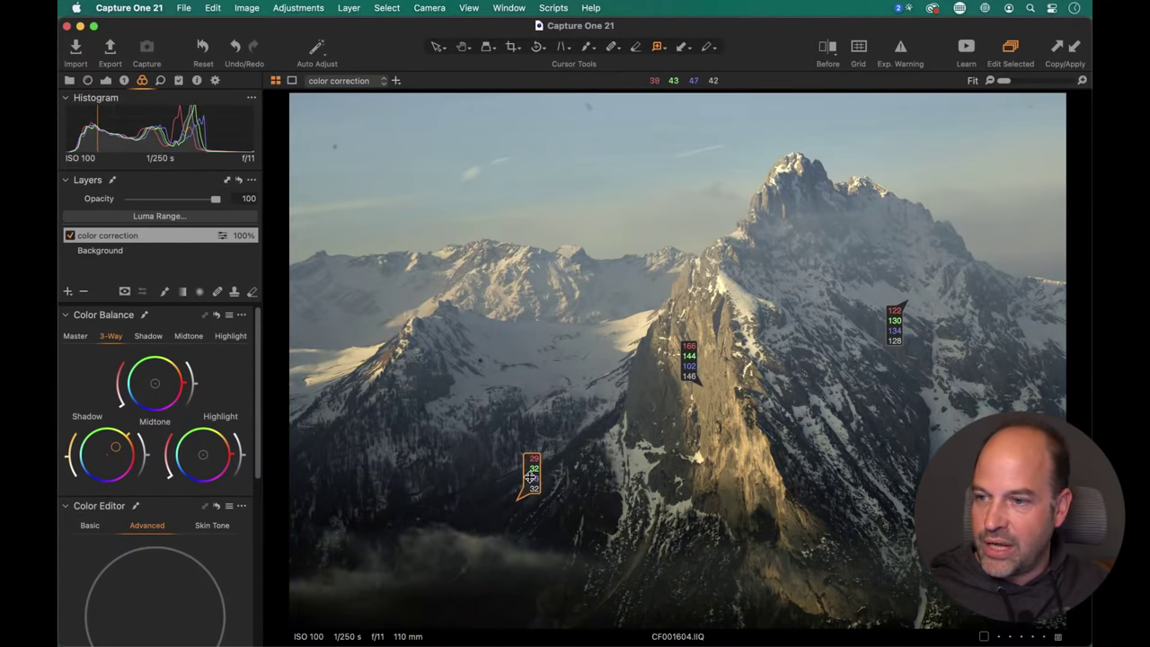
mouse_move(350, 643)
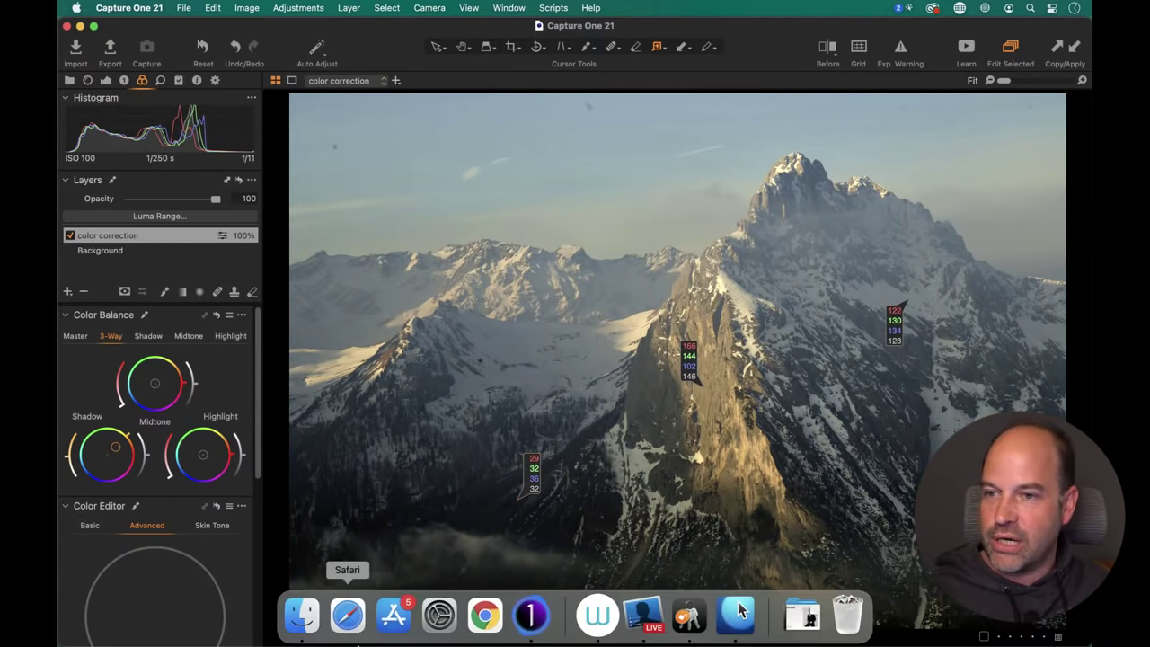
left_click_drag(116, 448, 111, 450)
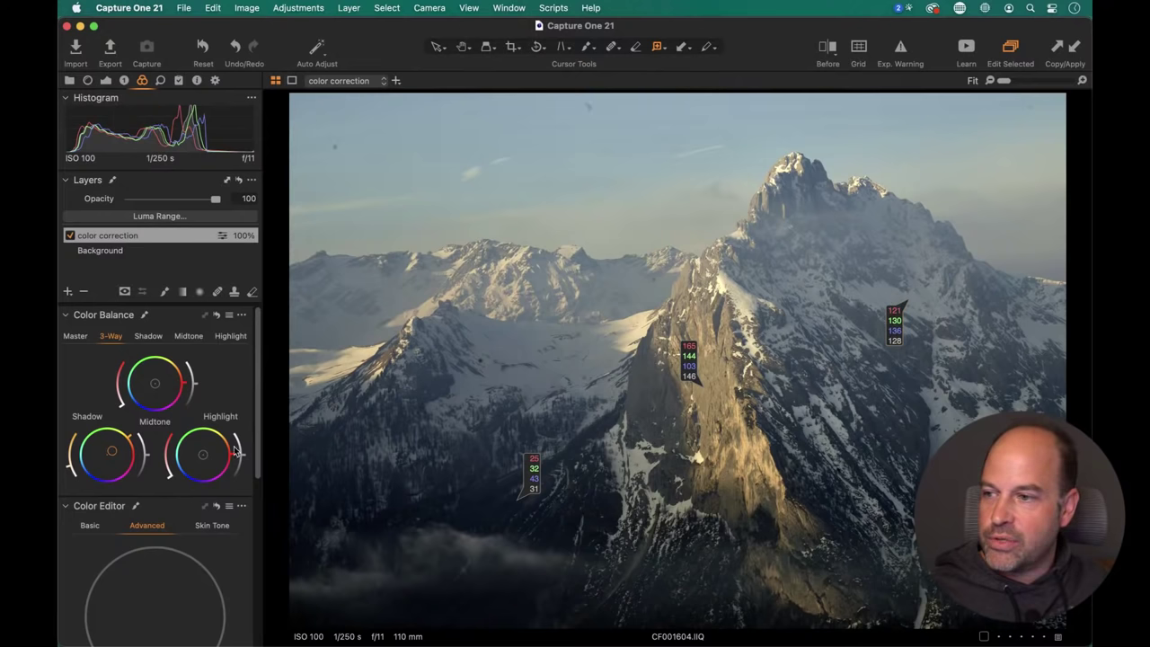
left_click_drag(202, 458, 200, 457)
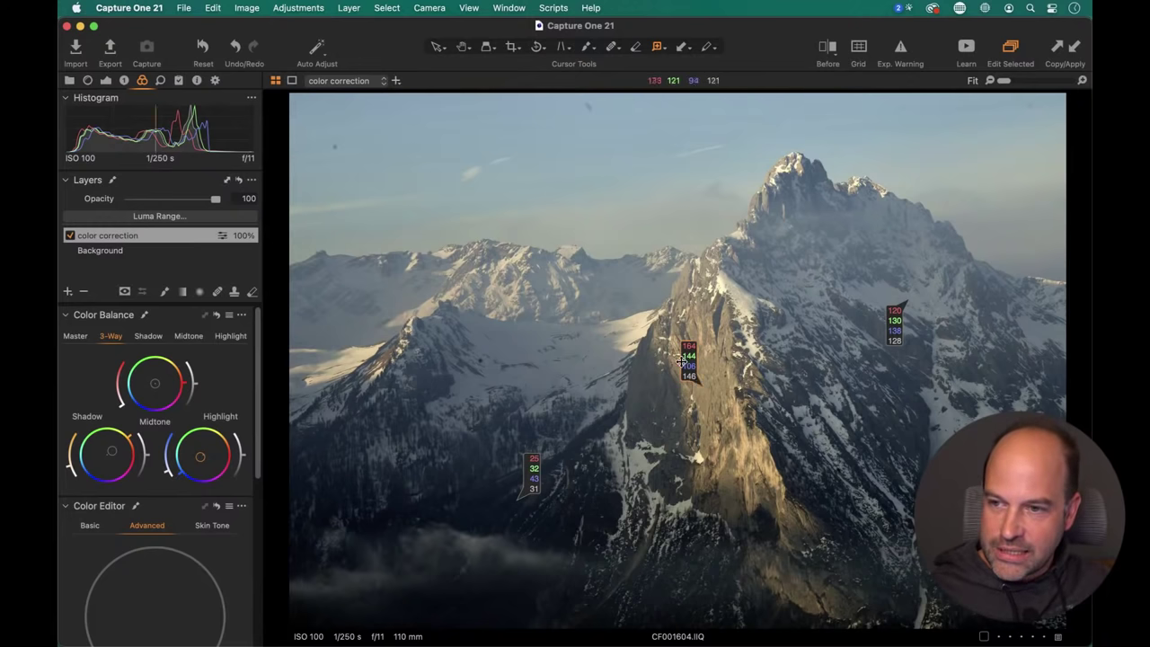
left_click_drag(156, 385, 160, 377)
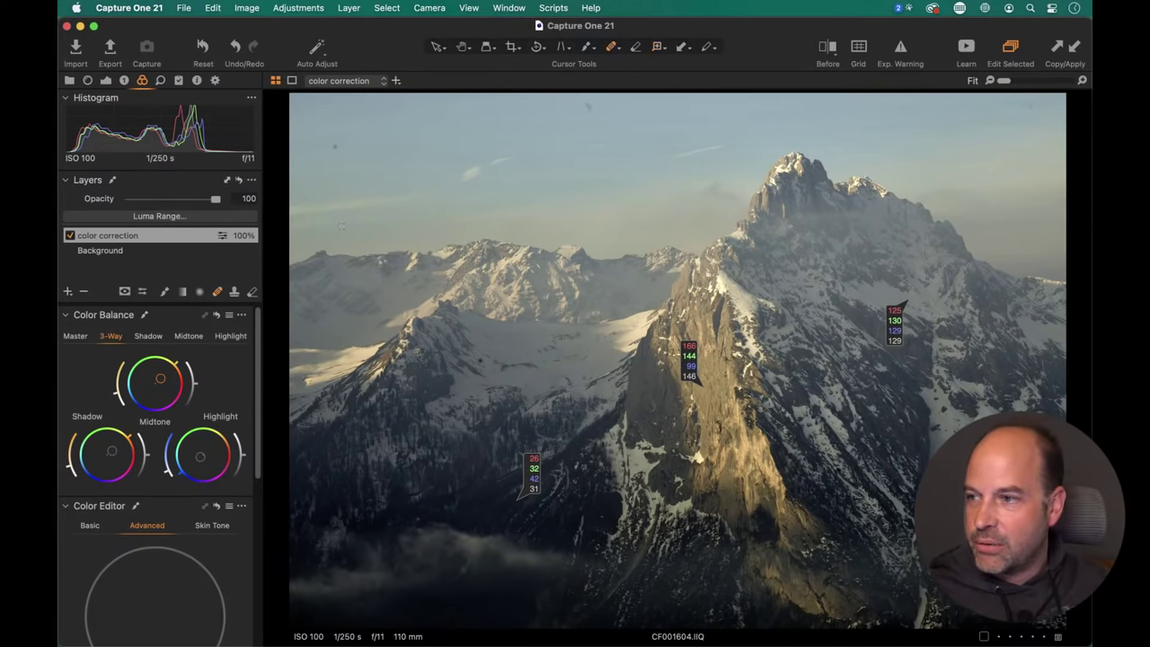
Heal the dust spots near the top of the sky with the Heal Brush, adjusting its size.
left_click(337, 146)
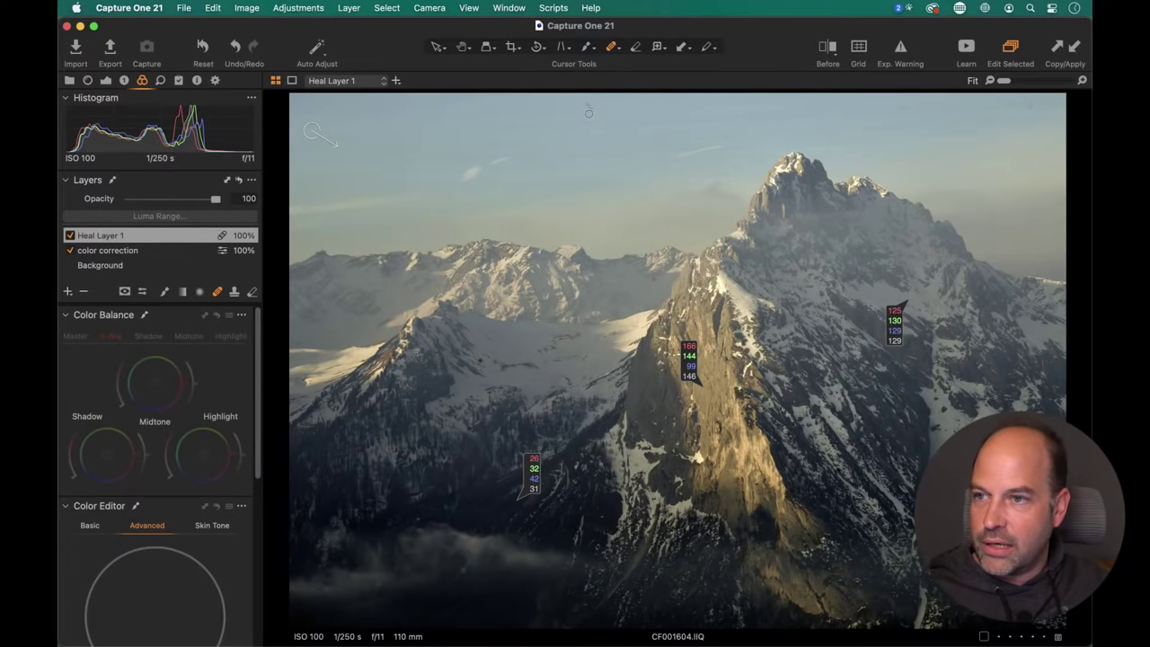
left_click(588, 112)
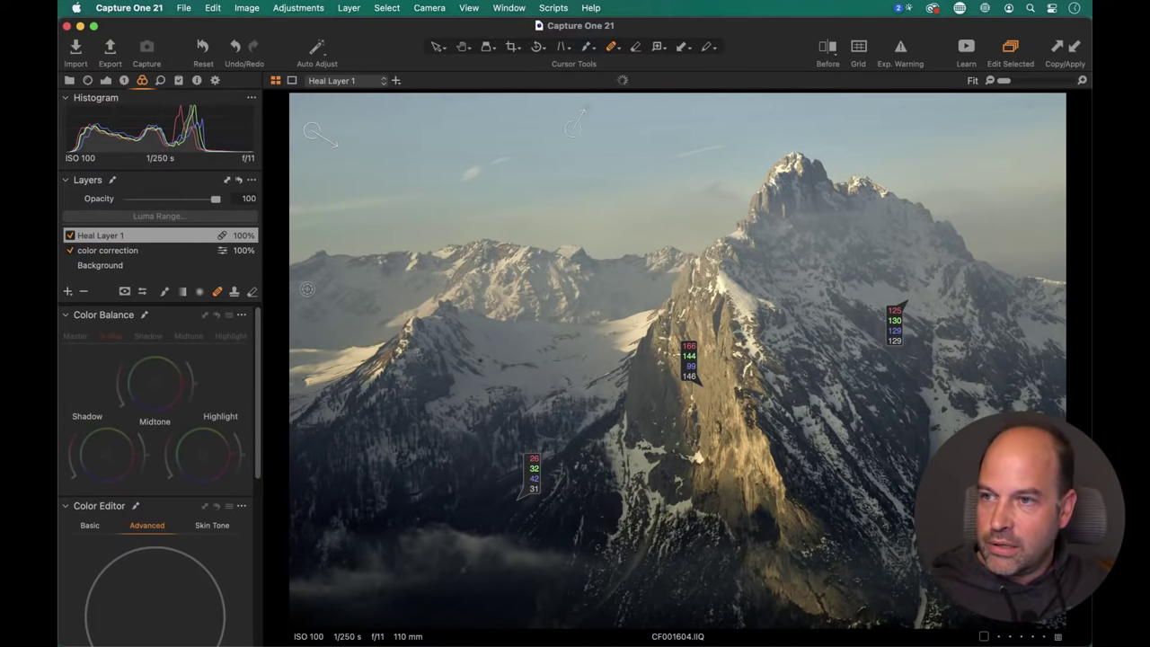
left_click(590, 106)
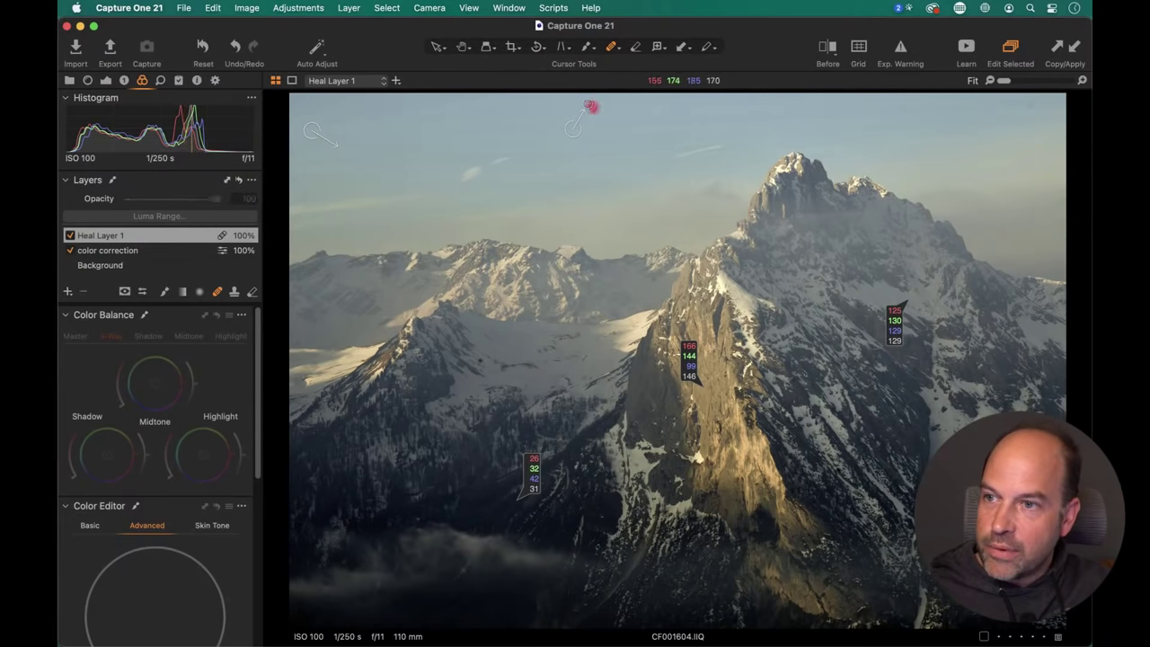
key("h")
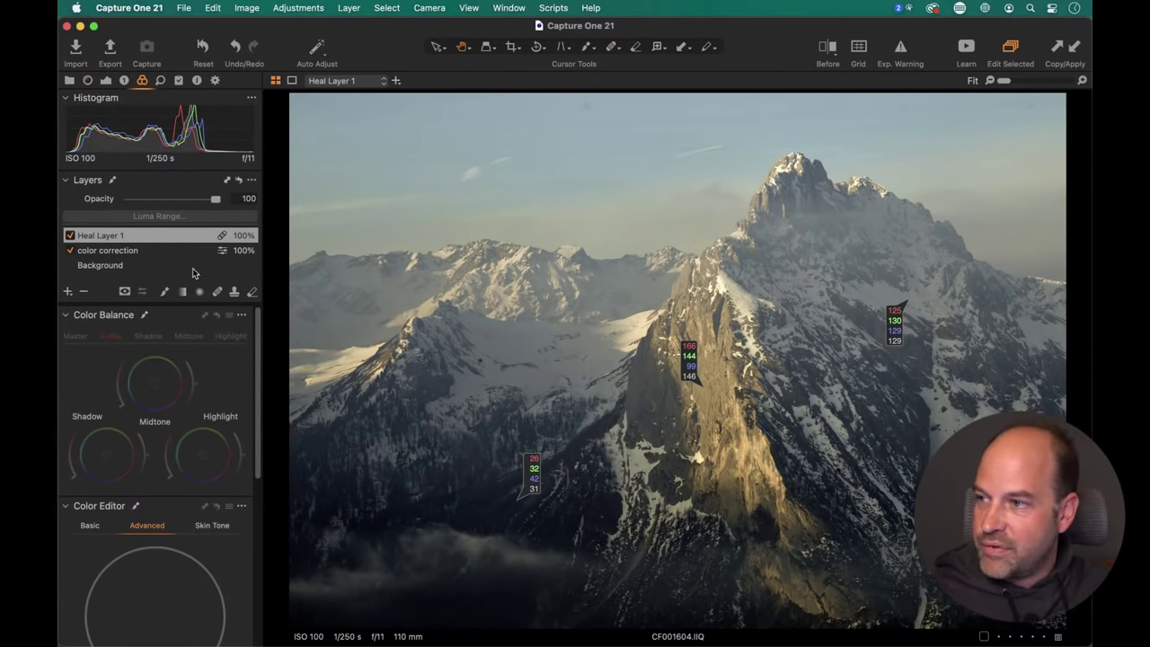
key("r")
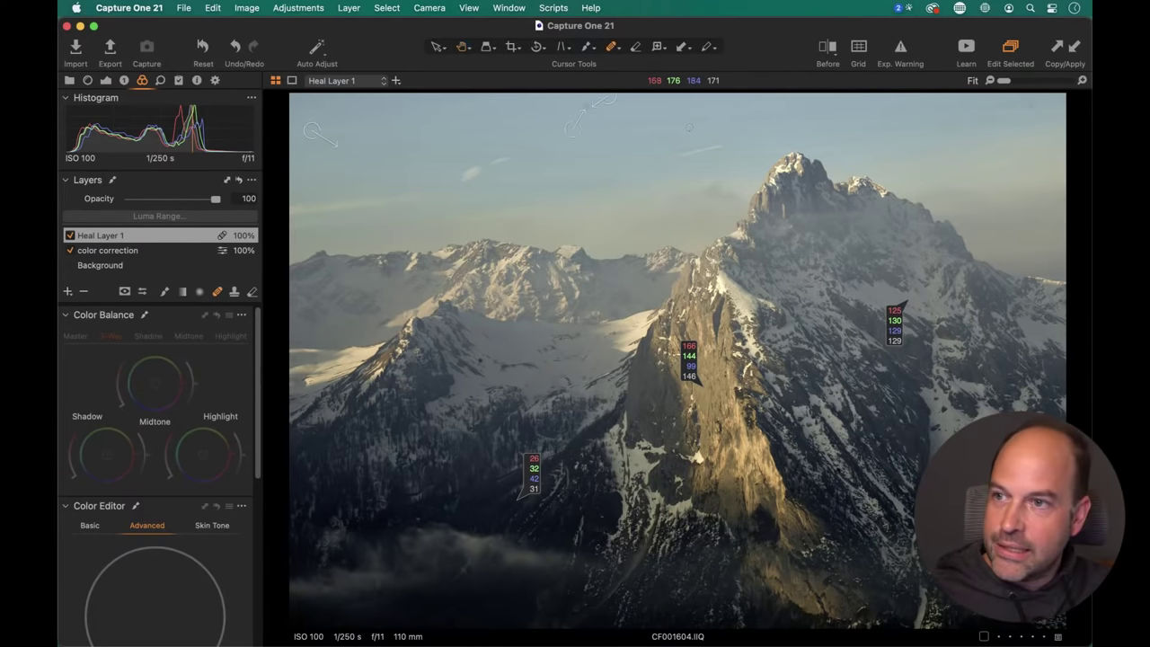
right_click(606, 124)
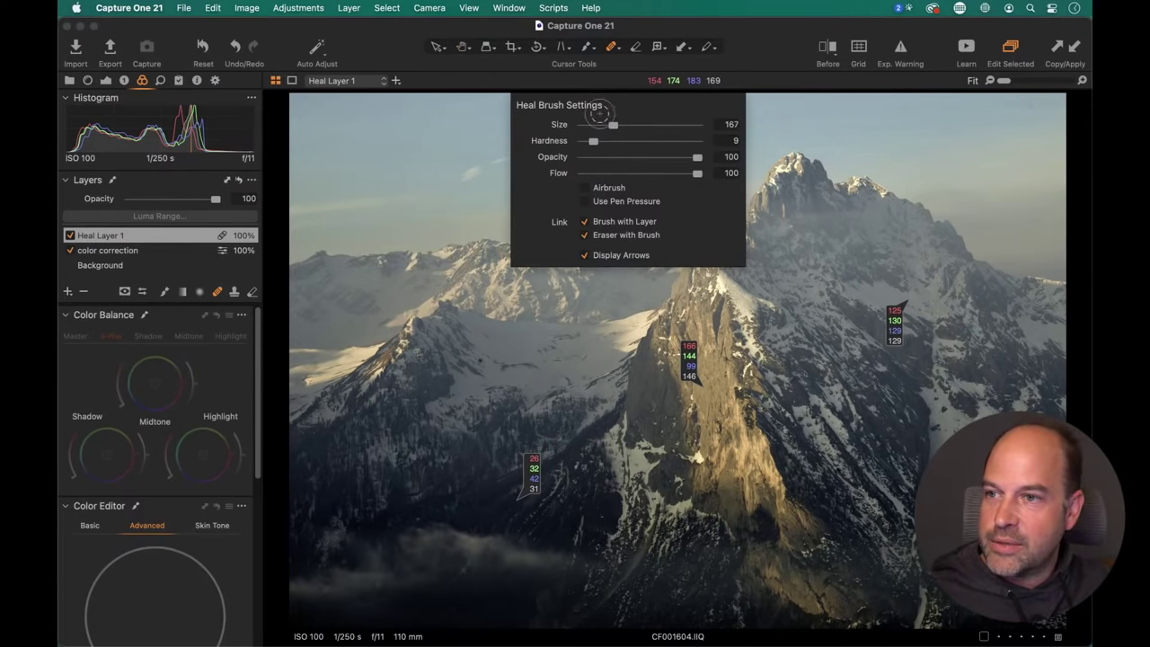
left_click(586, 107)
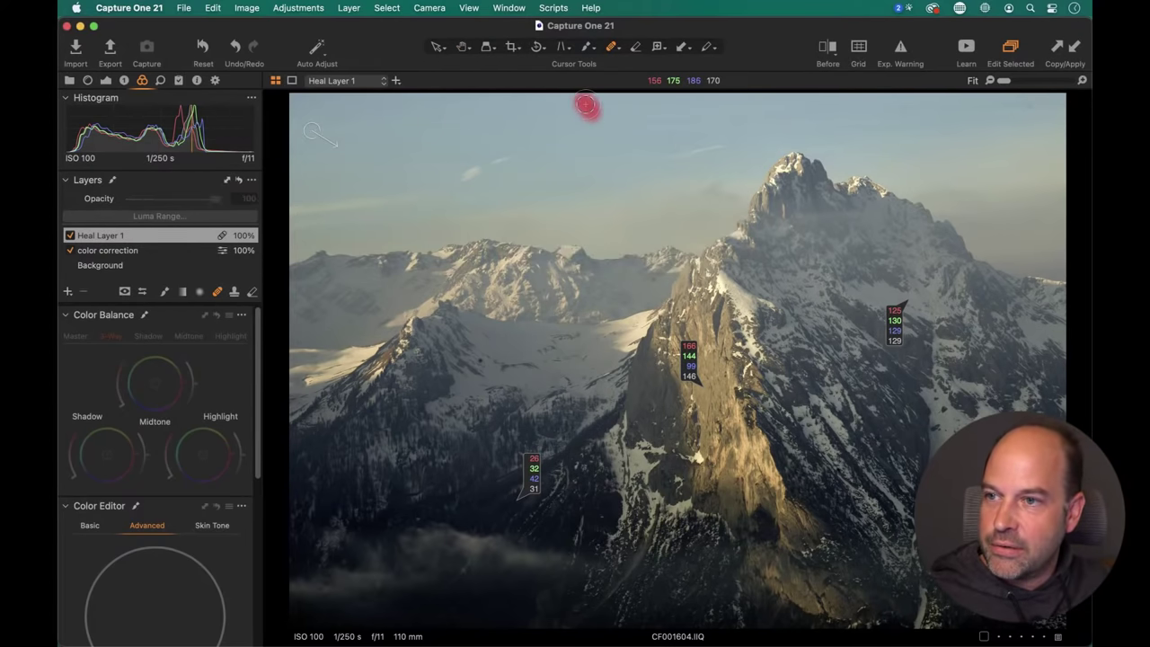
key("h")
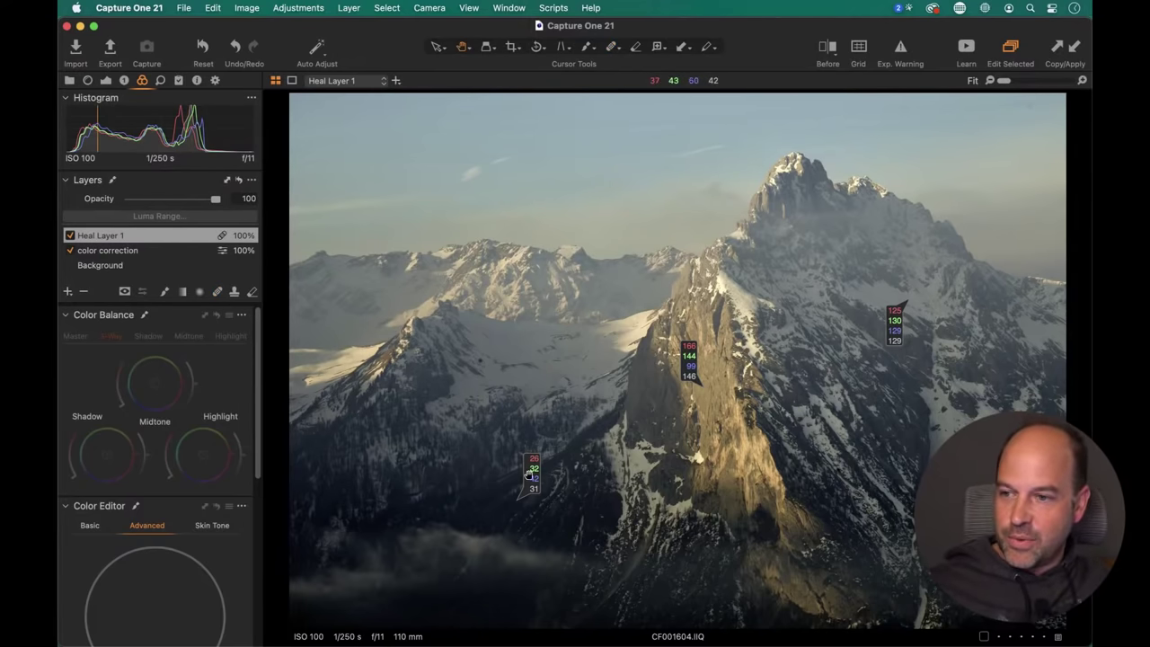
Raise the Background layer's contrast from 0 to 9.
left_click(132, 266)
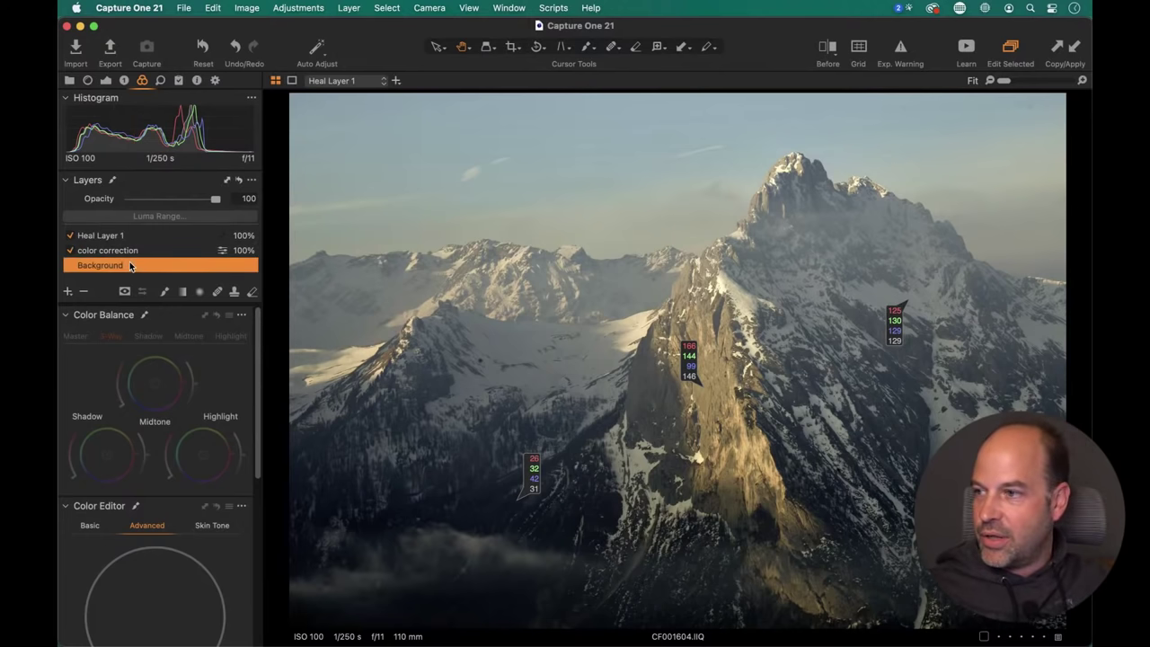
left_click(126, 257)
left_click(126, 264)
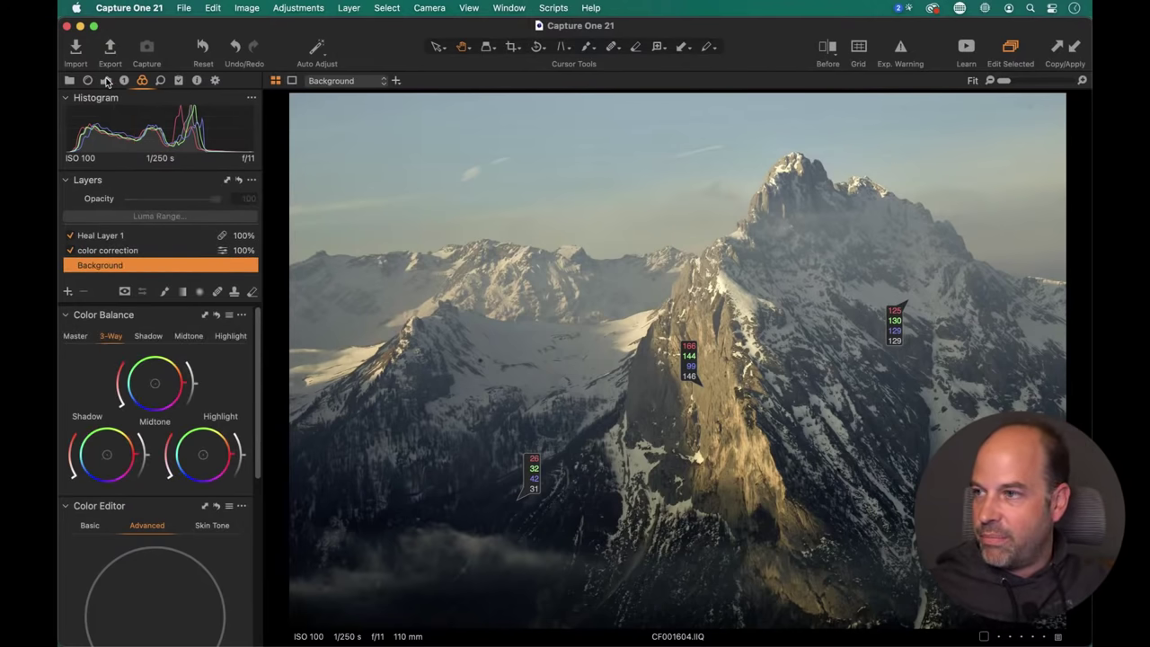
left_click(106, 81)
scroll(163, 396, "up", 3)
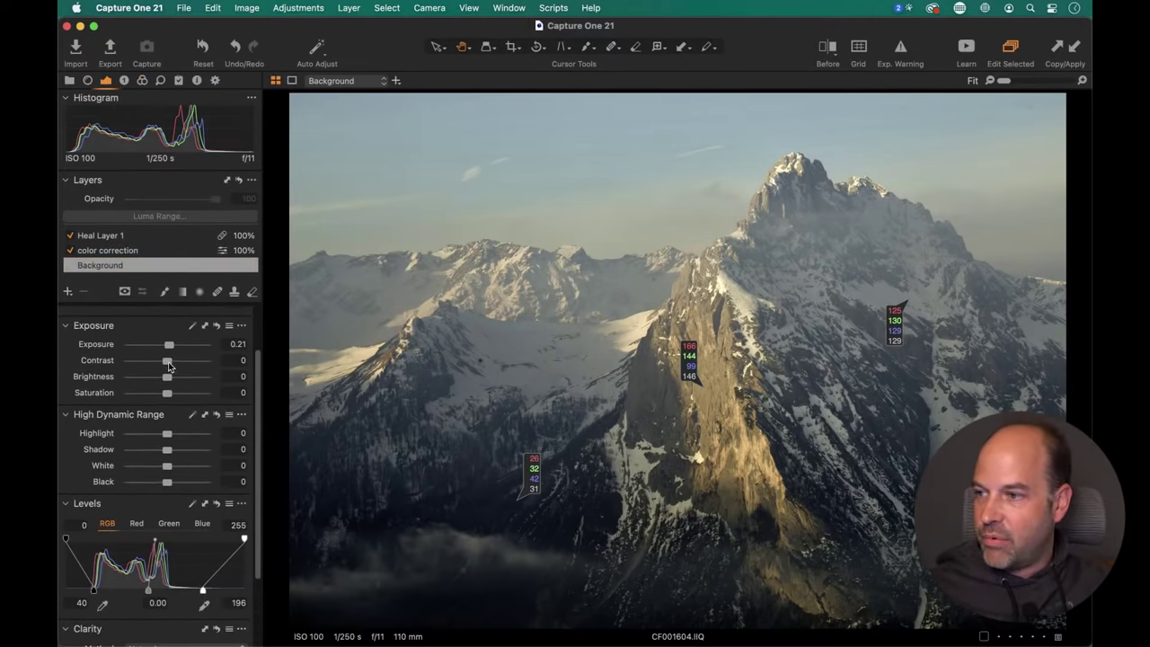
left_click_drag(168, 365, 176, 365)
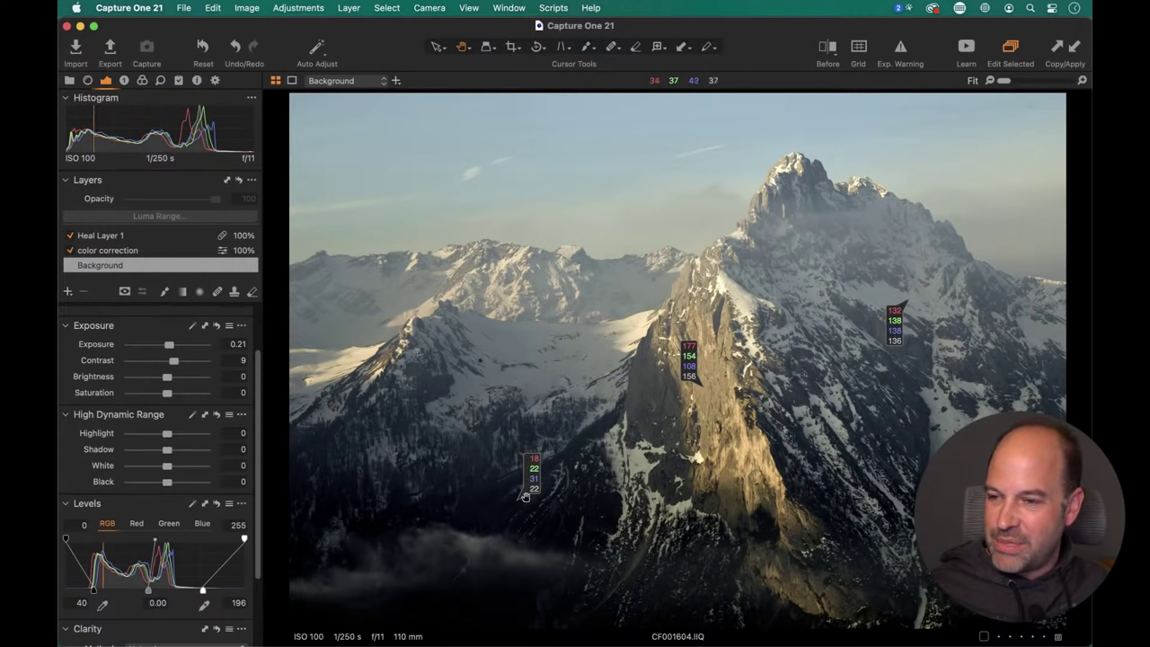
Push the color correction layer's Shadow wheel further toward orange.
left_click(122, 250)
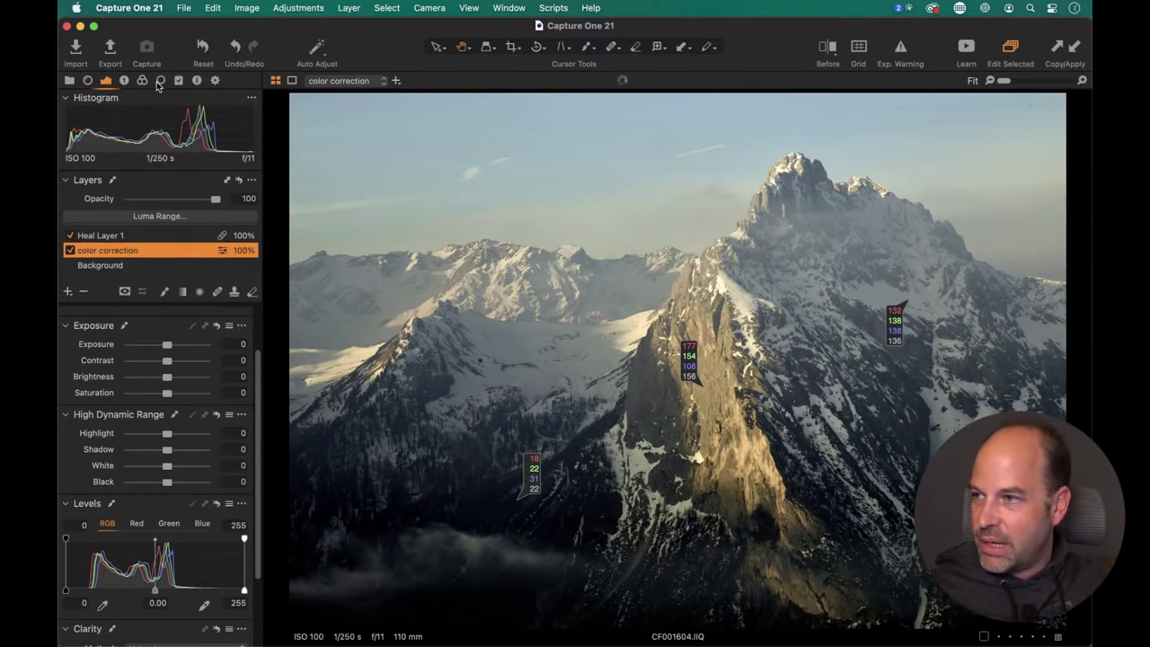
left_click(143, 80)
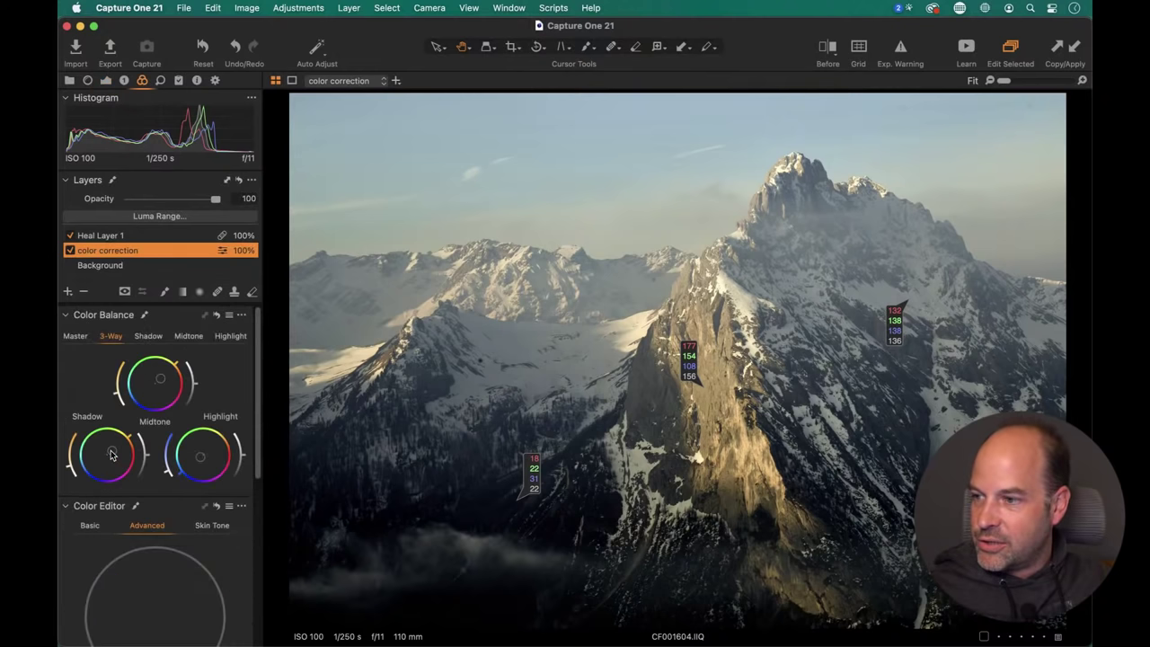
left_click_drag(111, 454, 114, 447)
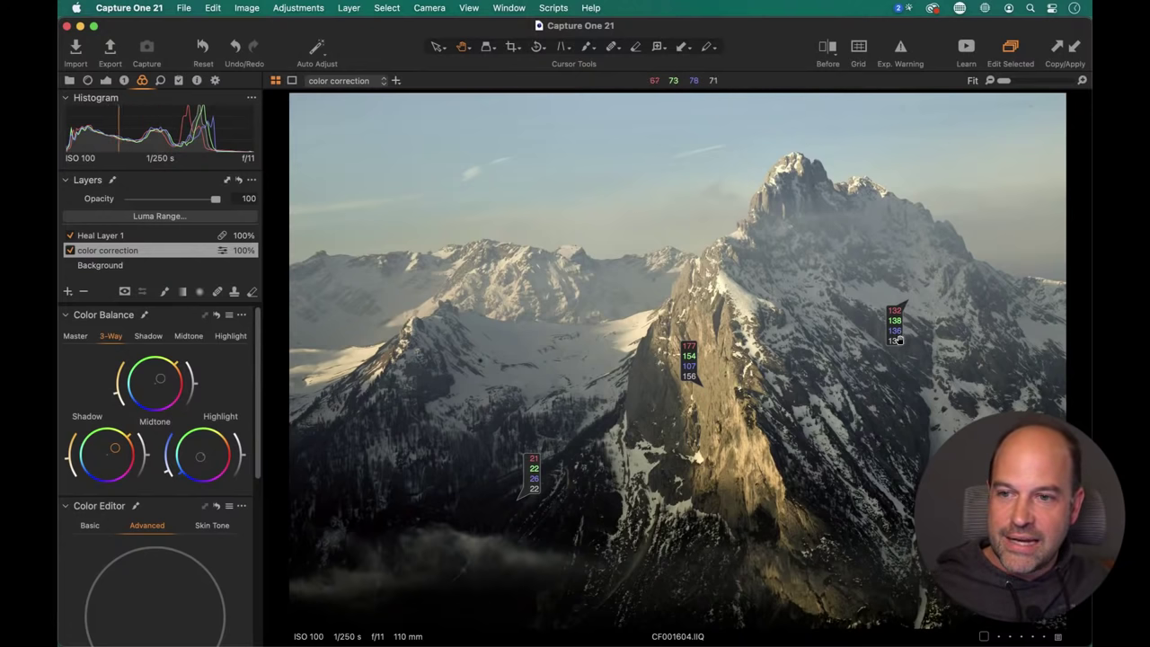
Compare the edit with the Before view by sweeping the split across the image.
left_click(827, 46)
left_click_drag(678, 359, 545, 360)
left_click_drag(607, 397, 636, 400)
left_click(825, 51)
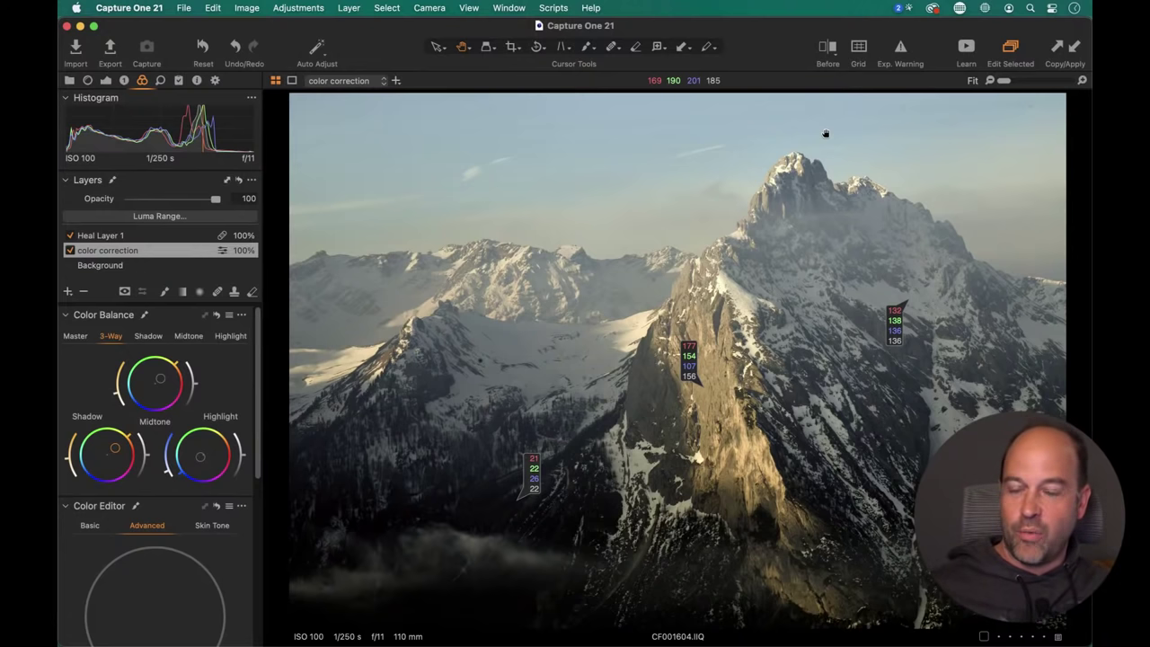
Add a new adjustment layer named 'Color Grade' on top of the stack.
left_click(69, 295)
left_click(83, 322)
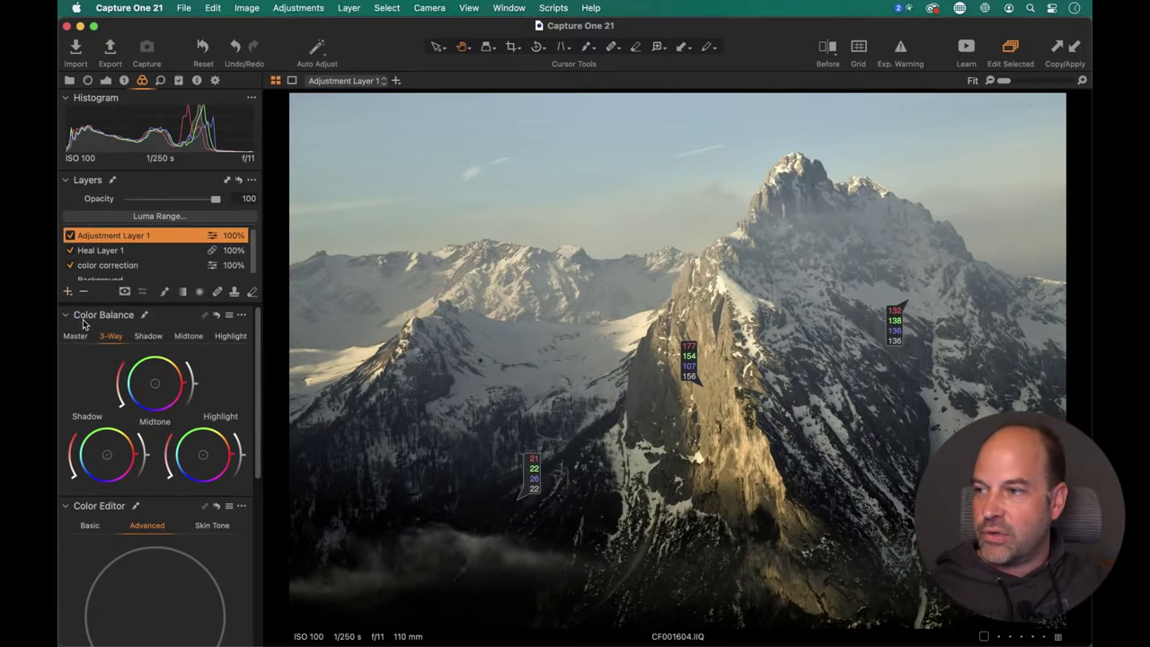
double_click(121, 235)
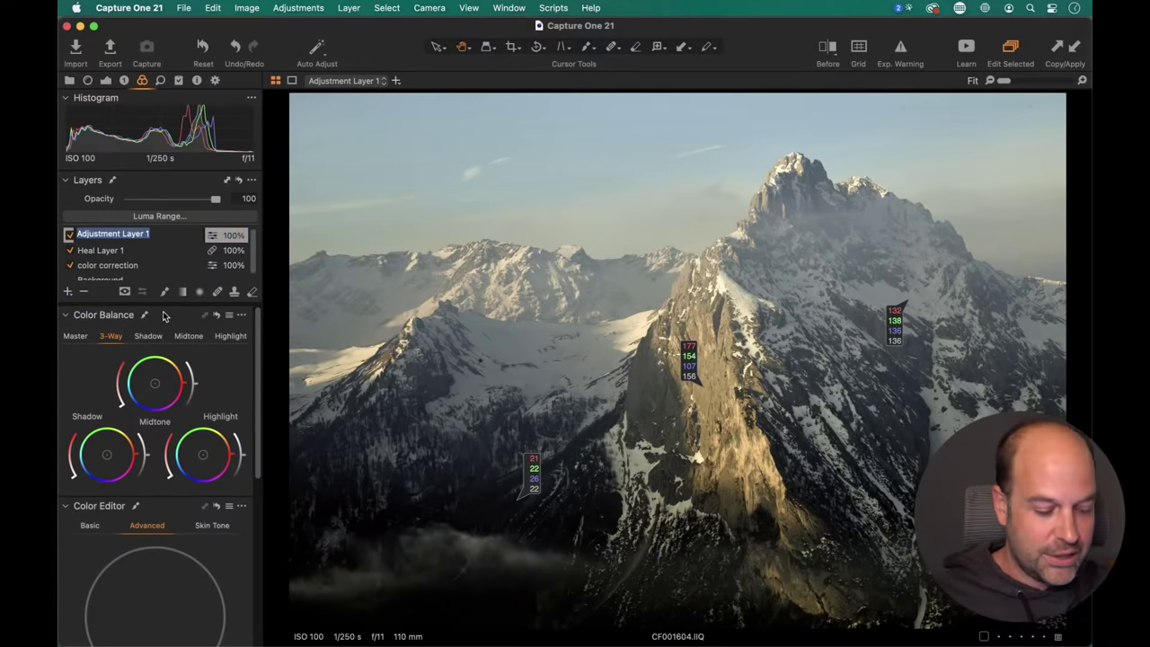
type("Color Grade")
key("Return")
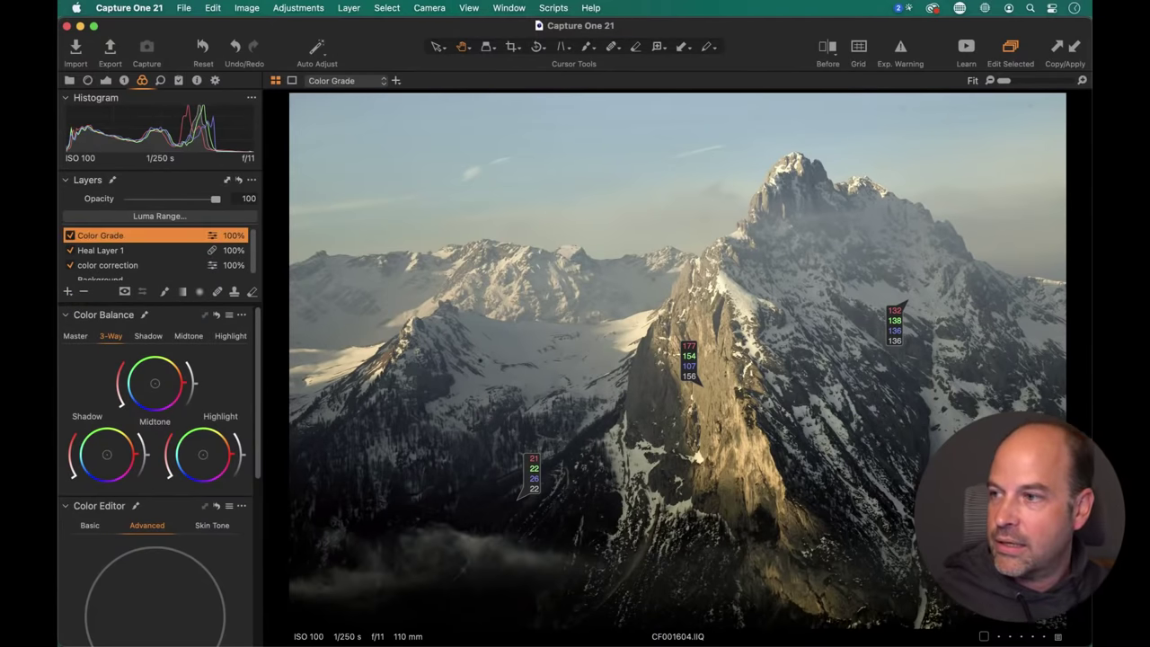
Try Master and Shadow colour tints on Color Grade, then reset both to neutral.
left_click_drag(101, 456, 107, 455)
left_click(76, 336)
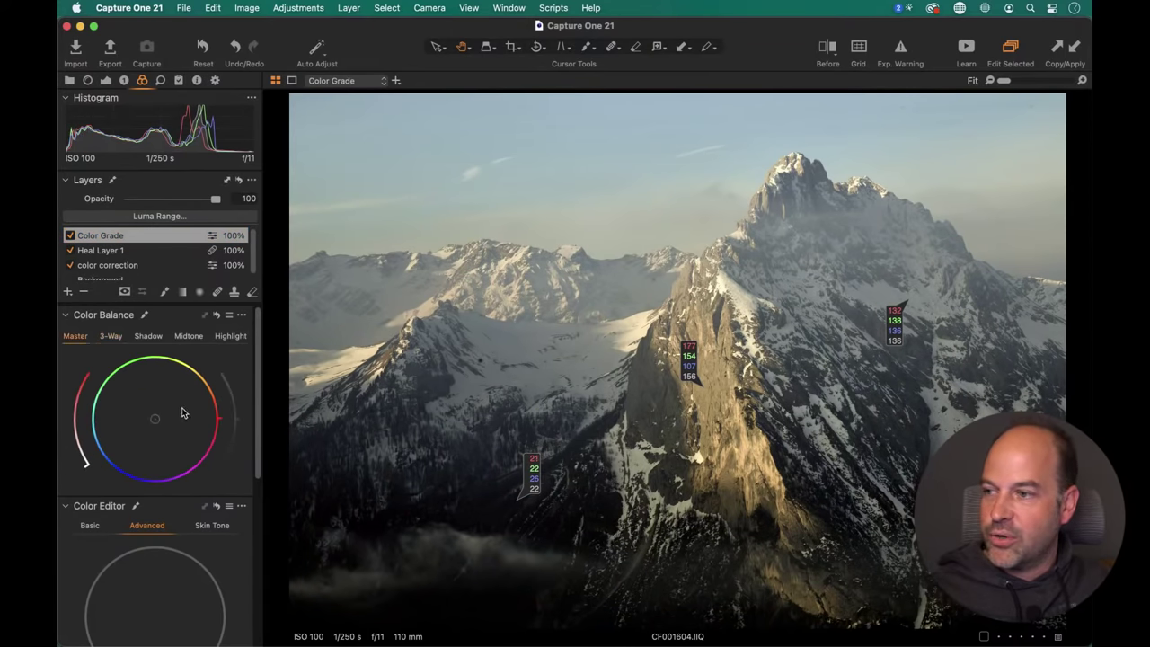
left_click_drag(160, 421, 126, 429)
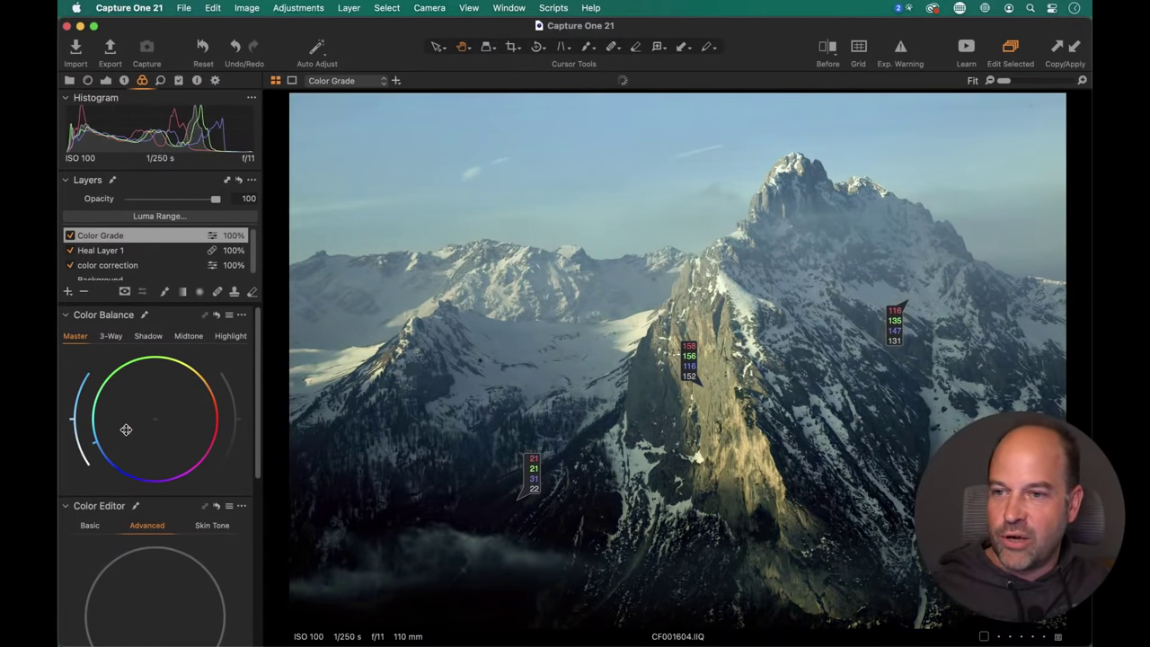
double_click(126, 429)
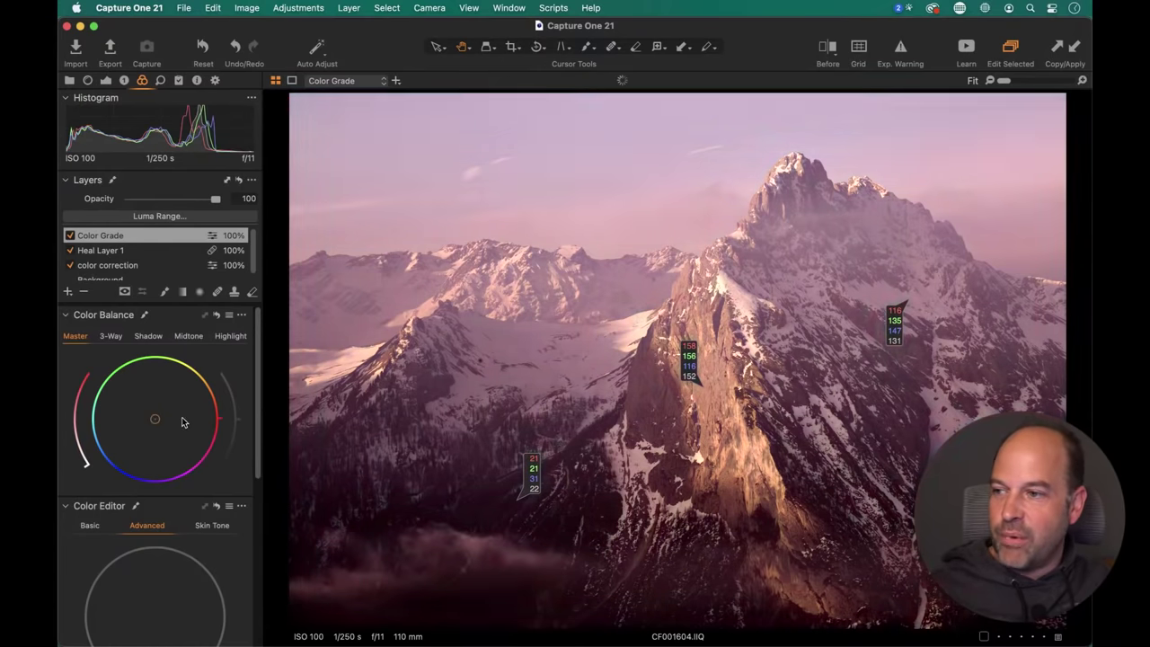
left_click(112, 337)
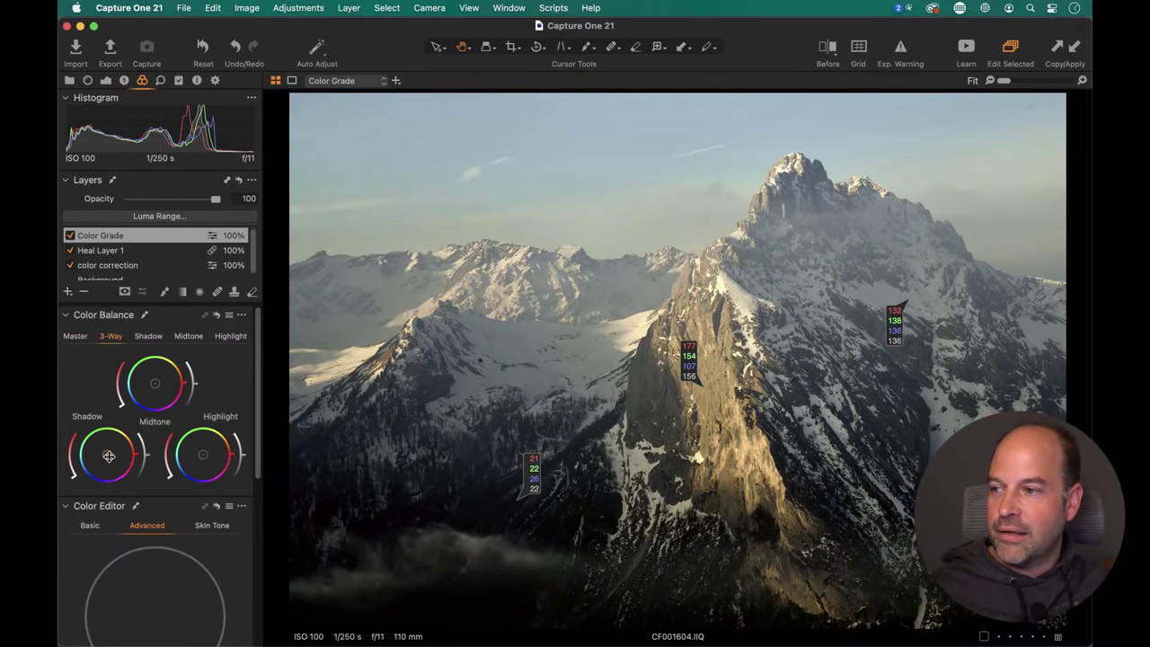
left_click_drag(108, 456, 111, 449)
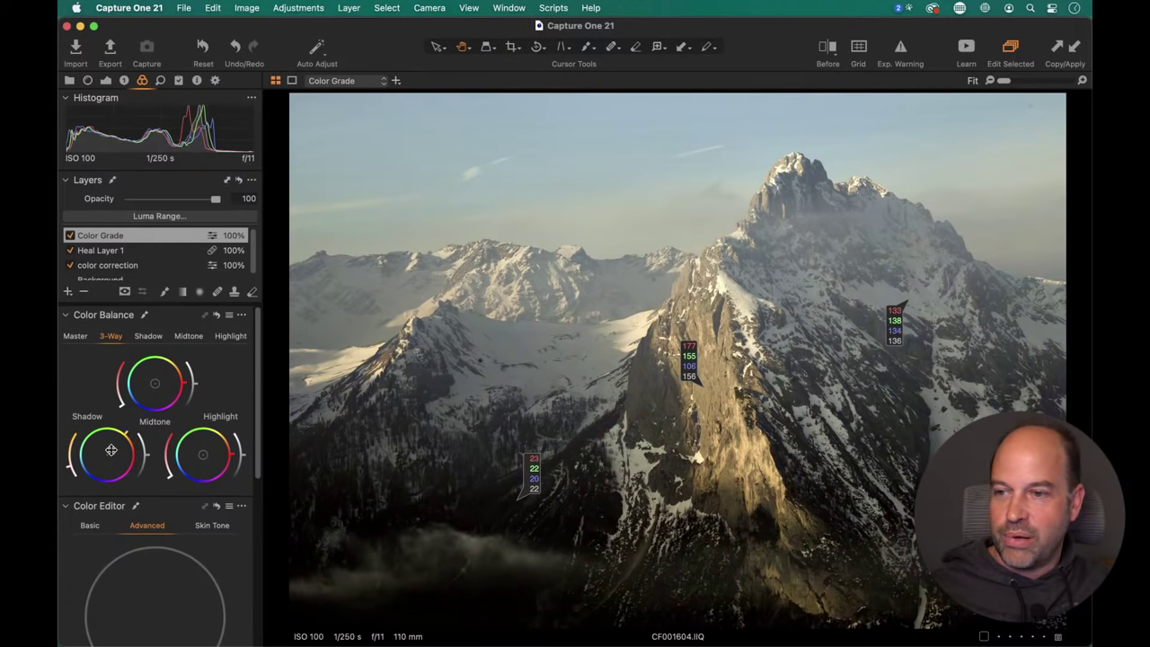
double_click(110, 449)
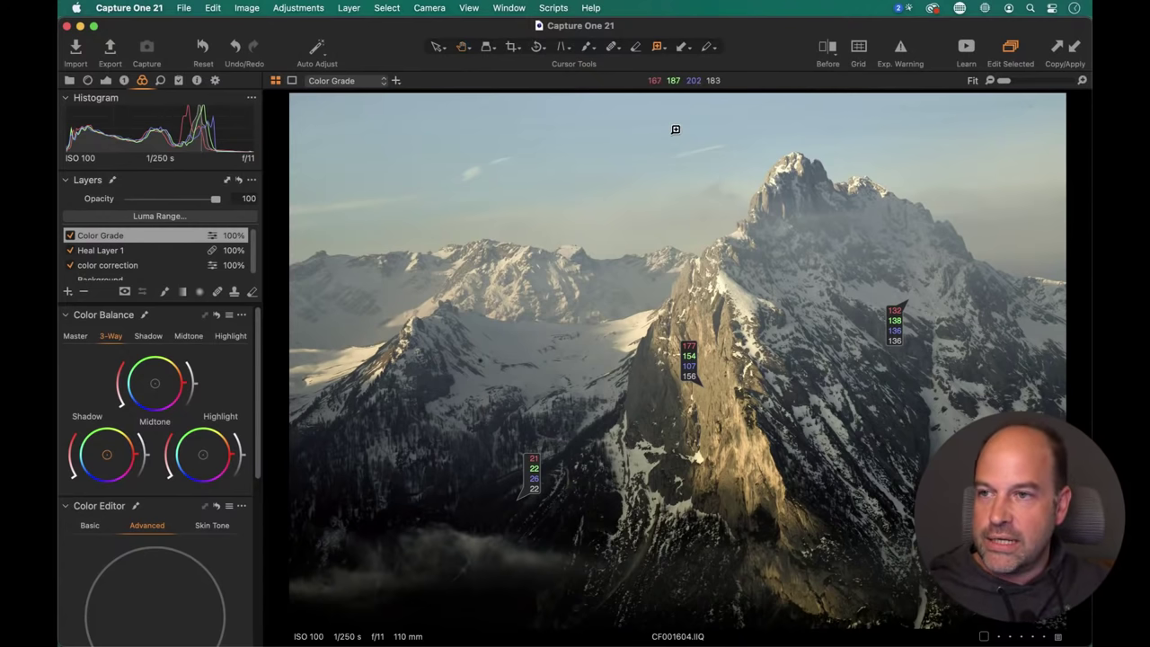
Switch the picker to colour readout mode, then delete all readouts from the mountain photo.
left_click(655, 46)
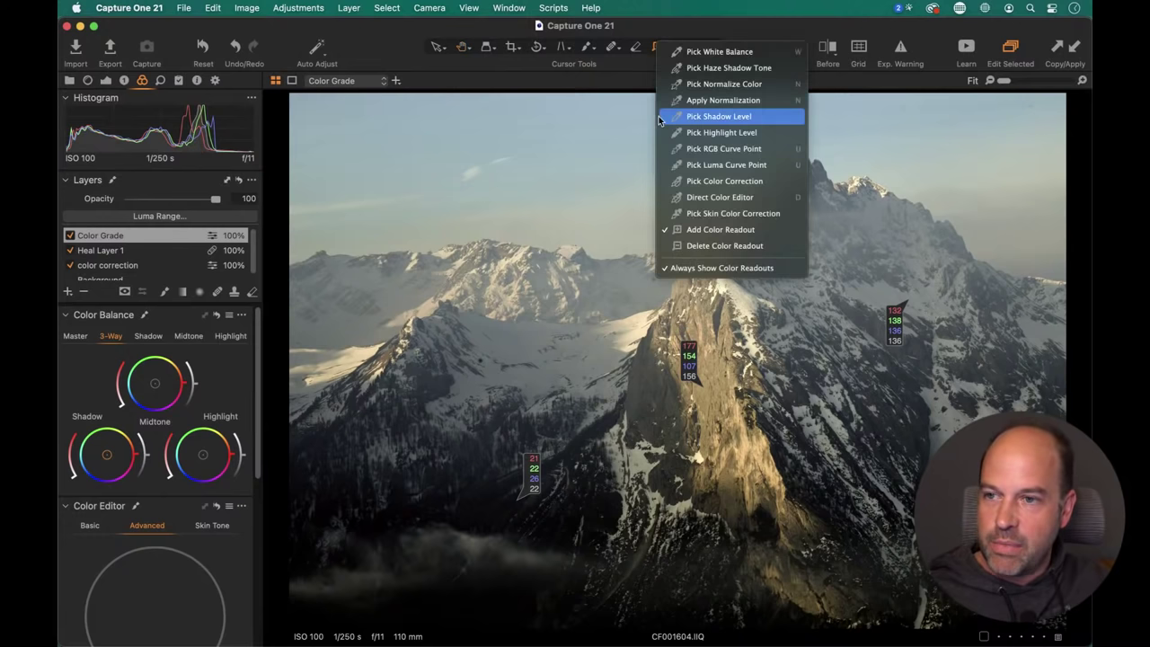
left_click(509, 201)
mouse_move(693, 382)
left_mouse_down()
mouse_move(645, 352)
mouse_move(672, 347)
mouse_move(677, 384)
mouse_move(692, 379)
left_mouse_up()
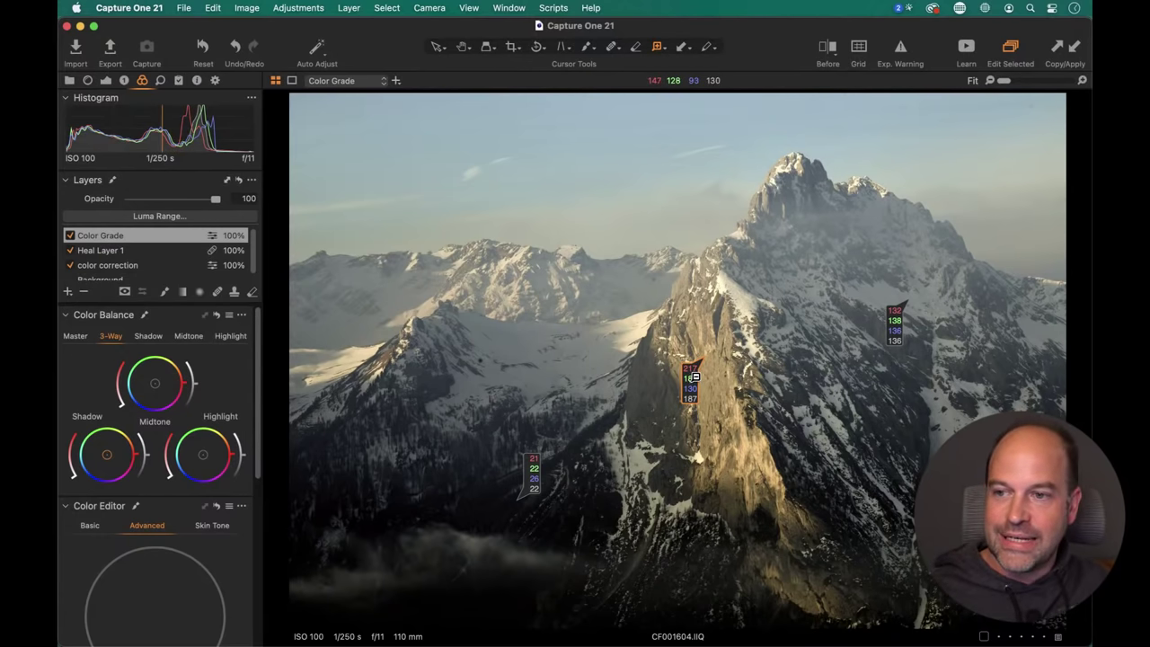
right_click(676, 190)
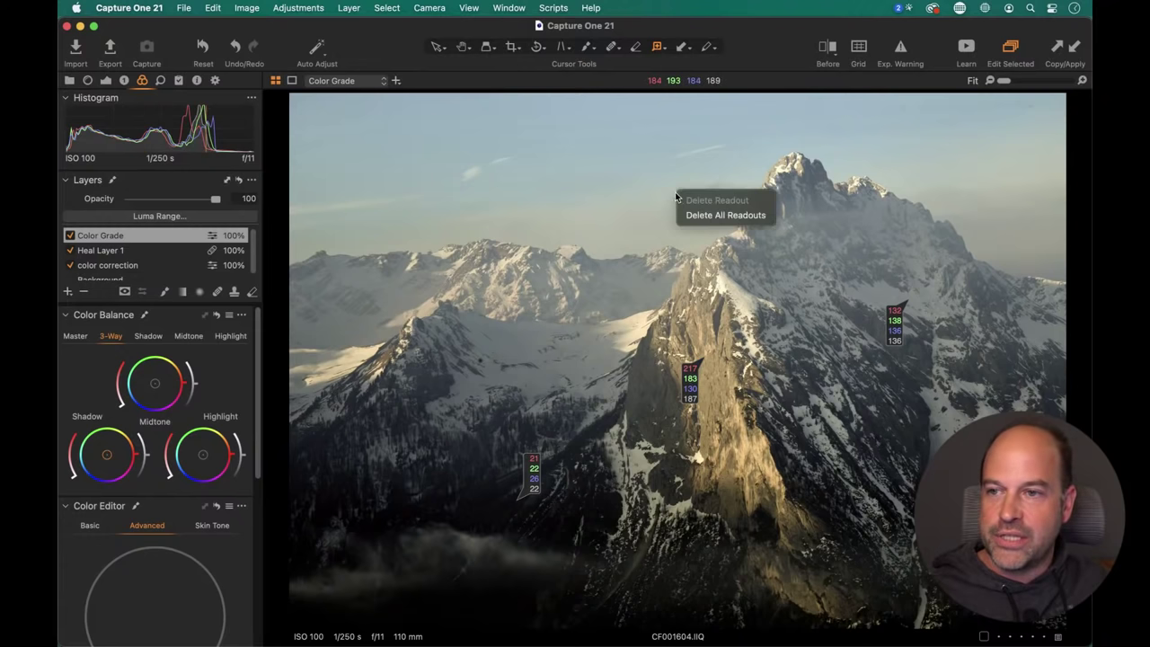
left_click(738, 219)
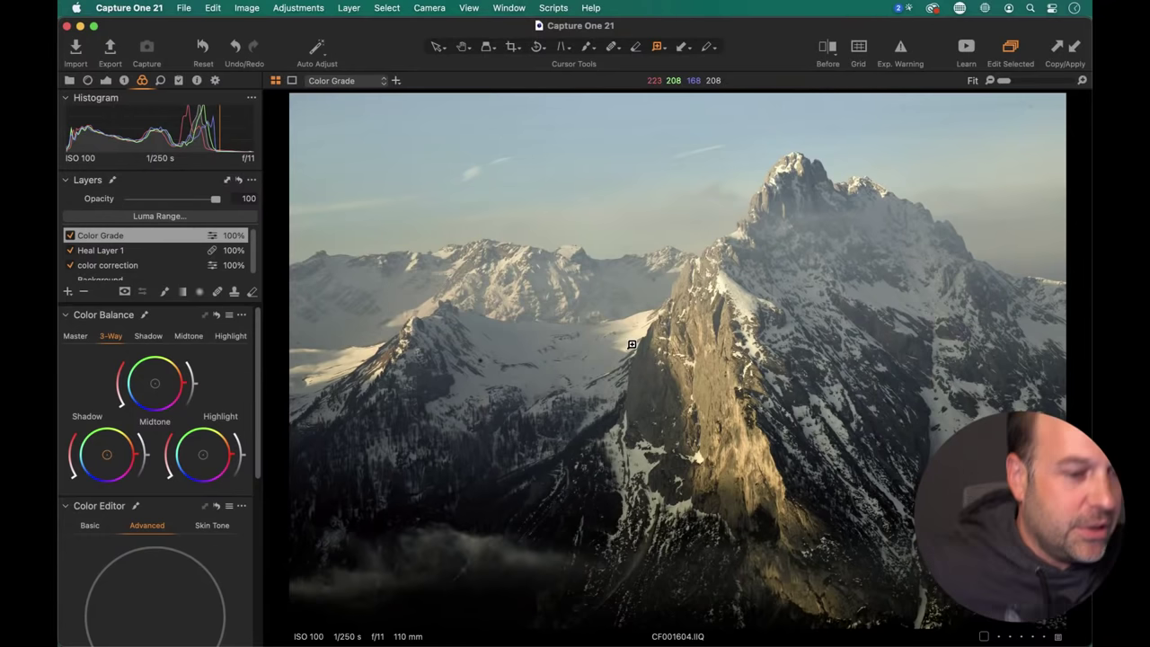
Open the 20160305_untitled_1024.ARW portrait full size and create its clone variant [2].
key("alt+super+v")
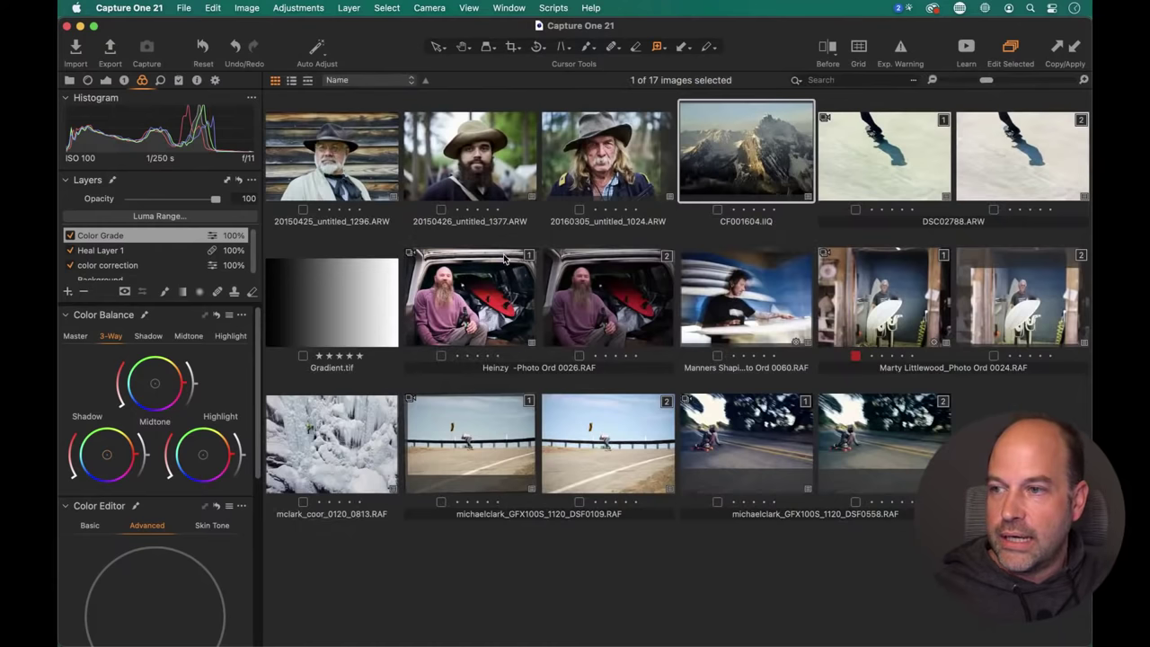
double_click(607, 153)
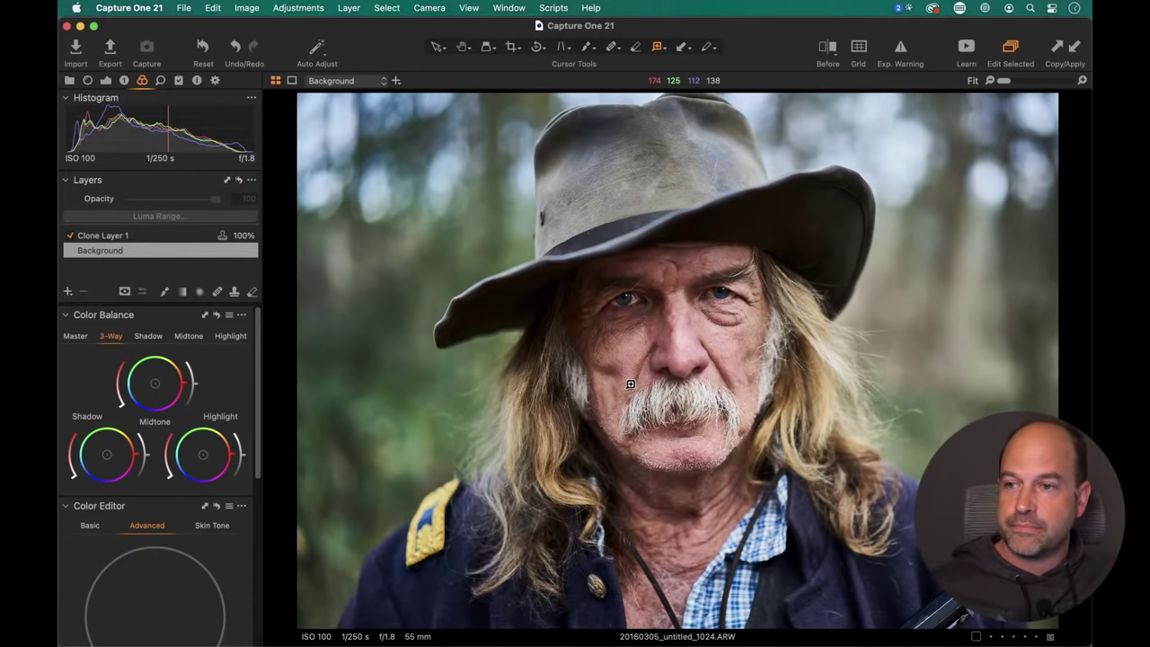
left_click(247, 8)
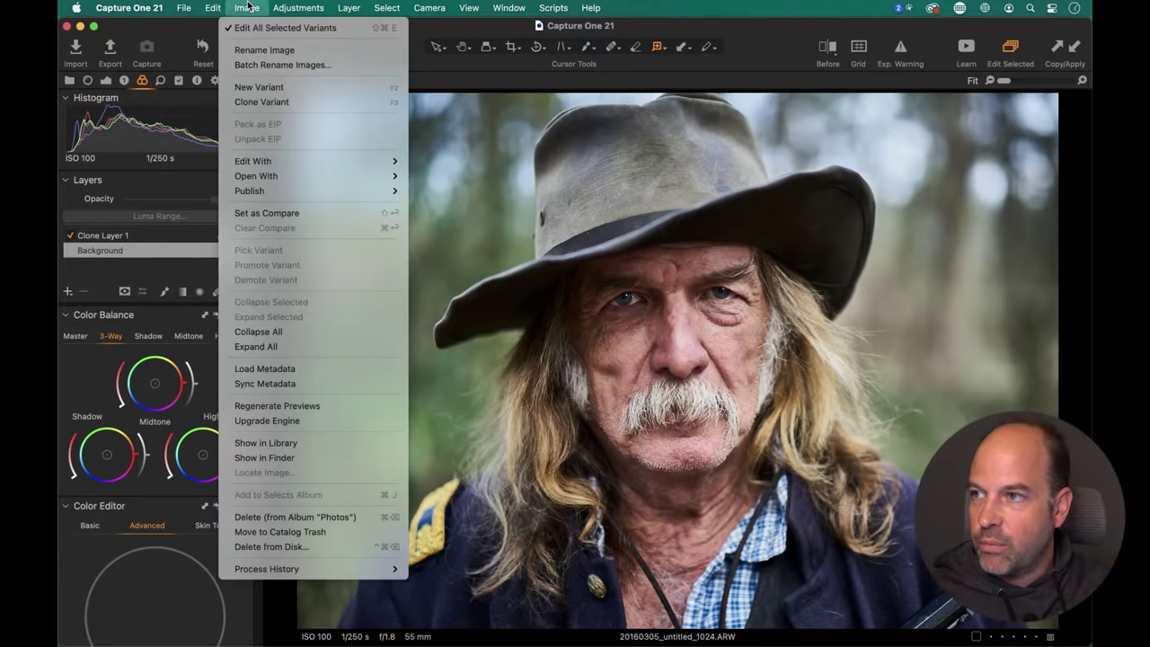
left_click(243, 102)
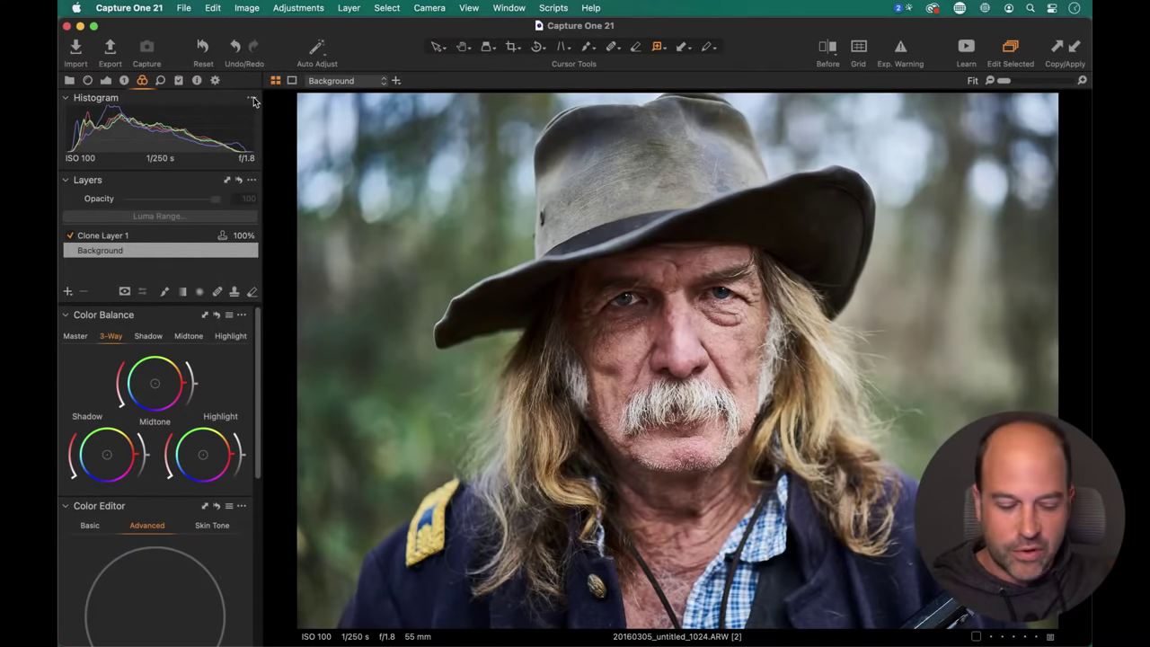
key("super+b")
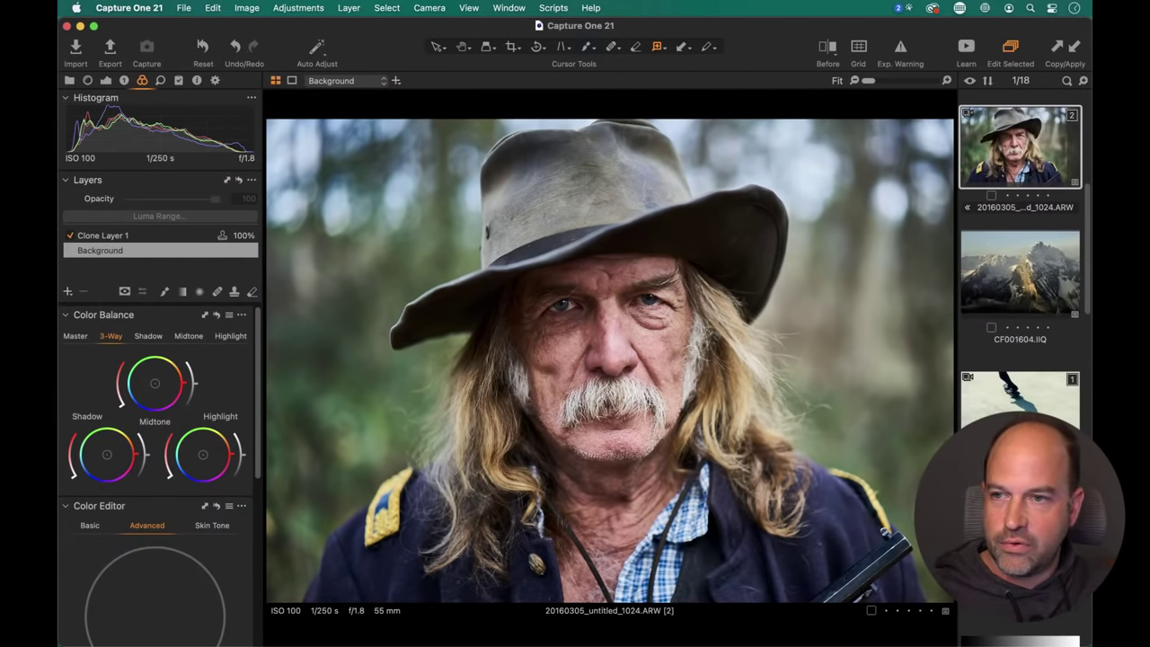
key("super+b")
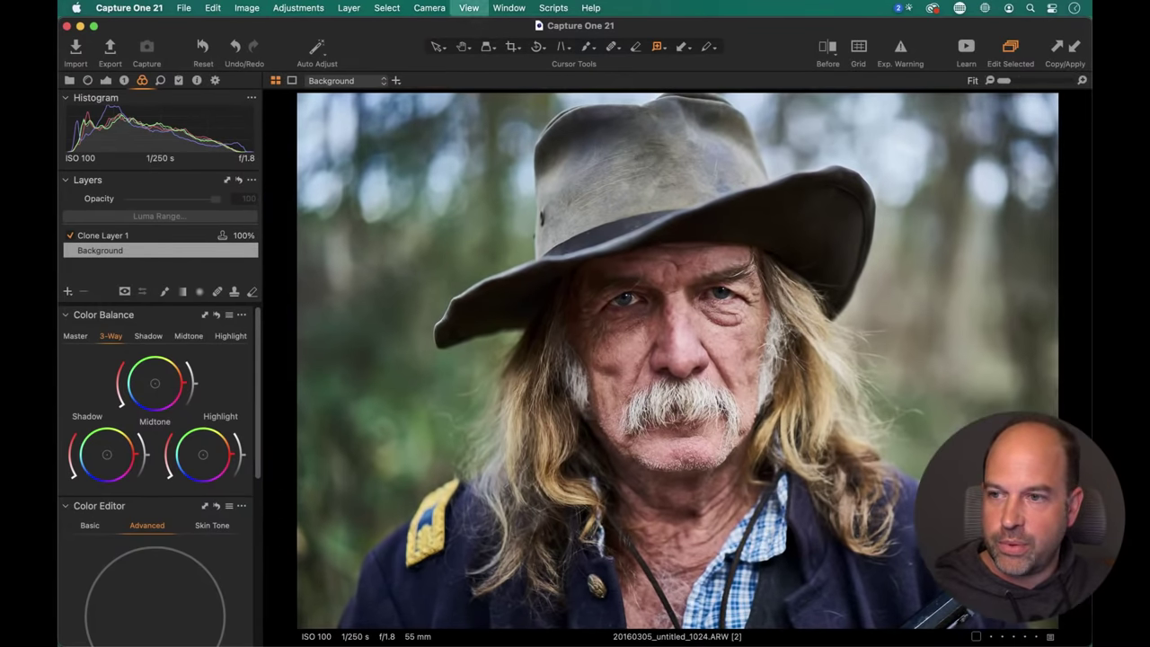
Convert the portrait variant to black and white with the Black & White tool.
left_click(69, 505)
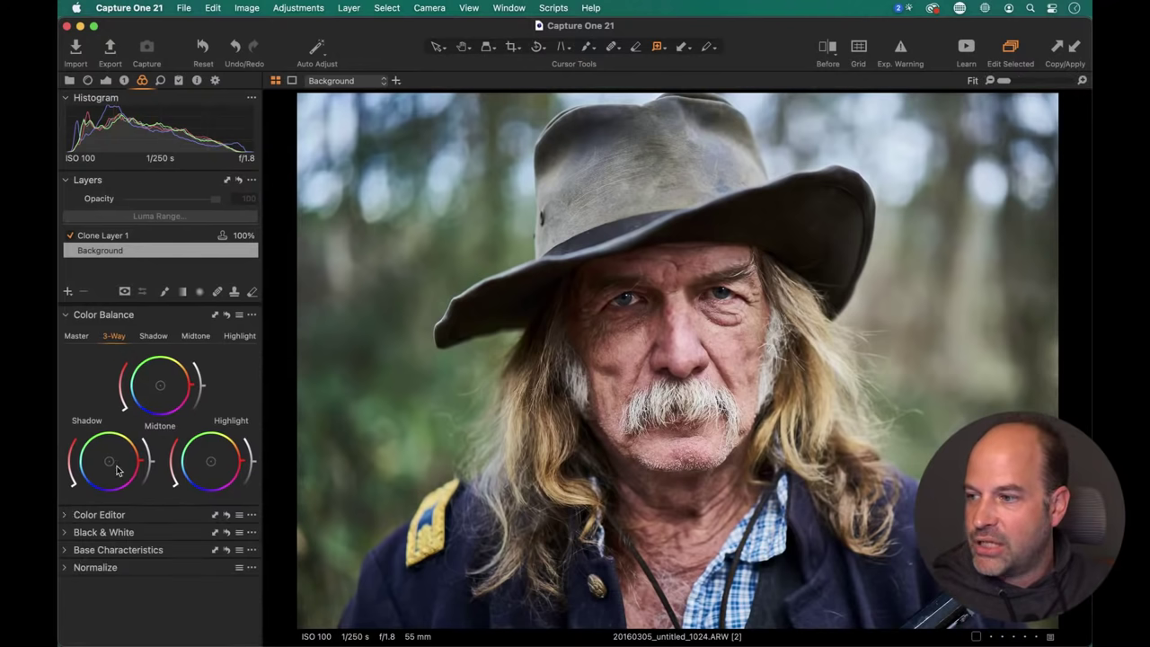
left_click(64, 534)
left_click(130, 509)
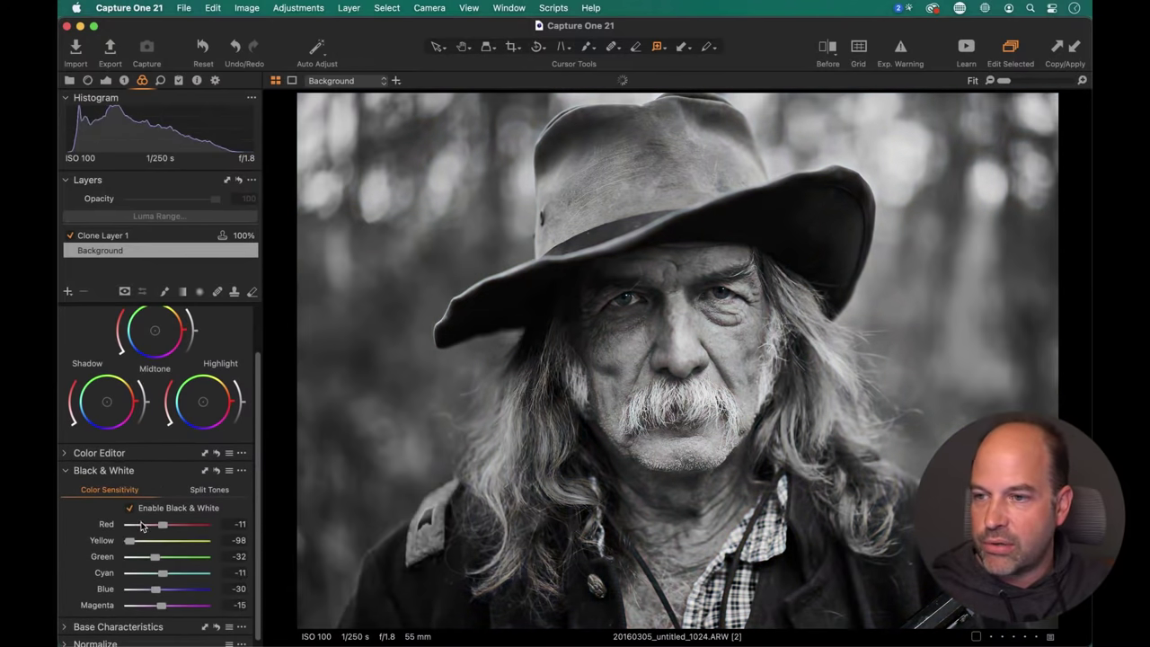
Lower Contrast from 16 to 6 and Clarity from 37 to 0 on the Exposure tab.
scroll(114, 364, "up", 2)
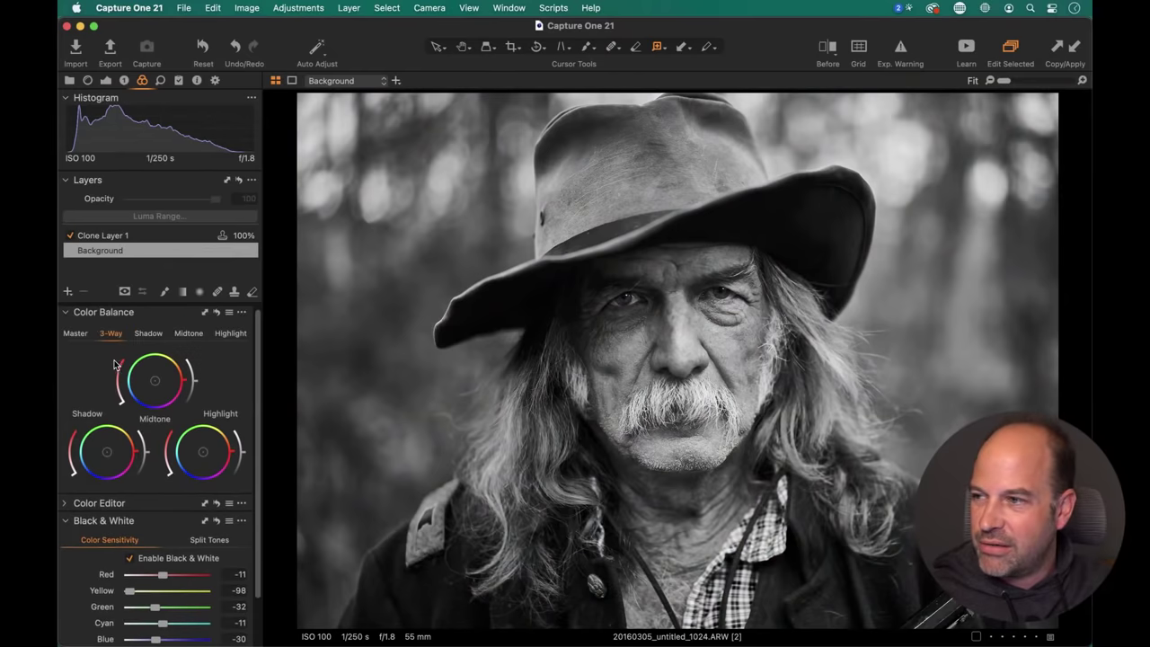
left_click(106, 81)
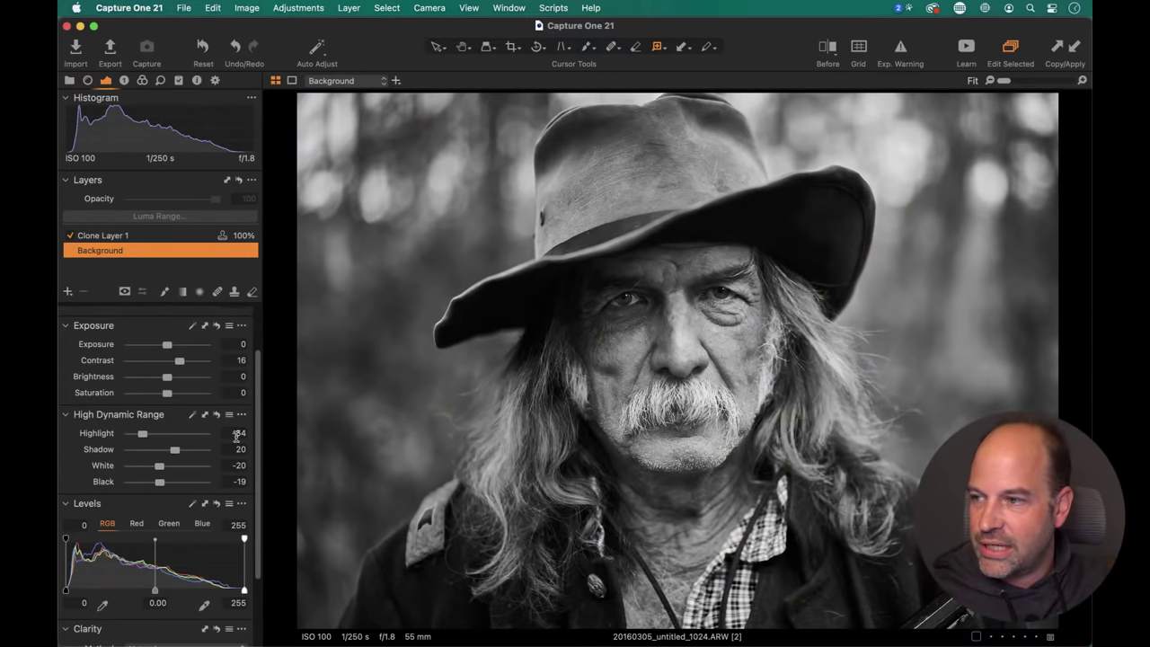
left_click_drag(176, 361, 171, 364)
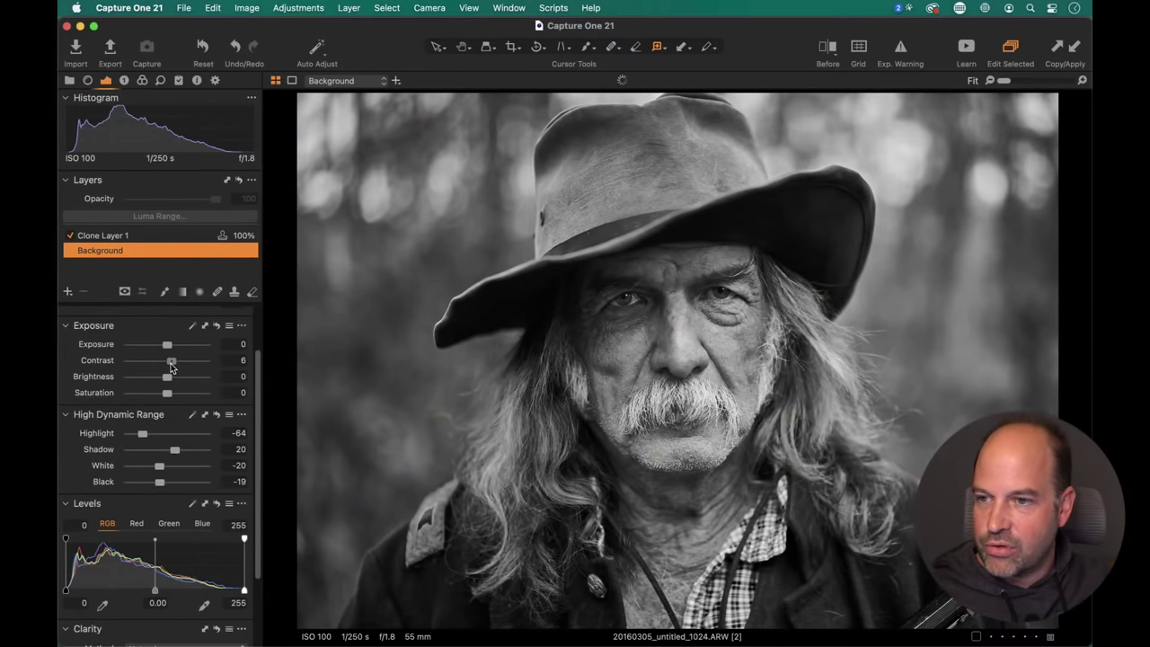
scroll(179, 515, "down", 3)
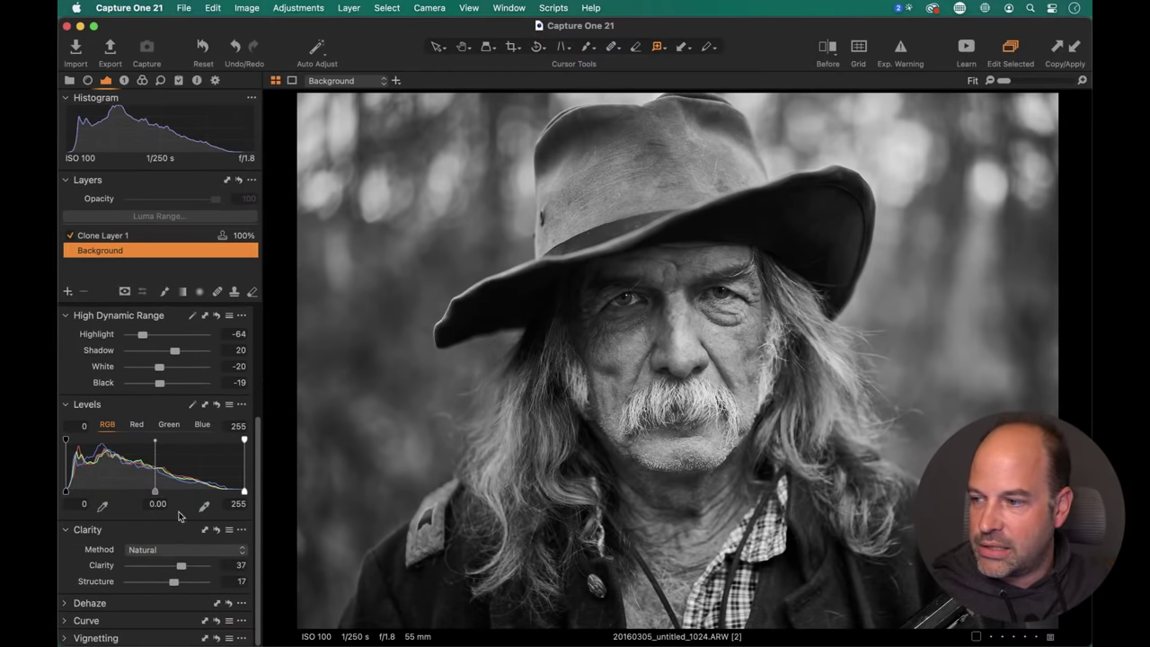
left_click_drag(181, 568, 167, 568)
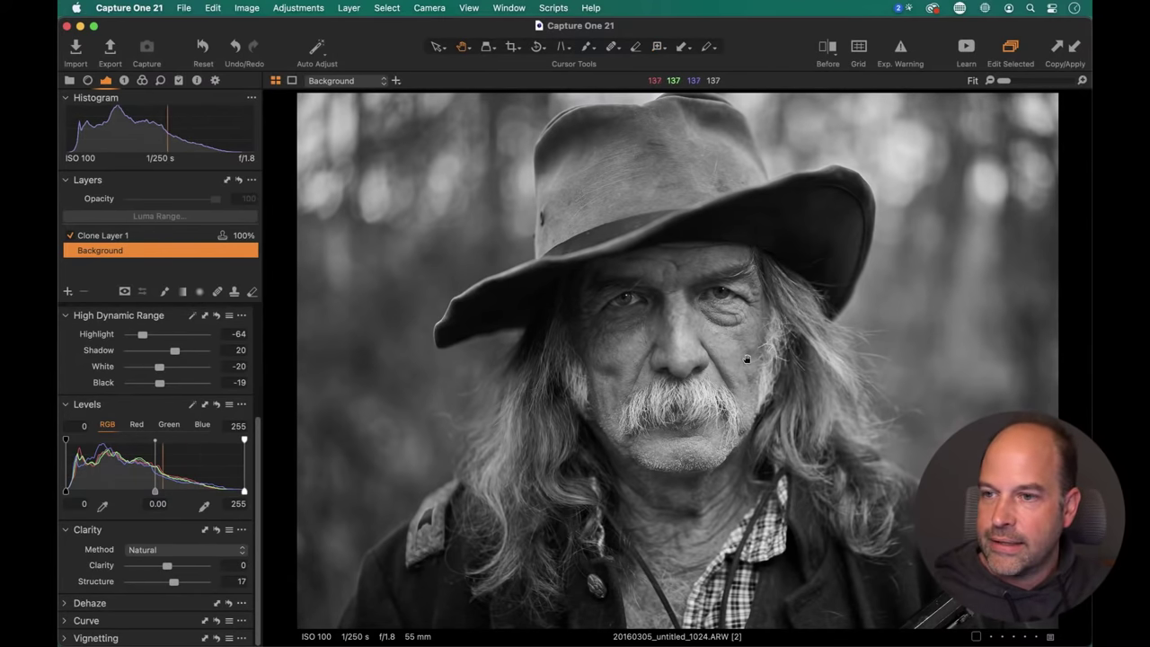
key("h")
left_click(135, 235)
left_click(723, 300)
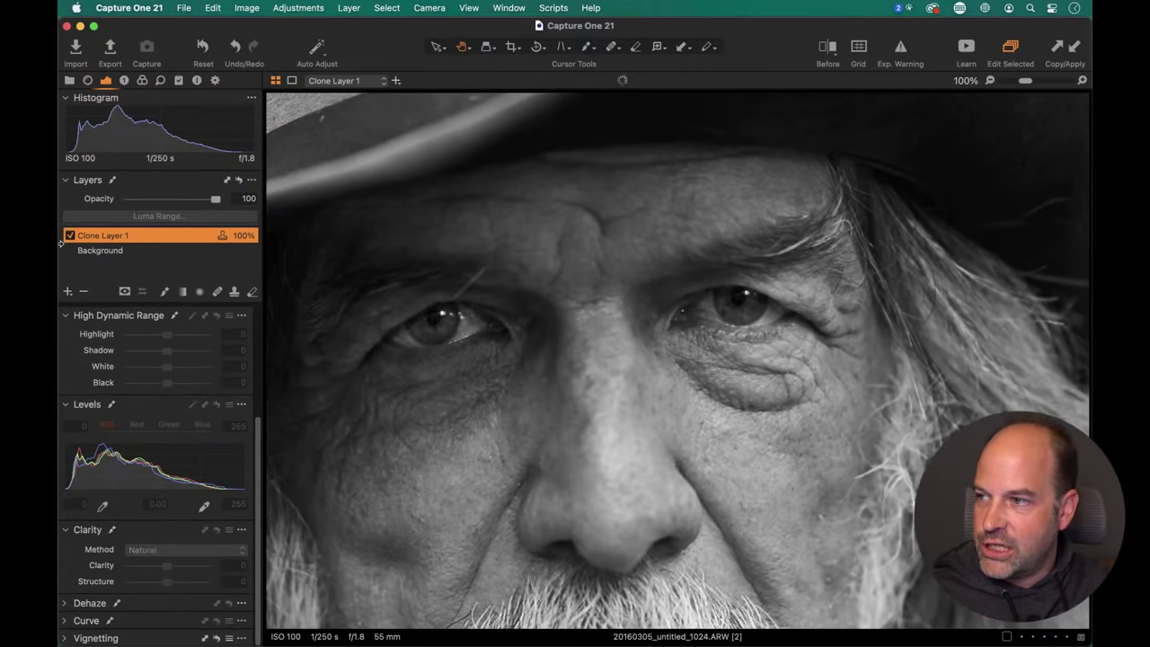
left_click(70, 235)
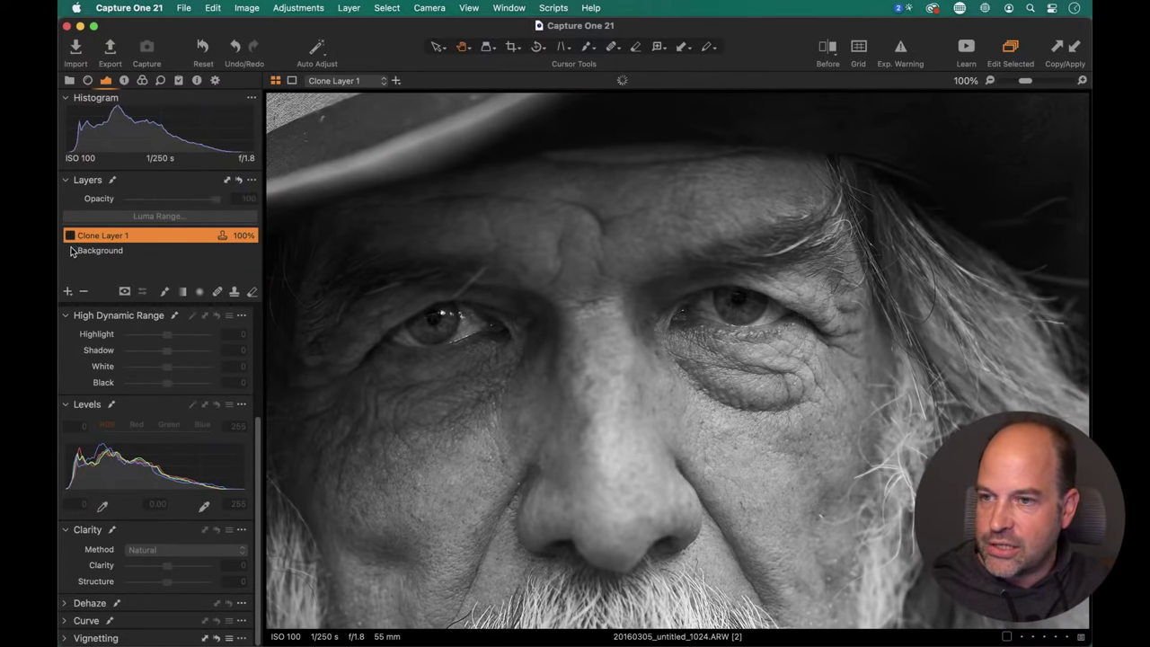
left_click(70, 235)
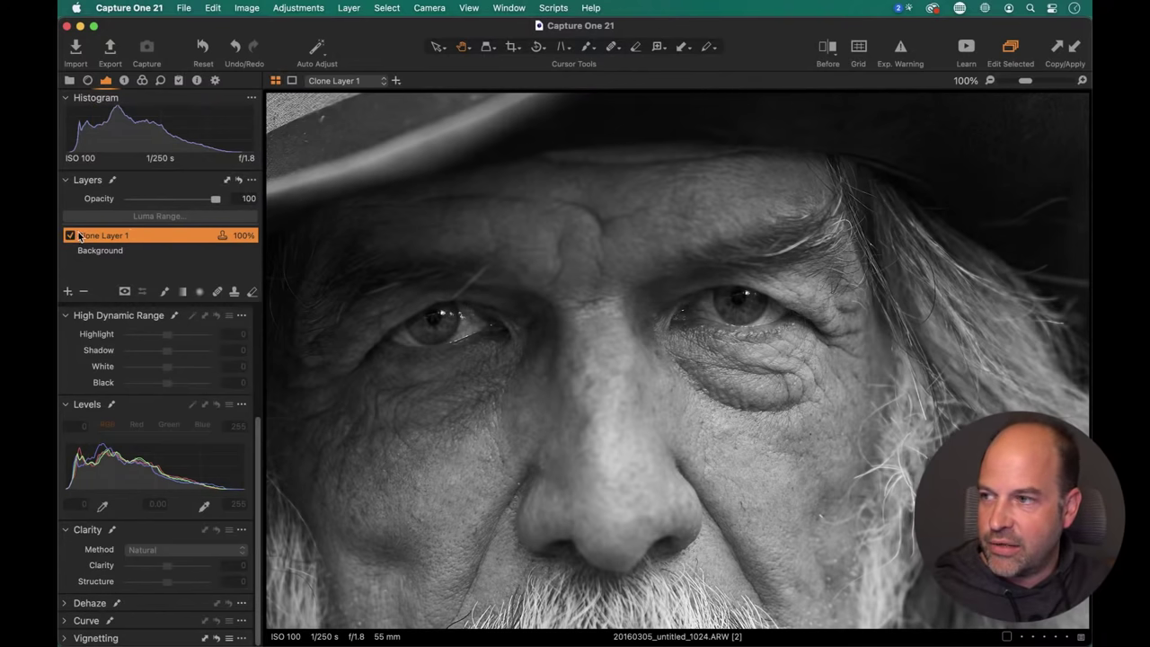
left_click(71, 235)
left_click(71, 235)
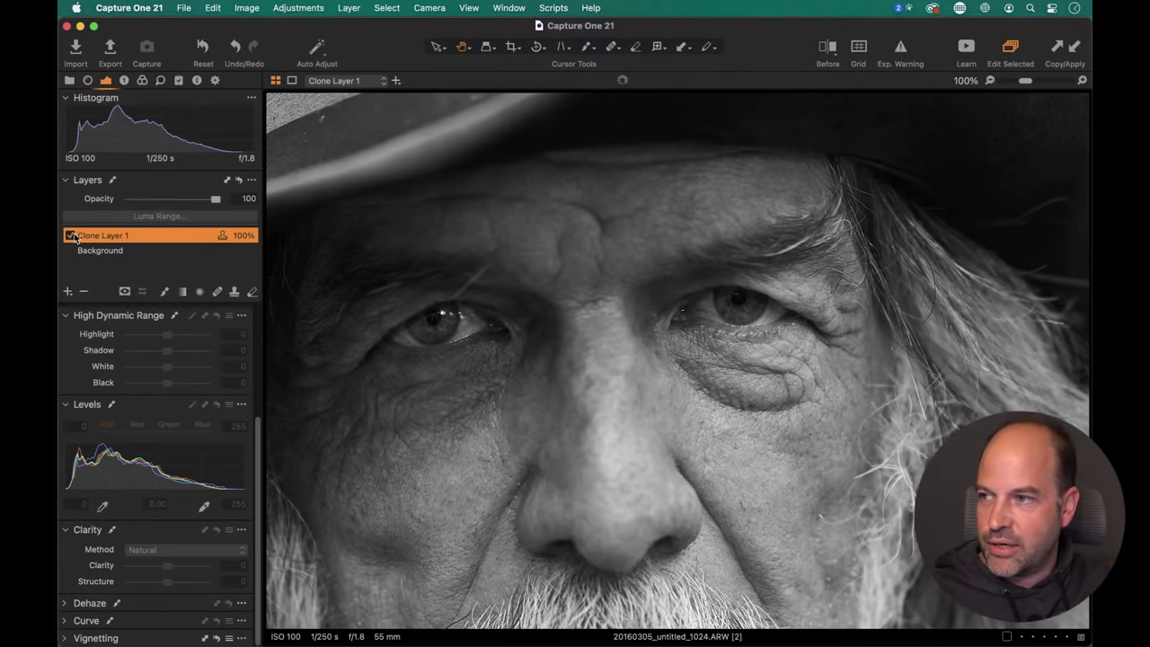
key("super+0")
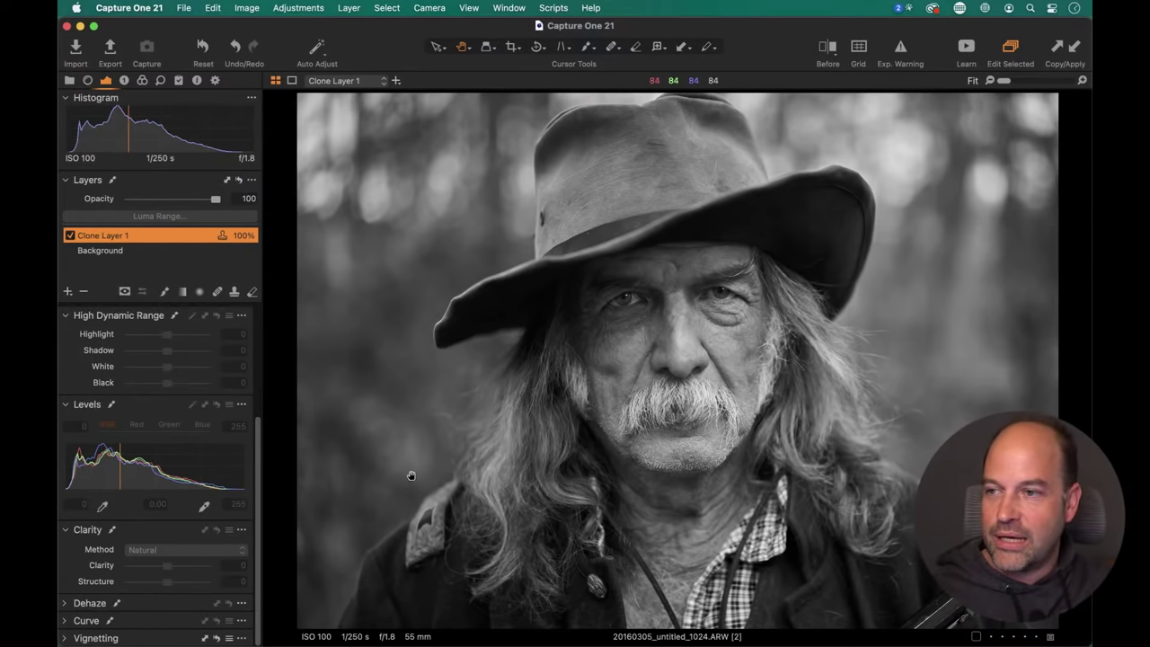
Add a new filled adjustment layer named Toning.
left_click_drag(256, 445, 261, 312)
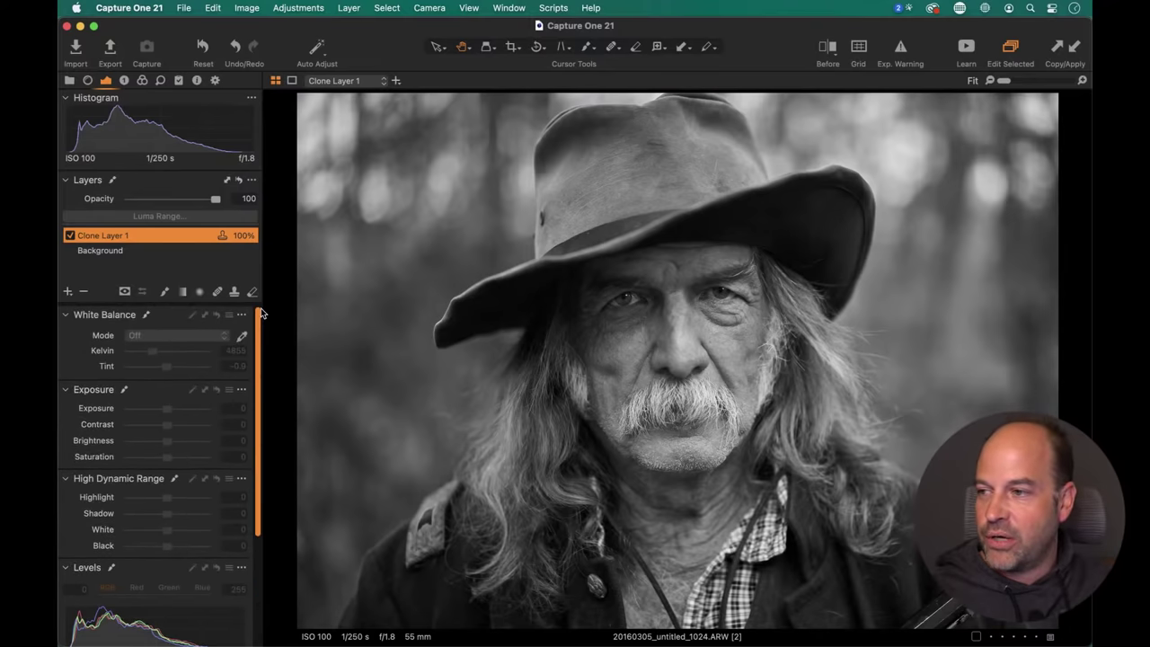
left_click(66, 293)
left_click(81, 312)
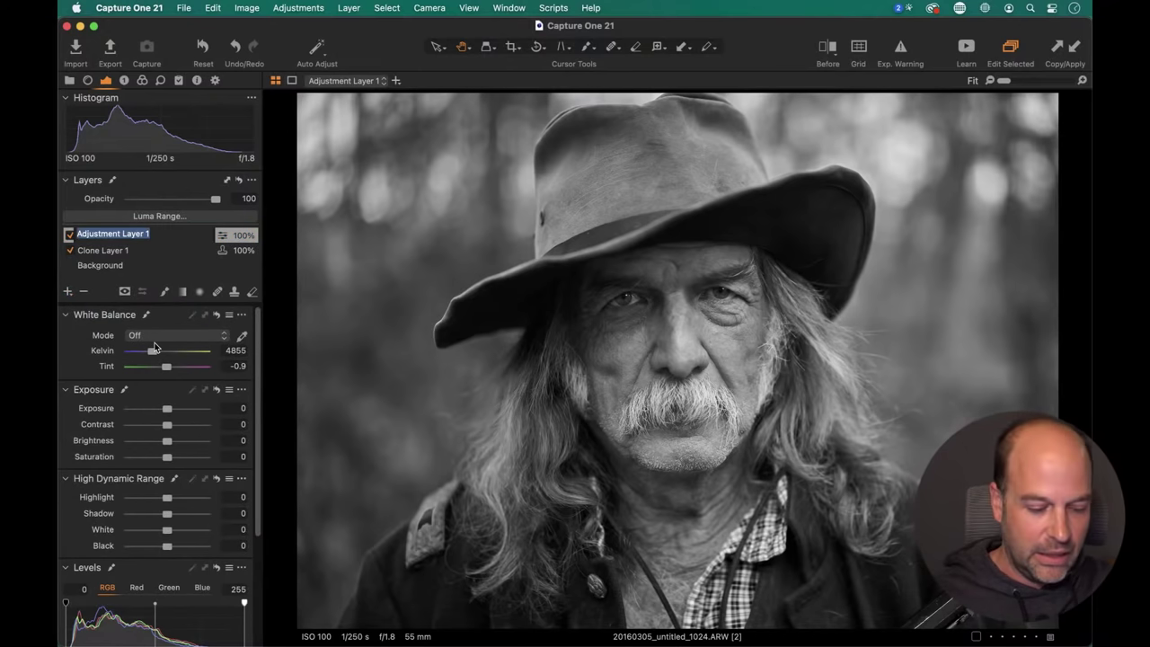
type("T")
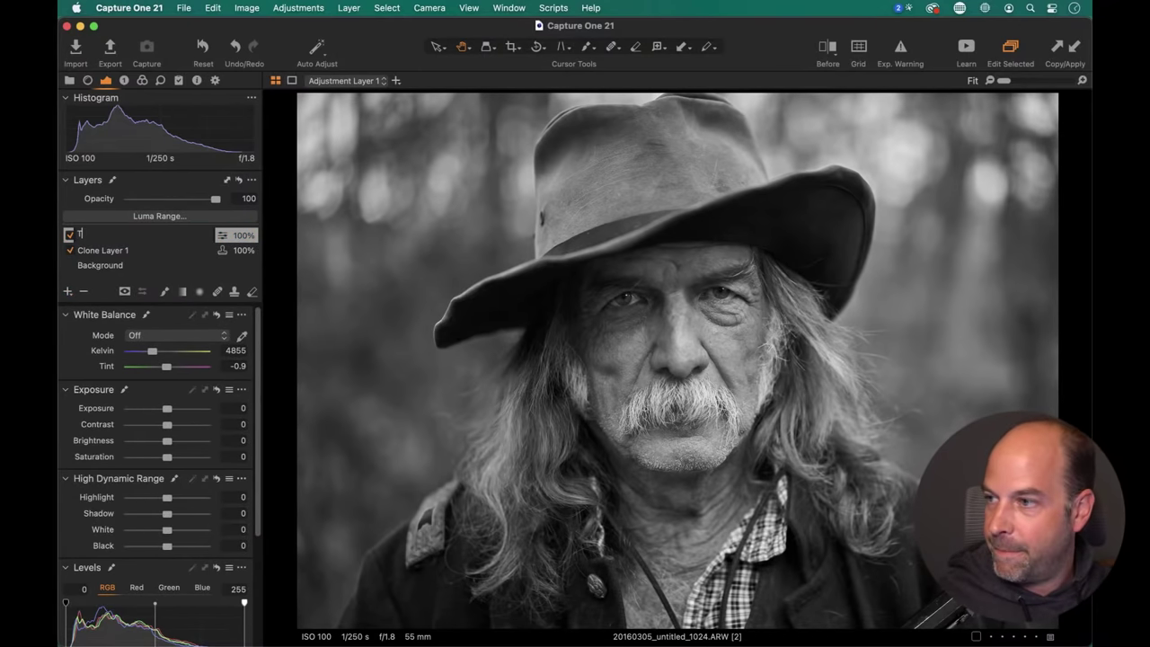
type("oning")
key("Return")
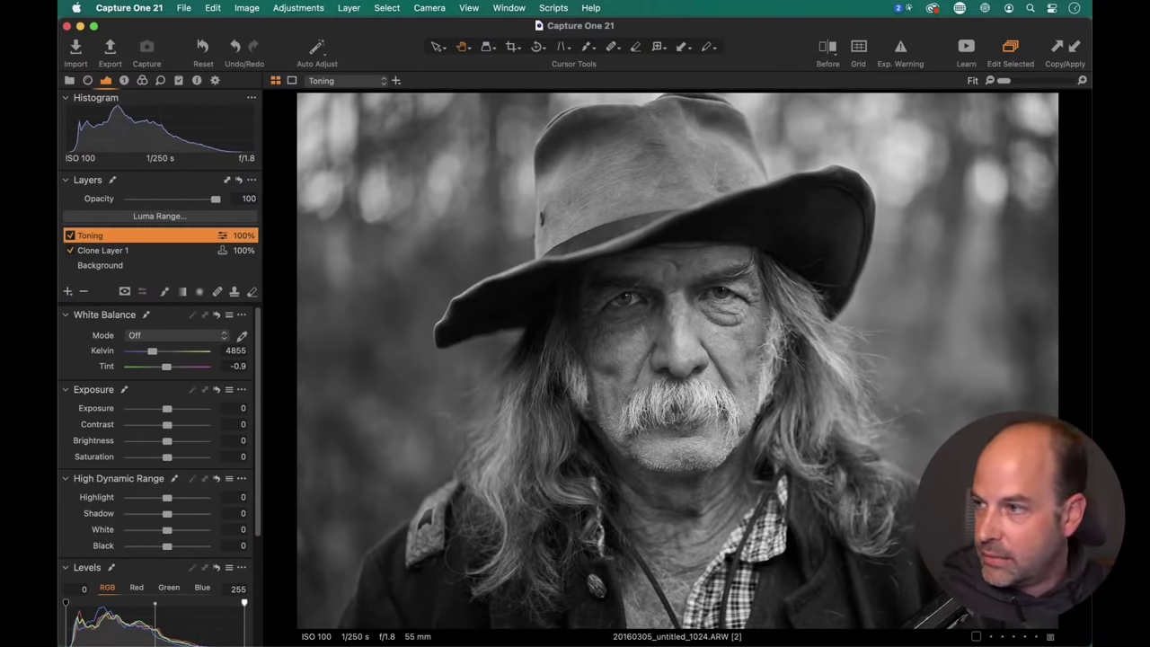
Try a blue tint on the Master Color Balance wheel, then return it to neutral.
left_click(141, 82)
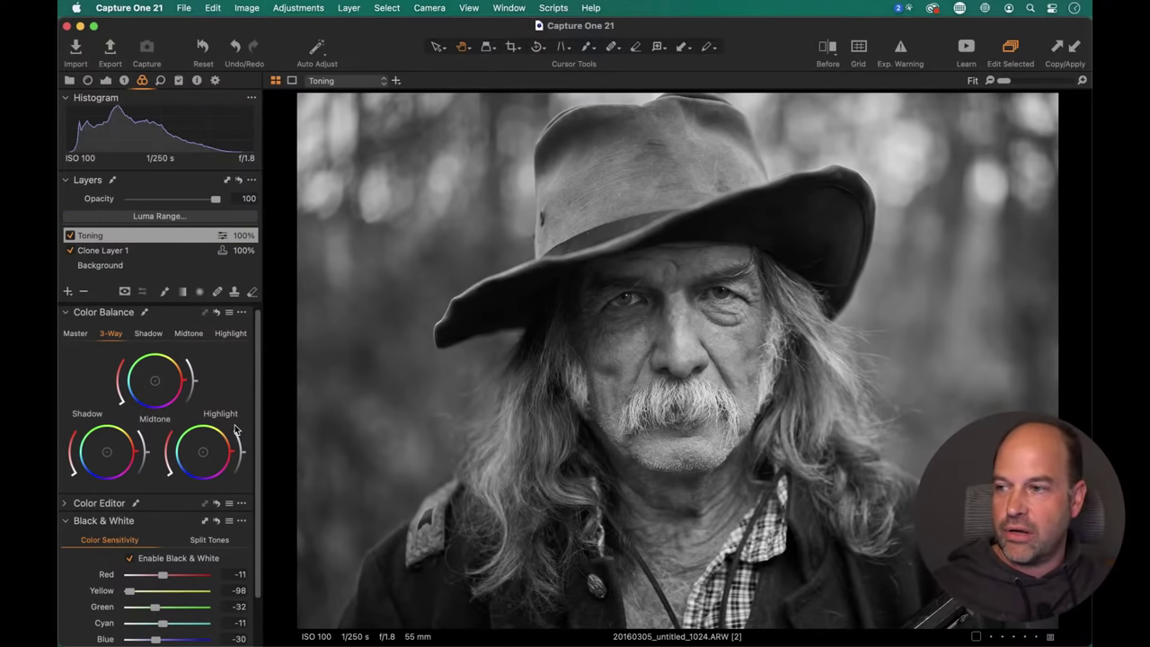
left_click(75, 334)
mouse_move(150, 413)
left_mouse_down()
mouse_move(191, 369)
mouse_move(72, 468)
mouse_move(185, 367)
mouse_move(161, 405)
left_mouse_up()
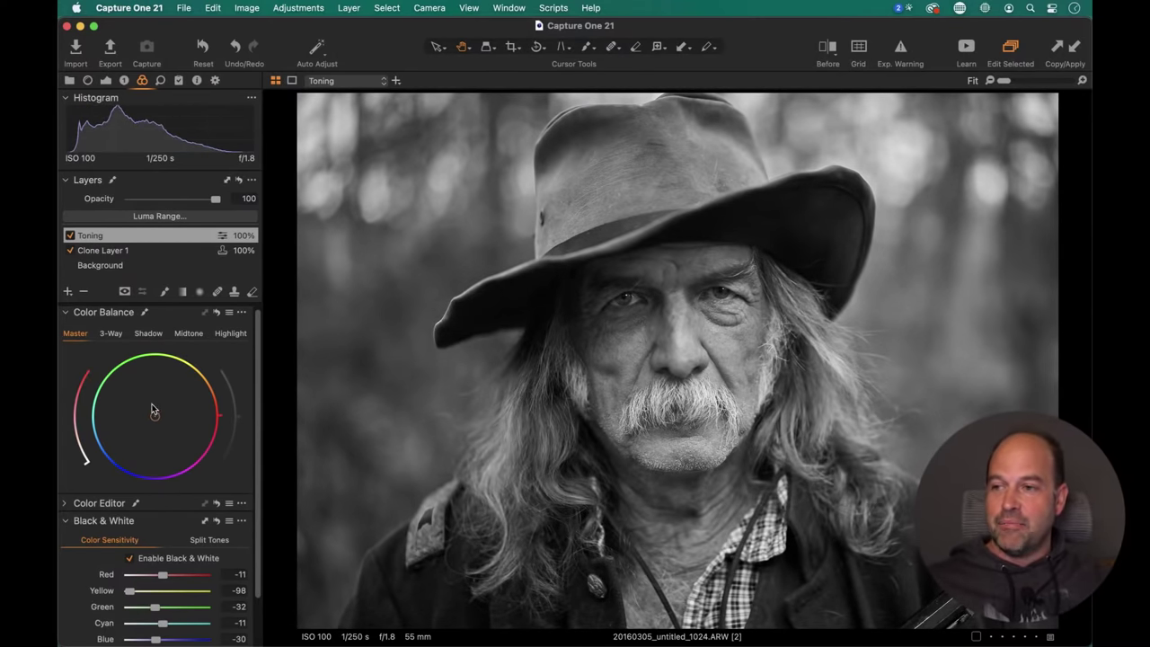
mouse_move(152, 408)
left_mouse_down()
mouse_move(174, 386)
mouse_move(160, 417)
left_mouse_up()
Warm the 3-Way Shadow, Midtone and Highlight wheels toward sepia, then hide Toning to compare.
left_click(112, 333)
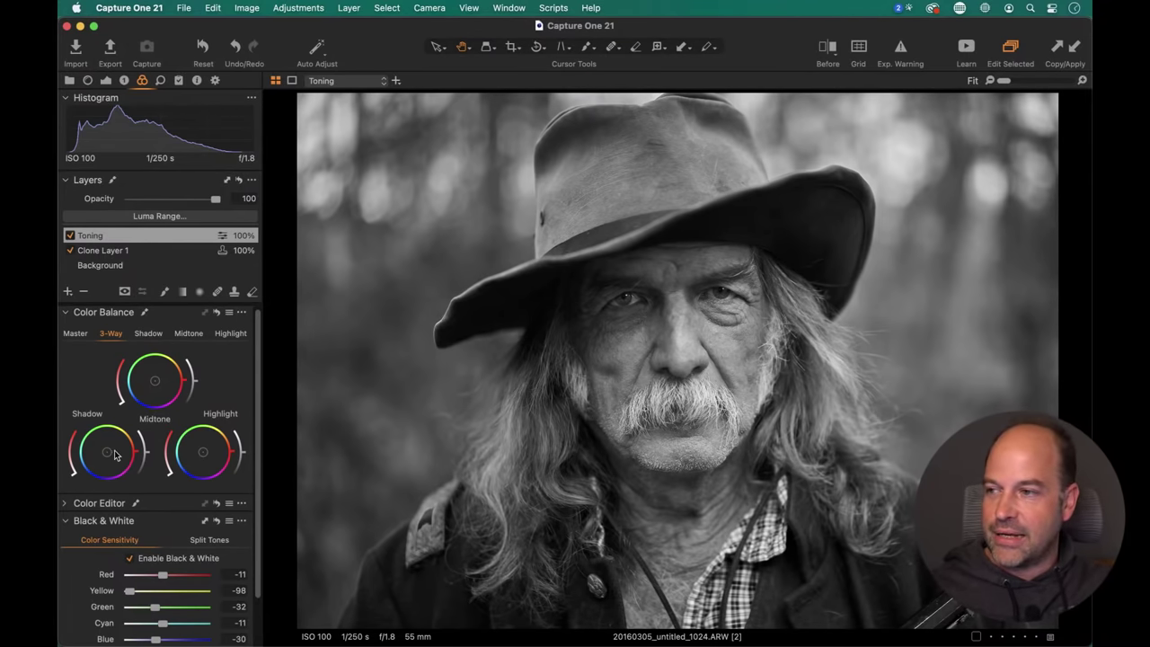
mouse_move(104, 452)
left_mouse_down()
mouse_move(124, 450)
mouse_move(111, 445)
left_mouse_up()
left_click_drag(154, 379, 160, 374)
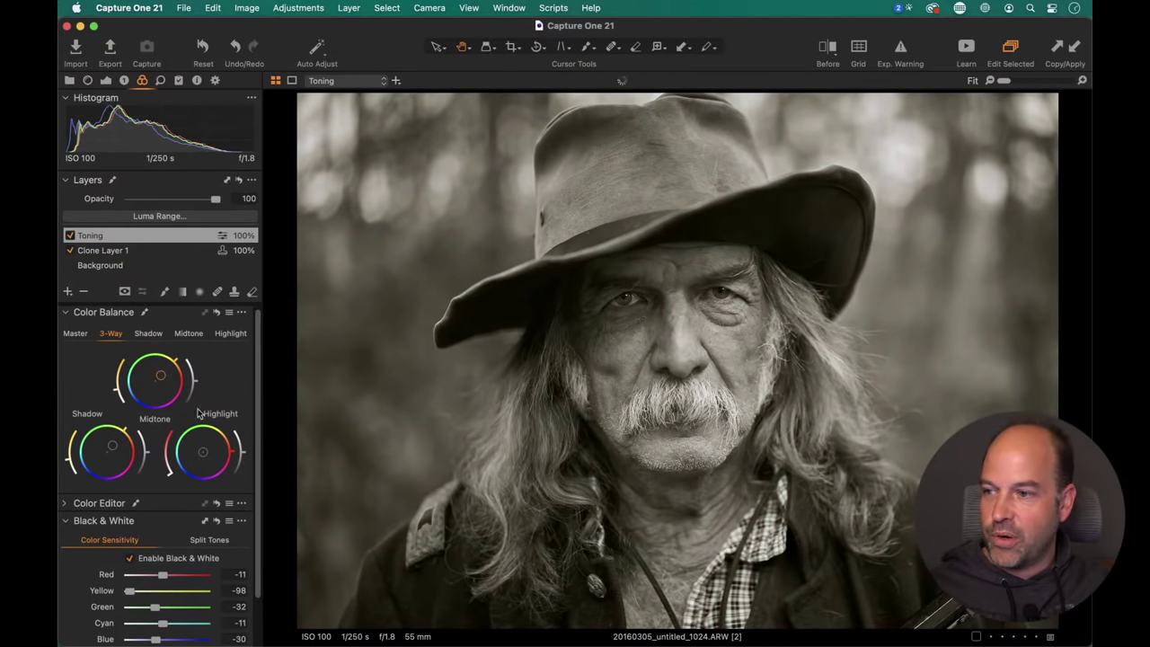
left_click_drag(203, 453, 210, 445)
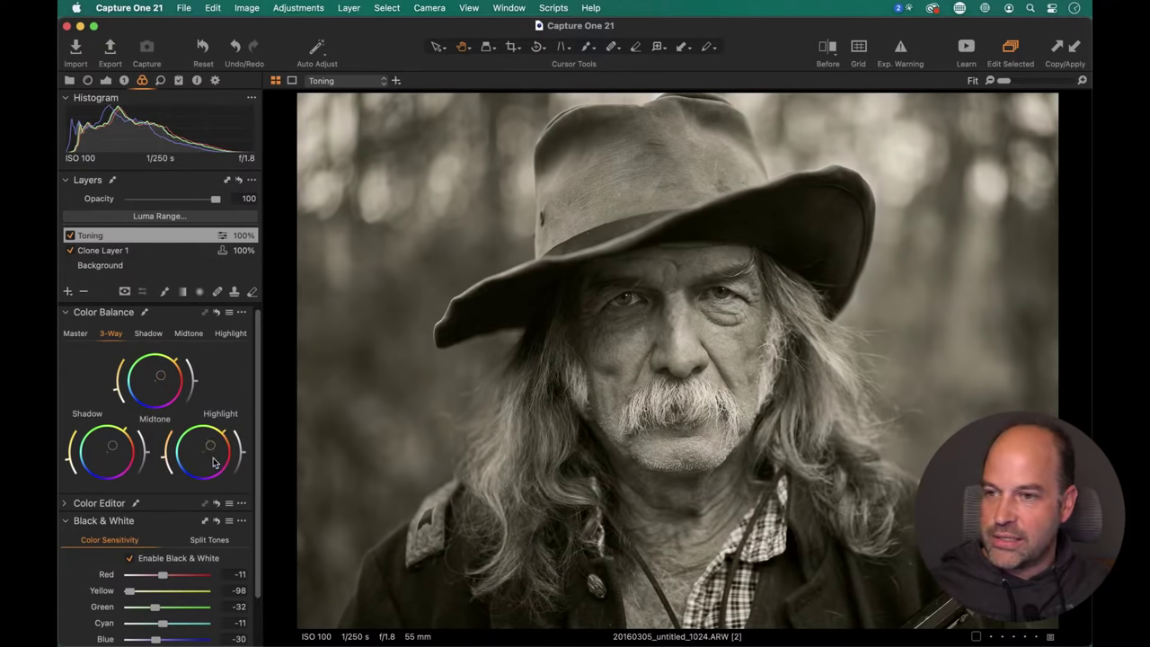
left_click_drag(111, 446, 101, 456)
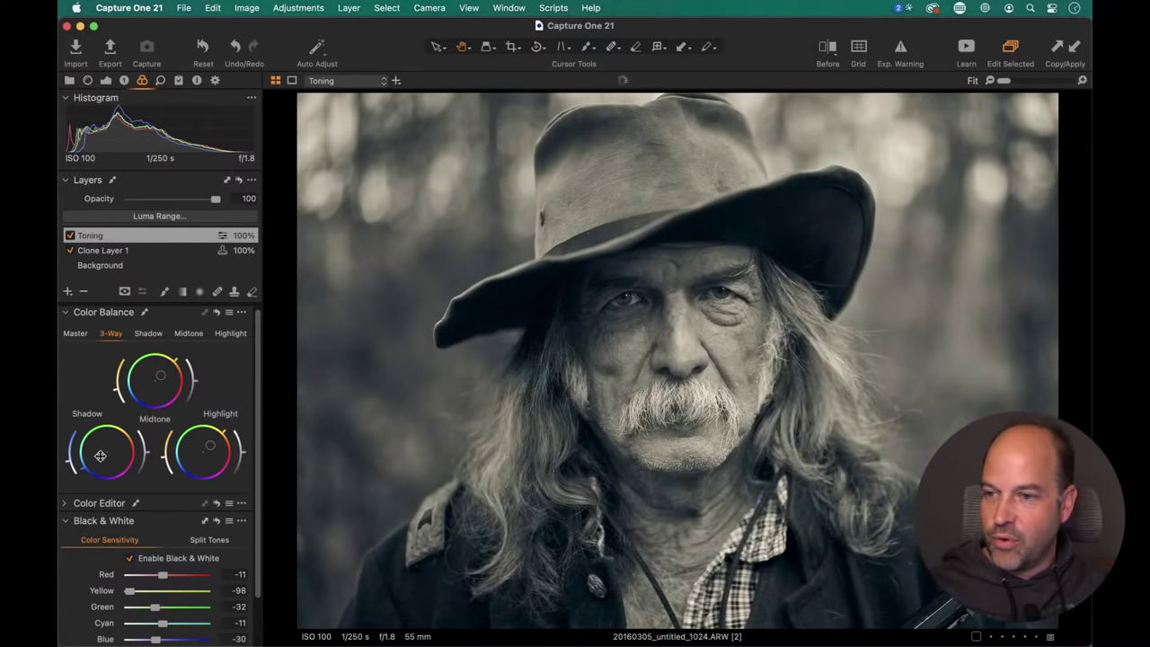
left_click_drag(155, 380, 166, 371)
left_click_drag(101, 455, 100, 455)
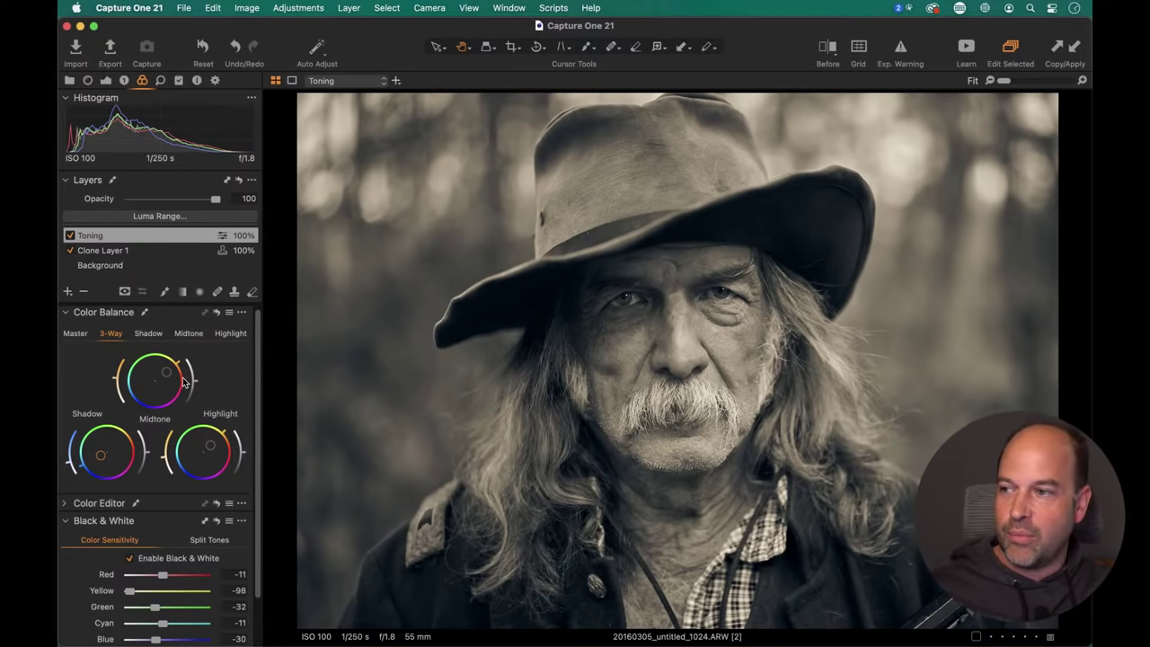
left_click(71, 236)
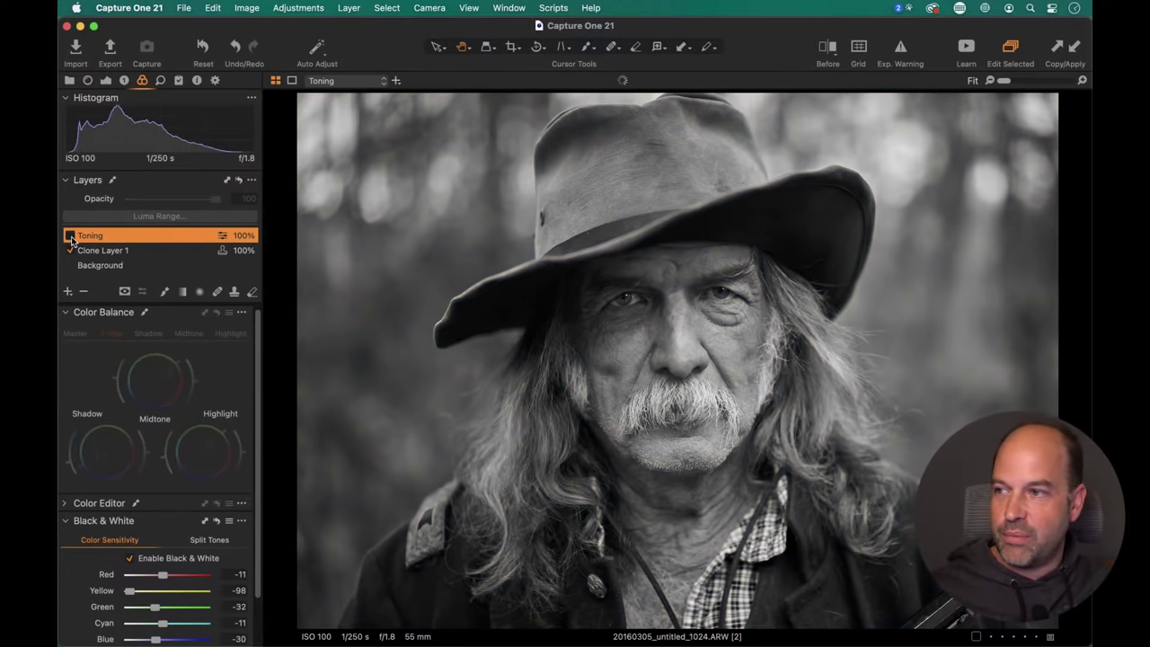
Re-enable the Toning layer, lift the shadows' lightness, and set layer opacity to 96%.
left_click(71, 236)
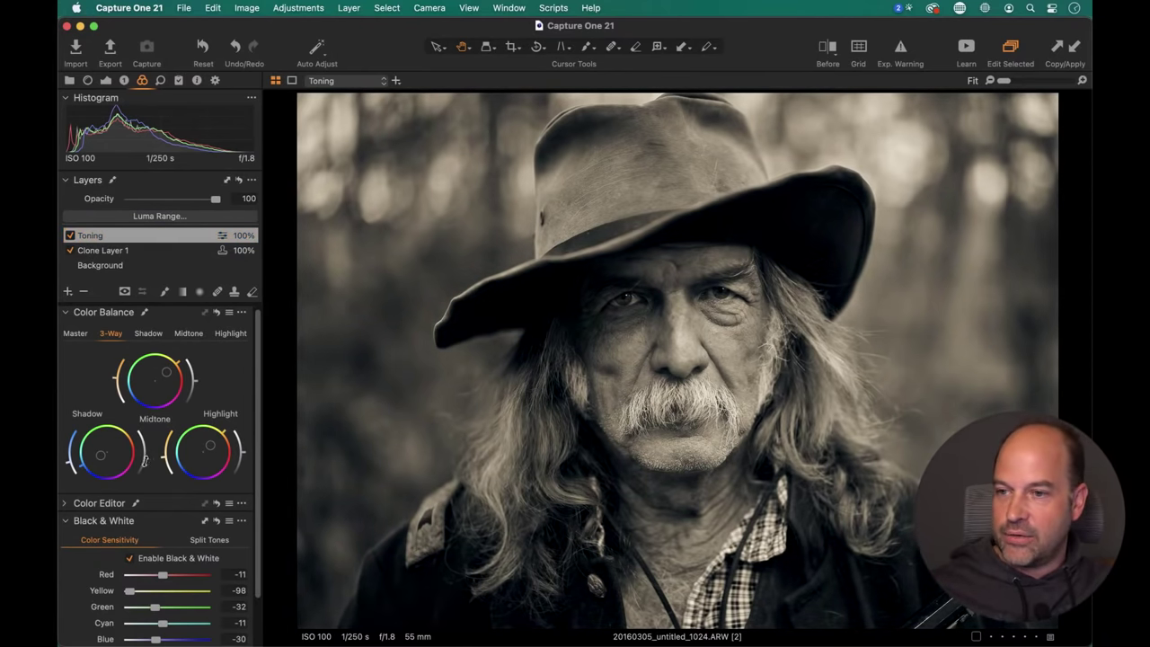
mouse_move(144, 460)
left_mouse_down()
mouse_move(151, 431)
mouse_move(146, 463)
left_mouse_up()
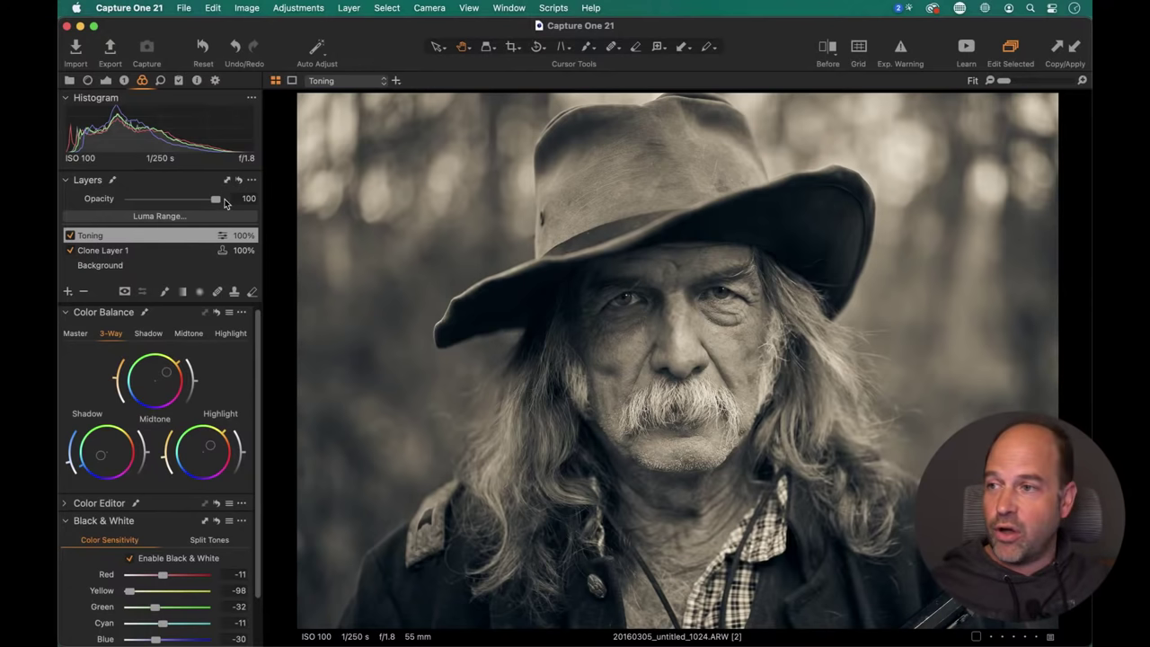
mouse_move(215, 199)
left_mouse_down()
mouse_move(60, 203)
mouse_move(225, 199)
mouse_move(213, 199)
left_mouse_up()
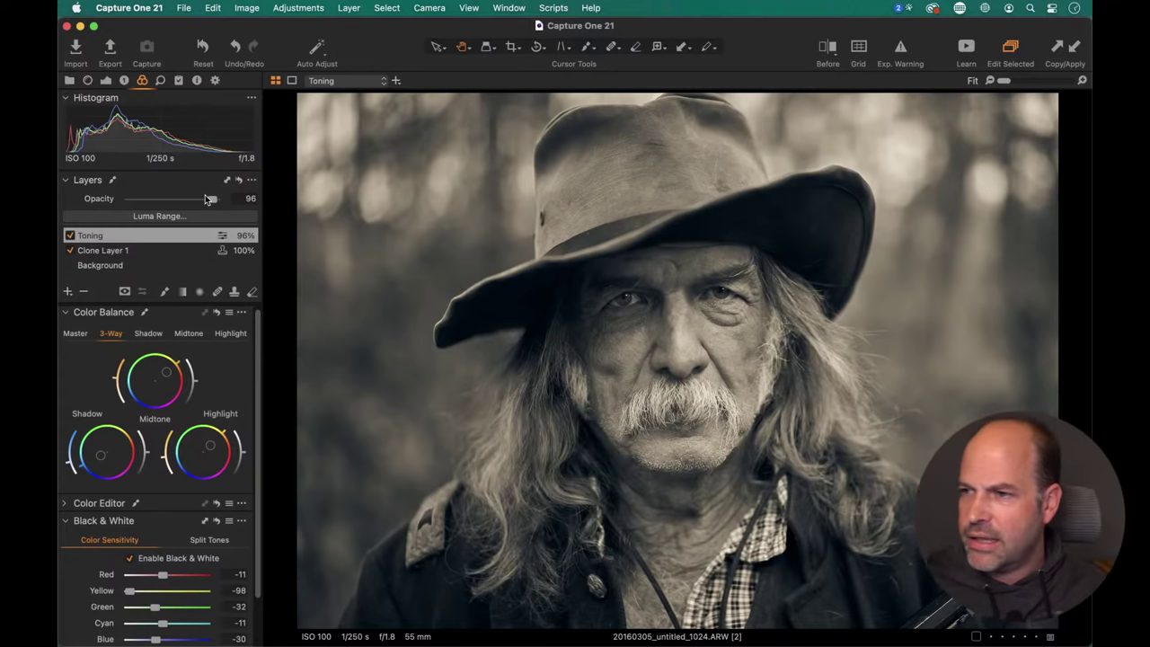
Open the michaelclark skateboarder road photo and expand its Color Editor on the Color tab.
key("alt+super+n")
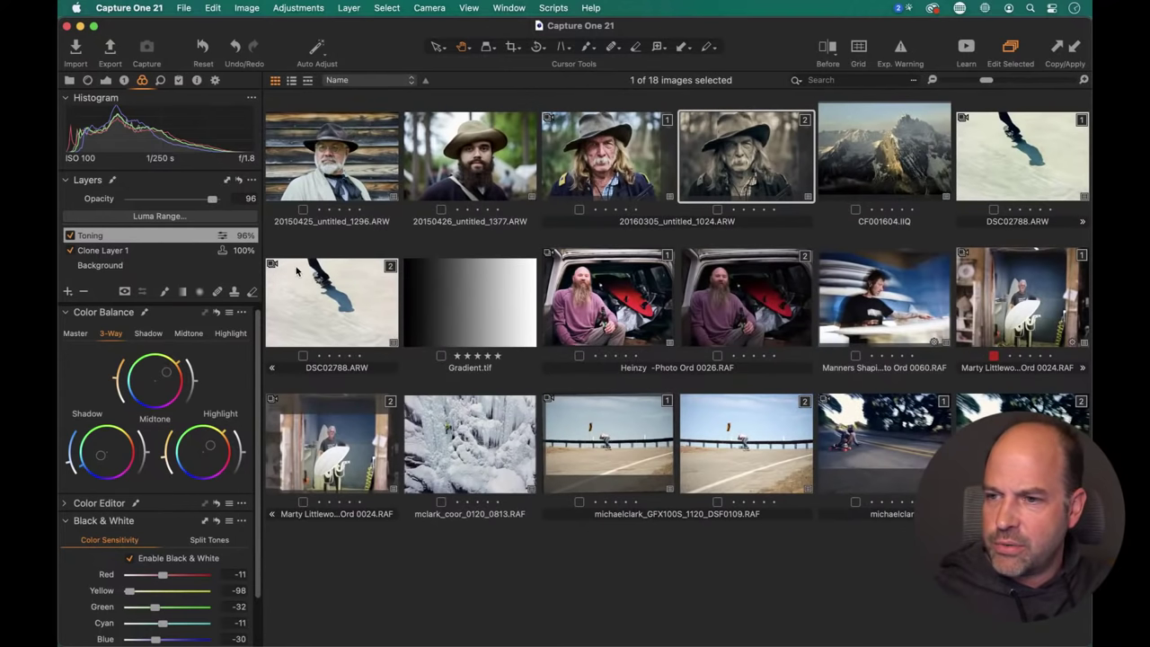
left_click(573, 446)
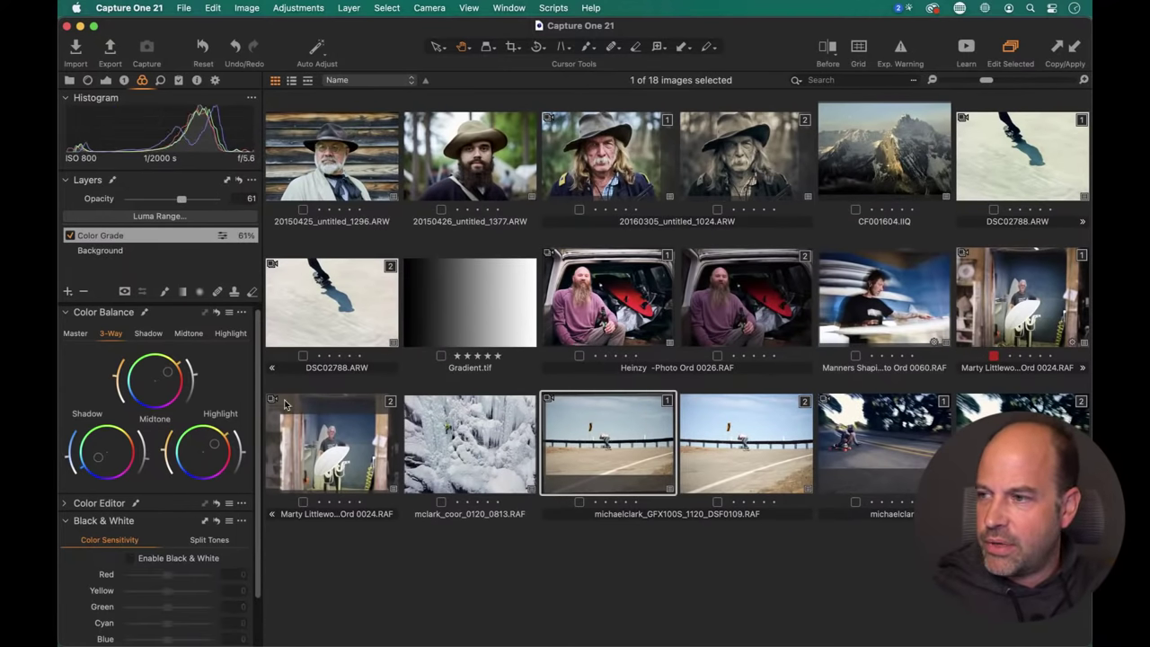
key("alt+super+n")
scroll(130, 359, "down", 2)
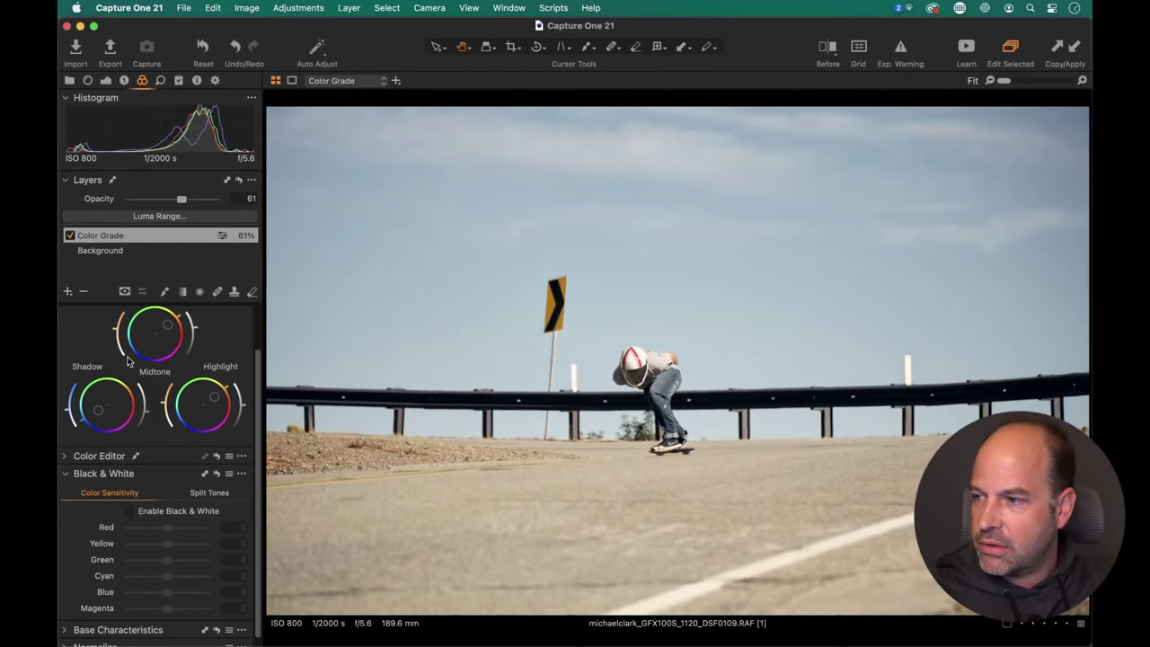
left_click(68, 457)
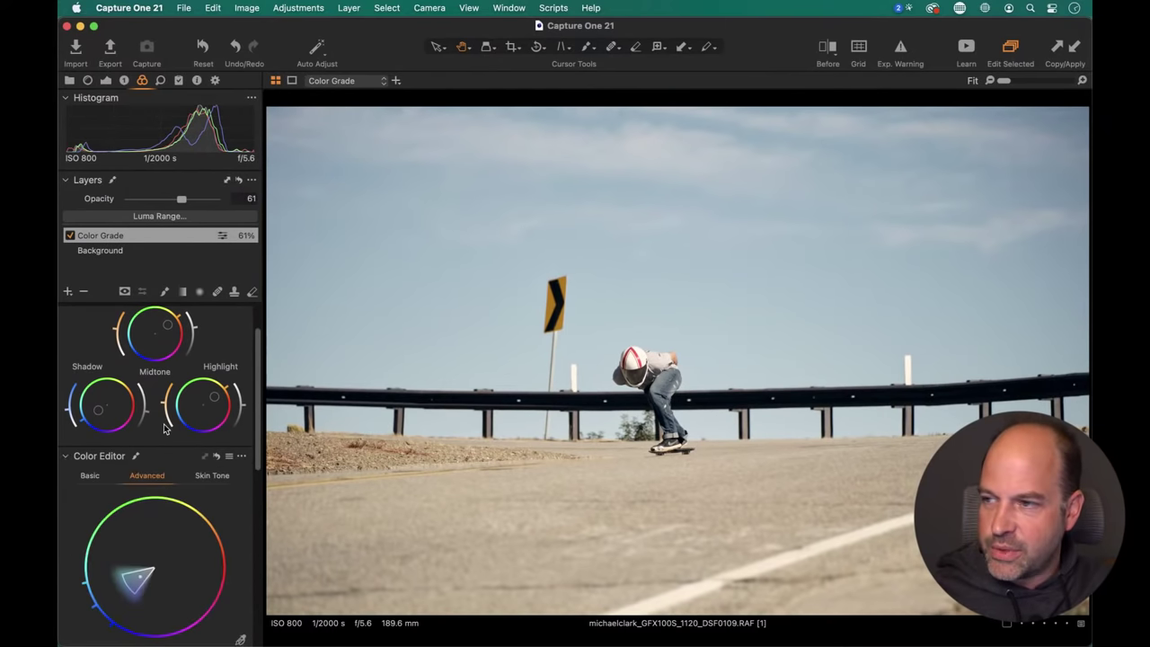
scroll(170, 431, "up", 2)
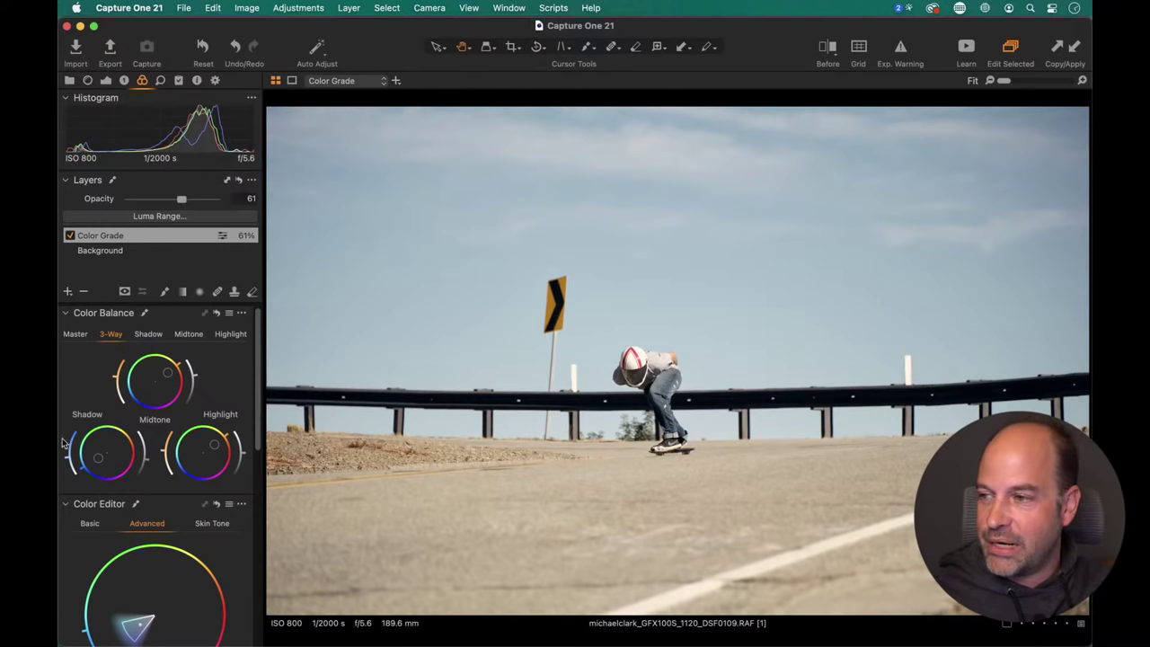
scroll(141, 497, "down", 3)
scroll(114, 485, "up", 3)
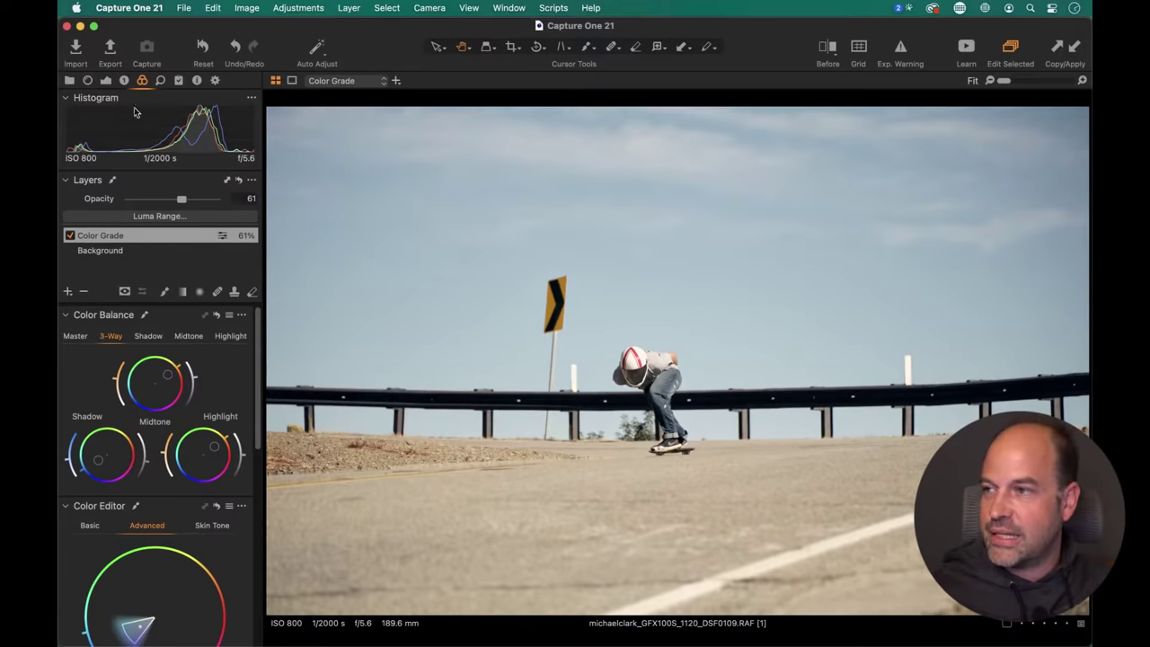
left_click(107, 80)
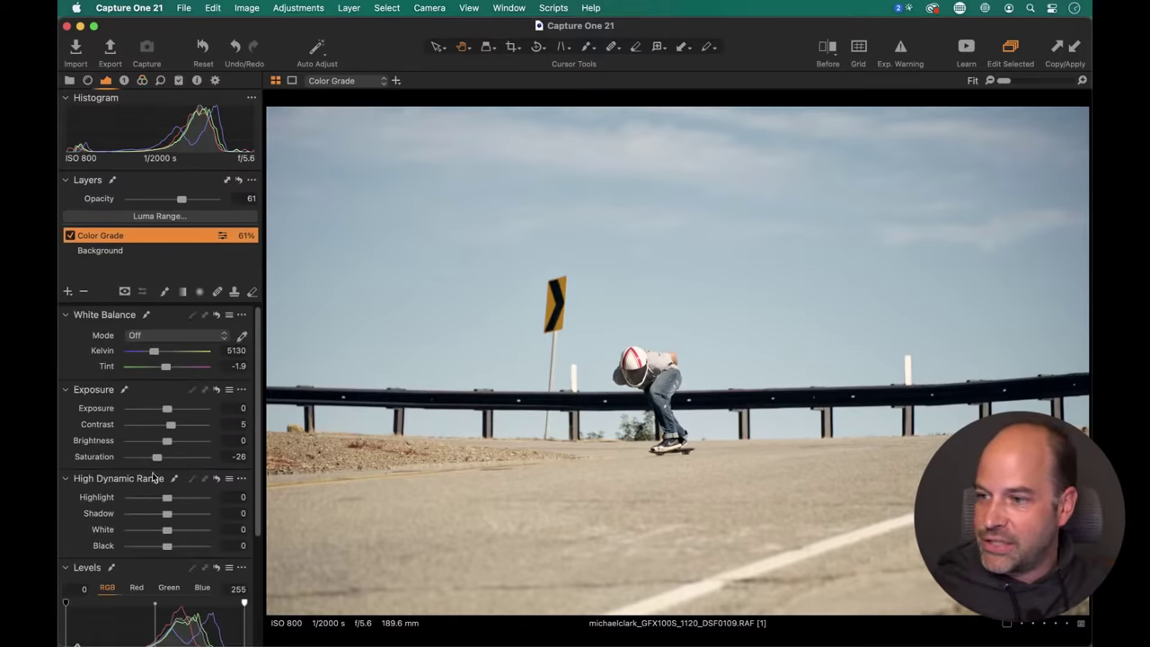
left_click(142, 80)
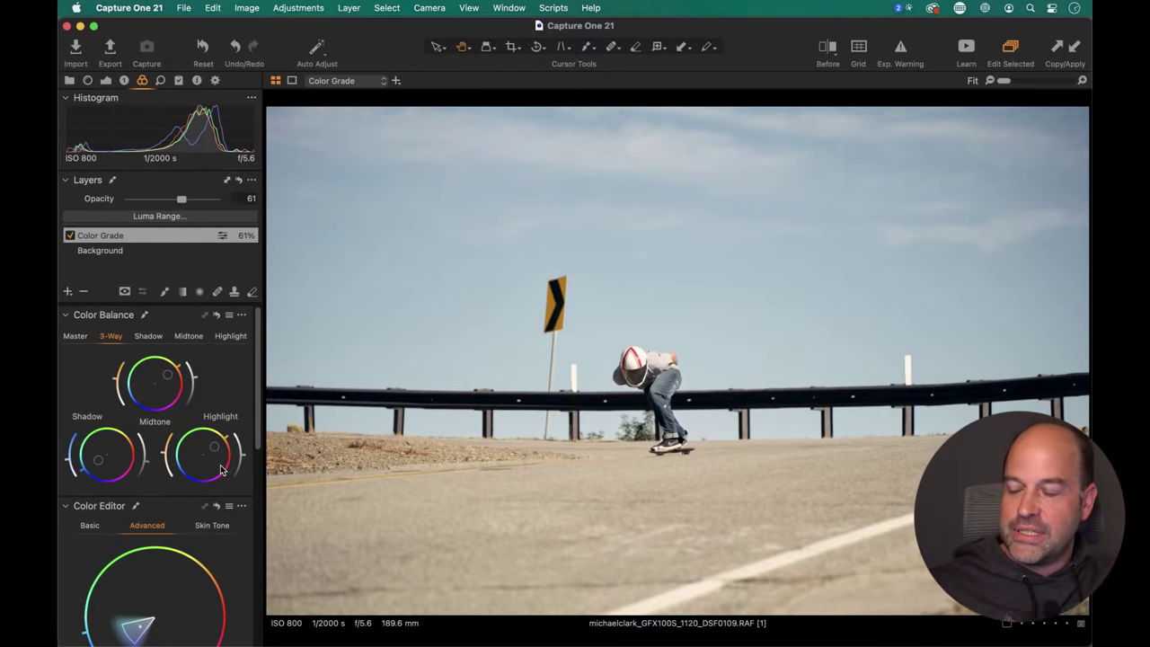
Reset Color Balance and experiment with warm Shadow, Midtone and Highlight tints.
left_click(216, 315)
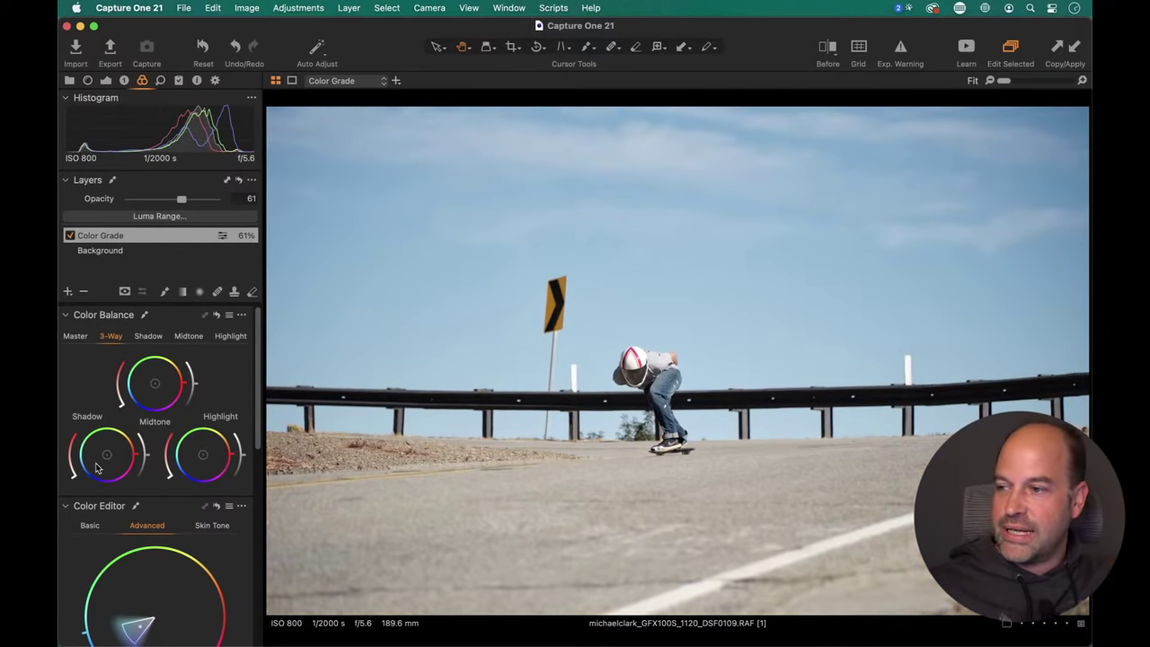
mouse_move(97, 459)
left_mouse_down()
mouse_move(108, 460)
mouse_move(98, 460)
left_mouse_up()
left_click_drag(156, 385, 162, 377)
left_click_drag(207, 455, 212, 448)
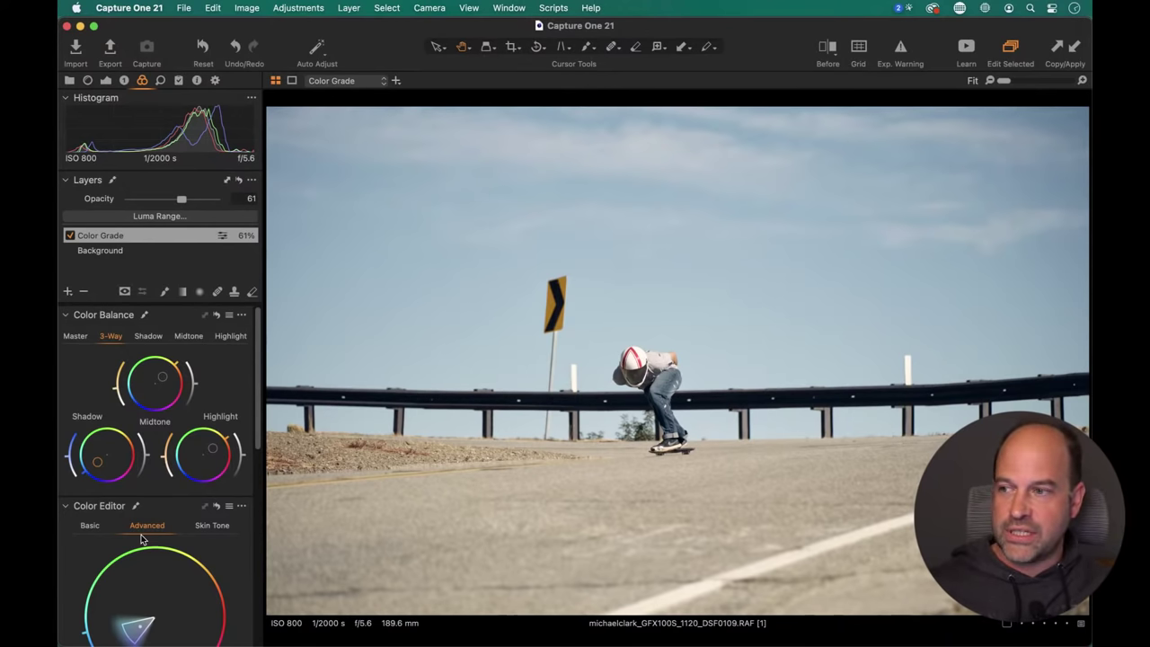
Reset Color Balance again and push the Shadow wheel strongly toward blue.
left_click(217, 315)
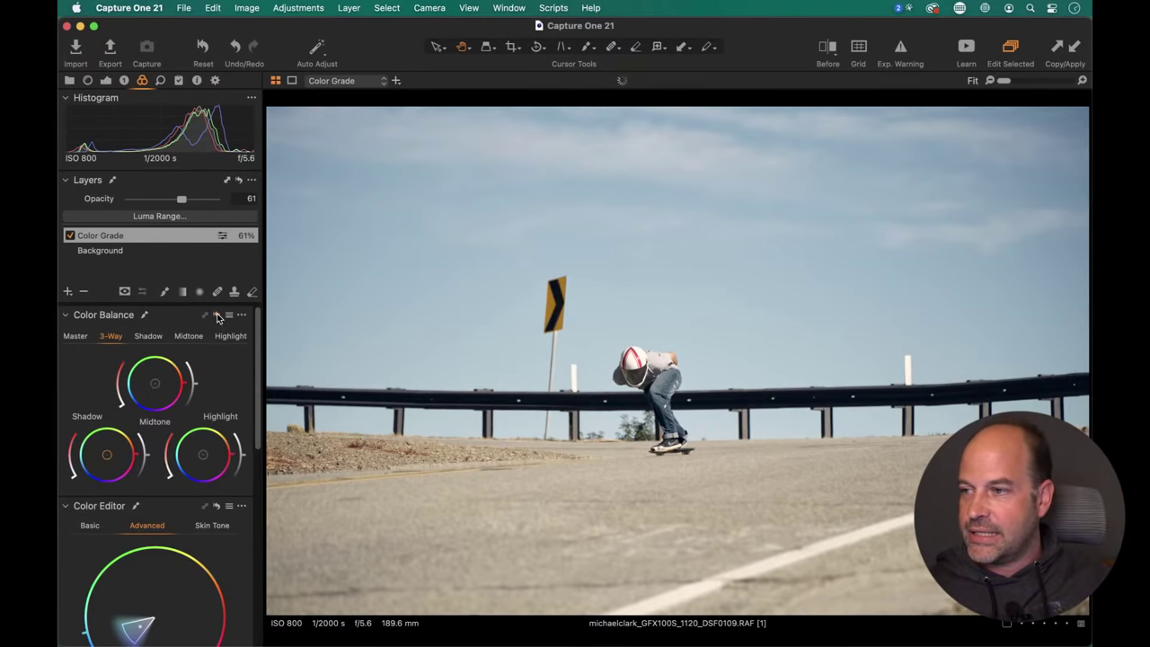
left_click(106, 80)
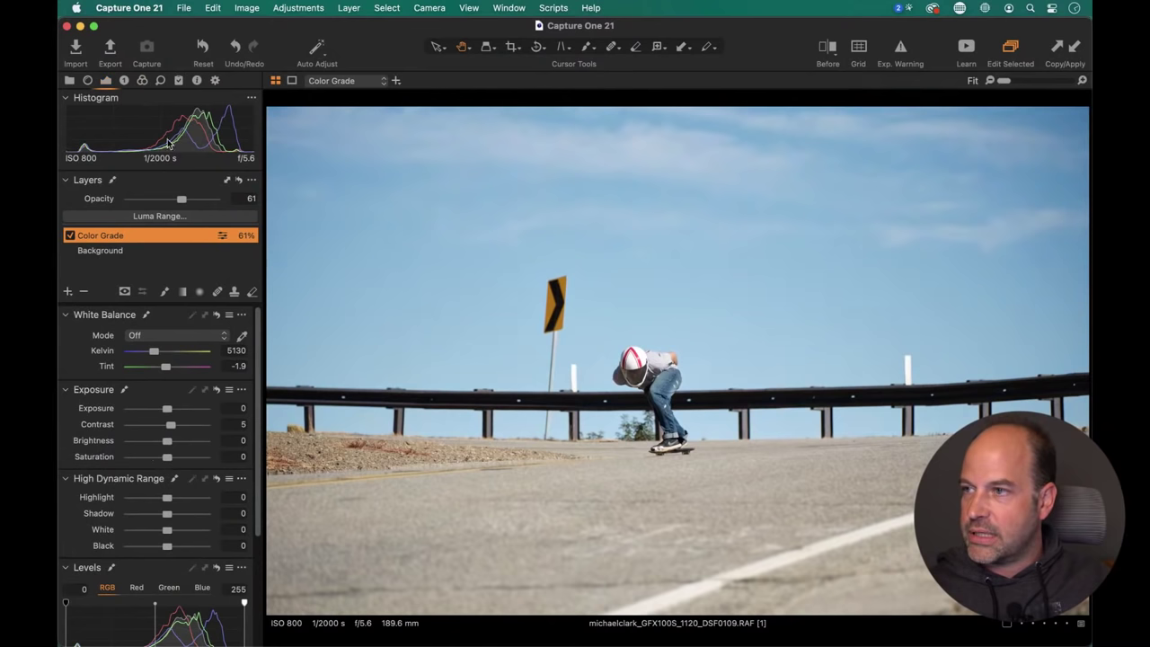
left_click(142, 80)
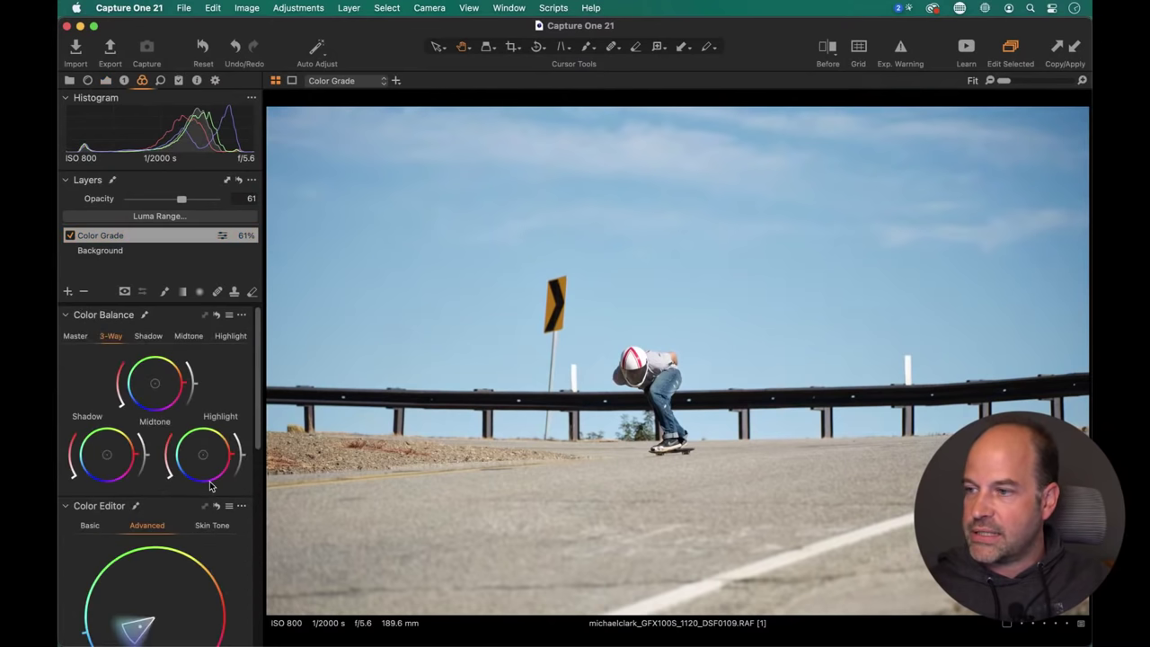
left_click(106, 454)
mouse_move(107, 458)
left_mouse_down()
mouse_move(78, 479)
mouse_move(124, 478)
mouse_move(144, 437)
mouse_move(108, 415)
mouse_move(76, 415)
mouse_move(63, 427)
mouse_move(76, 484)
left_mouse_up()
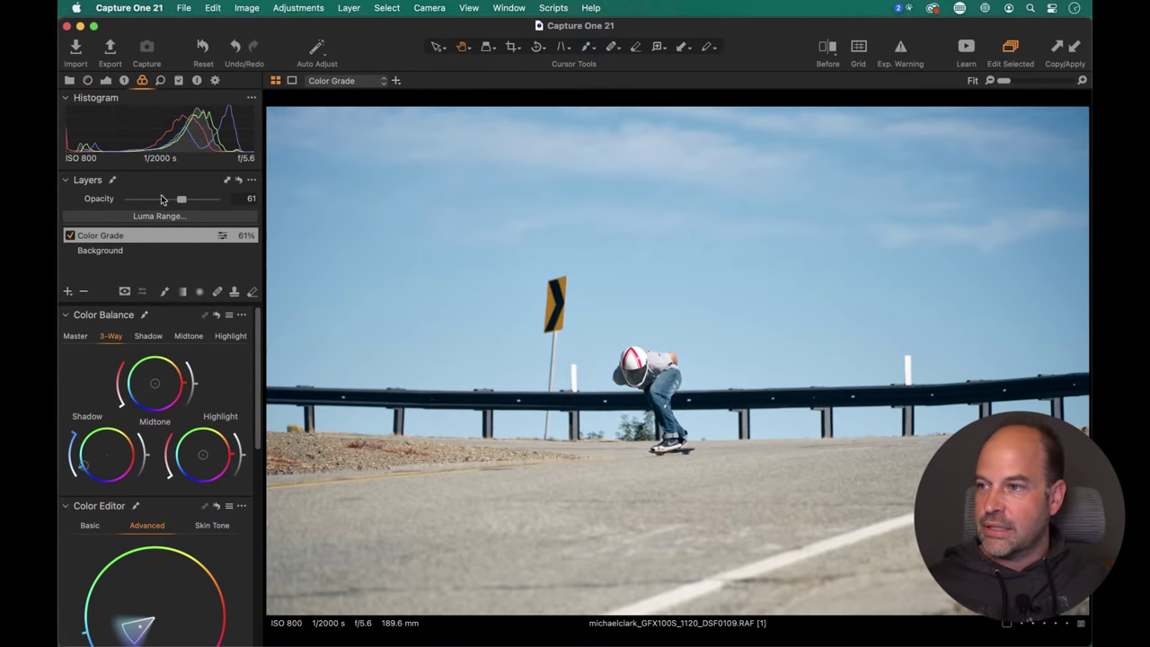
Set Color Grade opacity to 100%, temper the blue shadows, and tint midtones and highlights cyan-teal.
left_click_drag(182, 198, 219, 200)
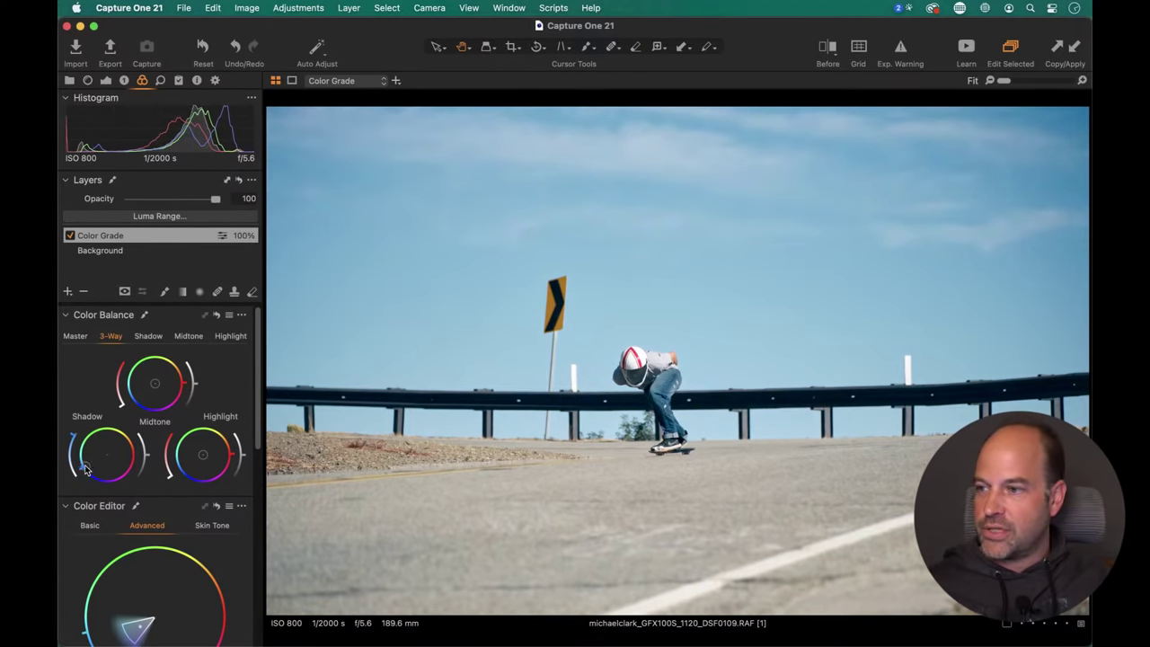
mouse_move(82, 465)
left_mouse_down()
mouse_move(153, 429)
mouse_move(145, 416)
mouse_move(60, 514)
mouse_move(59, 530)
mouse_move(148, 481)
mouse_move(160, 460)
mouse_move(103, 422)
mouse_move(61, 483)
mouse_move(111, 414)
mouse_move(65, 442)
mouse_move(84, 463)
mouse_move(58, 489)
left_mouse_up()
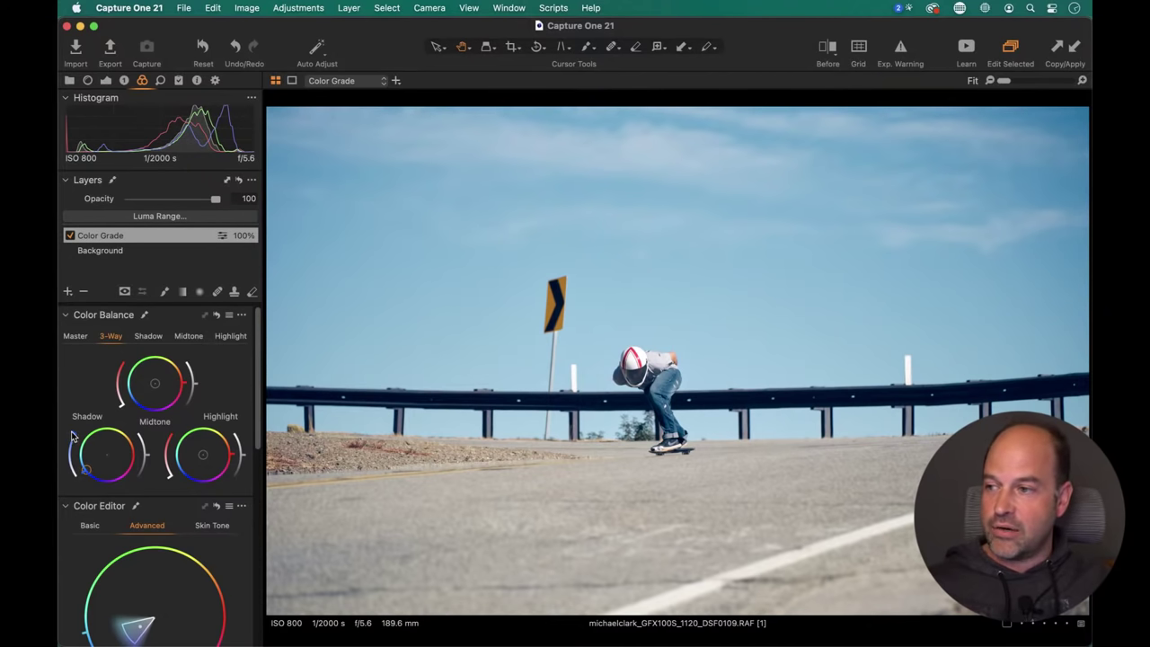
mouse_move(68, 433)
left_mouse_down()
mouse_move(65, 471)
mouse_move(64, 459)
left_mouse_up()
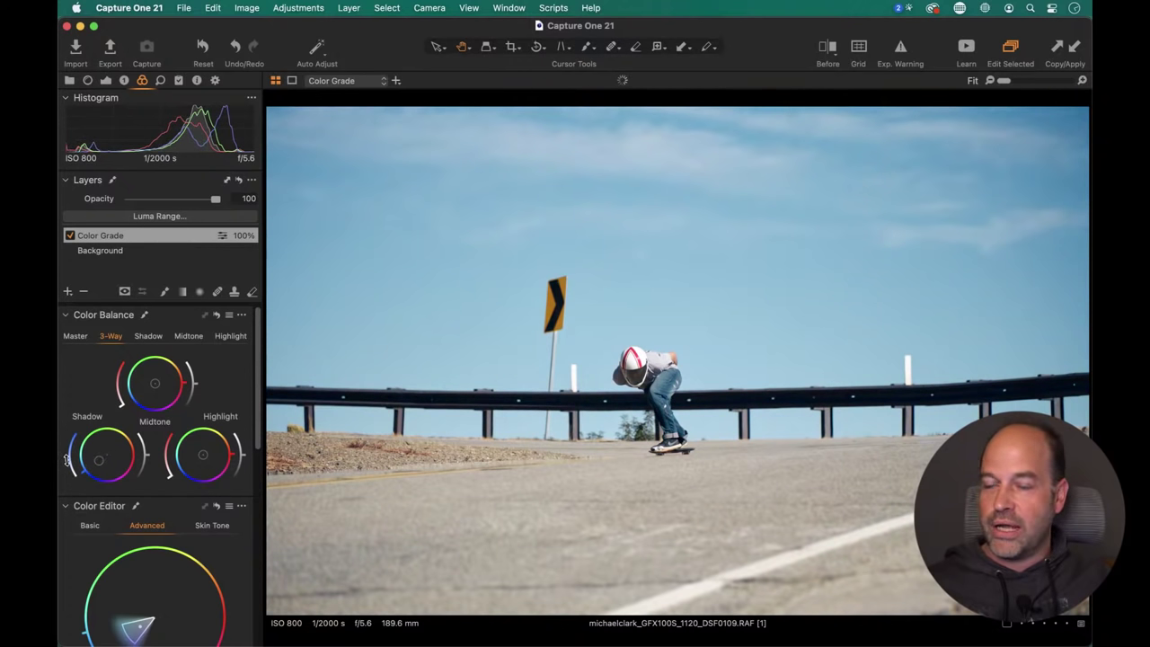
mouse_move(161, 387)
left_mouse_down()
mouse_move(186, 363)
mouse_move(190, 410)
mouse_move(133, 362)
mouse_move(190, 355)
mouse_move(110, 378)
left_mouse_up()
left_click_drag(202, 427, 153, 461)
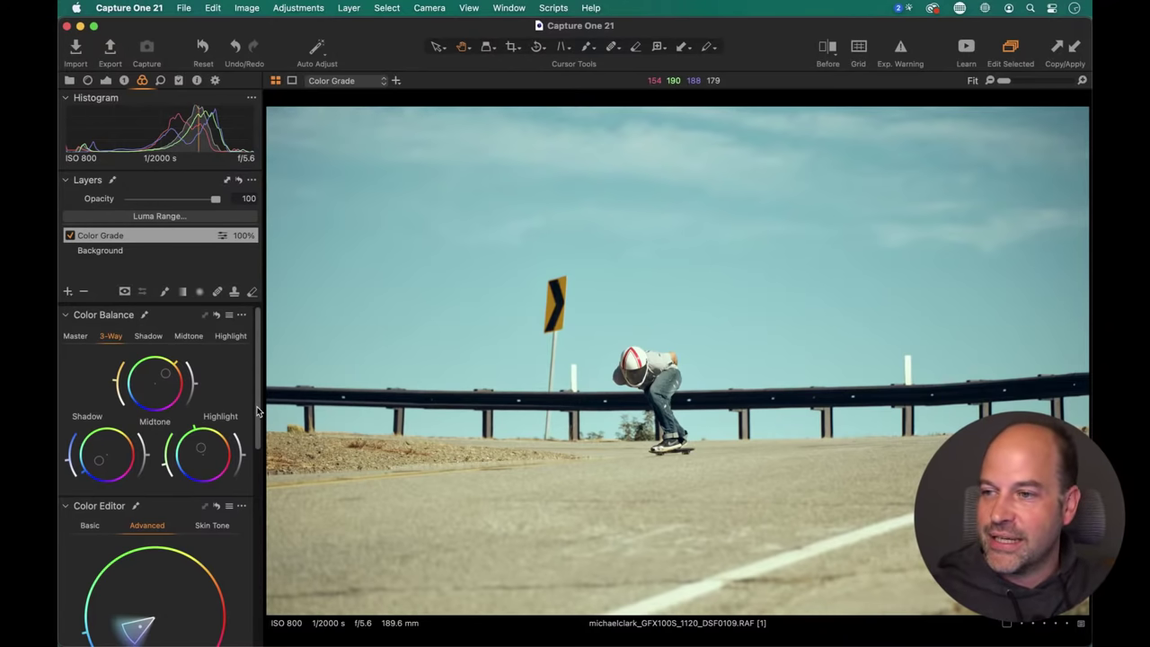
Open the second skateboard shot variant full size from the grid.
key("super+alt+v")
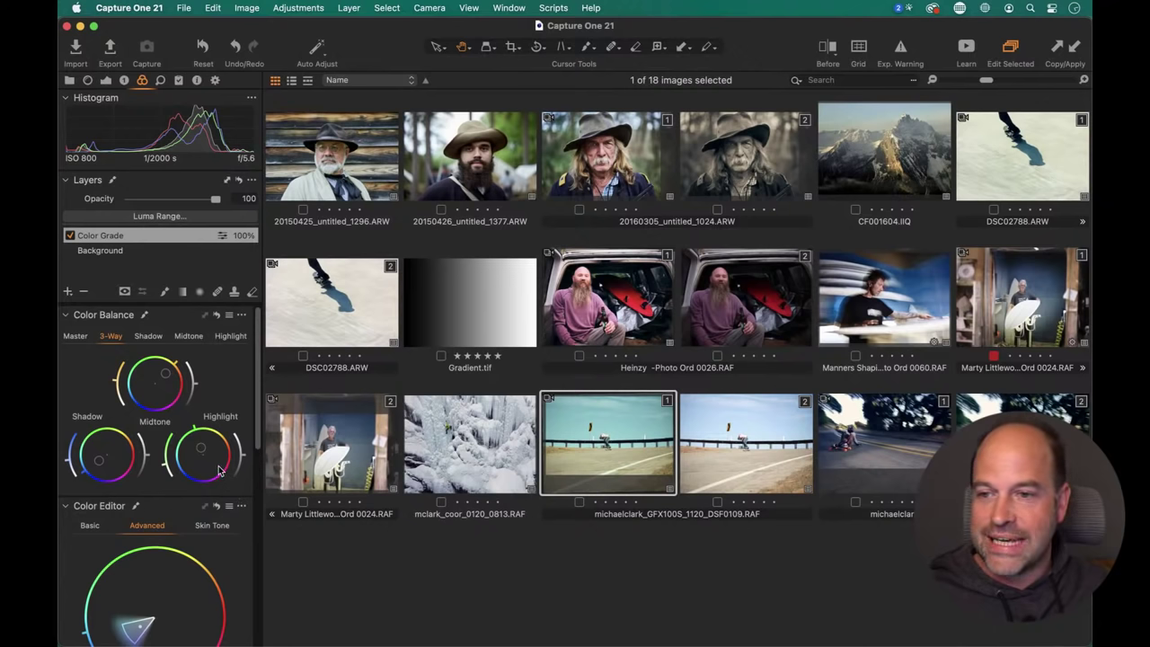
left_click(952, 432)
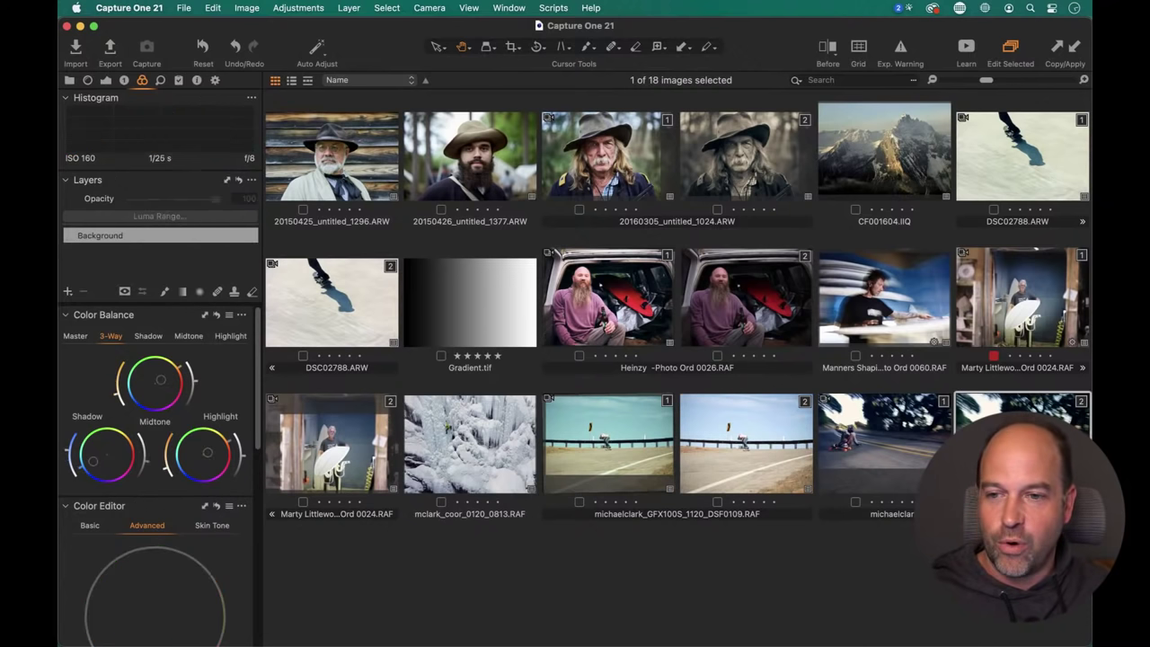
double_click(952, 432)
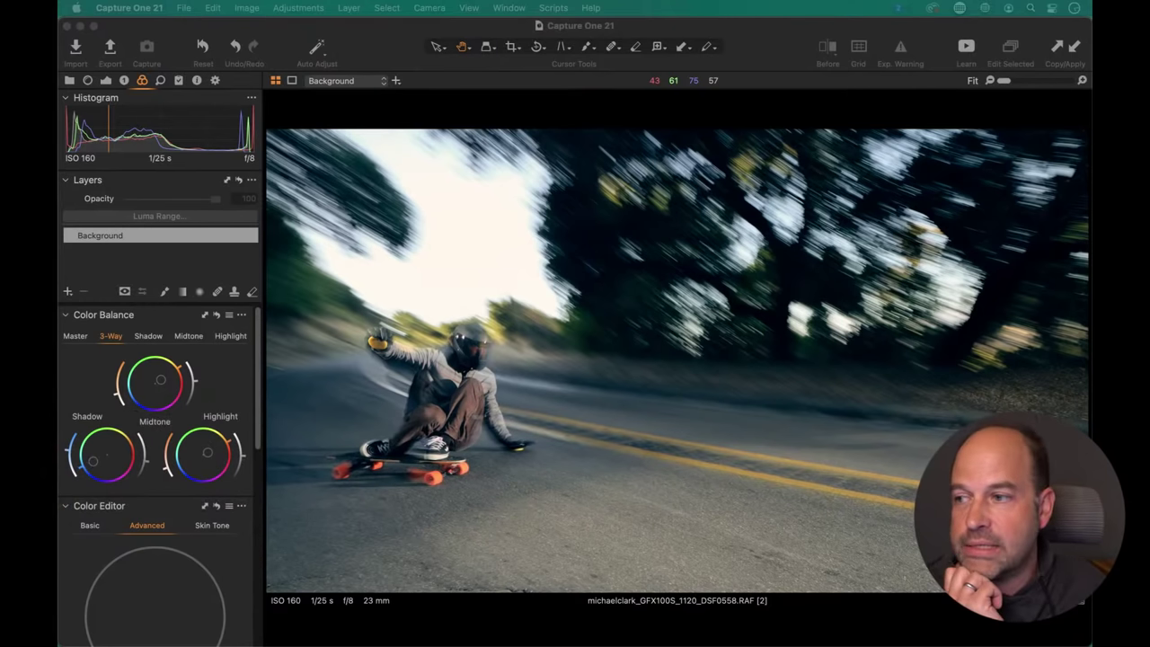
Return to the 18-image grid and select the DSF0109 skateboard shot.
left_click(590, 367)
key("super+alt+v")
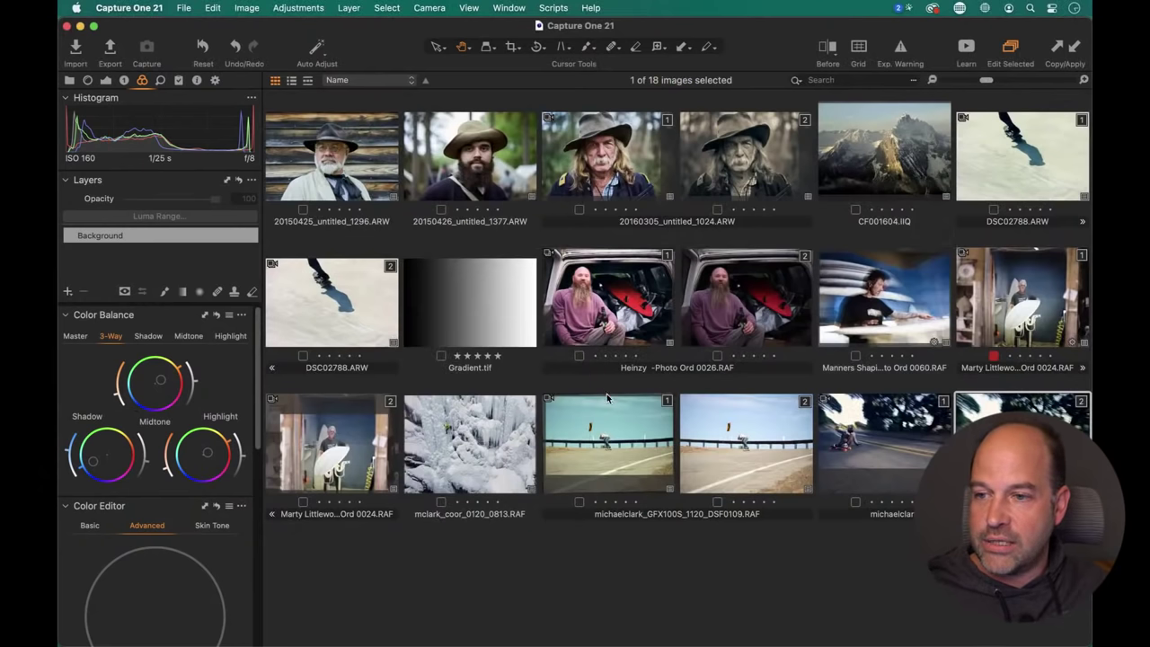
key("super+alt+v")
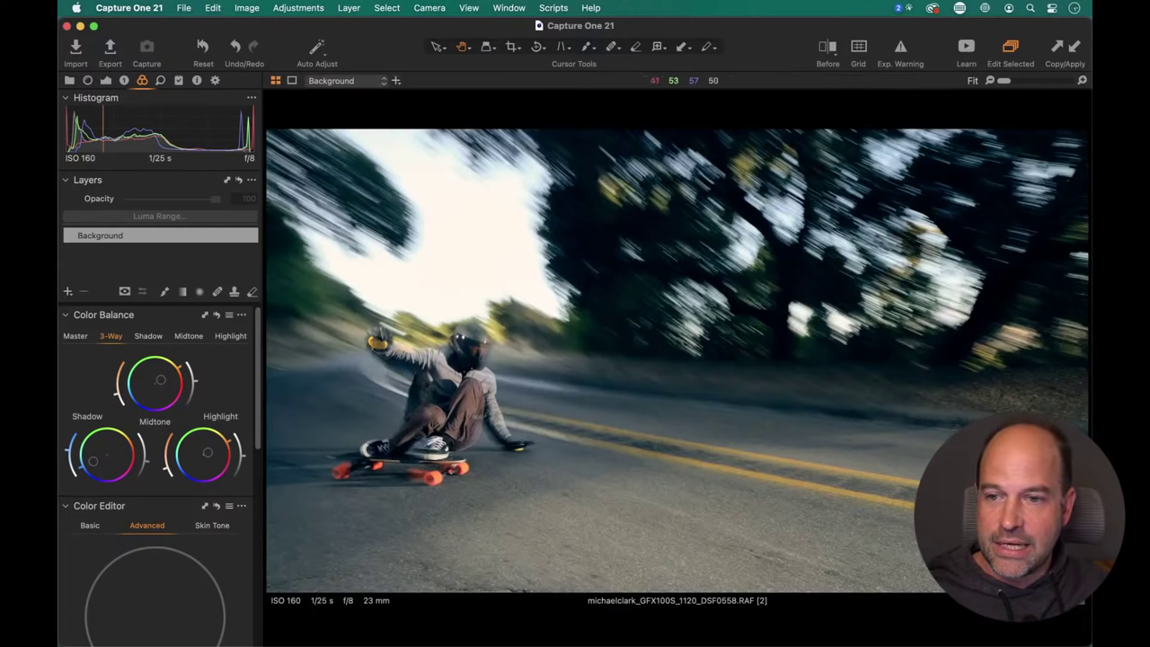
key("super+alt+v")
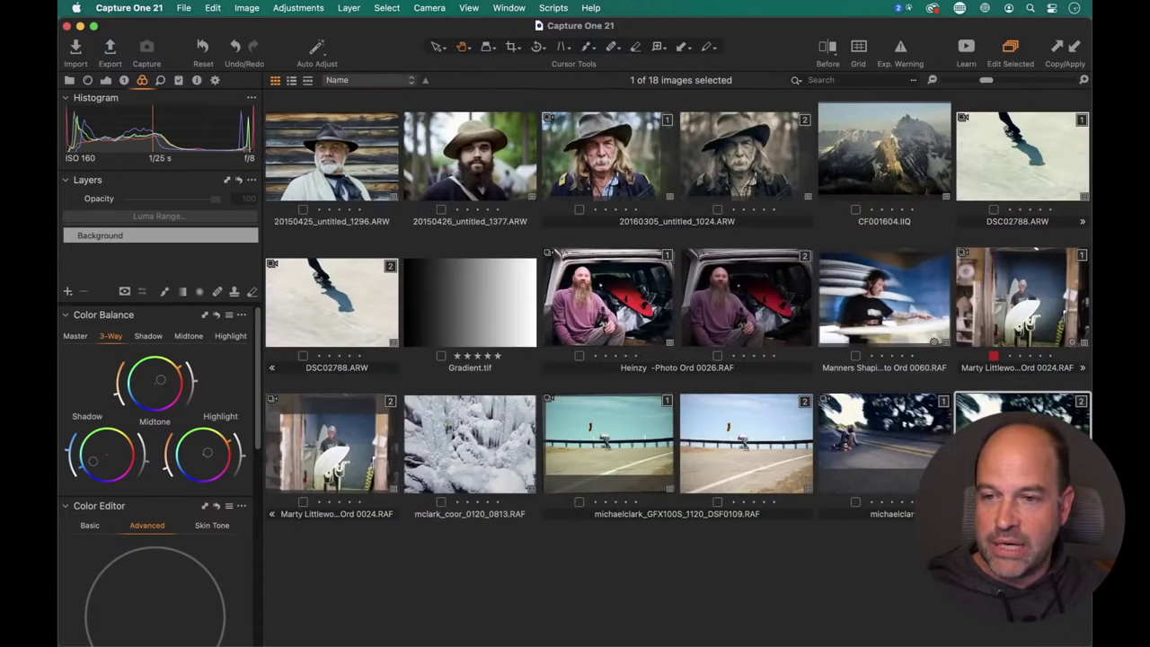
left_click(765, 476)
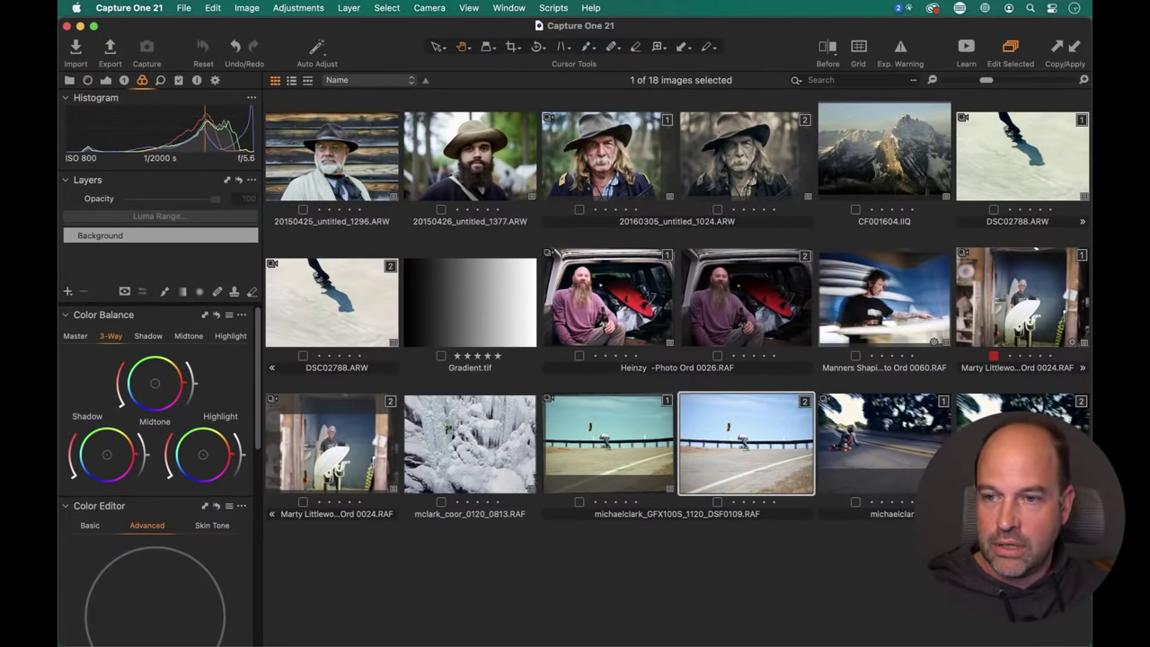
View DSF0558 and DSF0109 together and copy DSF0558's Color Balance settings.
left_click(1022, 431)
left_click(742, 463, "super")
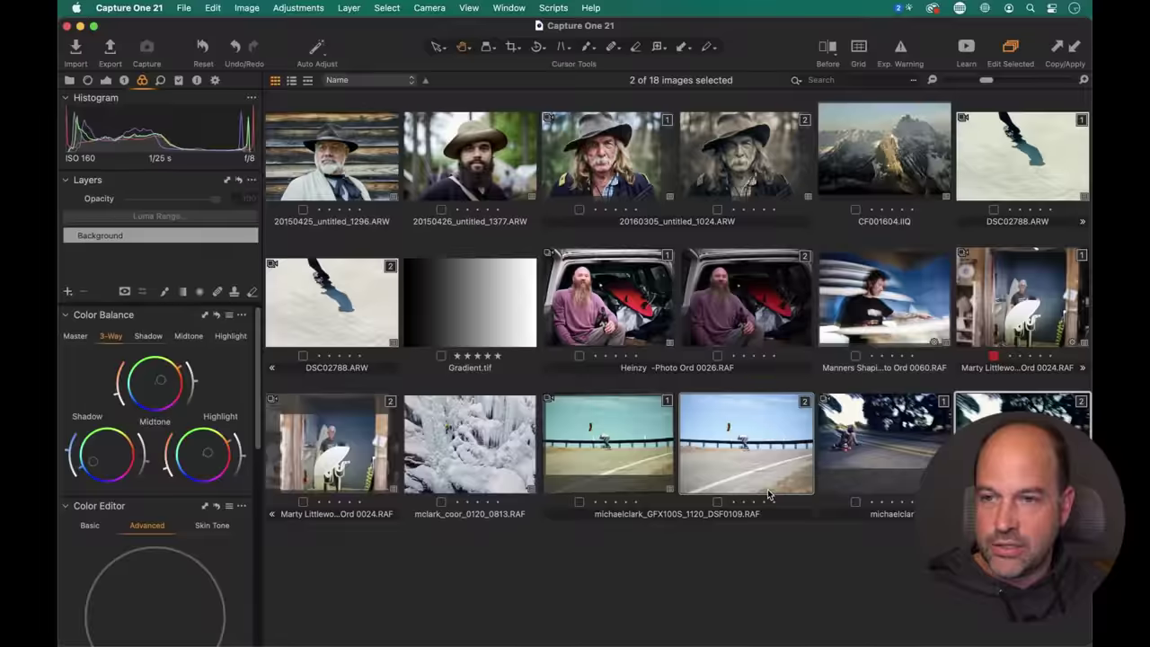
key("super+b")
key("super+b")
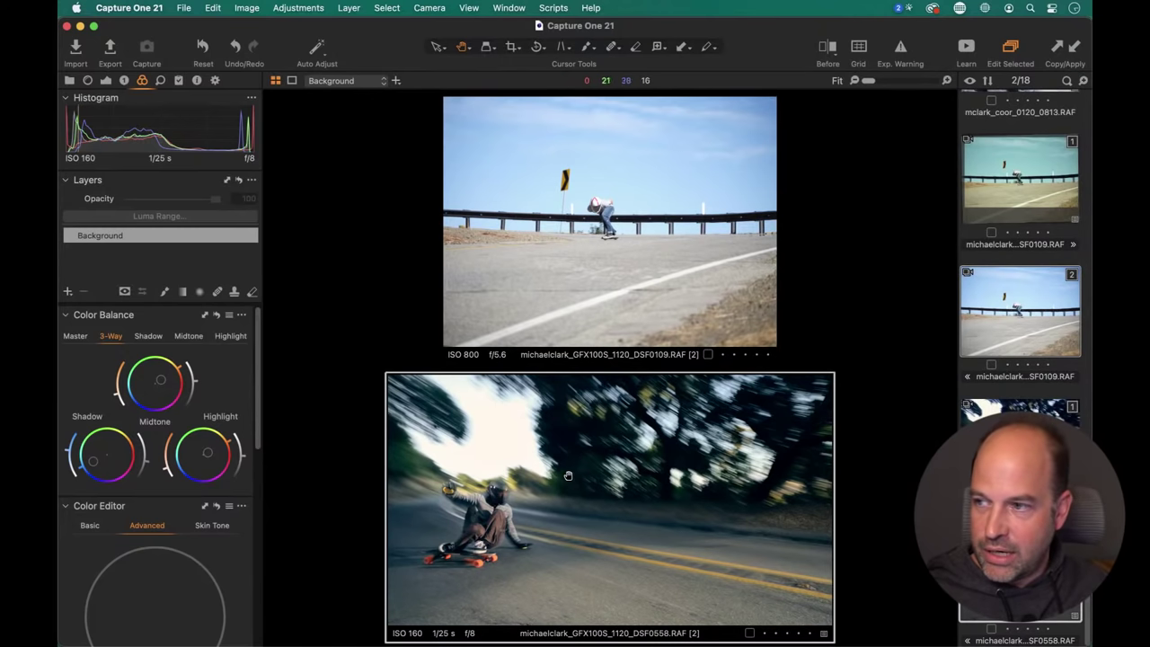
left_click(206, 316)
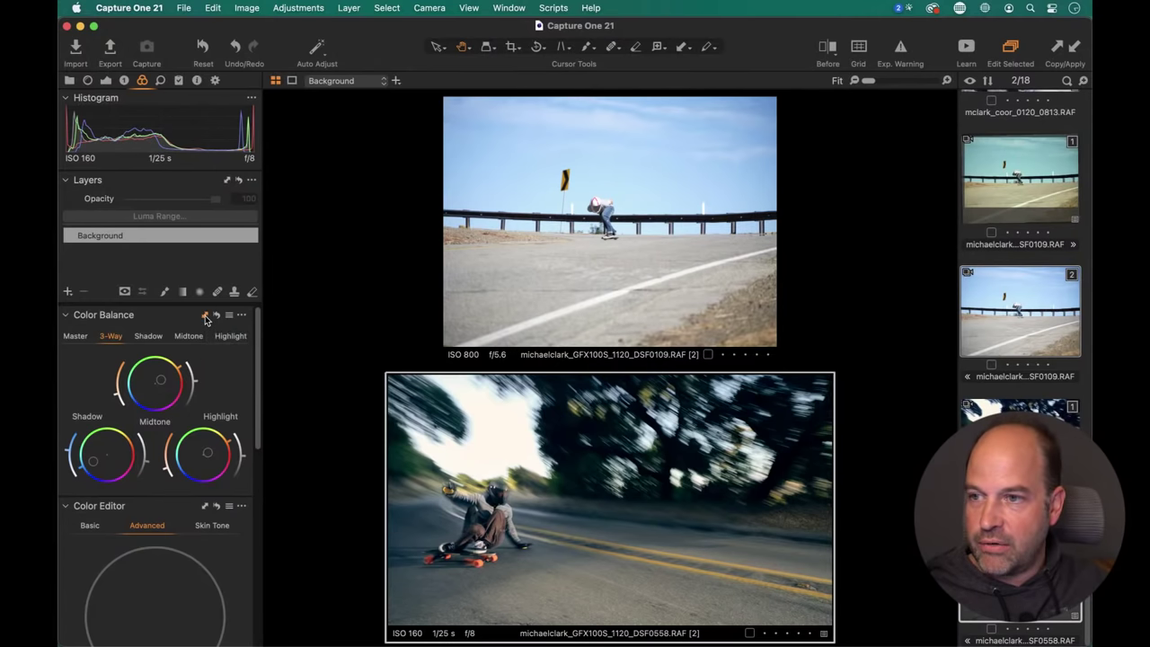
Reset DSF0109's adjustments, make DSF0558 primary with Edit Selected, and view it alone.
left_click(539, 267)
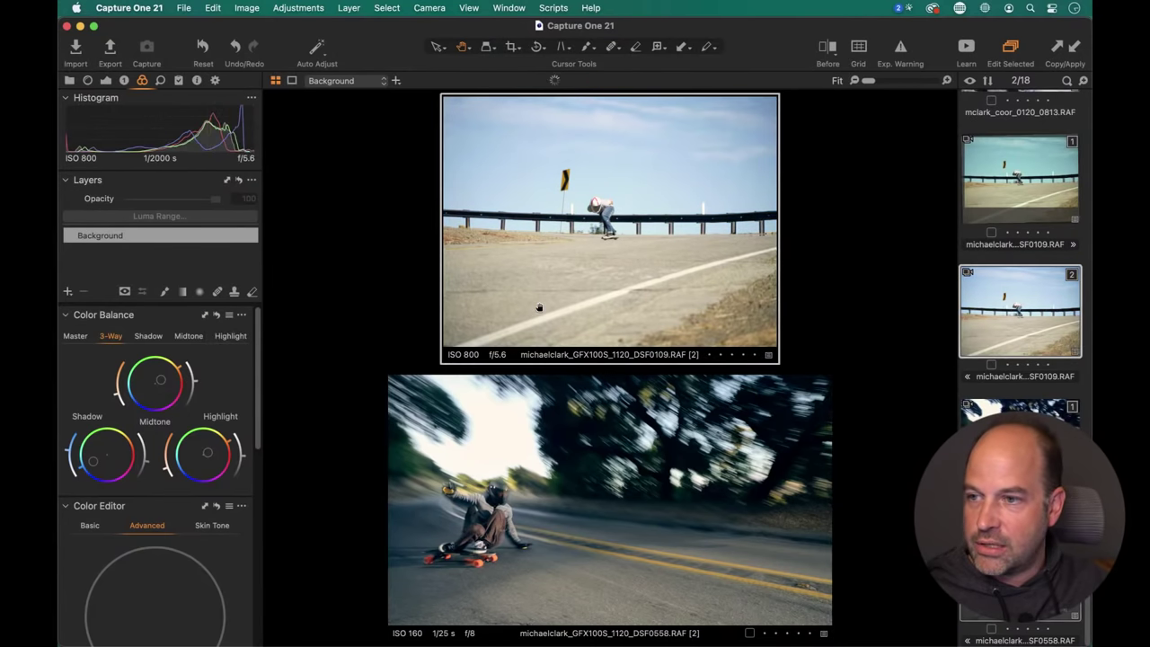
left_click(519, 434)
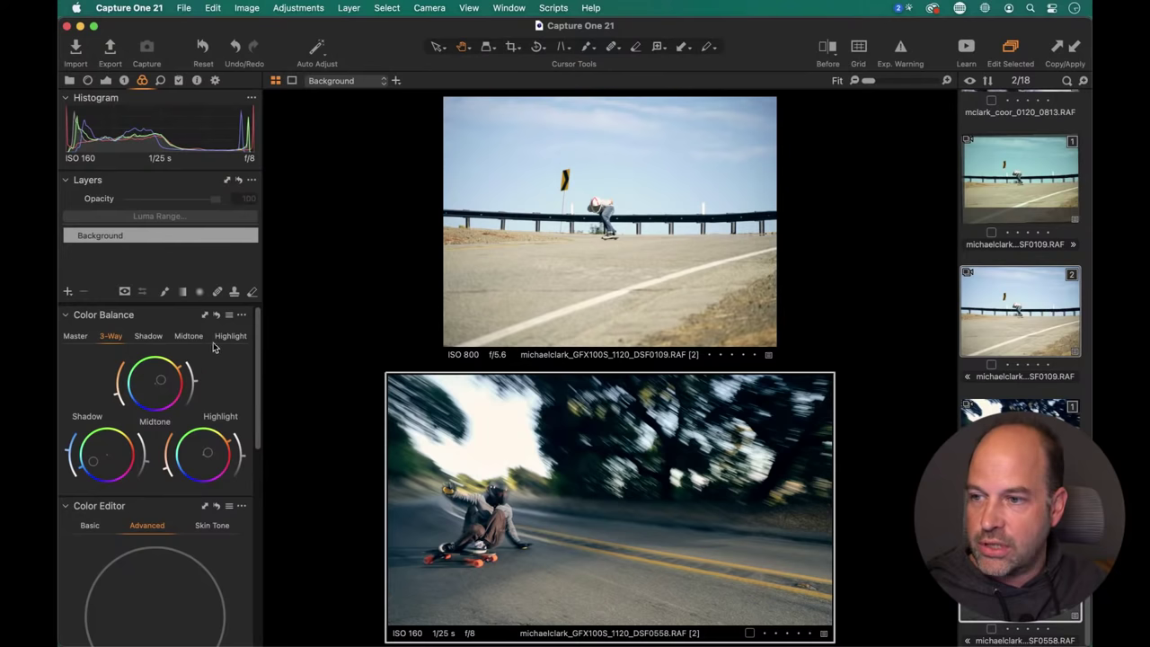
key("Left")
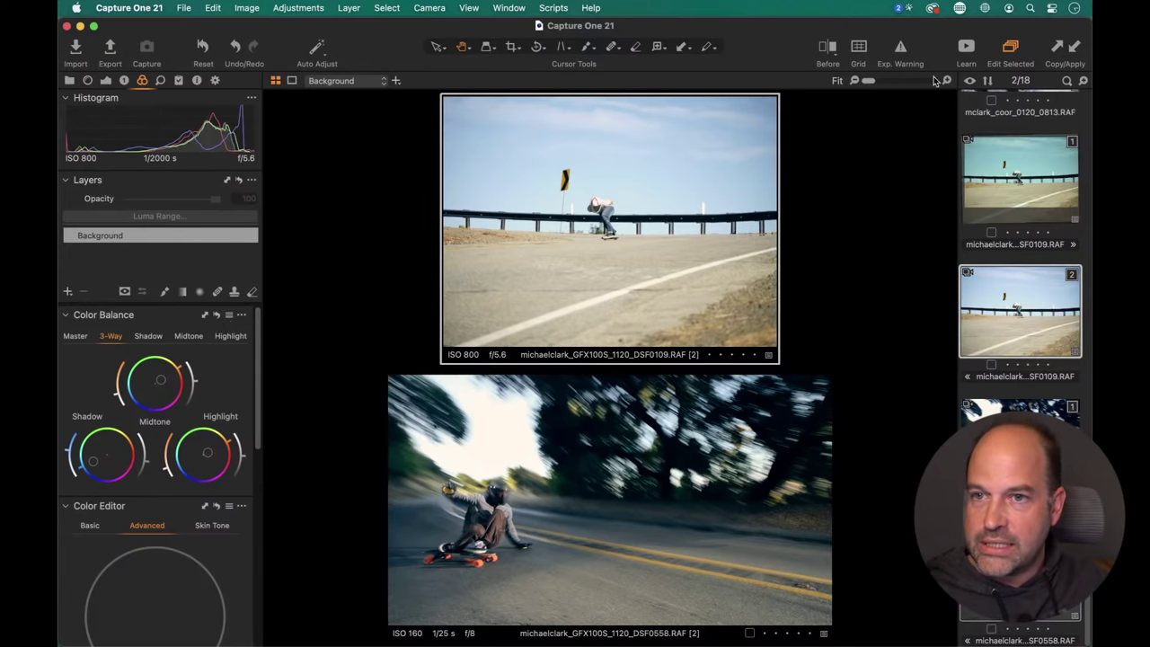
left_click(216, 314)
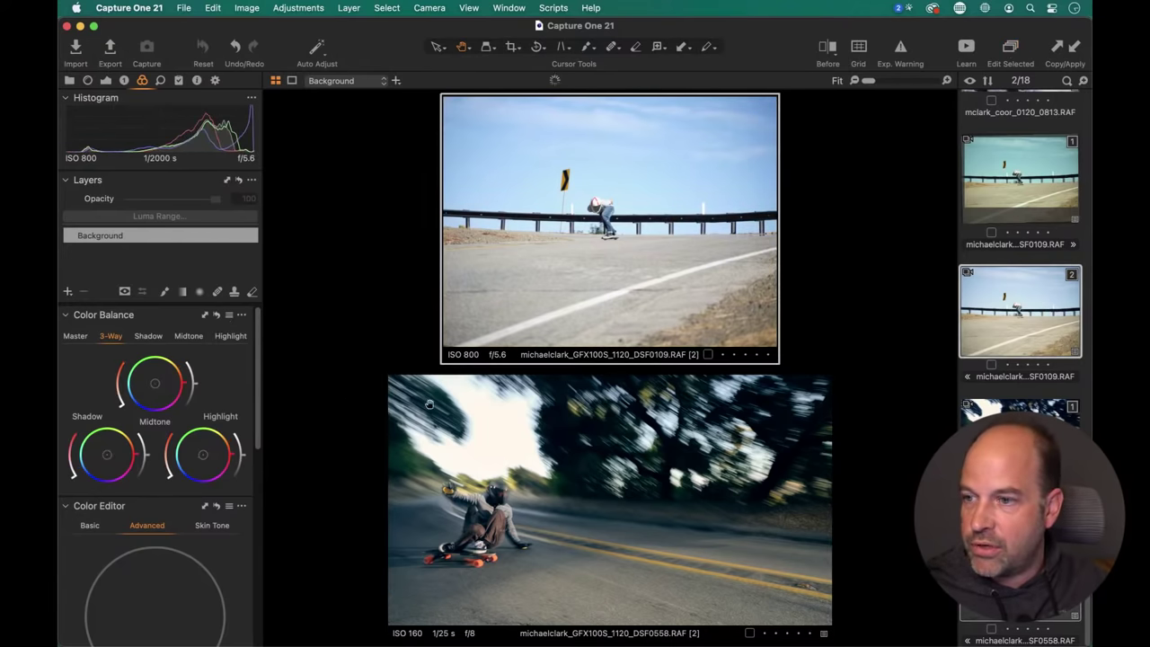
left_click(578, 460)
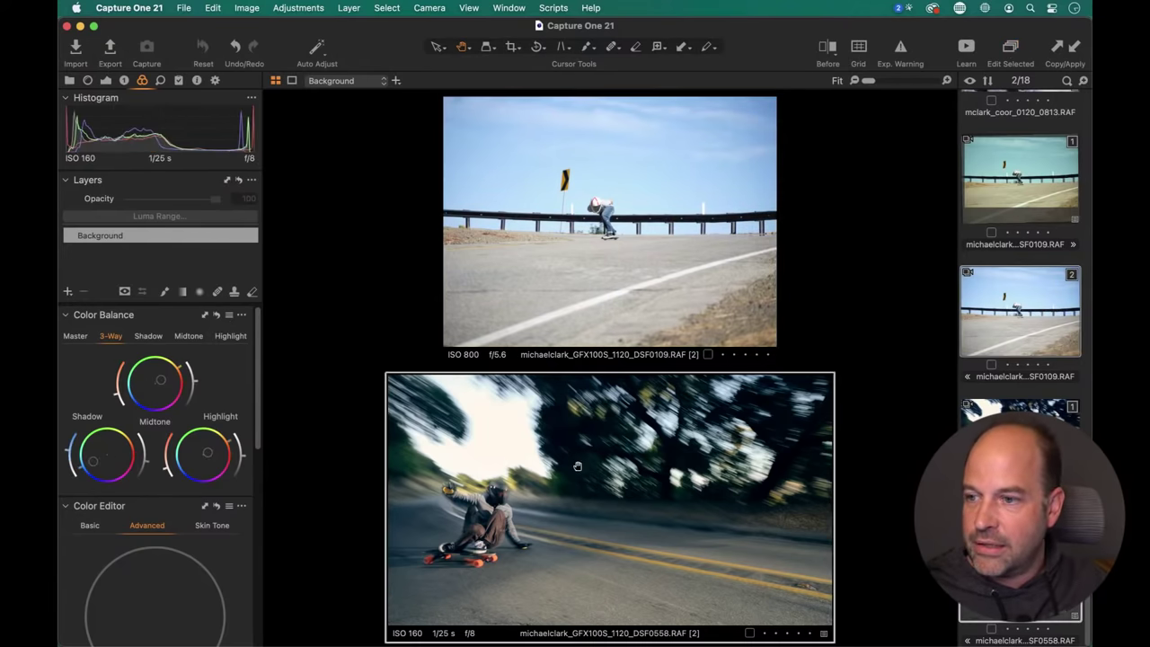
left_click(1016, 54)
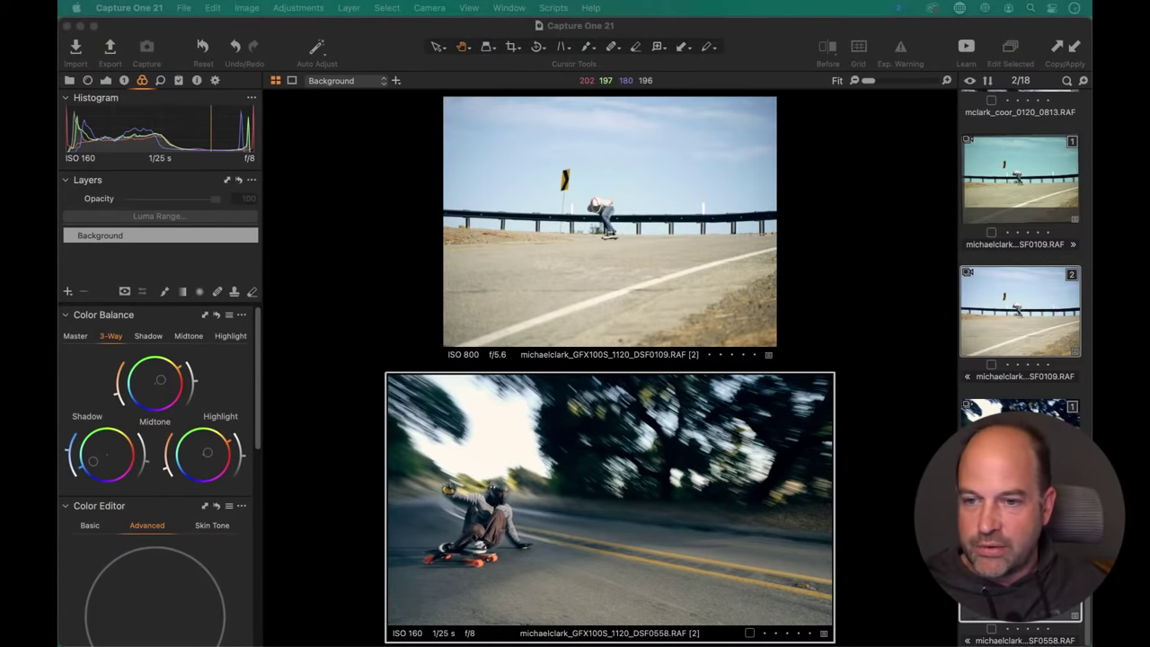
left_click(345, 344)
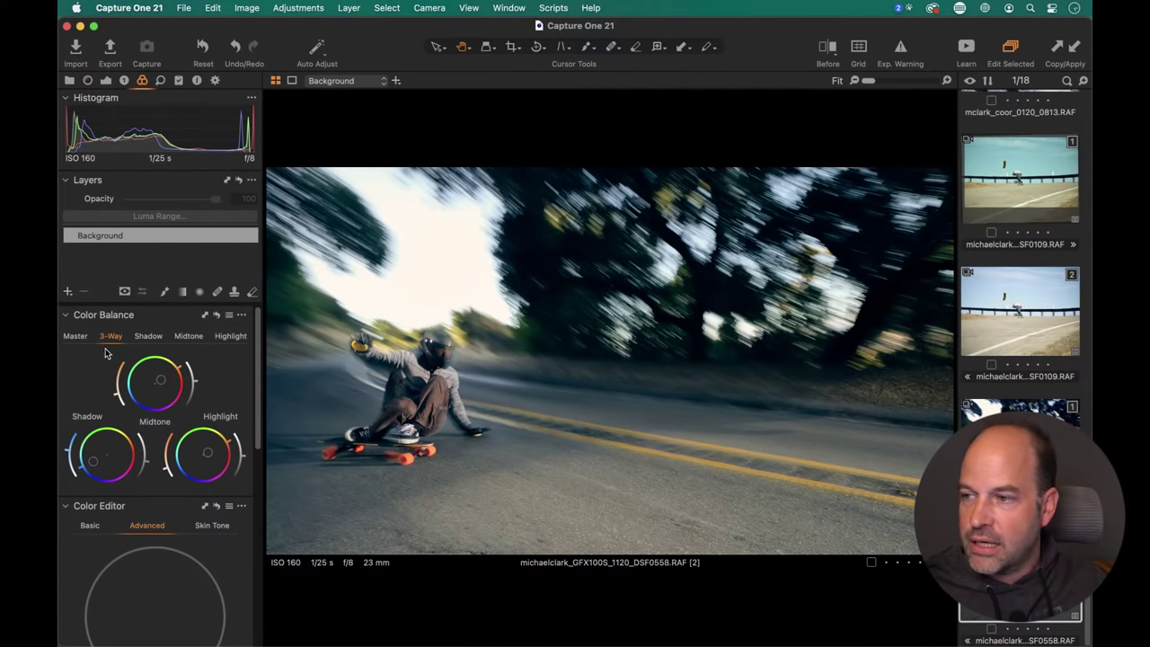
Save the current Color Balance grade as a custom preset named 'My Great grade'.
left_click(229, 315)
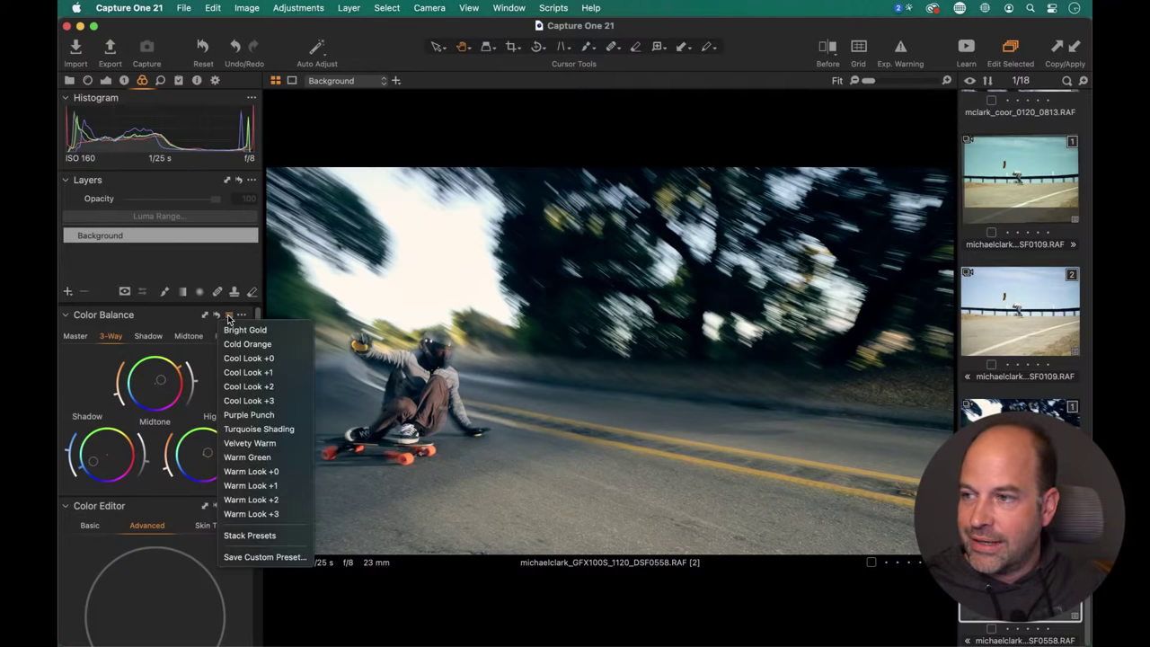
left_click(301, 558)
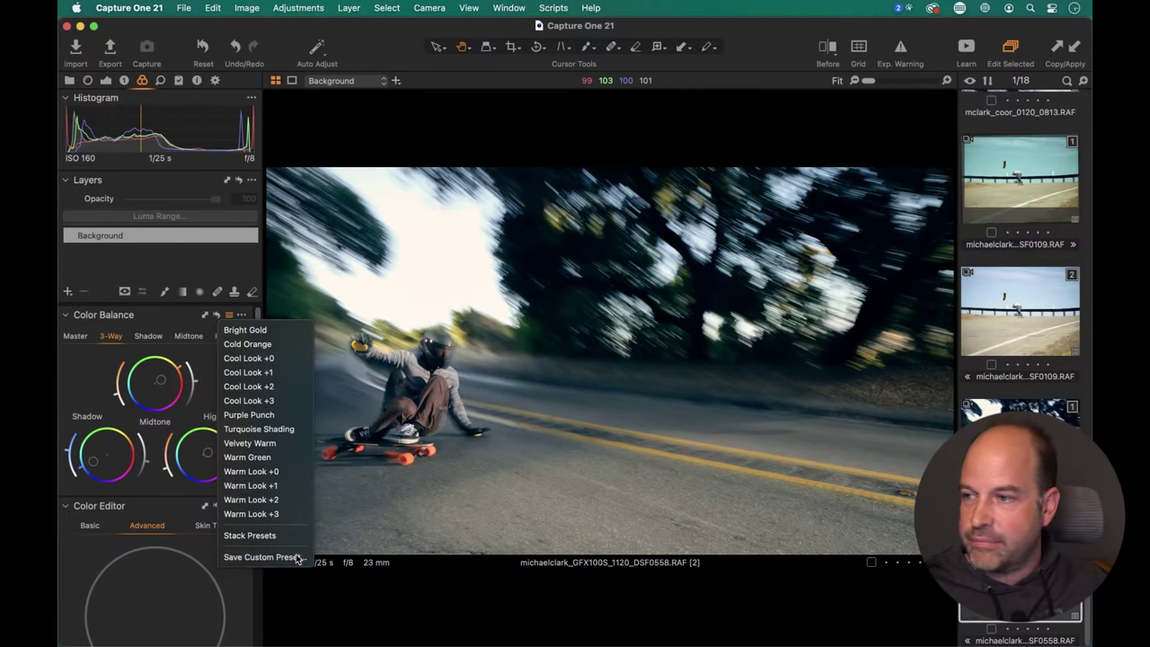
left_click(371, 633)
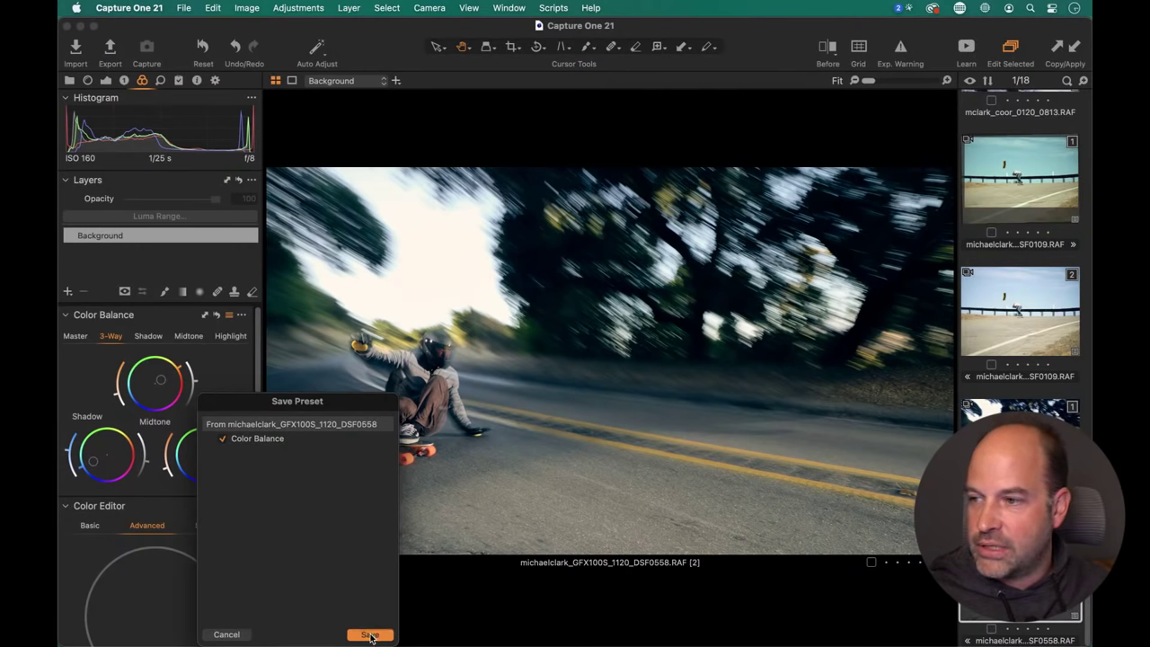
type("My Great g")
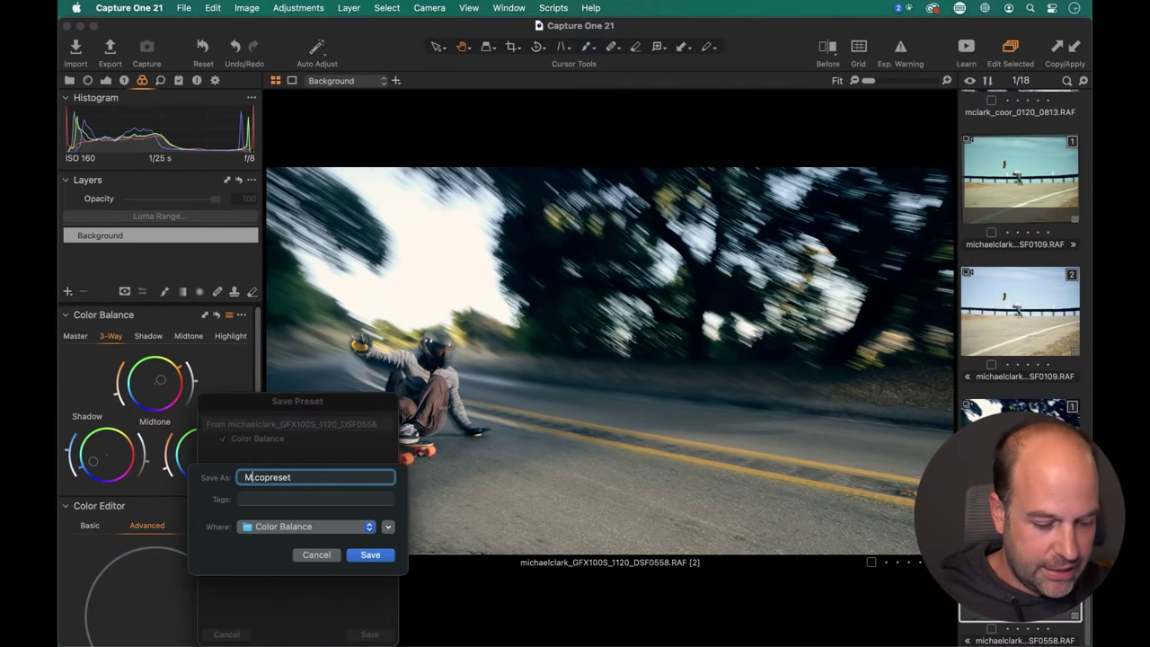
type("rade")
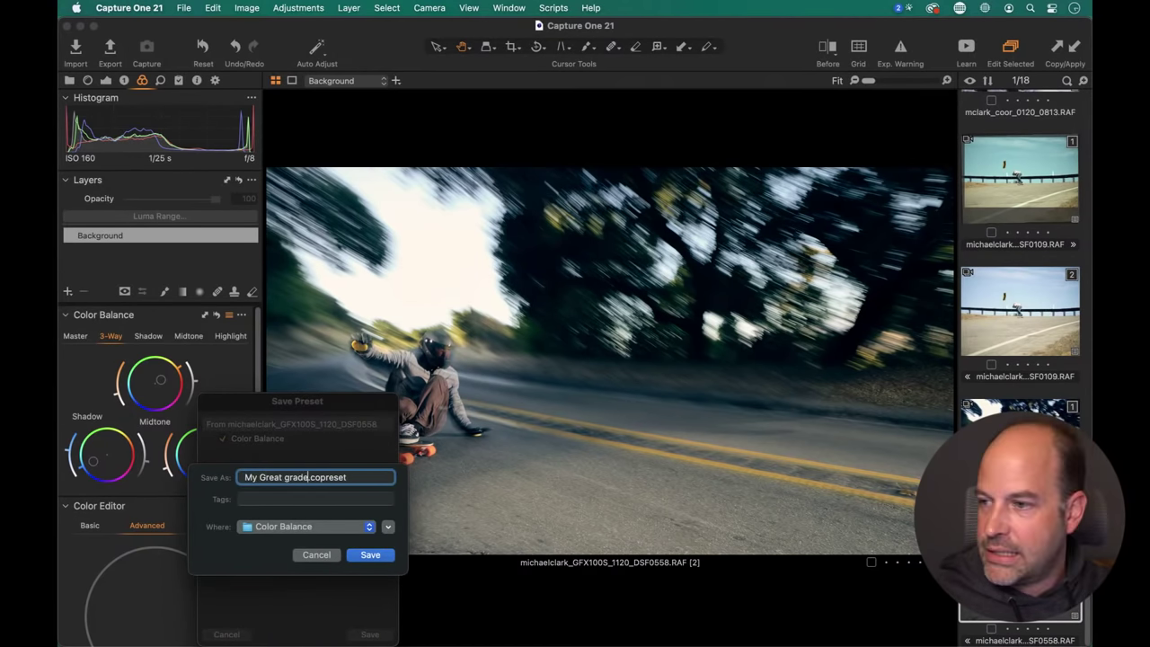
left_click(374, 552)
Confirm the new preset appears in the presets list, then return to the thumbnail grid.
left_click(228, 316)
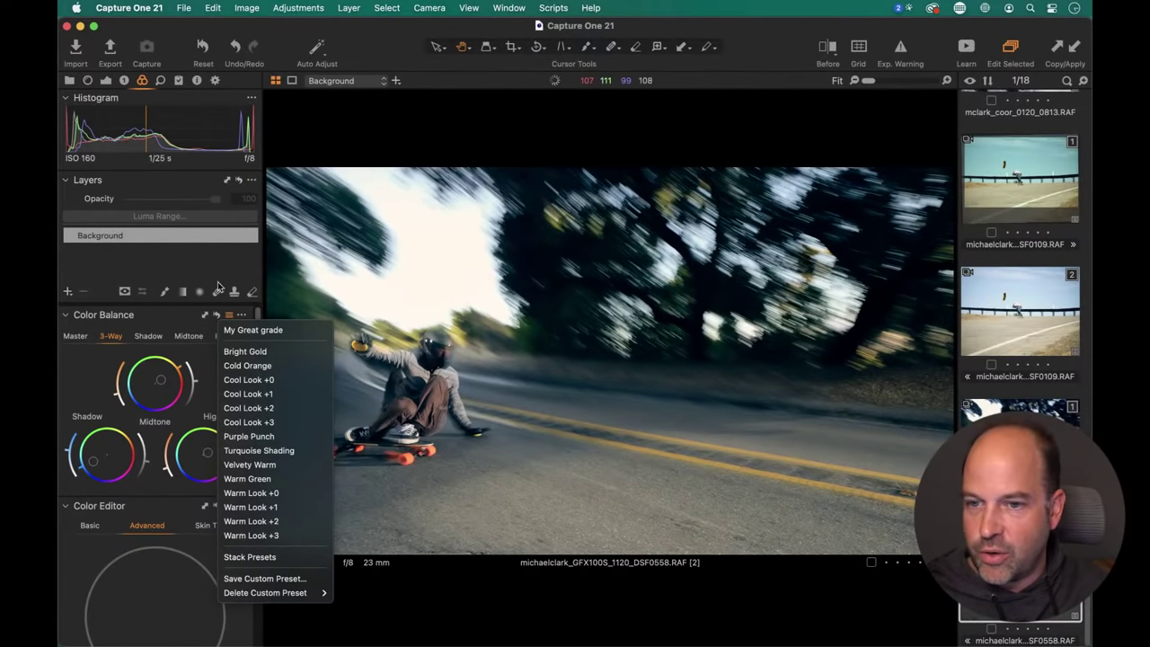
left_click(1054, 312)
key("super+alt+v")
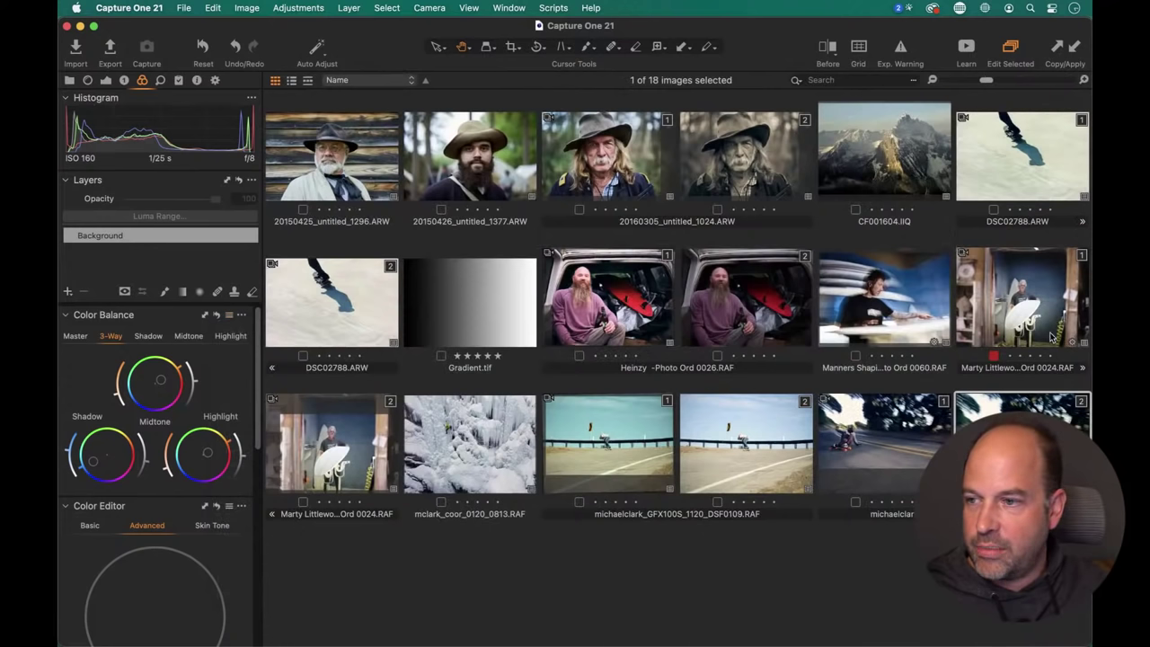
Open the surfboard-shaper portrait [2] and apply the 'My Great grade' Color Balance preset.
left_click(342, 455)
key("super+alt+v")
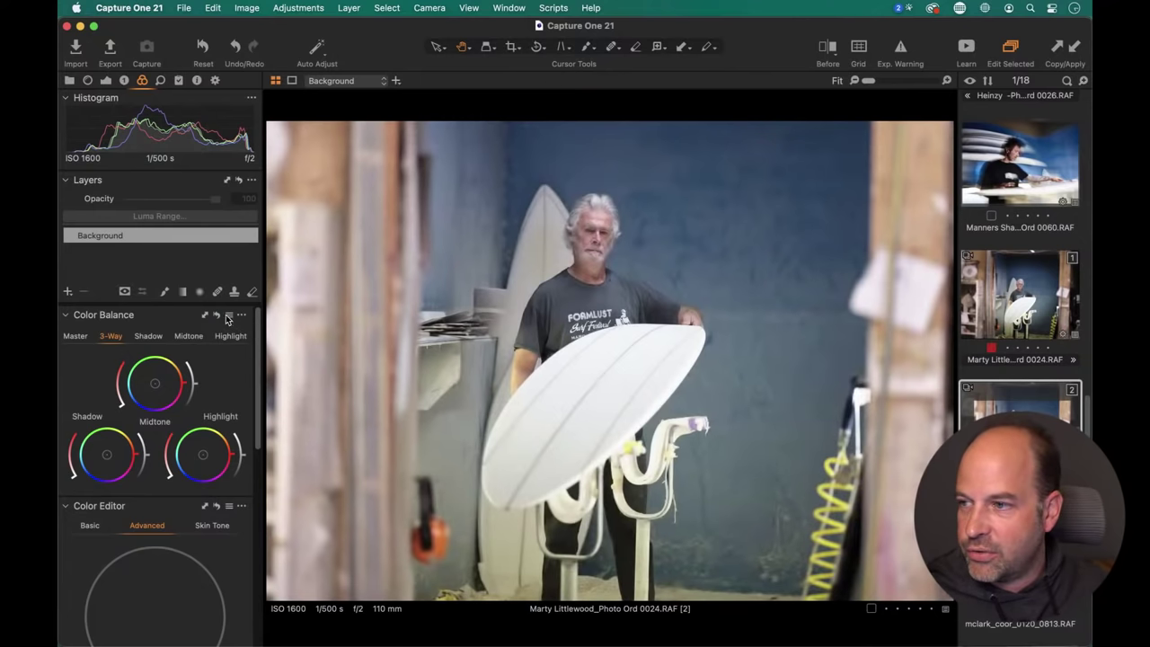
left_click(228, 314)
left_click(221, 329)
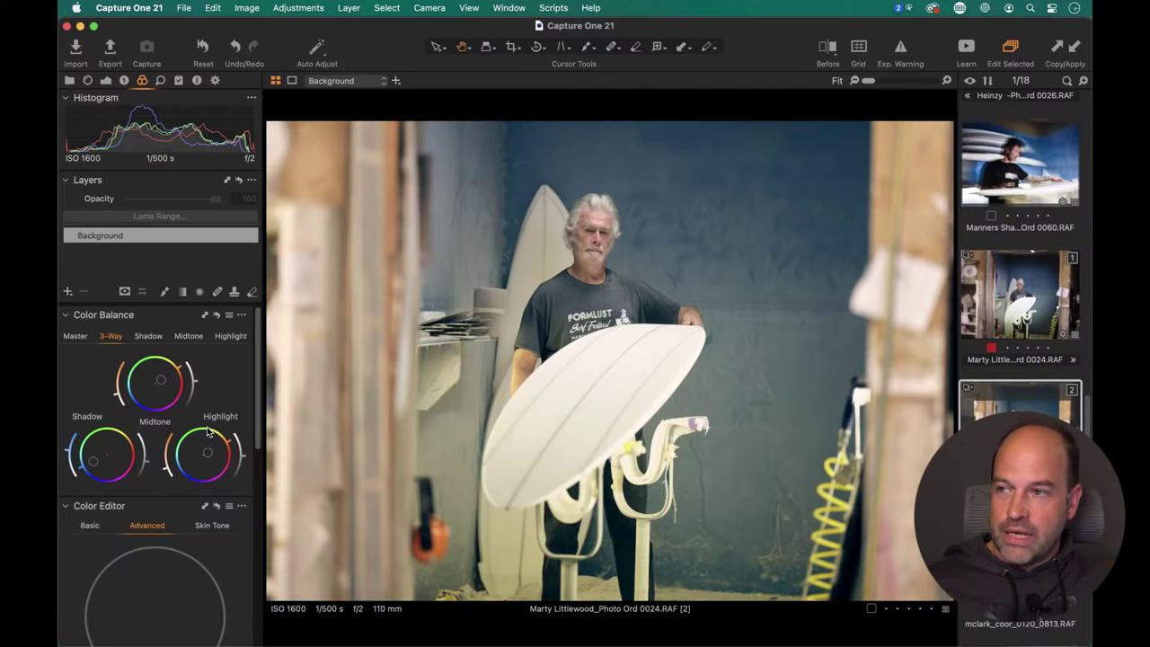
Reset the portrait's Color Balance and apply the SP-09+ Spectrum Samples style as a new layer.
left_click(216, 316)
left_click(177, 81)
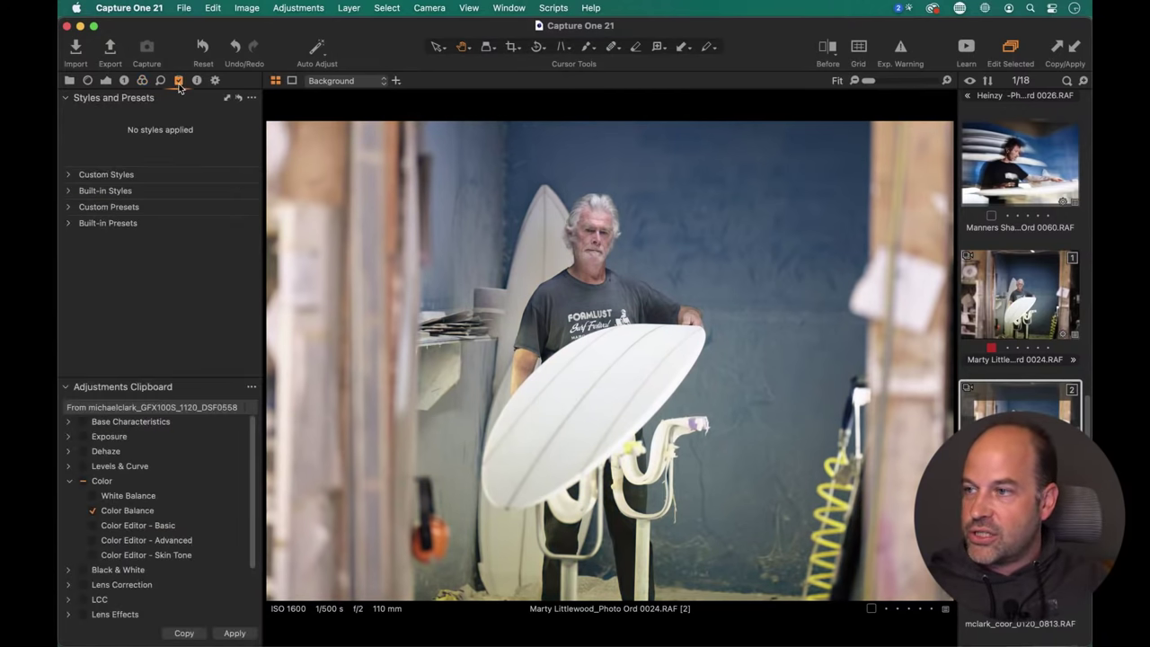
left_click(69, 175)
left_click(79, 249)
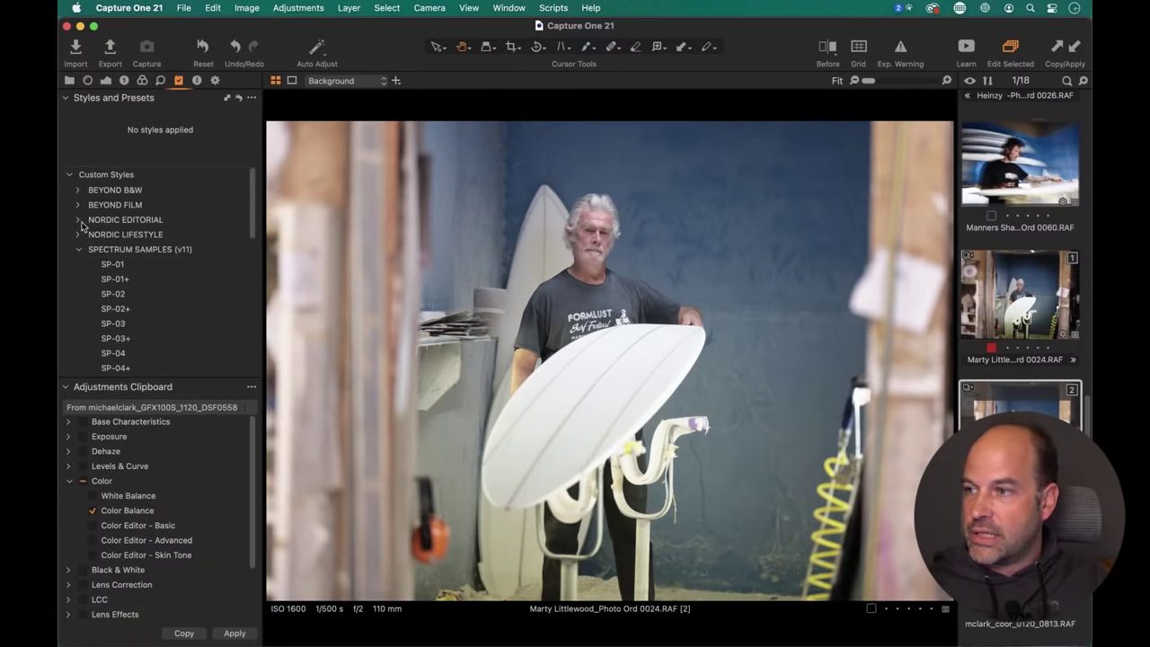
left_click_drag(253, 209, 267, 228)
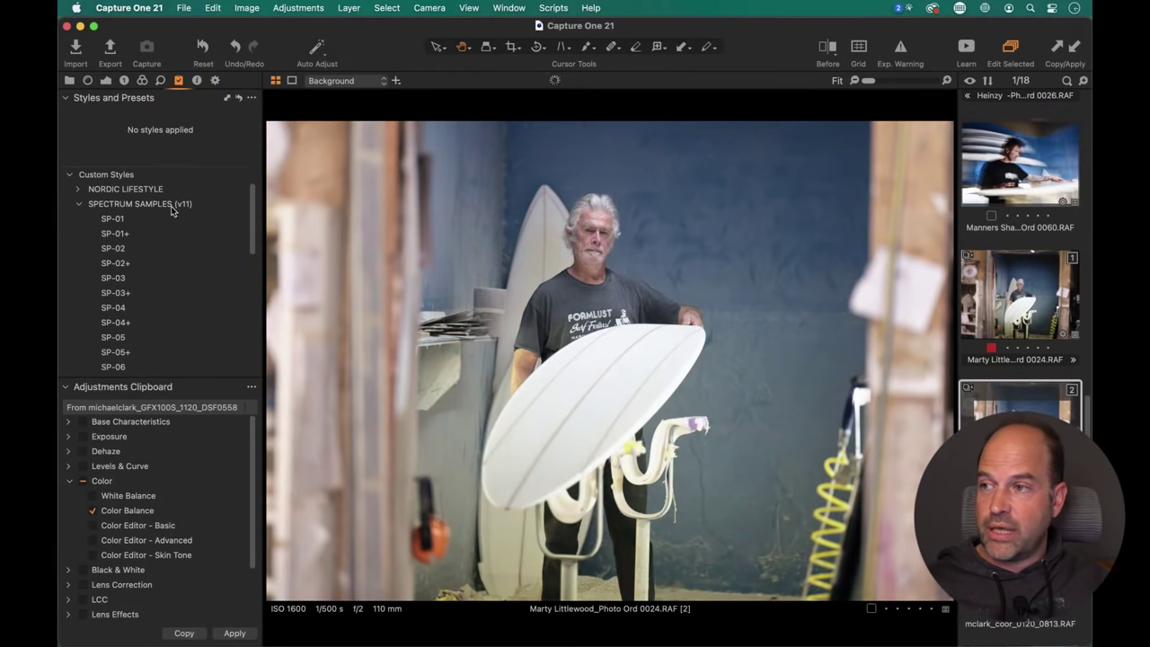
scroll(252, 225, "down", 5)
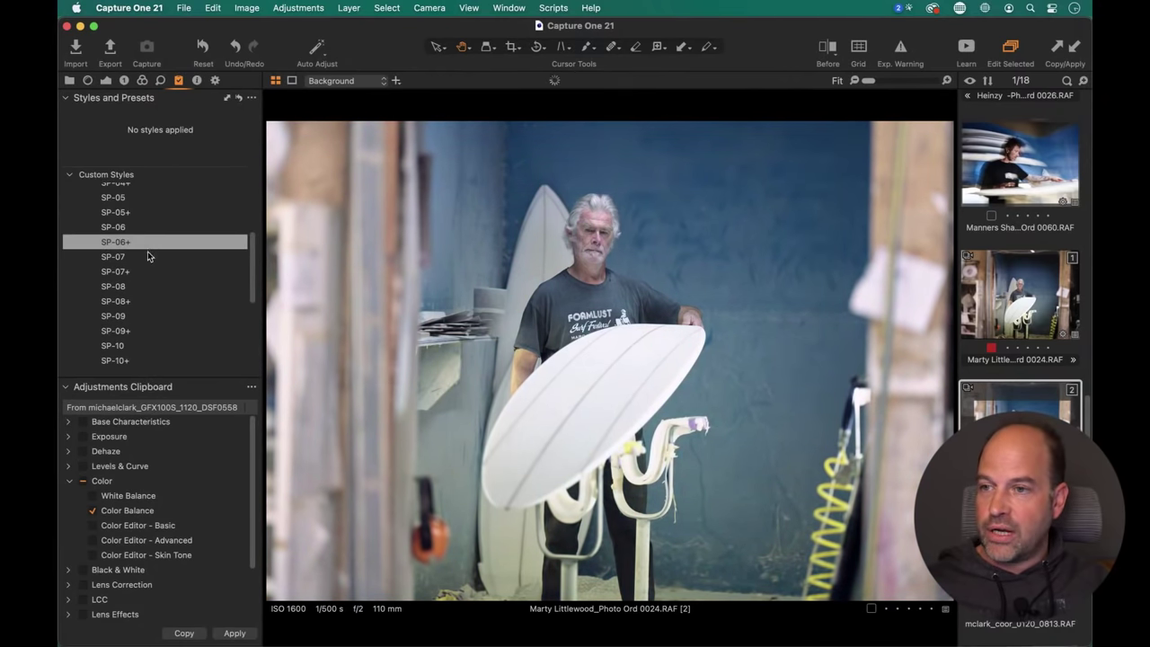
right_click(147, 328)
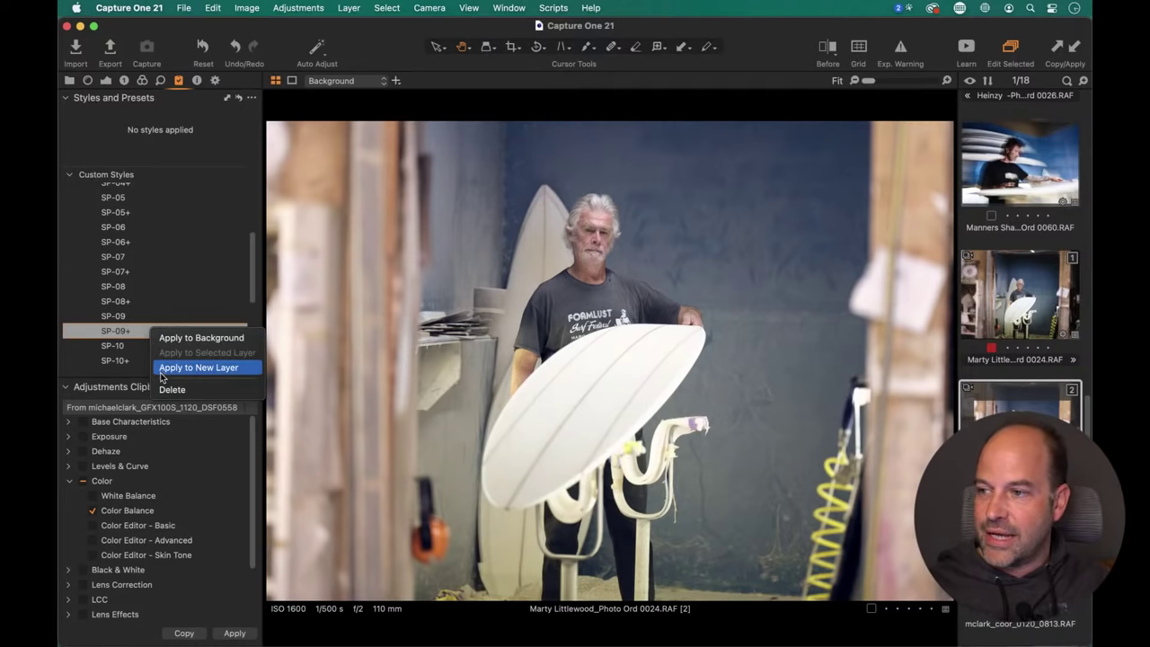
left_click(199, 368)
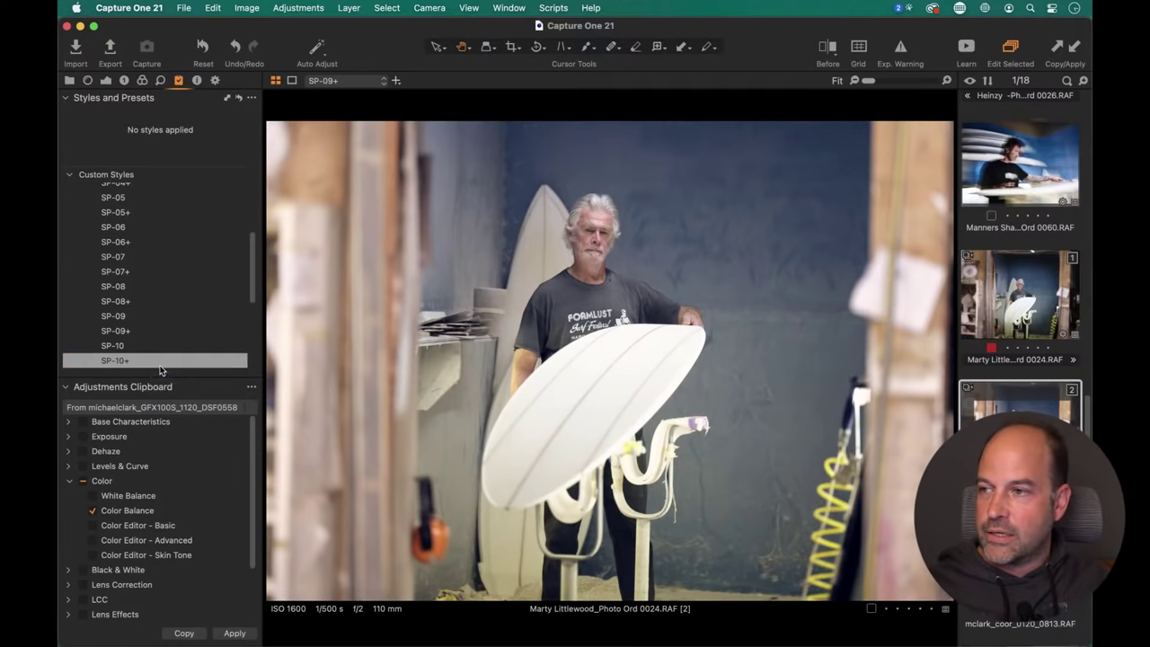
Keep the SP-09+ layer at 100% opacity and lower its Saturation to -40.
left_click(106, 80)
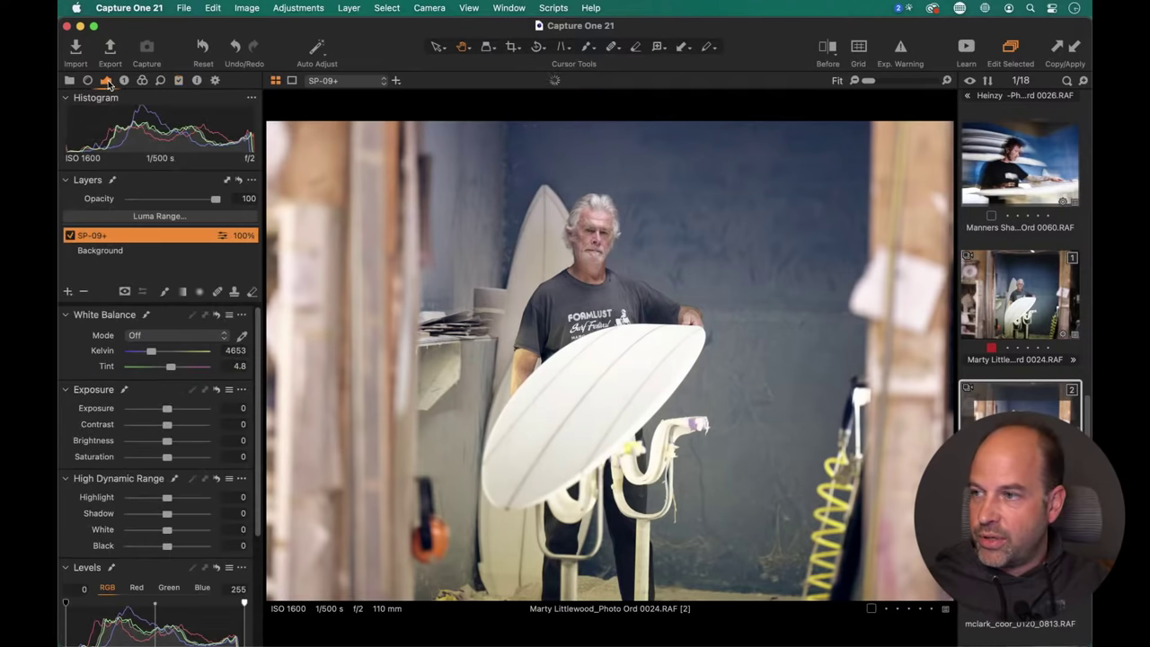
left_click_drag(212, 199, 182, 208)
double_click(181, 207)
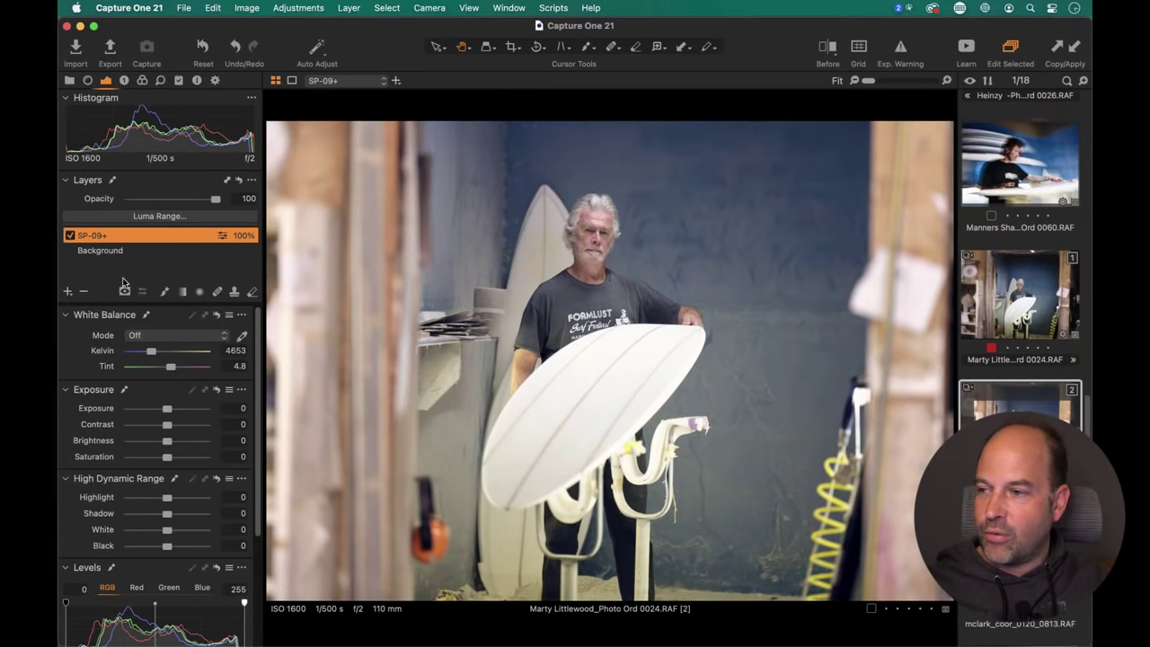
left_click(142, 80)
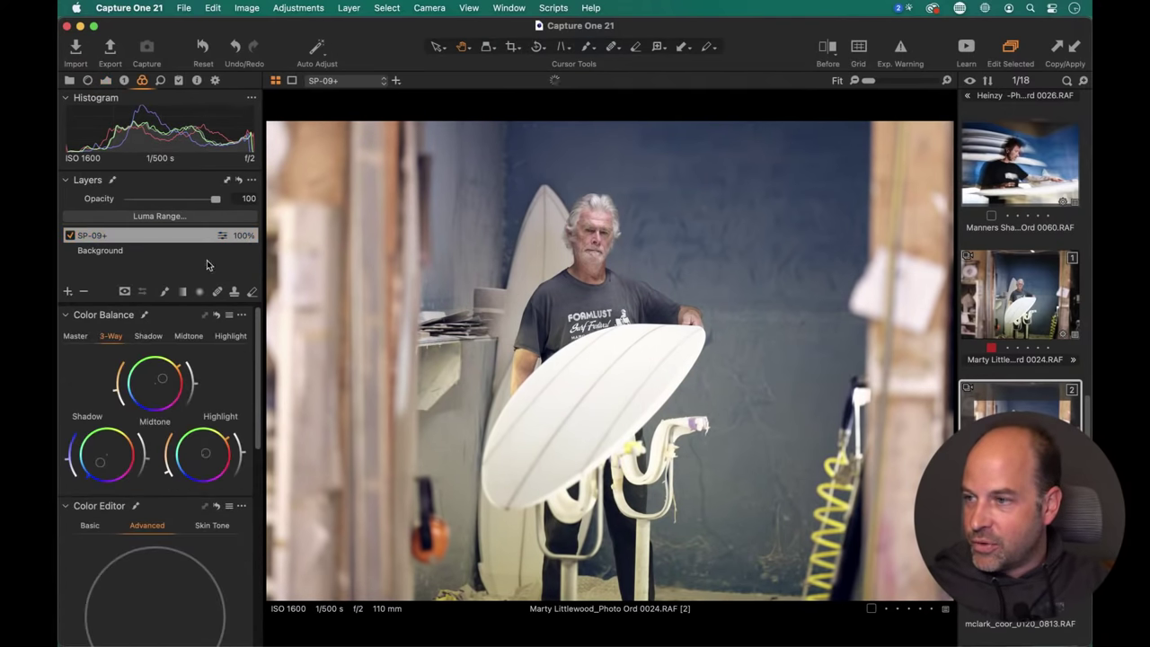
left_click(106, 81)
left_click_drag(168, 458, 152, 458)
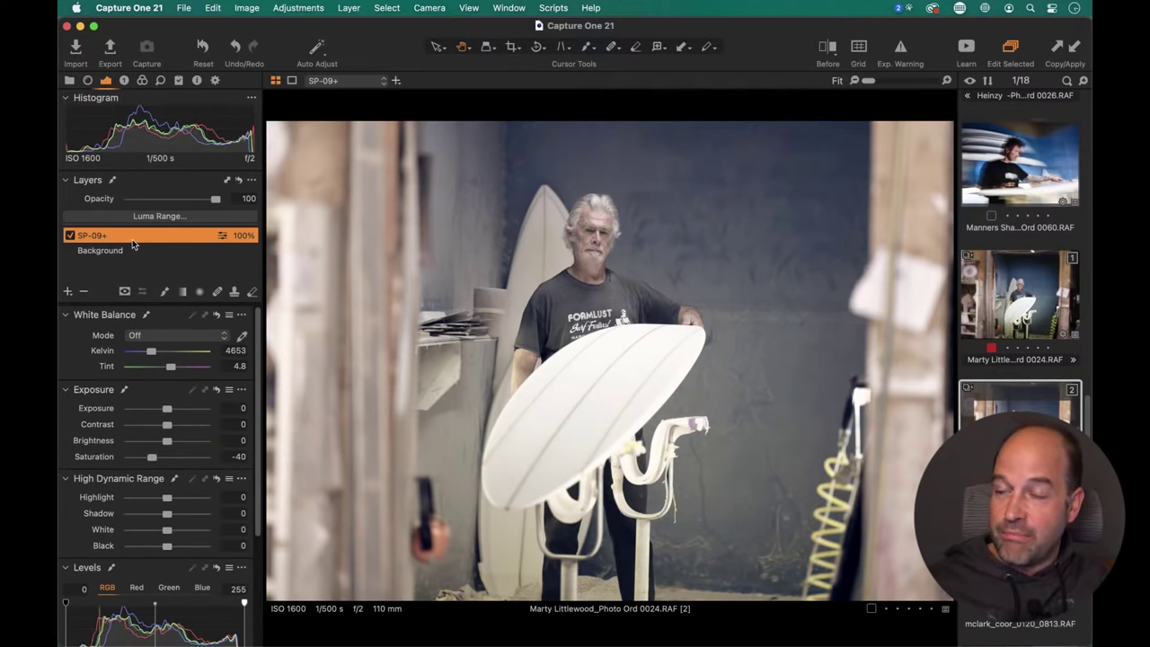
Apply the SP-06 custom style to the portrait as a new layer.
left_click(179, 81)
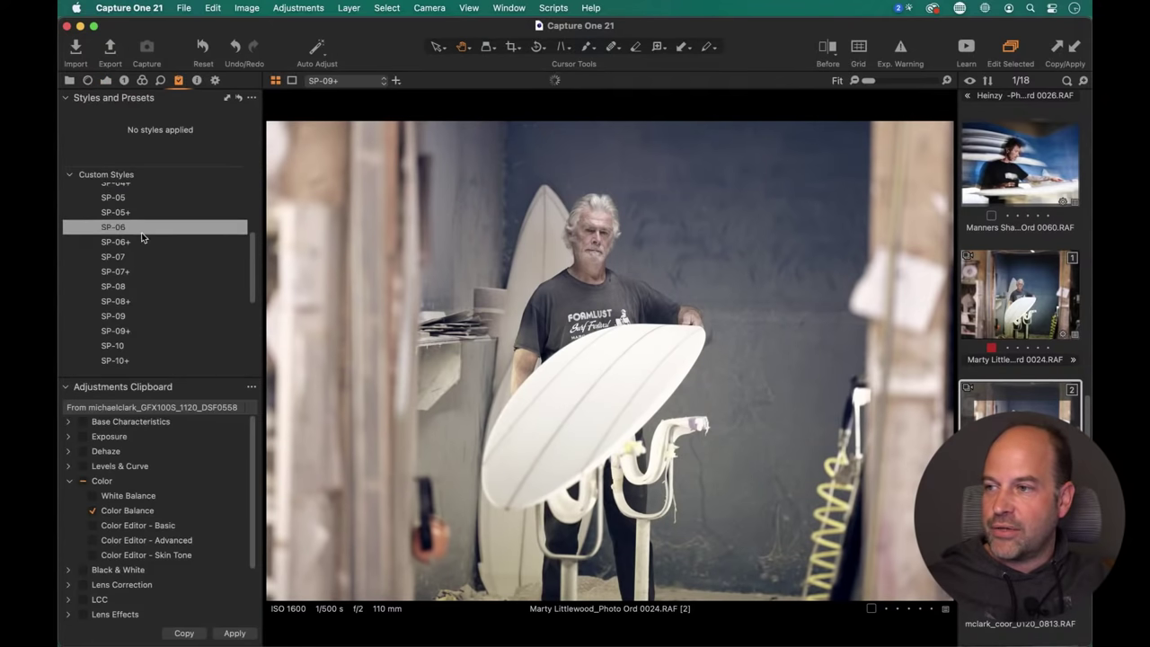
right_click(141, 235)
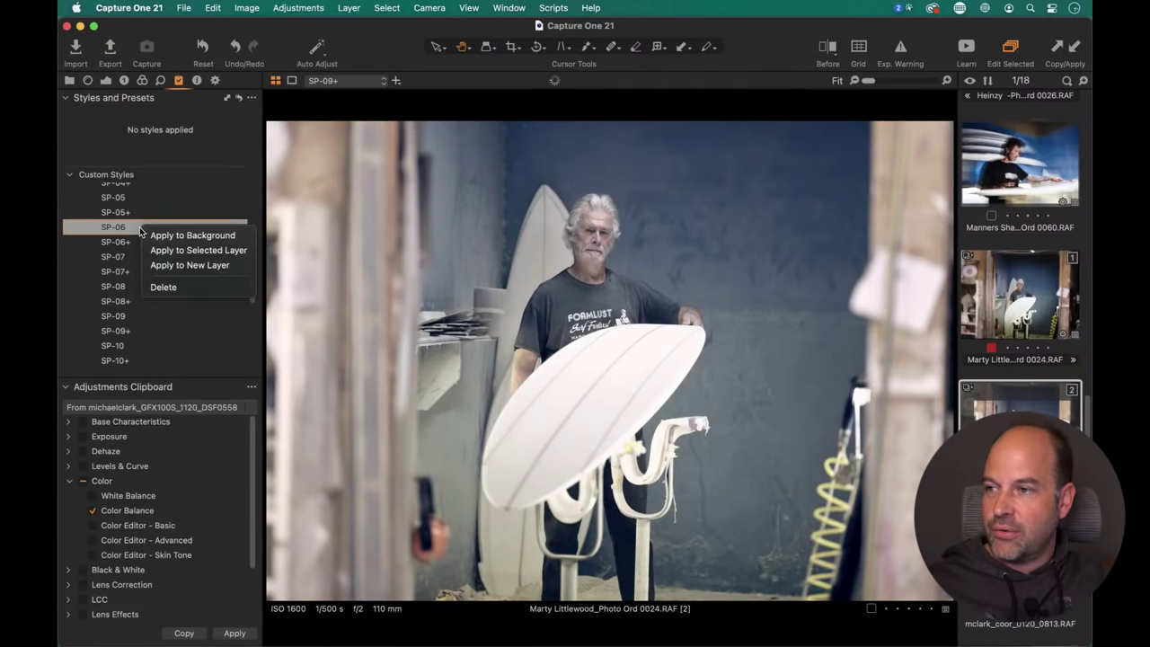
left_click(171, 264)
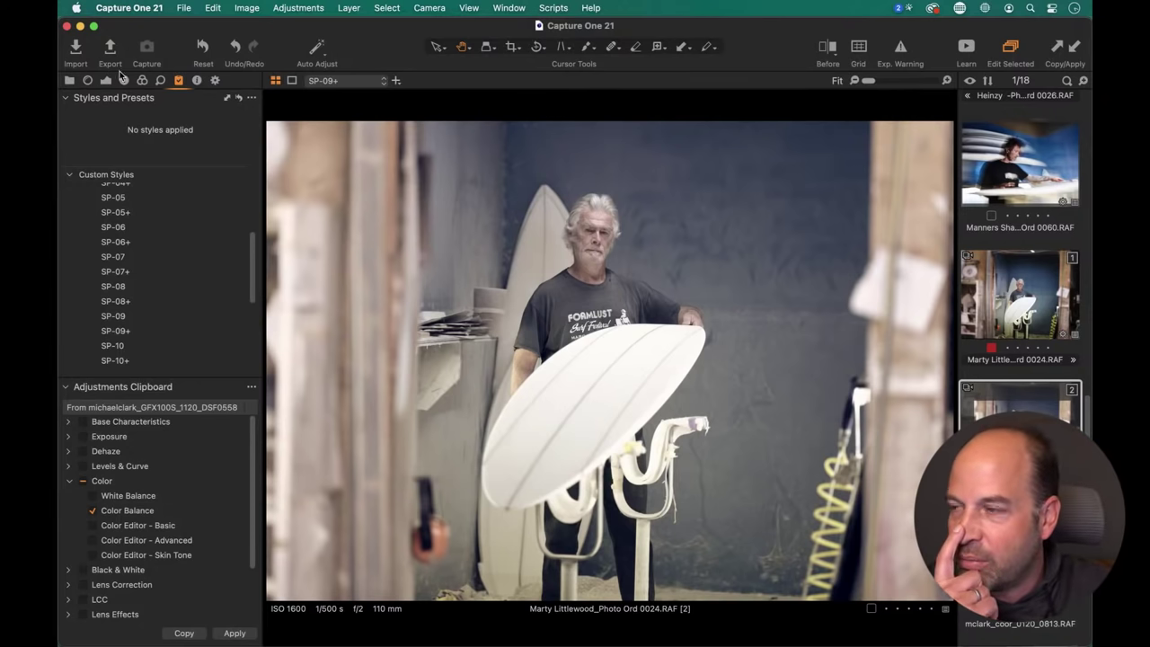
Expand Base Characteristics in the colour tools, leaving the curve on Auto.
left_click(142, 81)
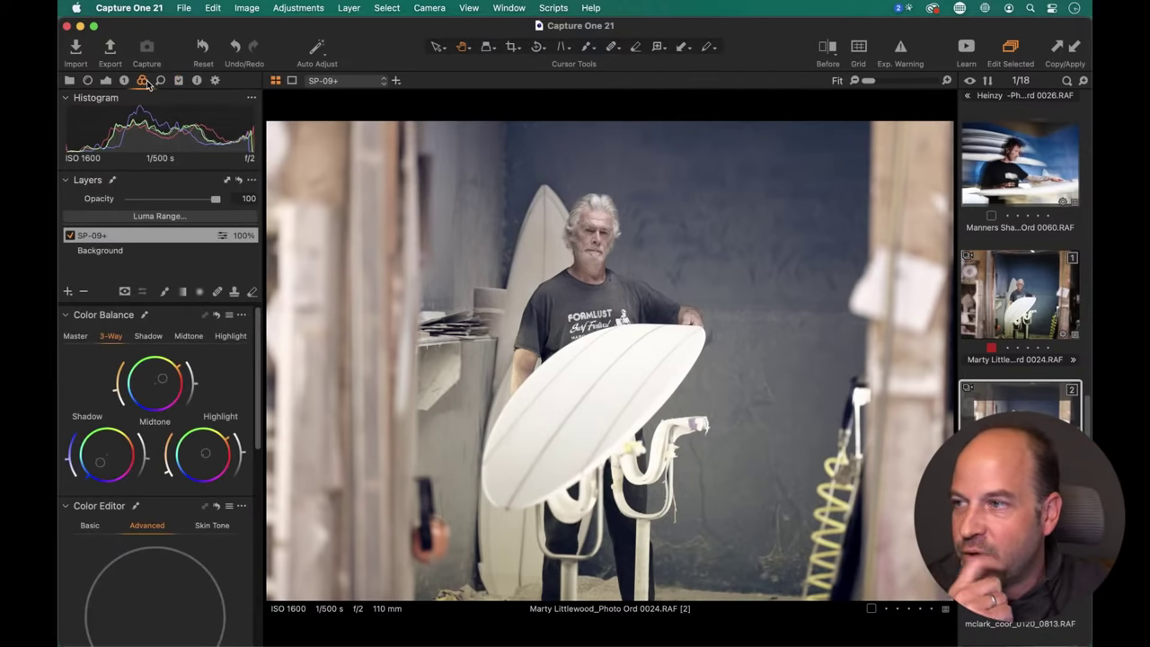
scroll(169, 429, "down", 10)
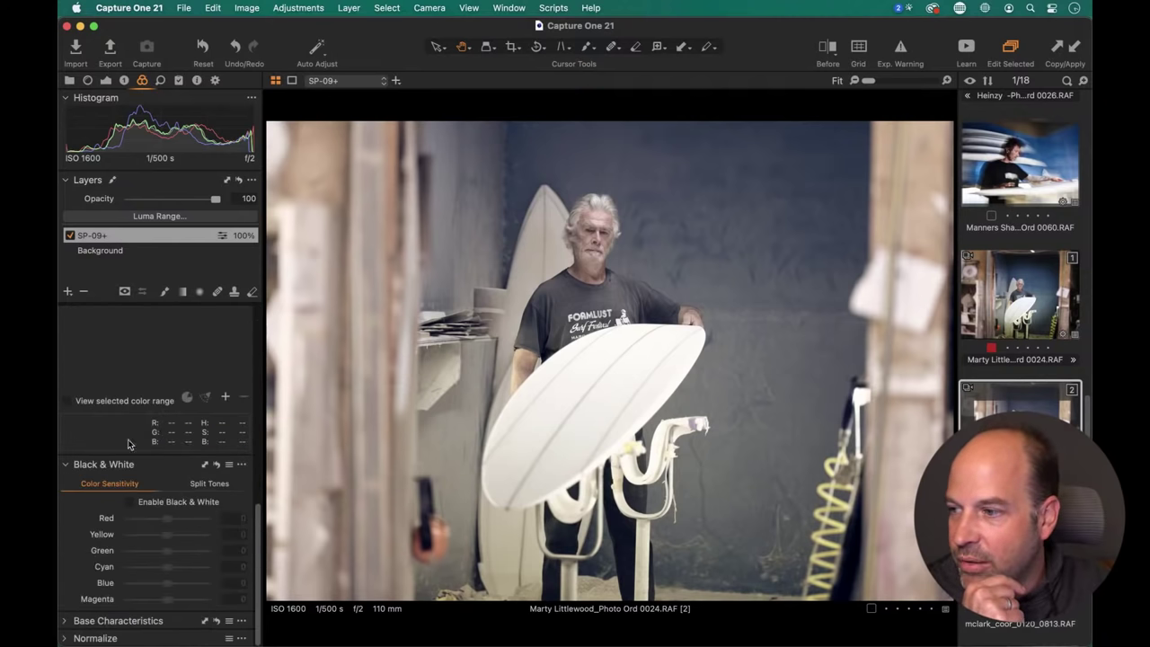
left_click(71, 621)
scroll(150, 524, "down", 2)
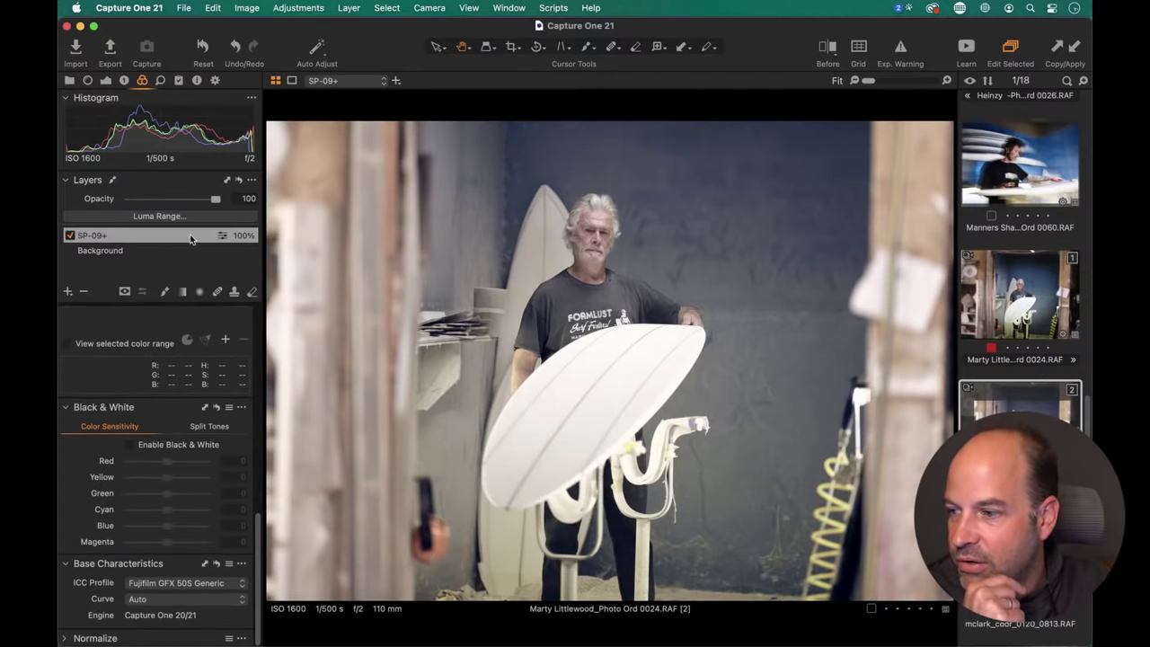
left_click(173, 603)
left_click(164, 587)
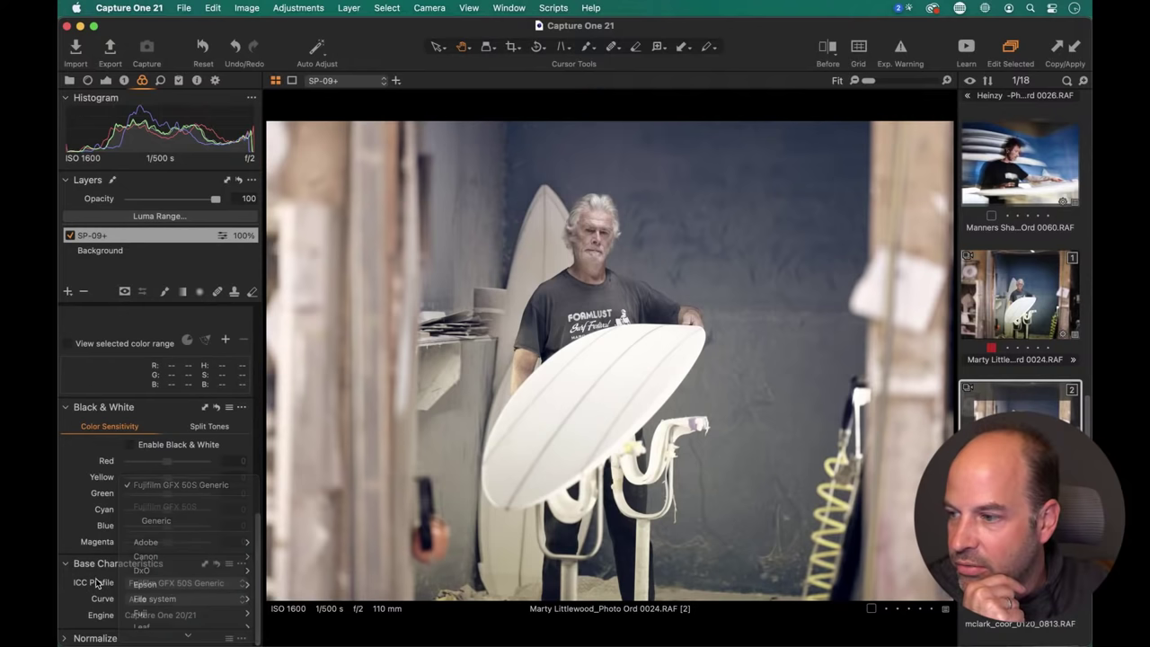
left_click(163, 596)
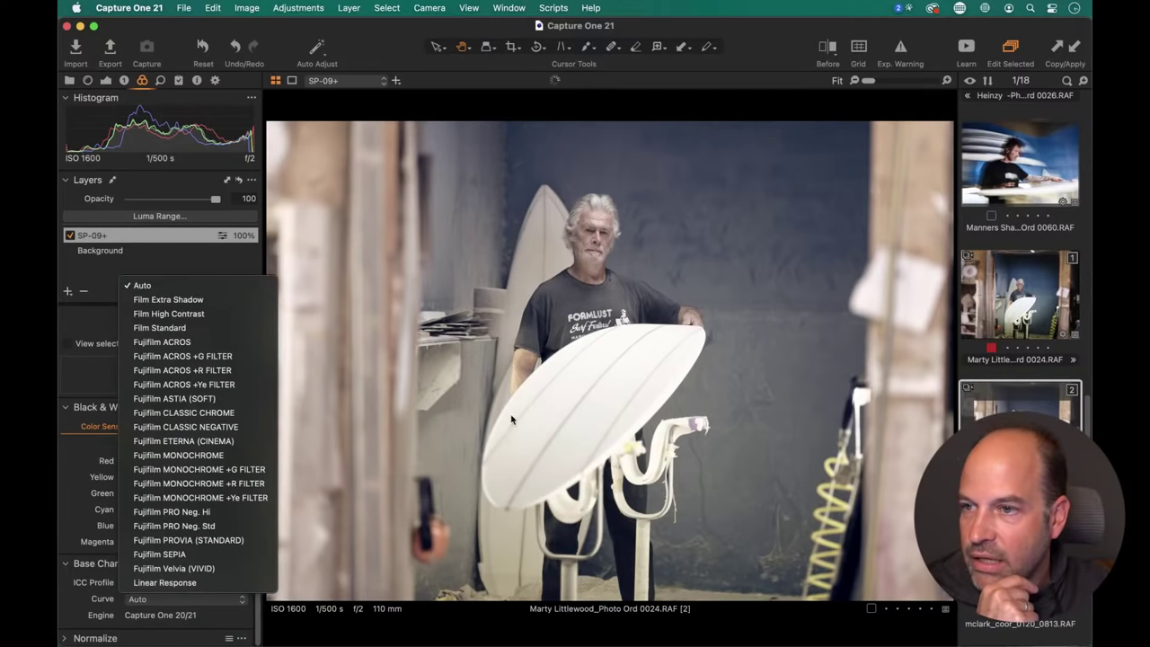
left_click(175, 603)
Reset layer and crop adjustments, move Base Characteristics to the top, and set Exposure to 1.69.
left_click(203, 46)
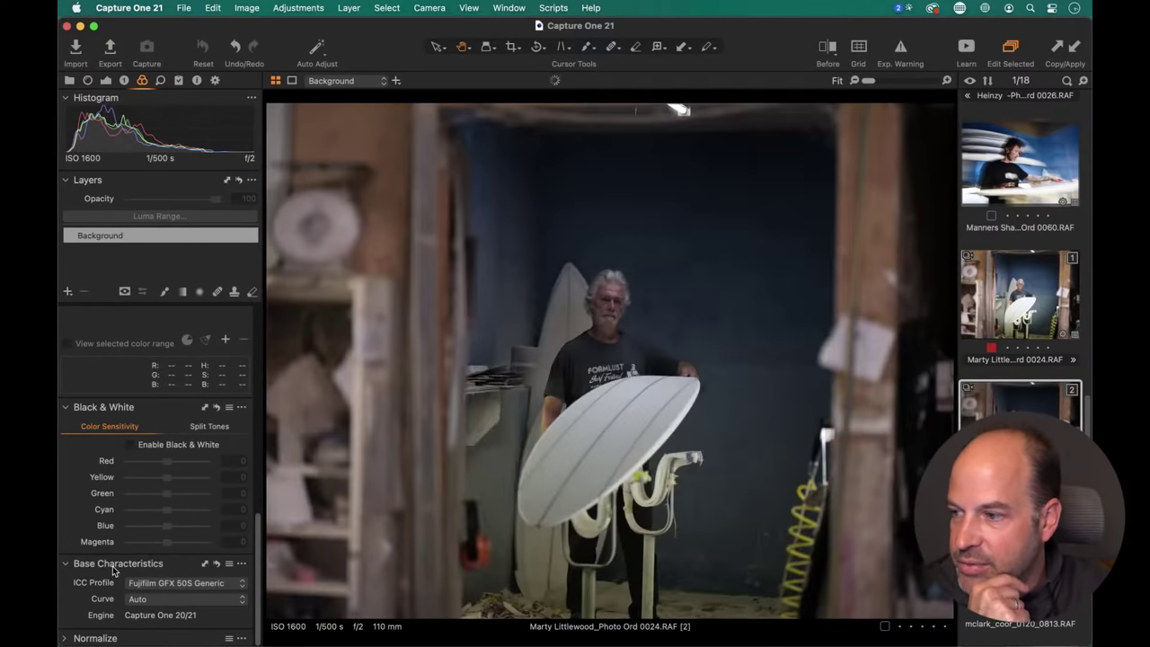
left_click_drag(112, 565, 121, 320)
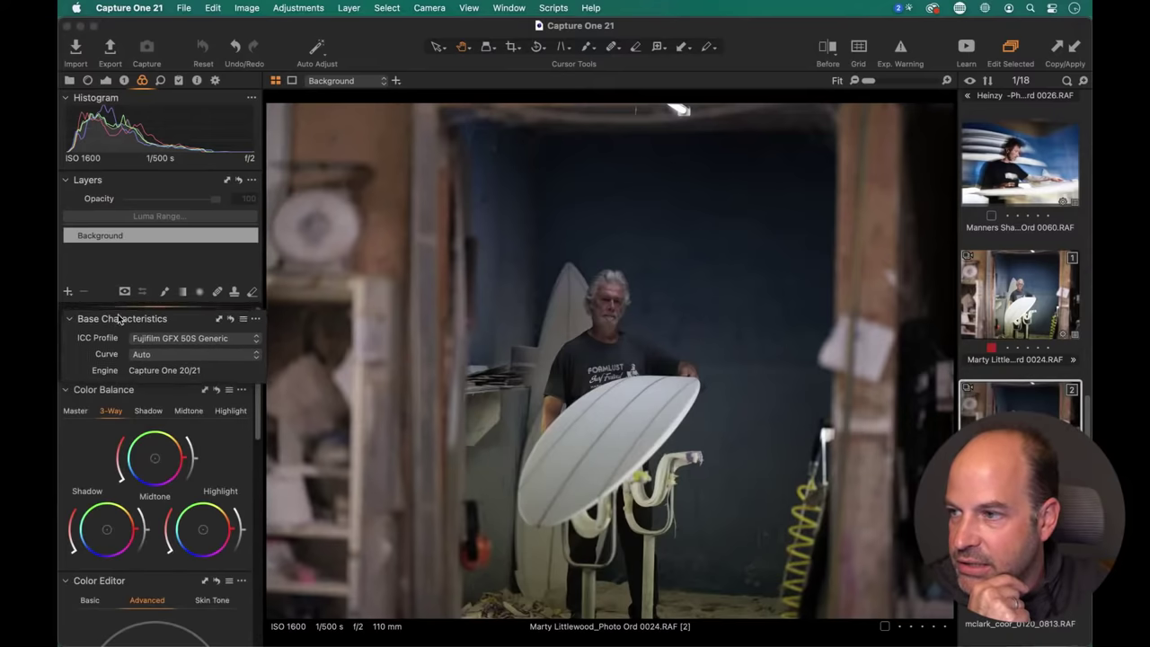
left_click(106, 80)
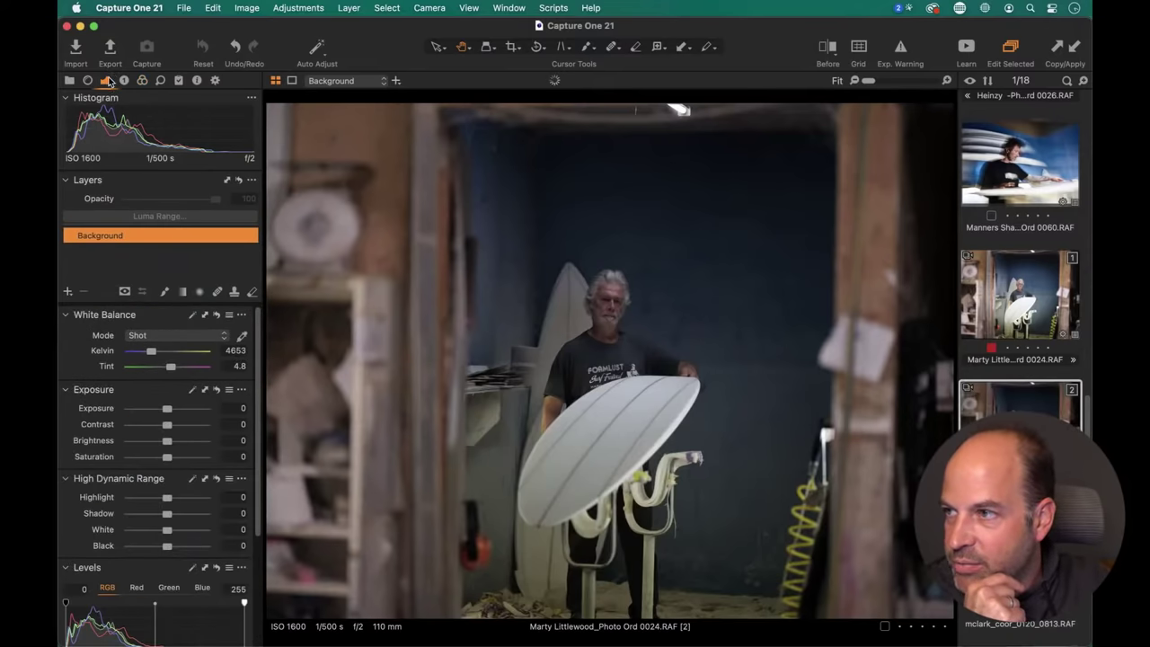
left_click_drag(170, 409, 184, 409)
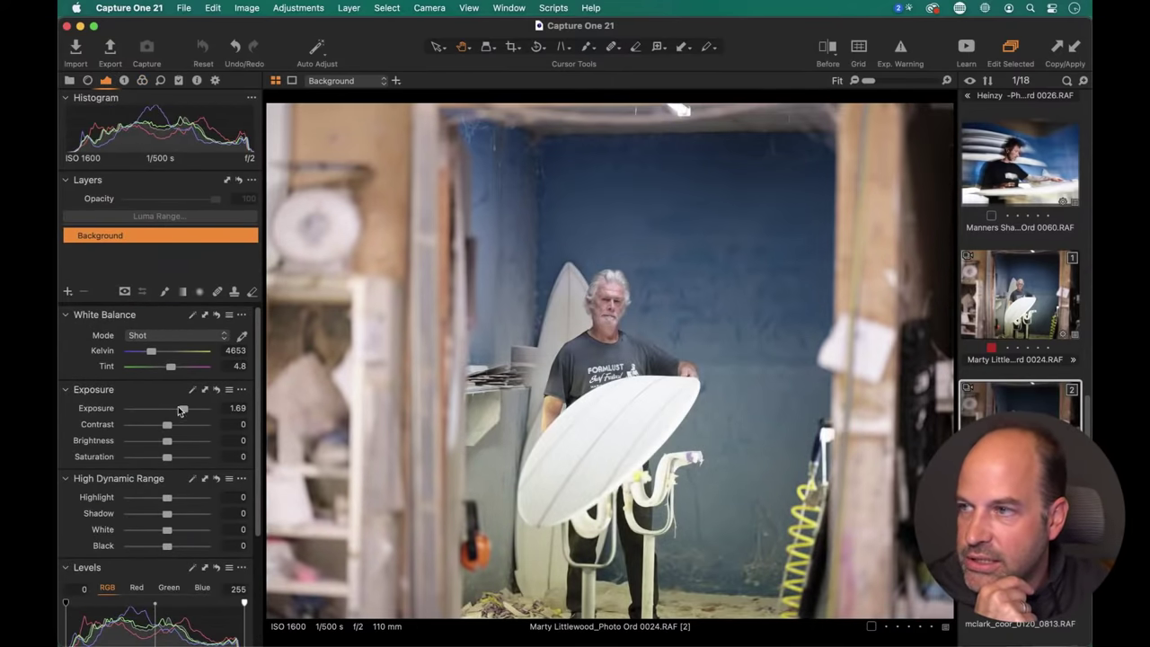
left_click(159, 80)
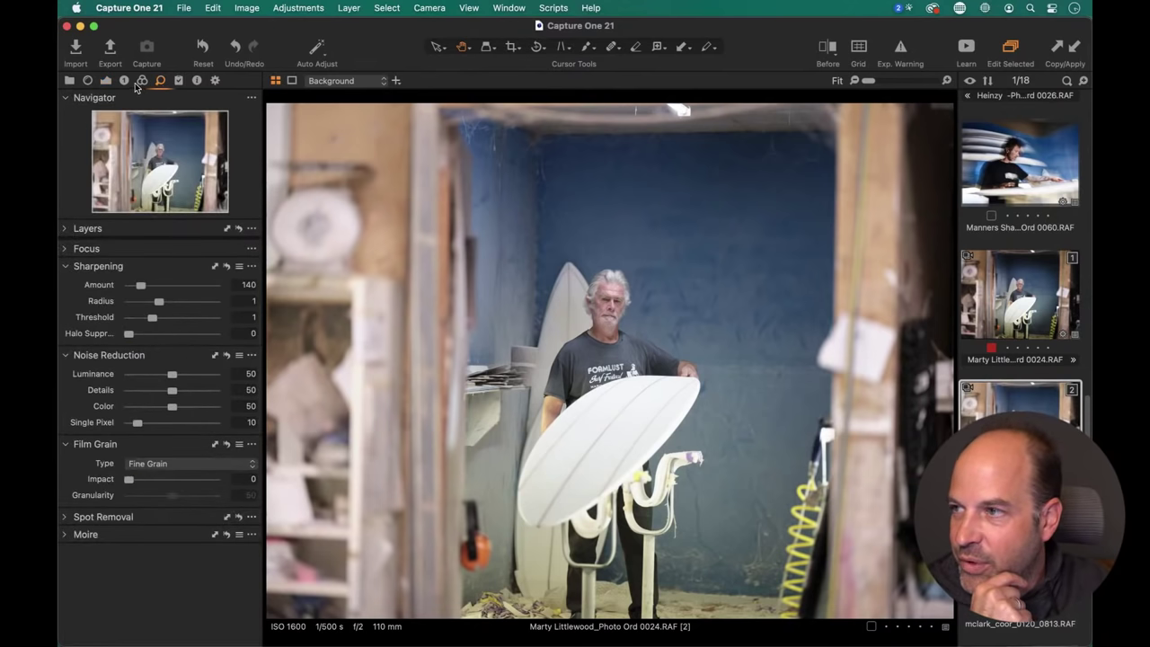
left_click(142, 80)
Try the Fujifilm PRO Neg. Hi and Linear Response curves, then switch to Film Standard.
left_click(169, 350)
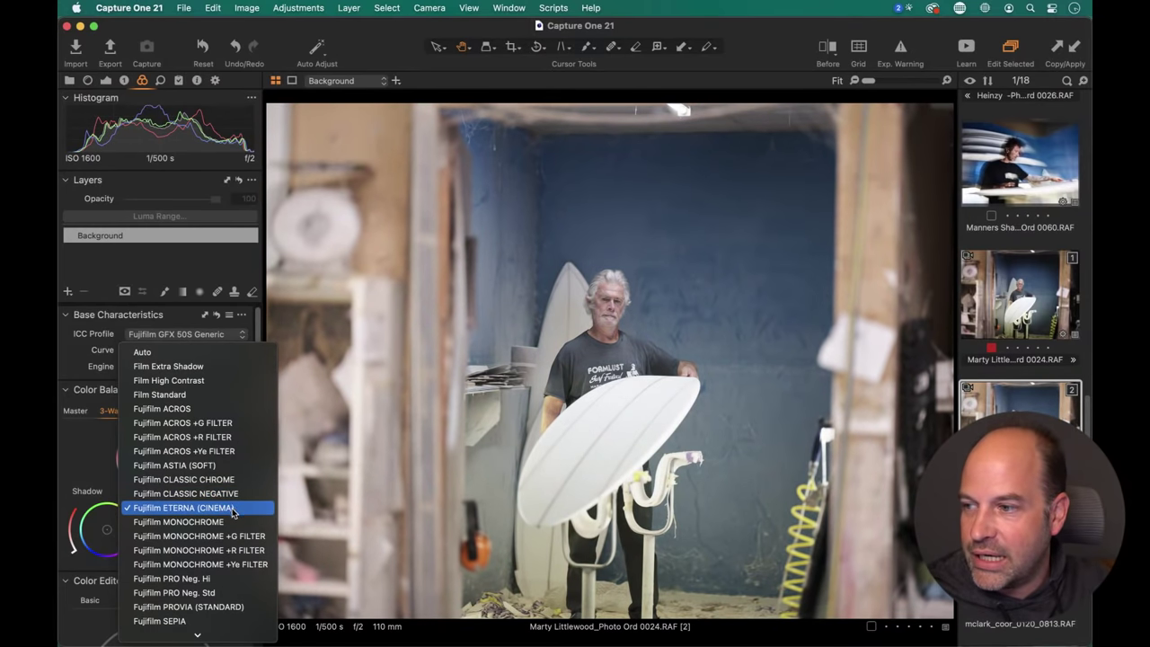
left_click(213, 583)
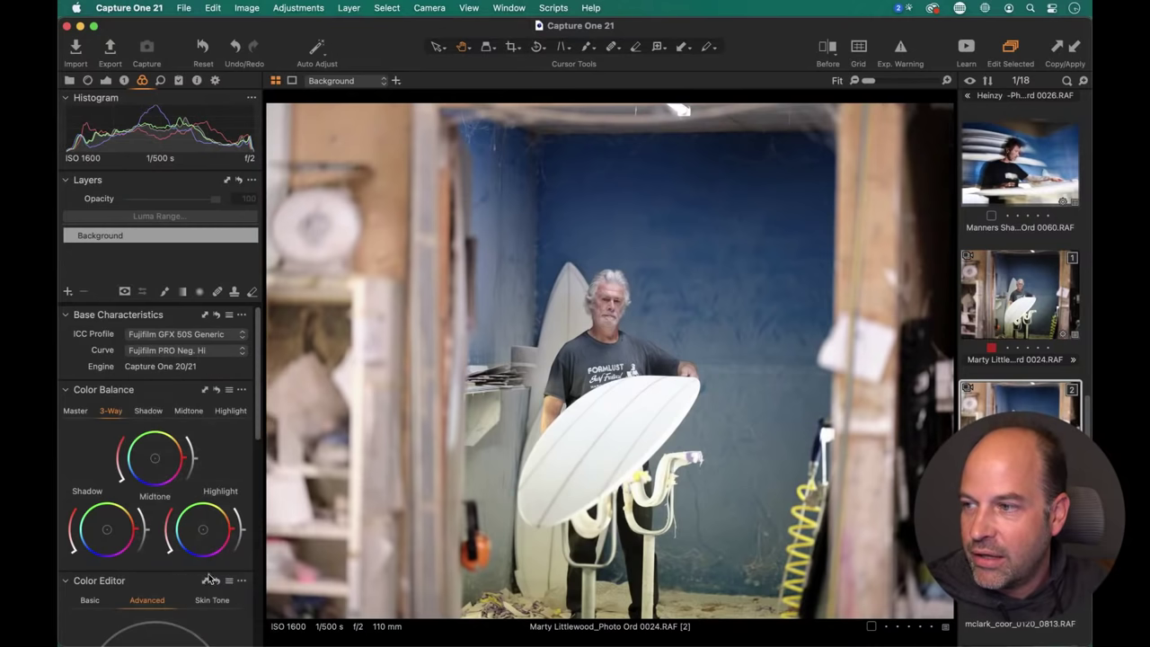
left_click(200, 335)
left_click(199, 335)
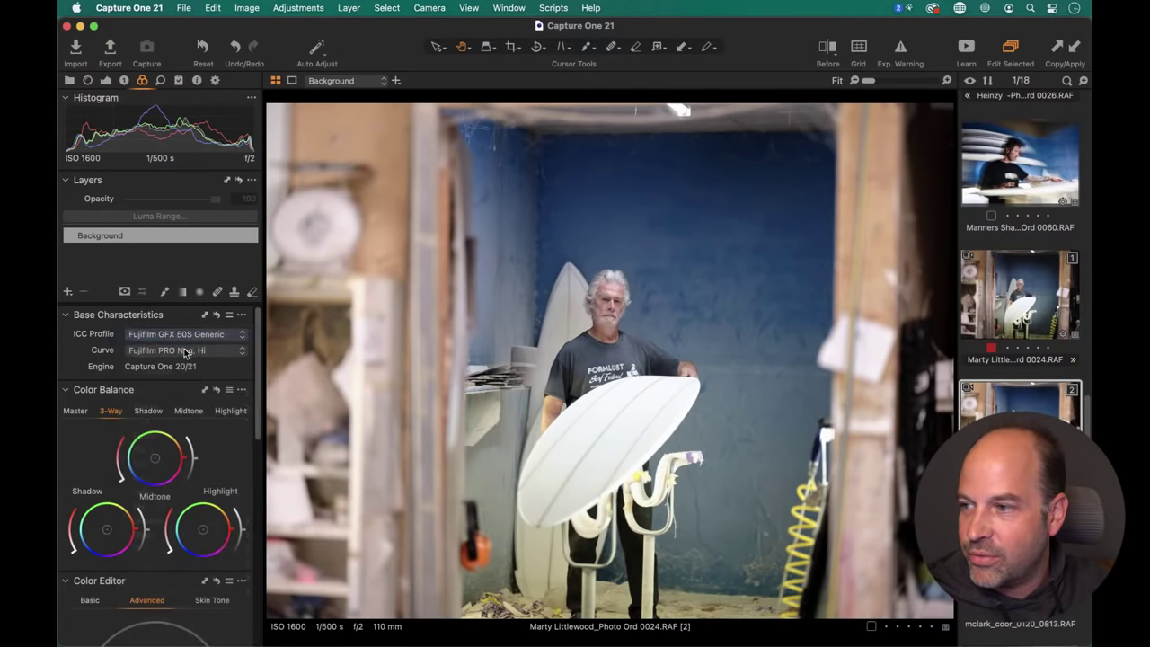
left_click(191, 352)
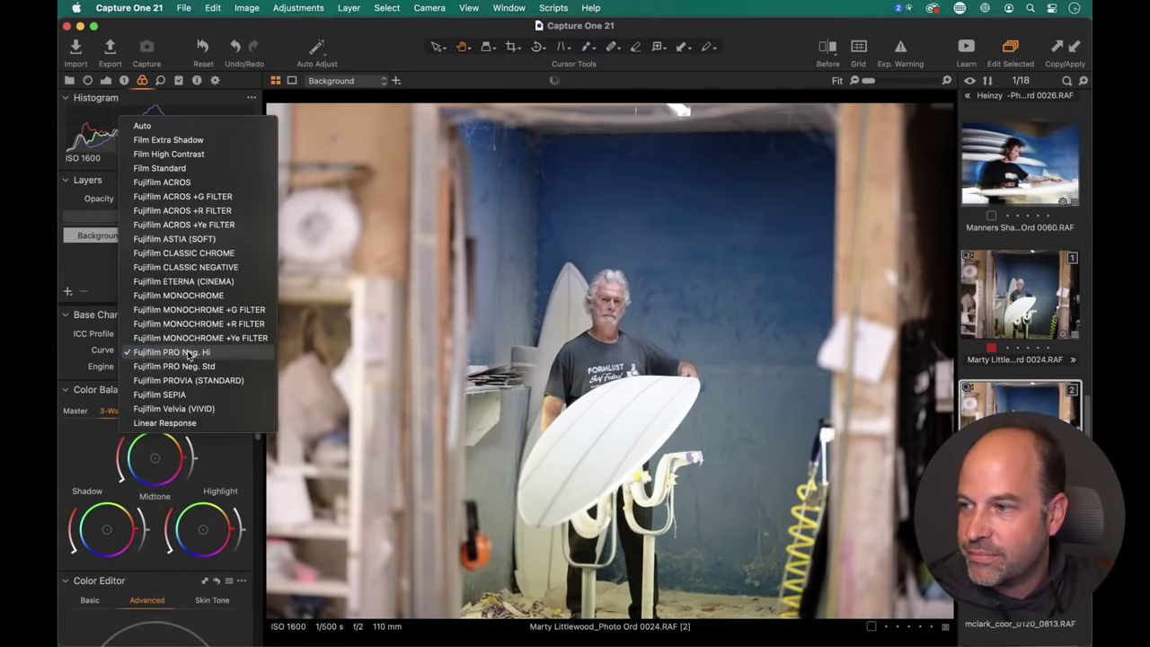
left_click(196, 424)
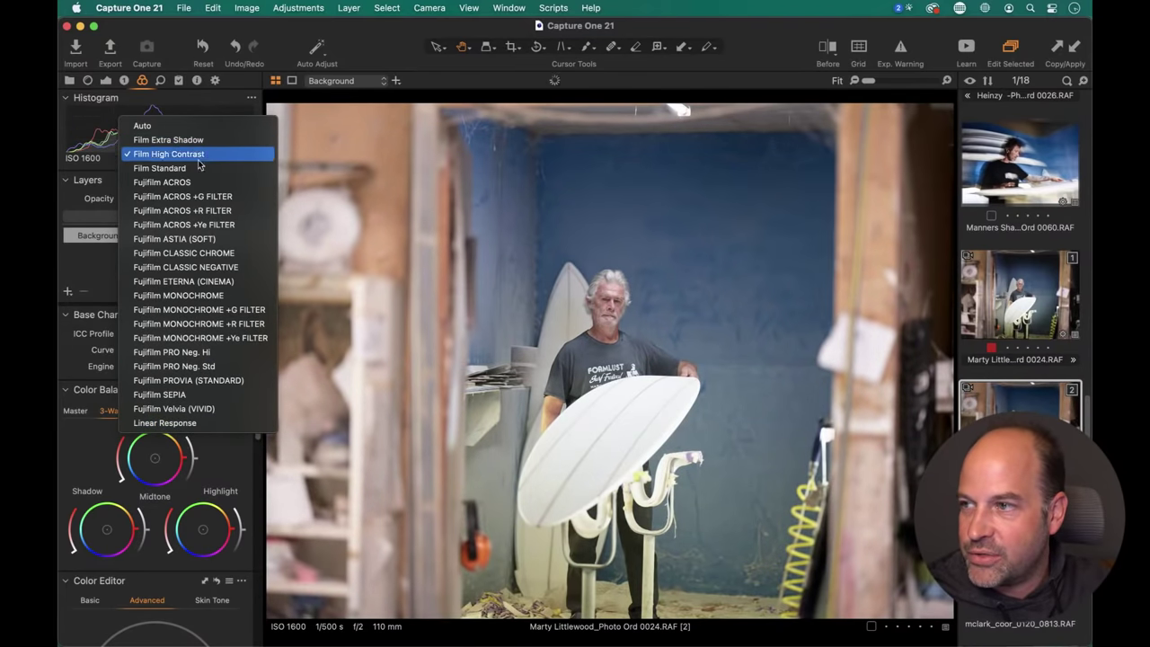
left_click(197, 168)
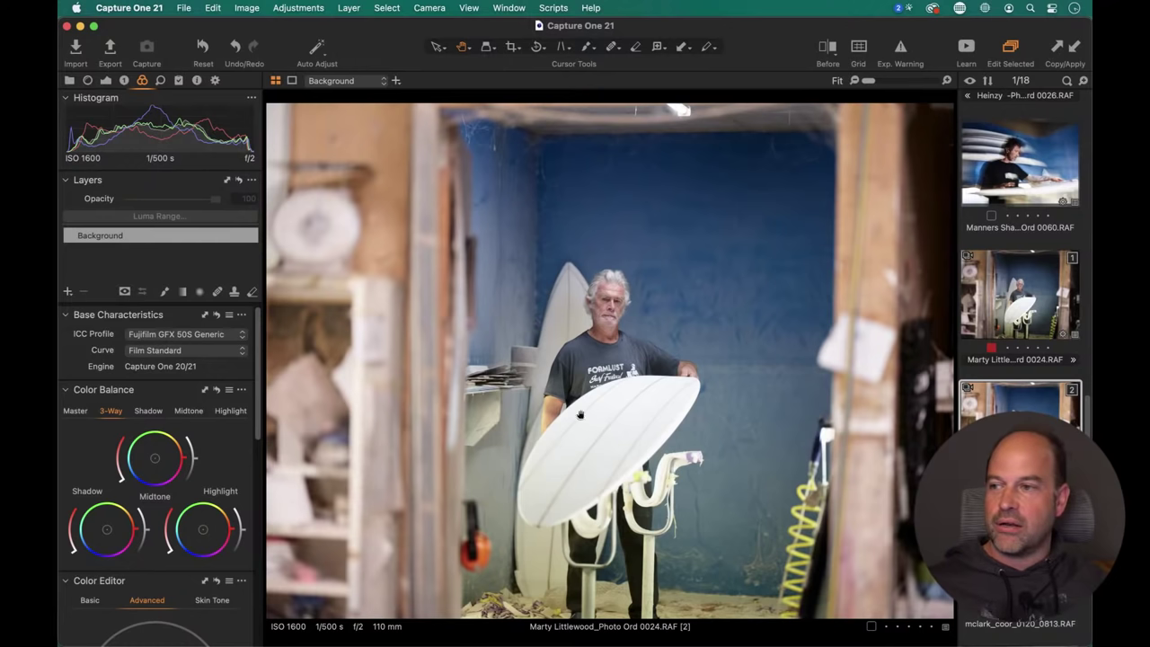
Compare Linear Response once more and settle on the Film Standard curve.
left_click(186, 350)
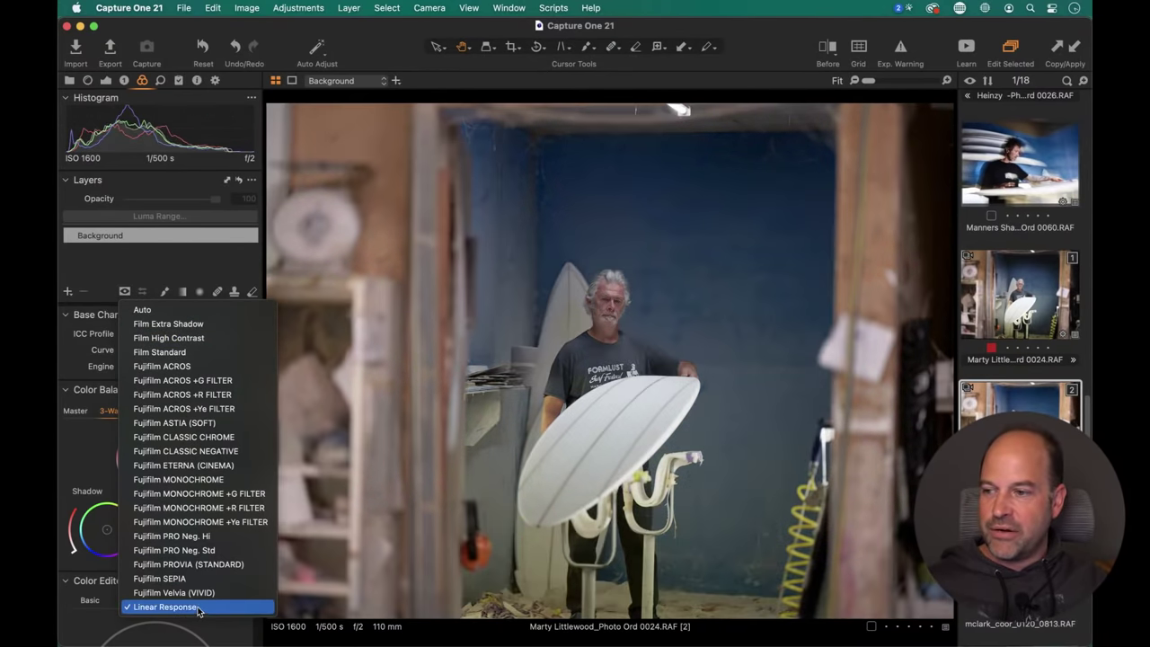
left_click(198, 608)
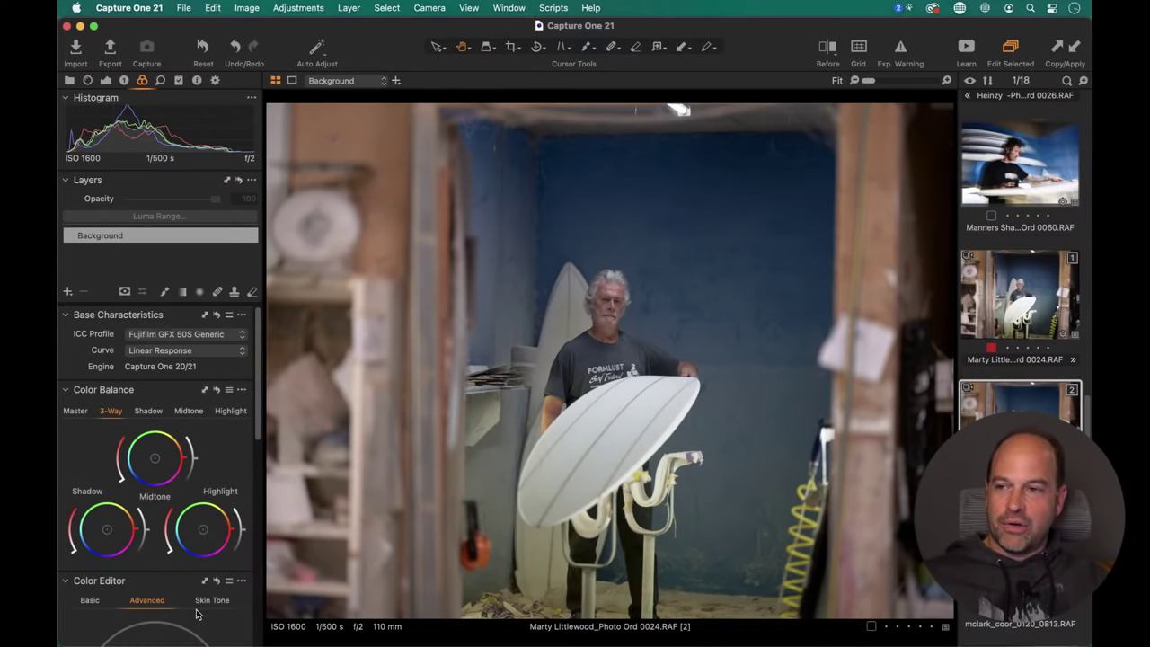
left_click(171, 354)
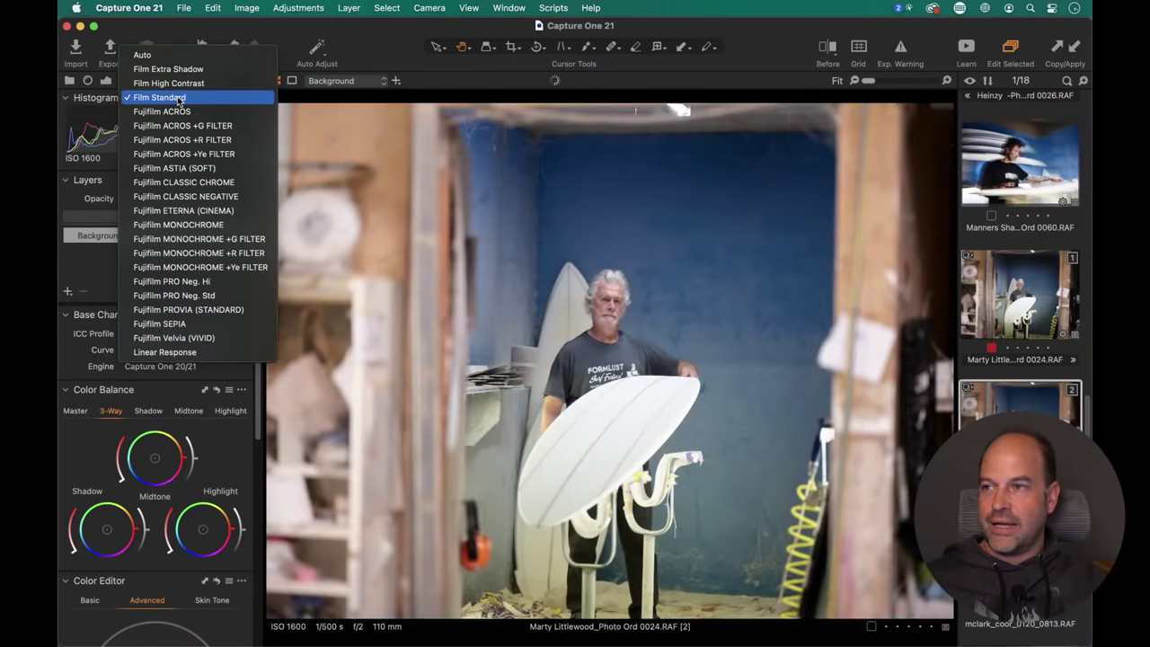
left_click(177, 96)
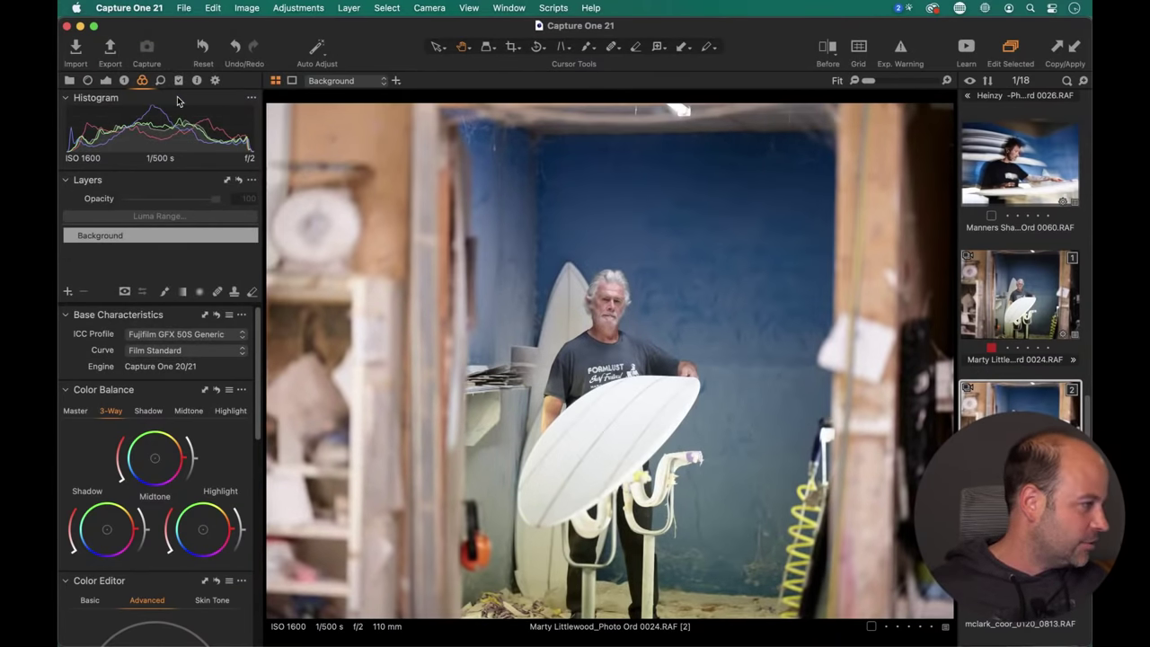